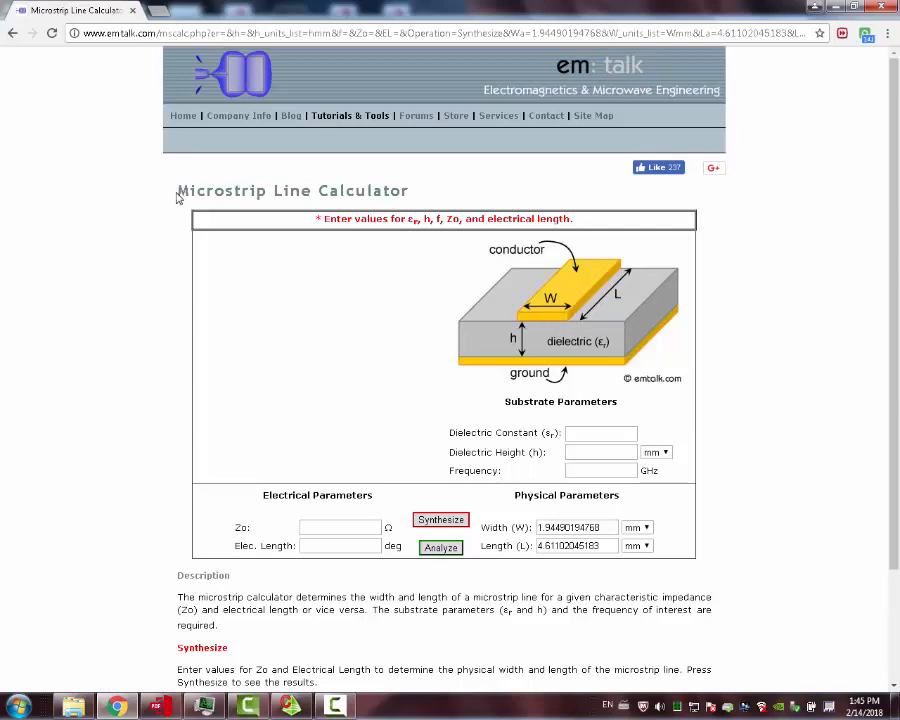
Step: Enter the substrate parameters: dielectric constant 4.3, dielectric height 1 mm and frequency 1 GHz
{"action": "left_click_drag", "start_coordinate": [176, 194], "coordinate": [408, 191]}
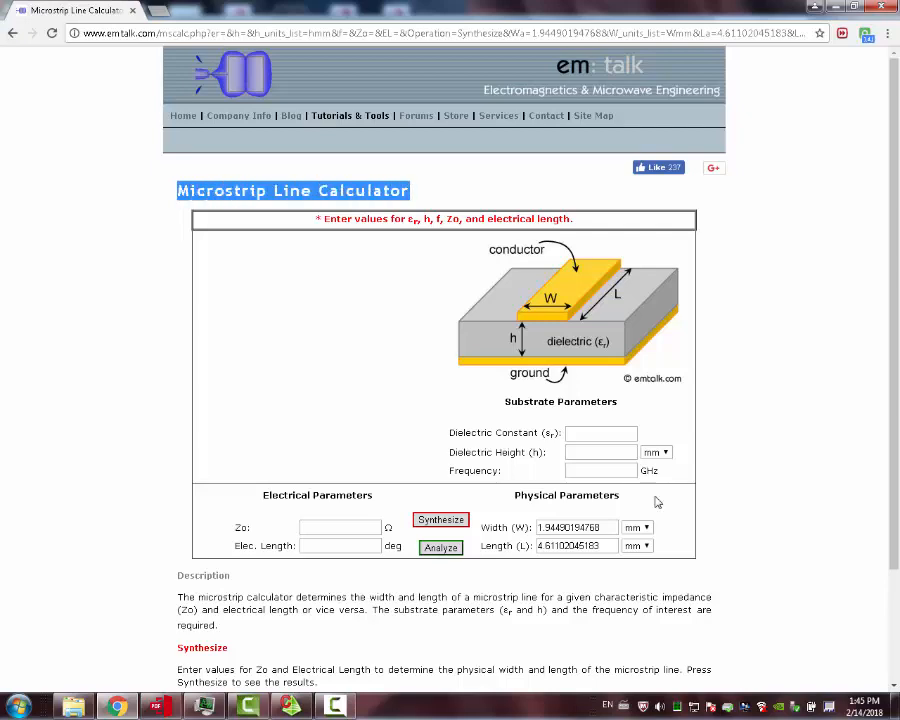
{"action": "left_click", "coordinate": [598, 435]}
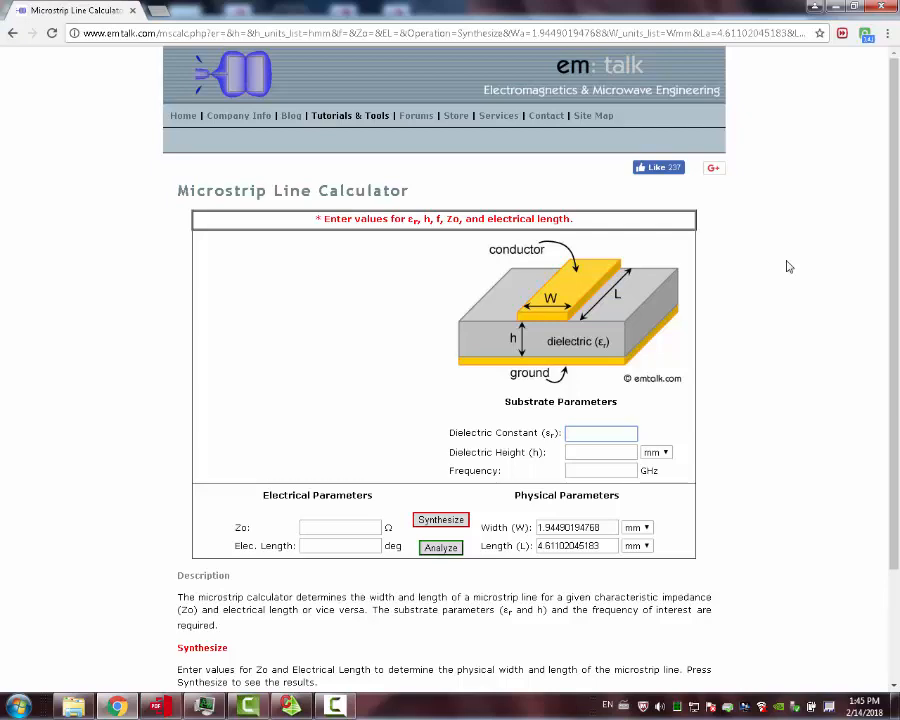
{"action": "type", "text": "4.3"}
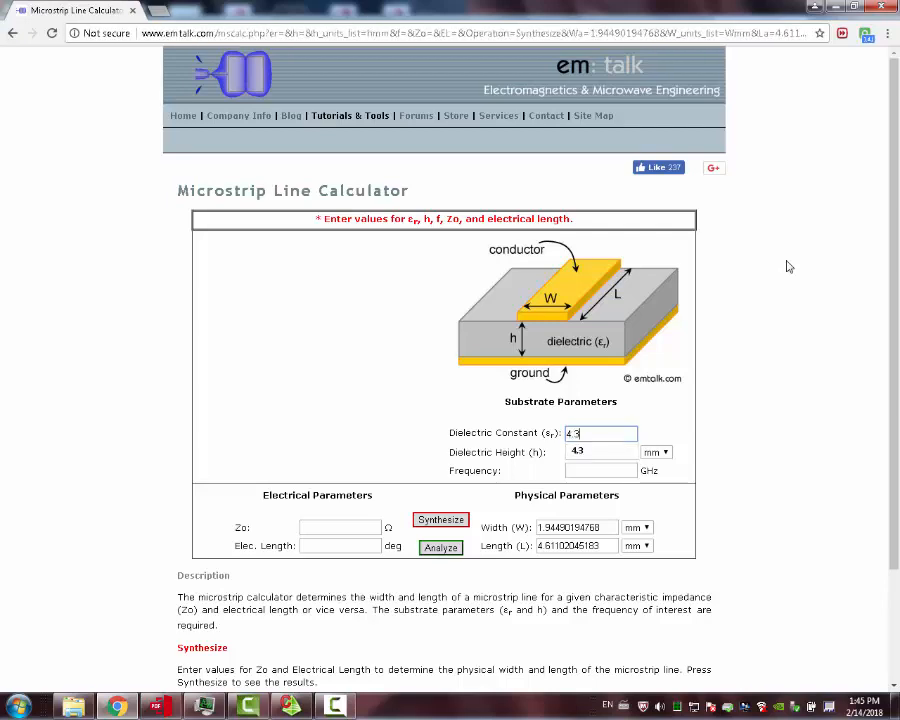
{"action": "key", "text": "Tab"}
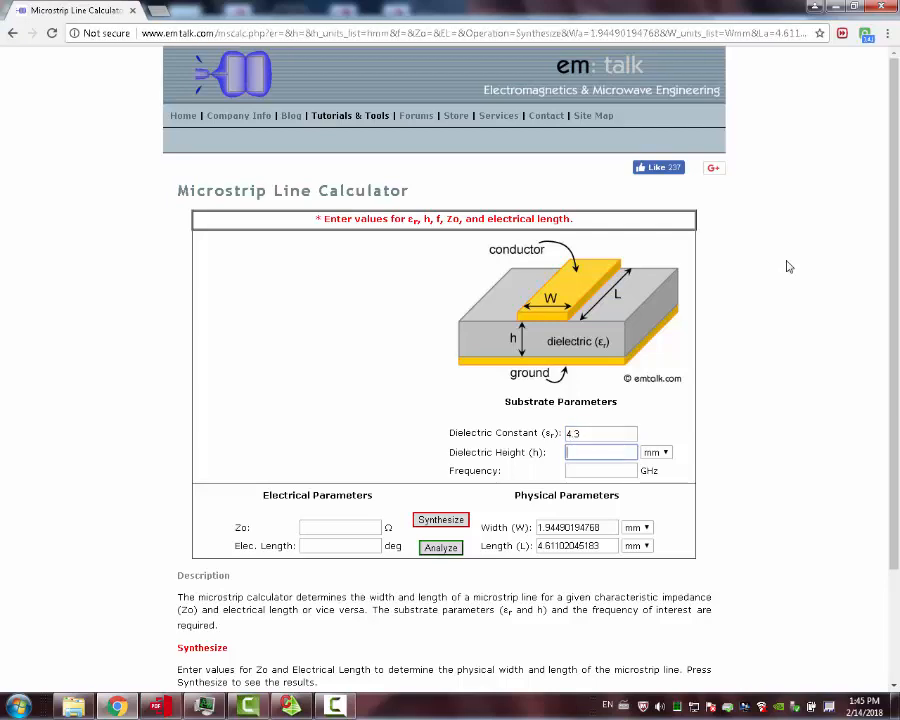
{"action": "left_click", "coordinate": [576, 453]}
{"action": "left_click", "coordinate": [588, 470]}
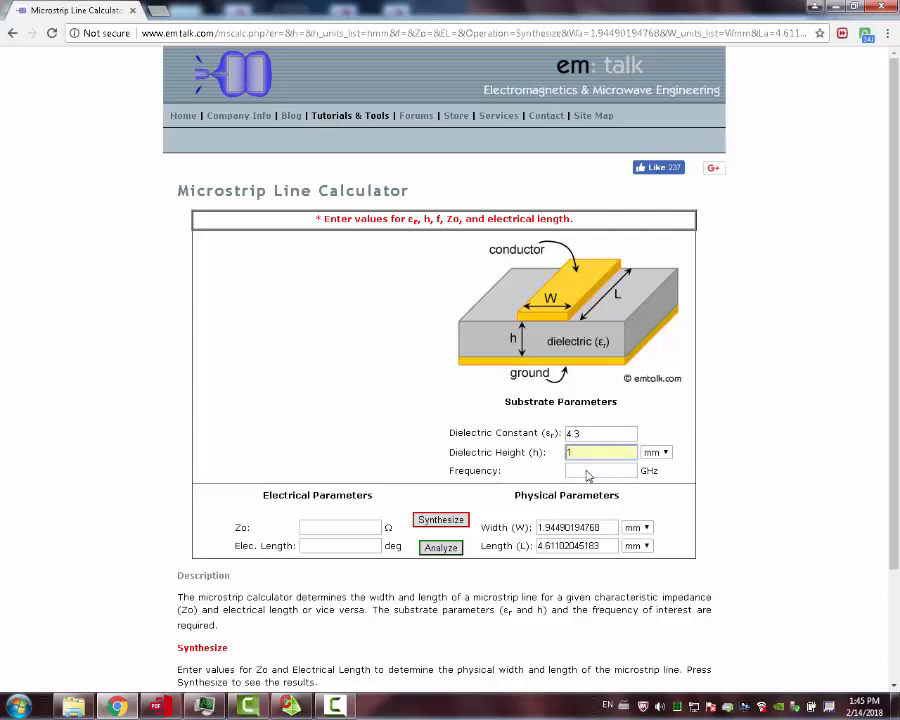
{"action": "left_click", "coordinate": [586, 471]}
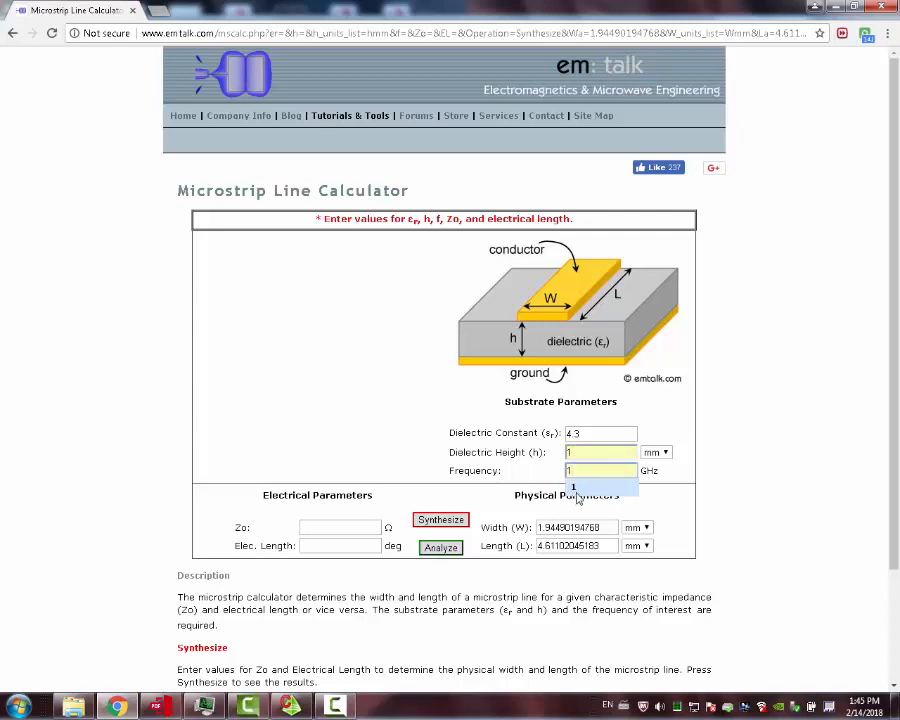
{"action": "left_click", "coordinate": [574, 490]}
{"action": "left_click", "coordinate": [592, 469]}
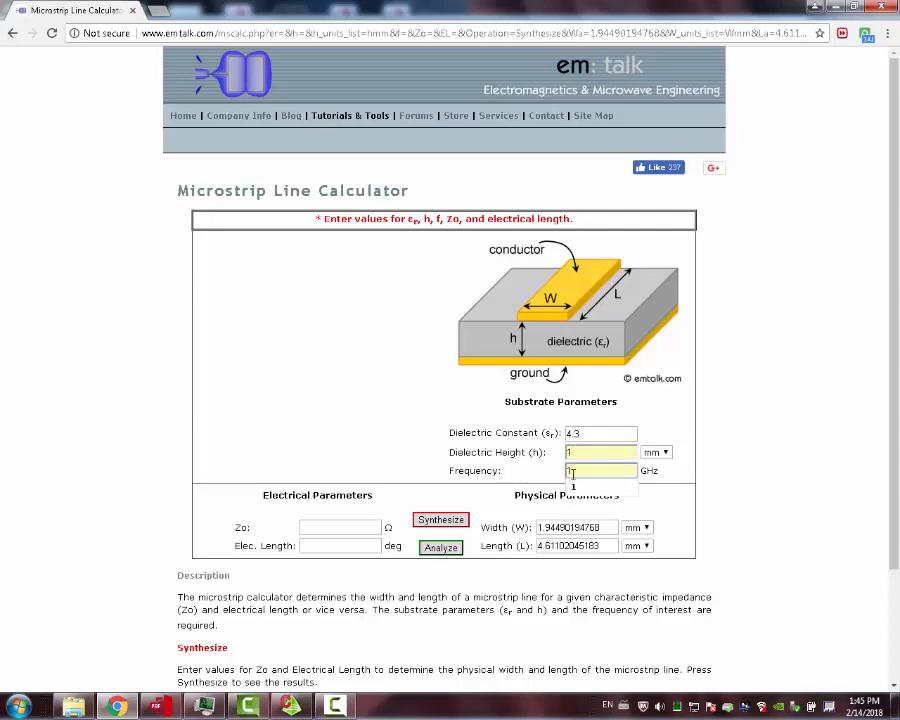
{"action": "left_click", "coordinate": [765, 502]}
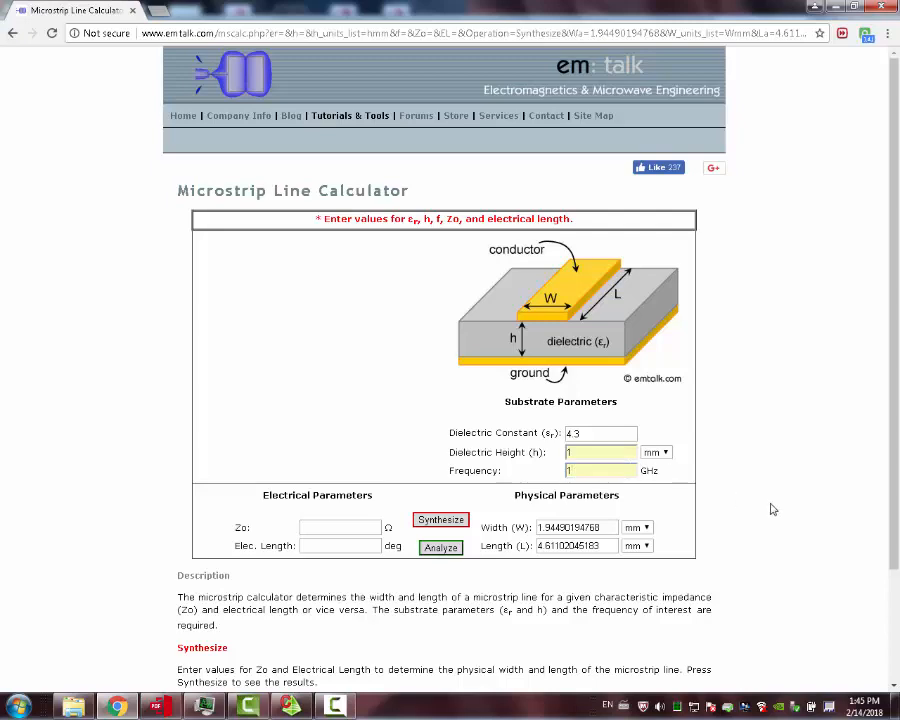
Step: Set Zo to 50 Ω and the electrical length to 10 deg, and synthesize the microstrip line dimensions
{"action": "left_click", "coordinate": [360, 530]}
{"action": "type", "text": "50"}
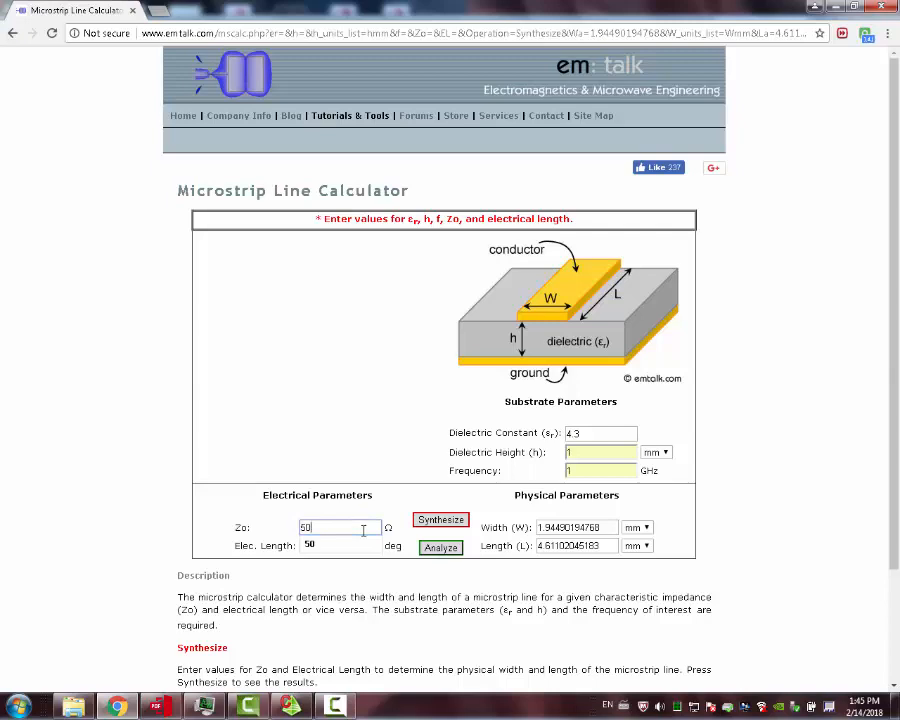
{"action": "left_click", "coordinate": [332, 544]}
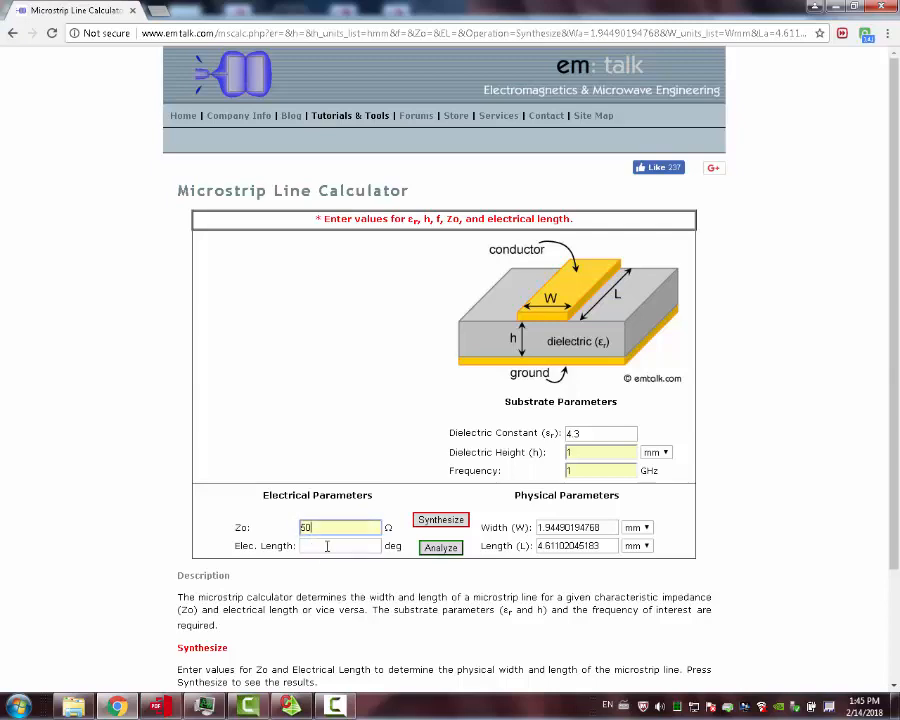
{"action": "left_click", "coordinate": [326, 546]}
{"action": "type", "text": "1"}
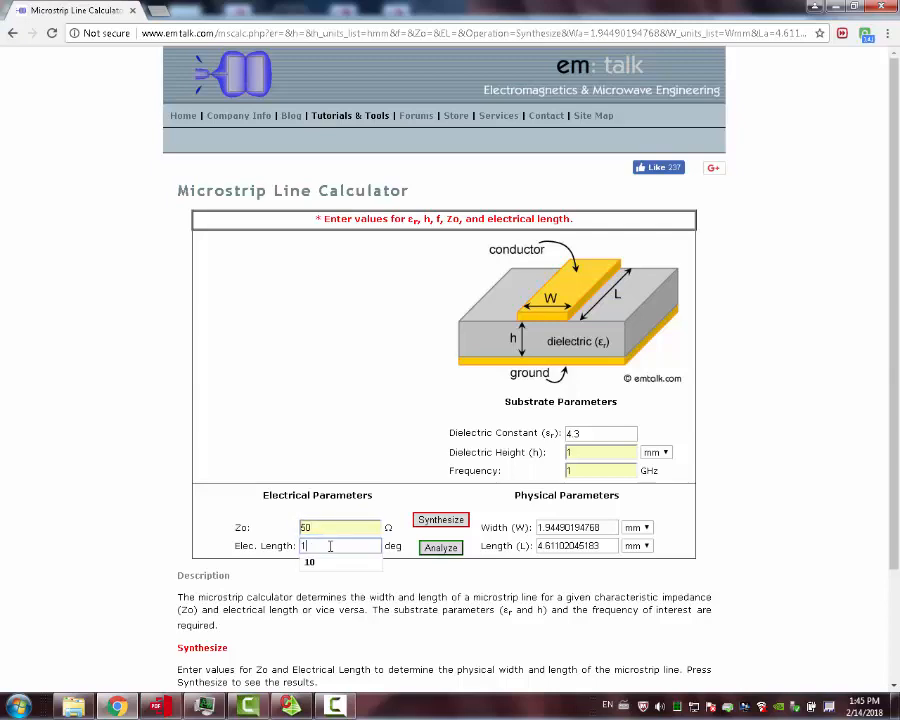
{"action": "type", "text": "0"}
{"action": "left_click", "coordinate": [367, 516]}
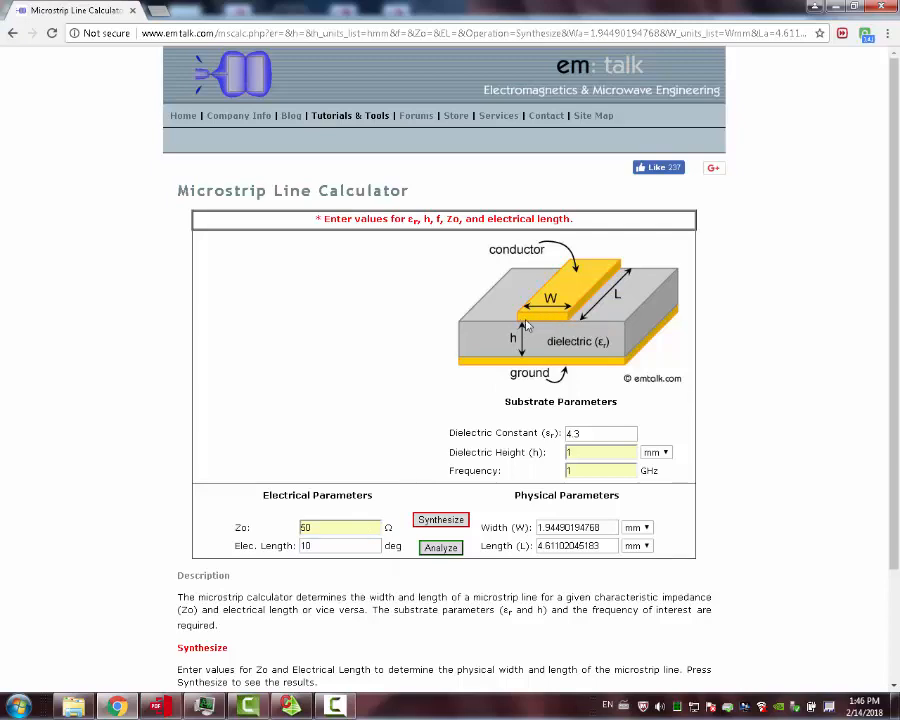
{"action": "left_click", "coordinate": [425, 525]}
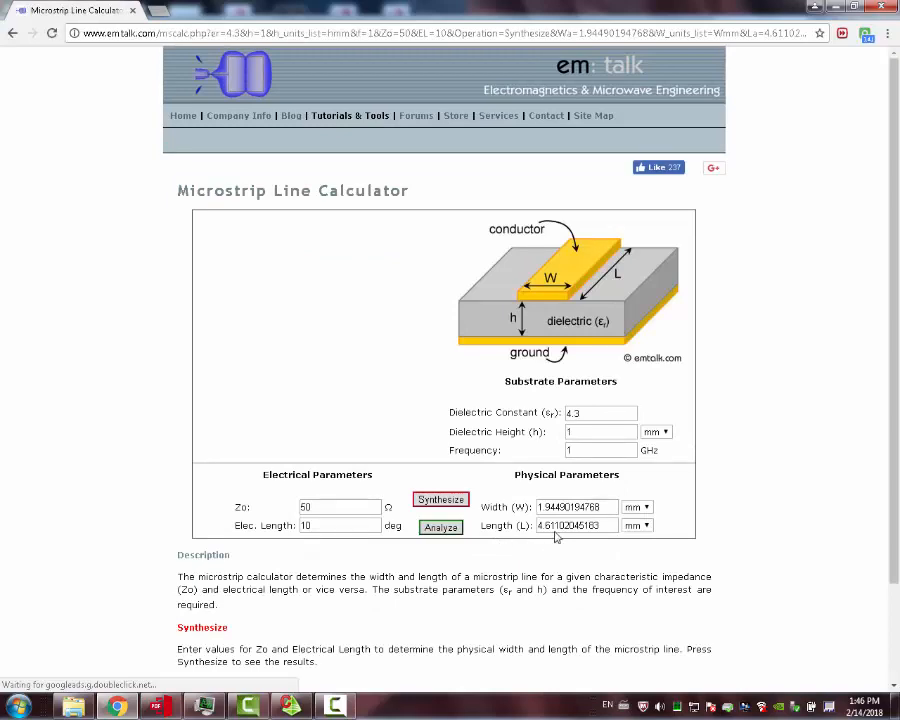
Step: Examine the synthesized line width together with the characteristic impedance, dielectric constant and dielectric height
{"action": "left_click_drag", "start_coordinate": [612, 507], "coordinate": [470, 508]}
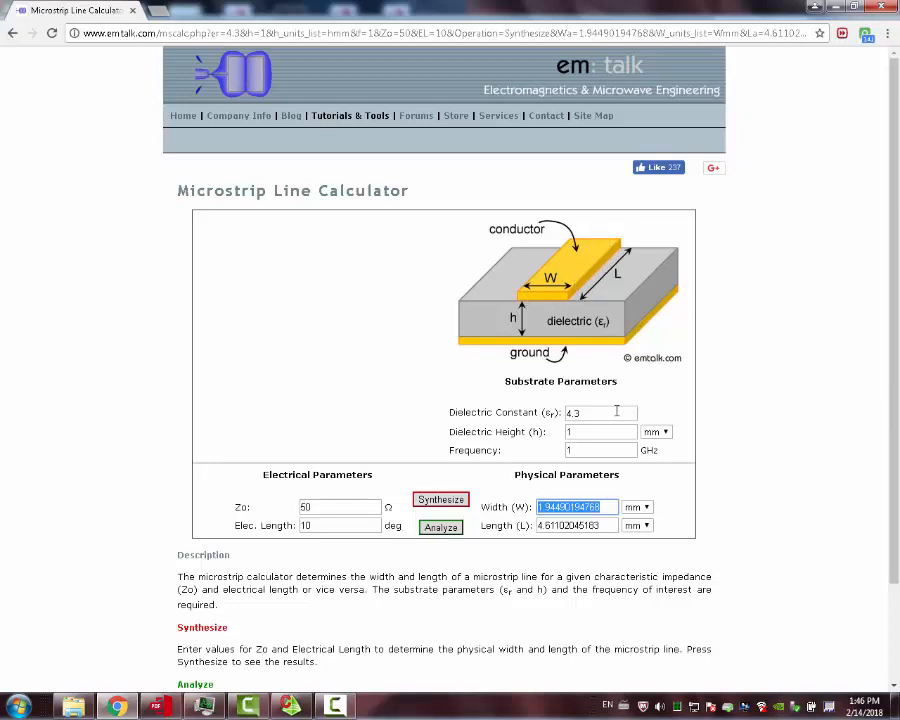
{"action": "left_click_drag", "start_coordinate": [372, 507], "coordinate": [274, 509]}
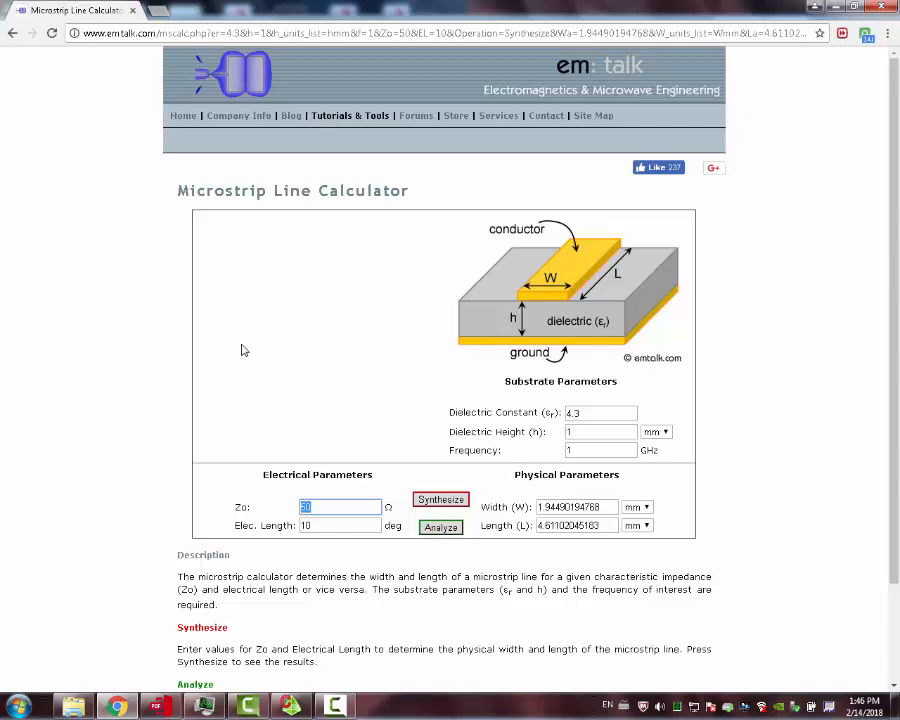
{"action": "left_click_drag", "start_coordinate": [596, 414], "coordinate": [475, 412]}
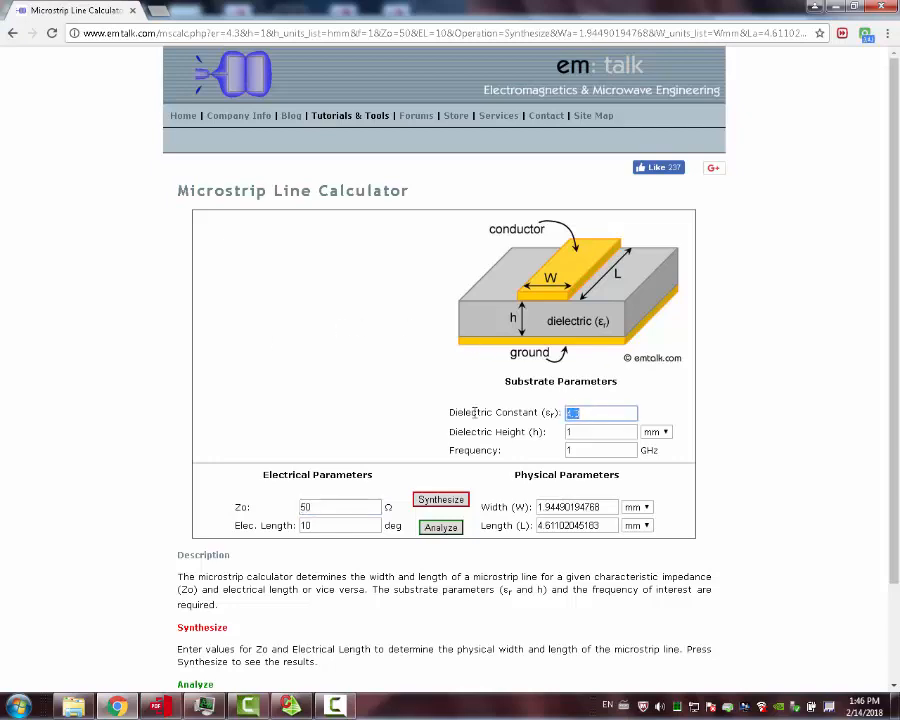
{"action": "key", "text": "Tab"}
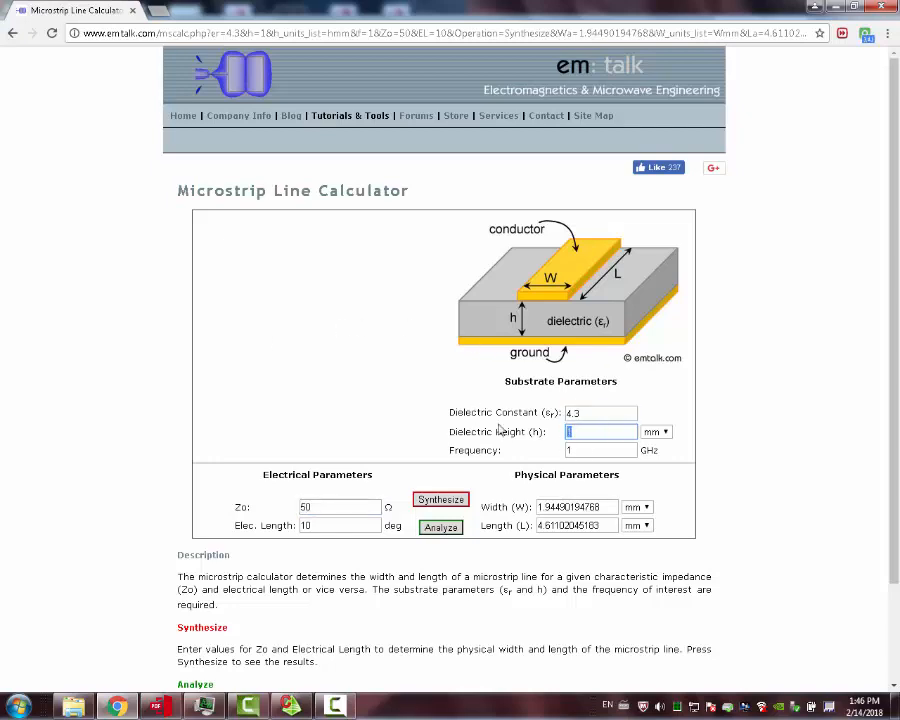
{"action": "left_click_drag", "start_coordinate": [612, 507], "coordinate": [459, 512]}
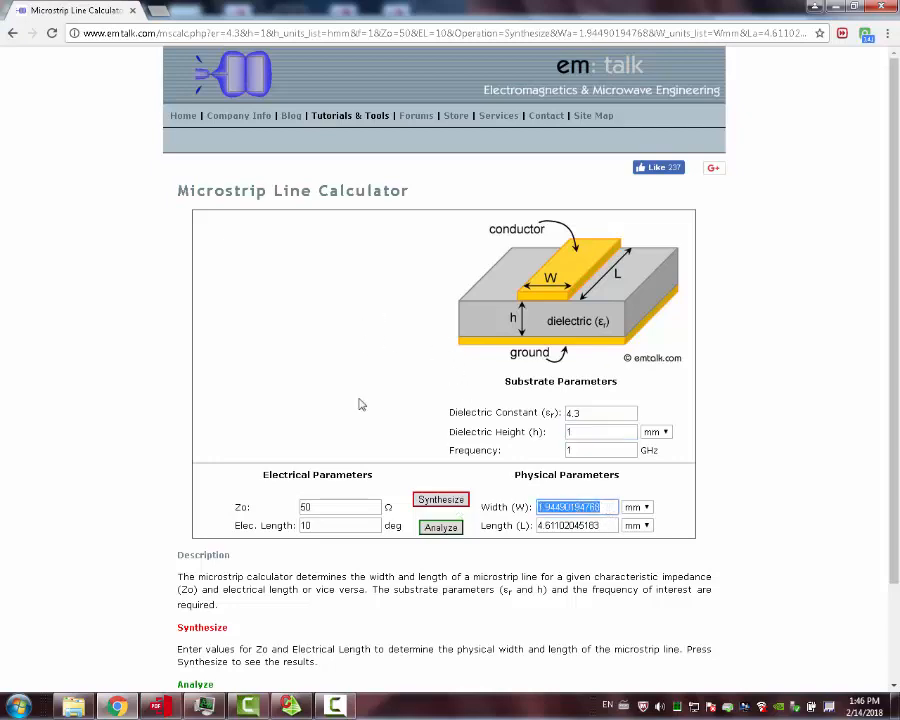
Step: Switch to CADFEKO and create a new model
{"action": "mouse_move", "coordinate": [338, 708]}
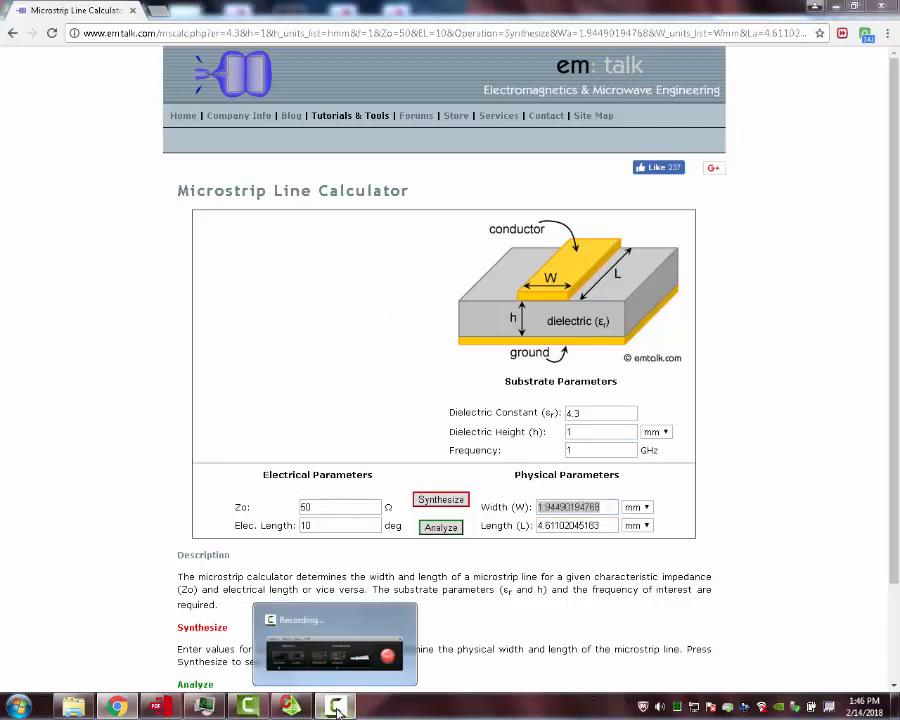
{"action": "left_click", "coordinate": [338, 707]}
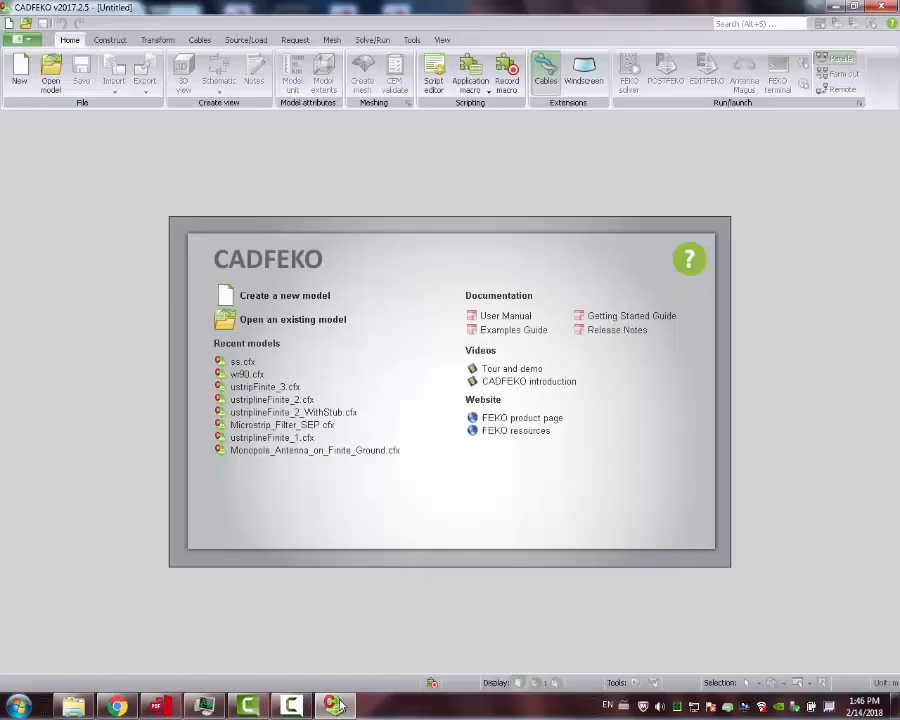
{"action": "left_click", "coordinate": [284, 298]}
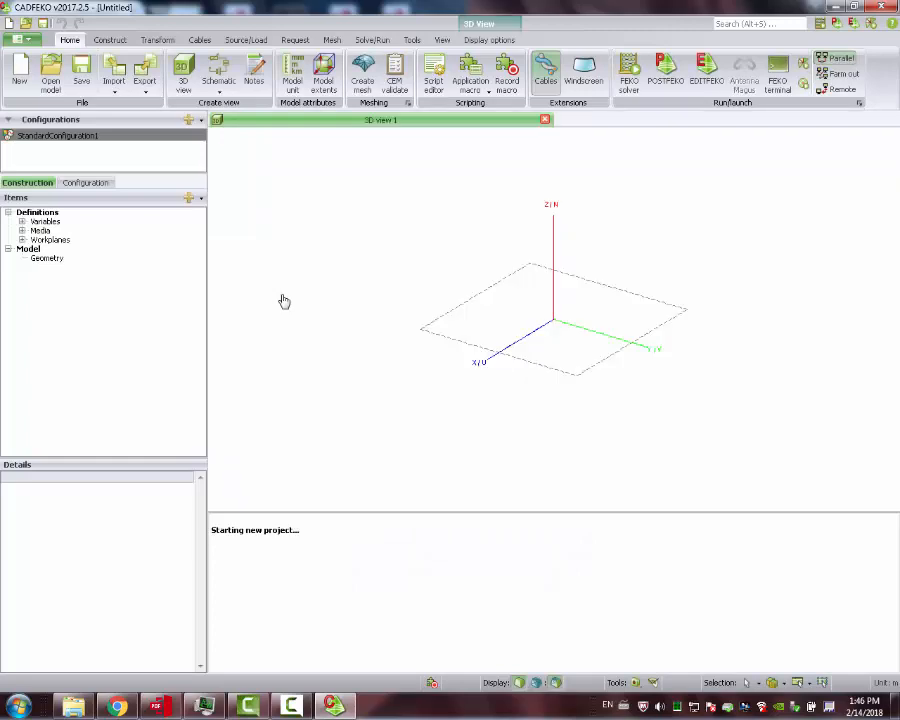
Step: Add a model variable named fmax with the expression 1500e6
{"action": "left_click", "coordinate": [23, 222]}
{"action": "right_click", "coordinate": [38, 228]}
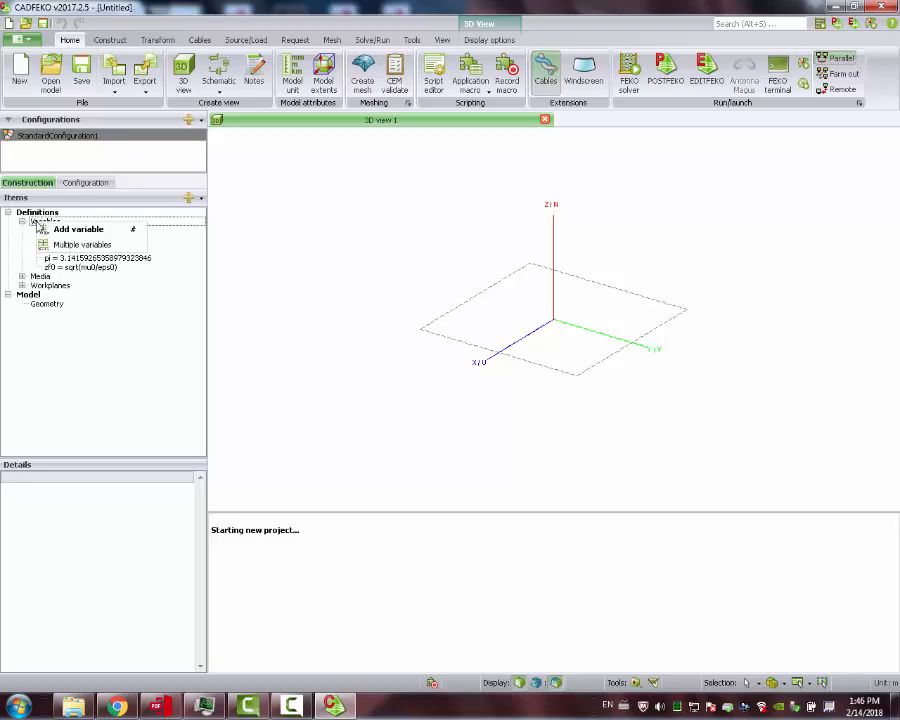
{"action": "left_click", "coordinate": [46, 231]}
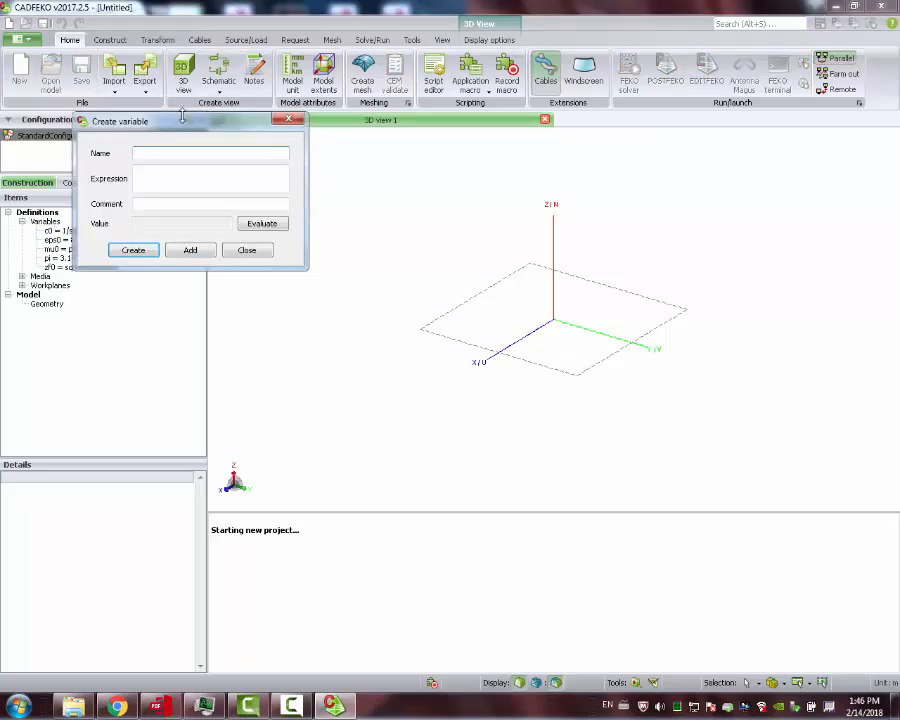
{"action": "left_click_drag", "start_coordinate": [188, 126], "coordinate": [360, 280]}
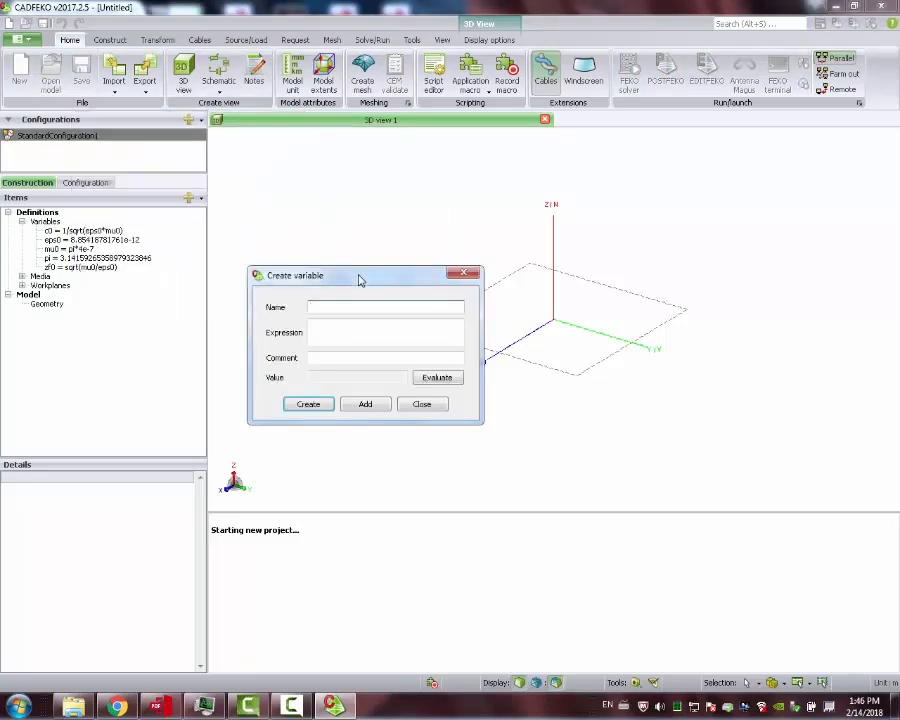
{"action": "type", "text": "fmax"}
{"action": "key", "text": "Tab"}
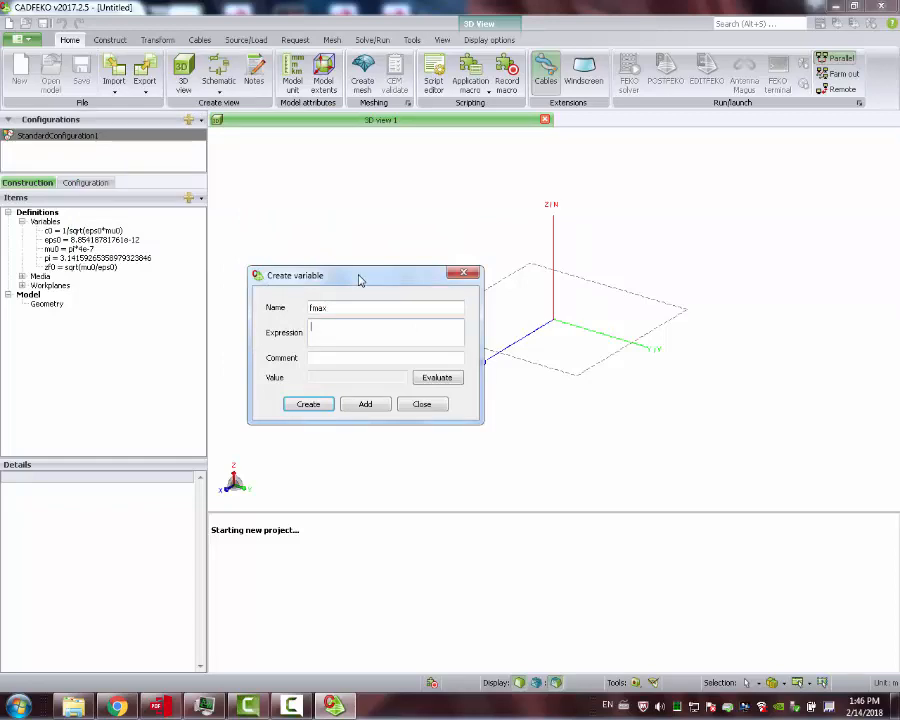
{"action": "type", "text": "1500e6"}
{"action": "left_click", "coordinate": [362, 404]}
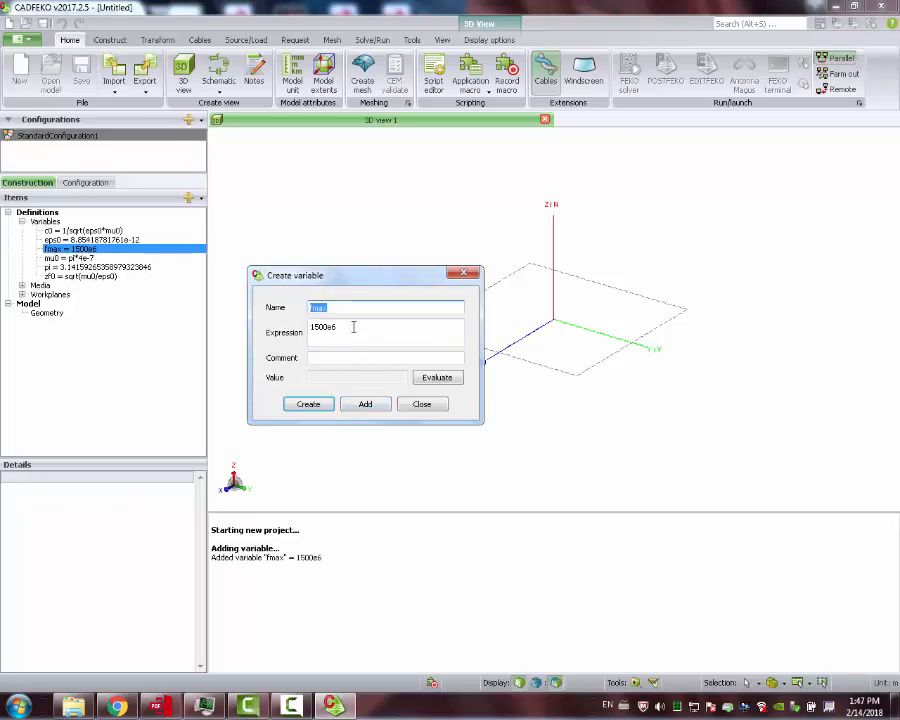
Step: Add a variable named fmin with the expression 800e6
{"action": "left_click", "coordinate": [372, 302]}
{"action": "key", "text": "BackSpace"}
{"action": "key", "text": "BackSpace"}
{"action": "type", "text": "in"}
{"action": "key", "text": "Tab"}
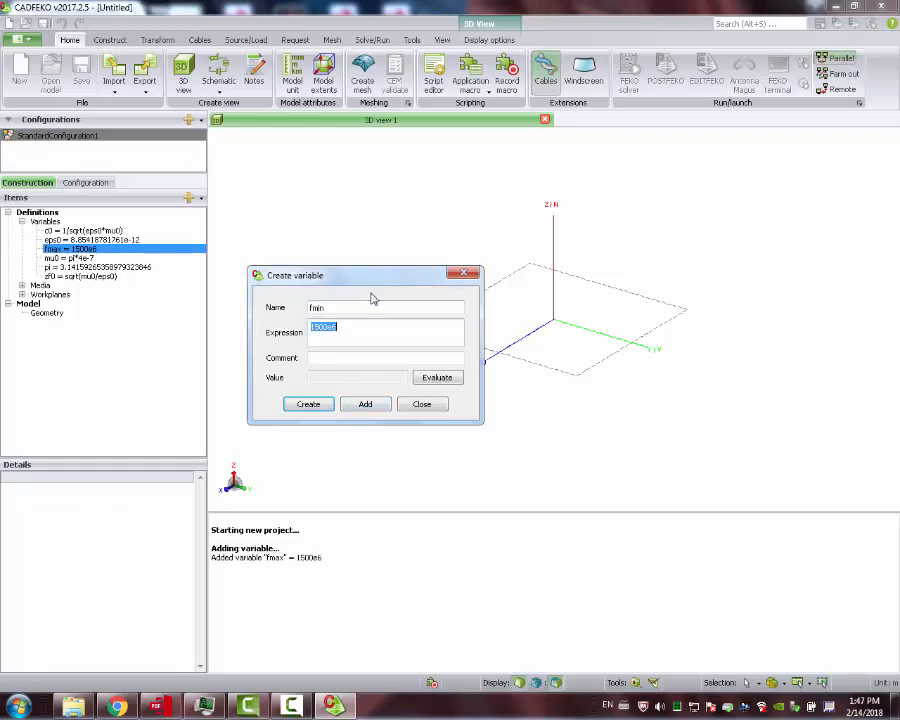
{"action": "type", "text": "800e6"}
{"action": "left_click", "coordinate": [365, 404]}
Step: Add a substrate size variable named Xsub with the expression 20e-3
{"action": "left_click_drag", "start_coordinate": [354, 330], "coordinate": [213, 336]}
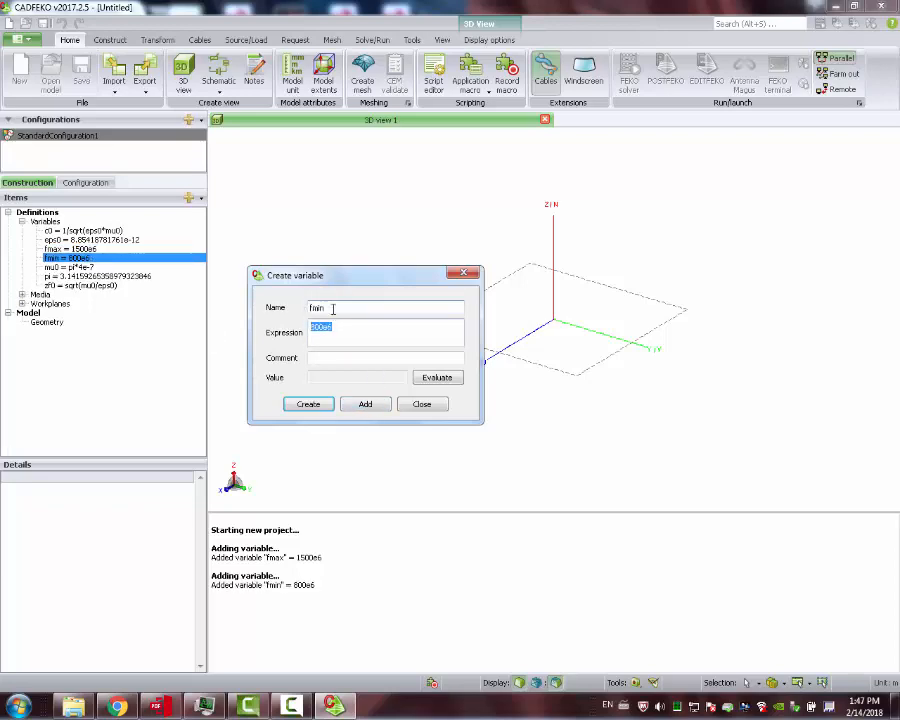
{"action": "left_click_drag", "start_coordinate": [335, 307], "coordinate": [308, 307]}
{"action": "type", "text": "Xsub"}
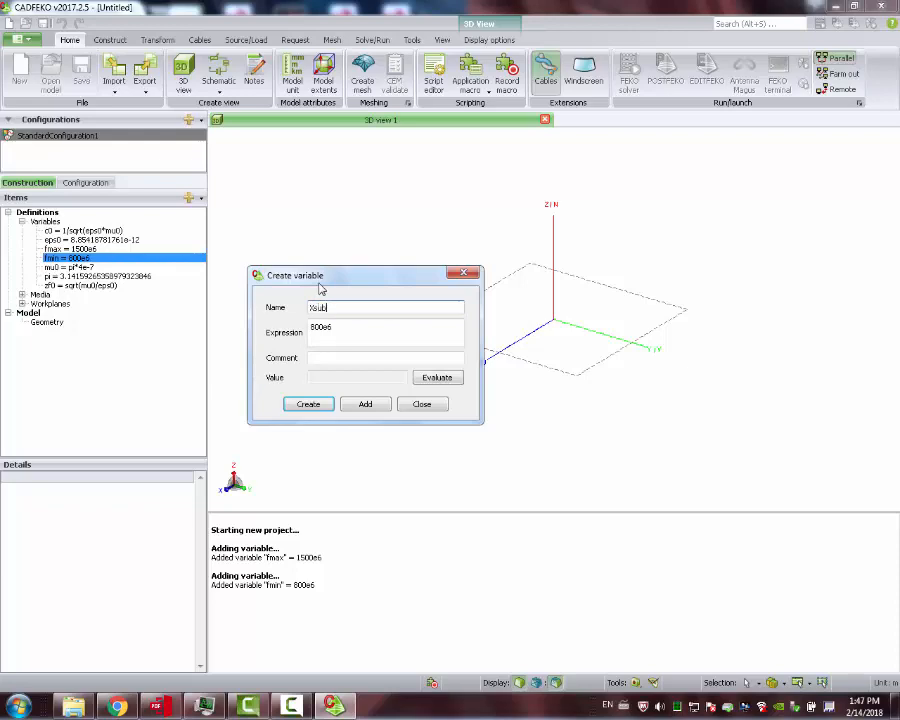
{"action": "key", "text": "Tab"}
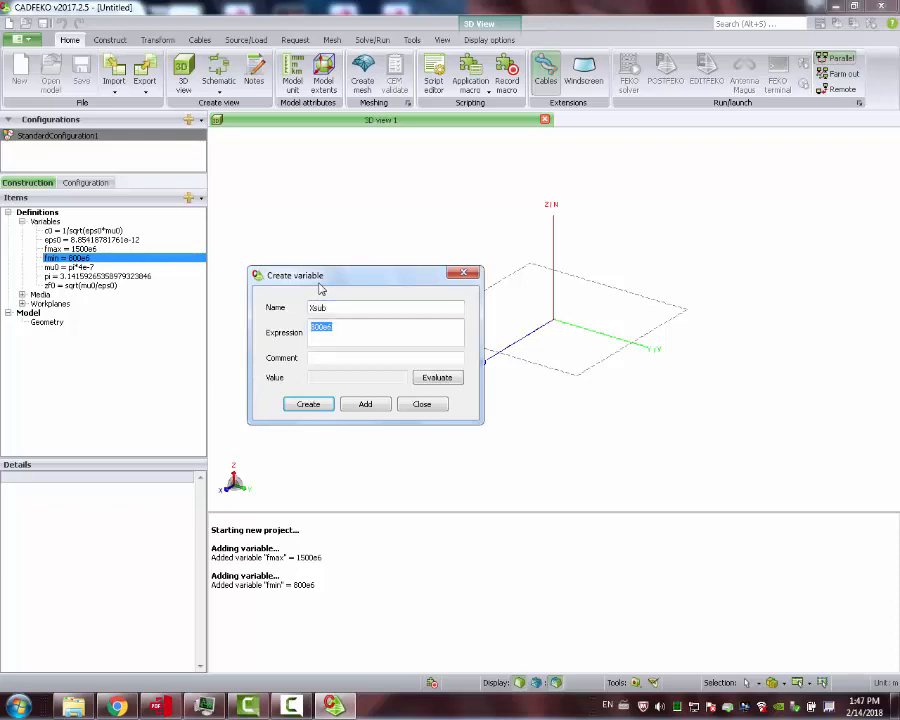
{"action": "type", "text": "20e-3"}
{"action": "left_click", "coordinate": [365, 404]}
Step: Add a substrate size variable named Ysub with the expression 60e-3
{"action": "left_click_drag", "start_coordinate": [311, 307], "coordinate": [316, 307]}
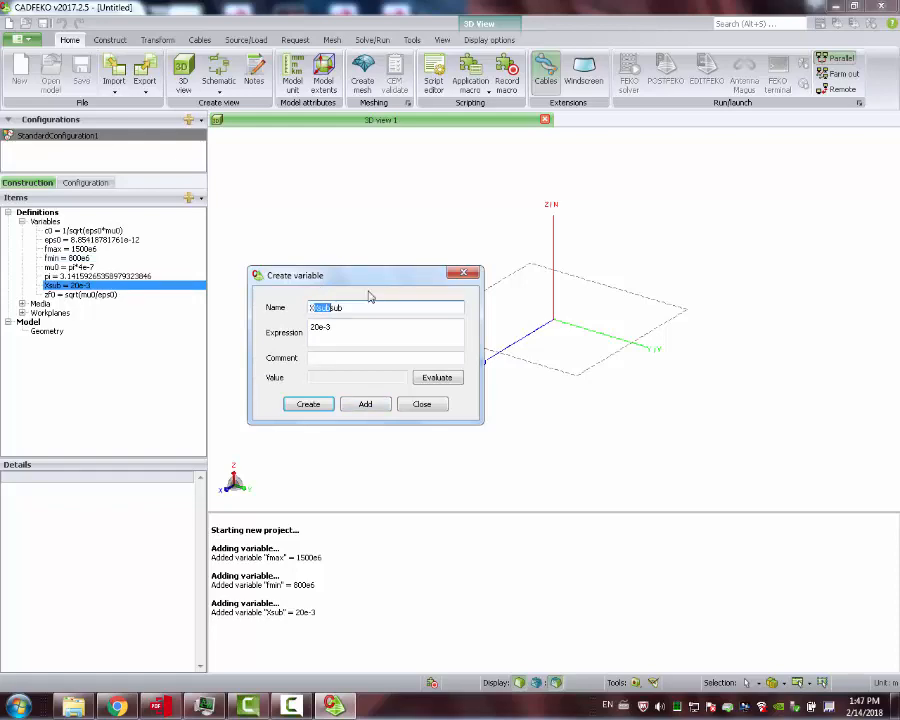
{"action": "key", "text": "Delete"}
{"action": "type", "text": "Y"}
{"action": "key", "text": "Tab"}
{"action": "key", "text": "Home"}
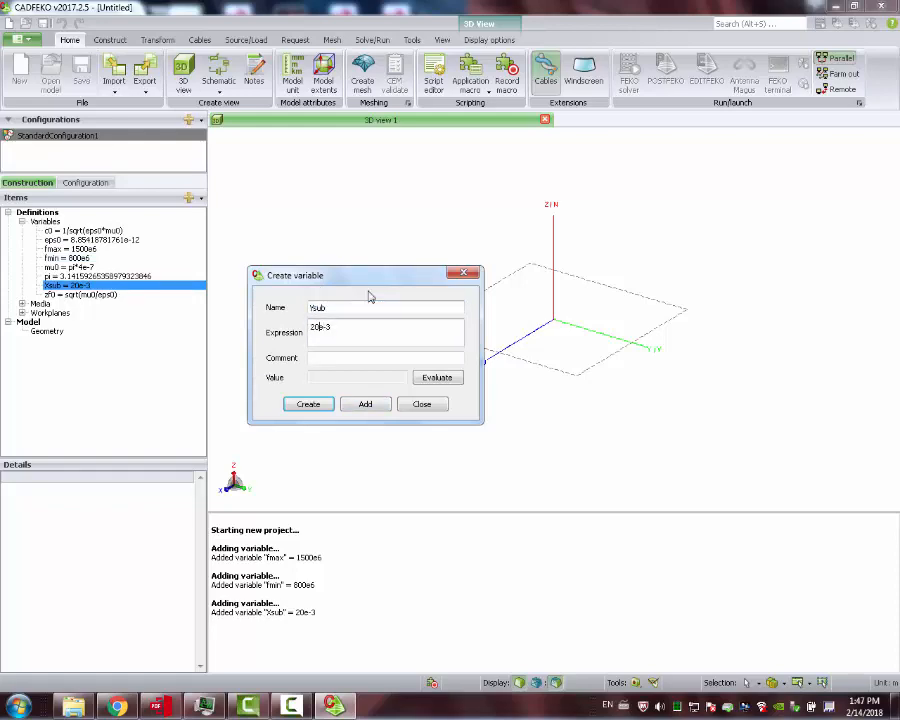
{"action": "type", "text": "6"}
{"action": "left_click", "coordinate": [372, 405]}
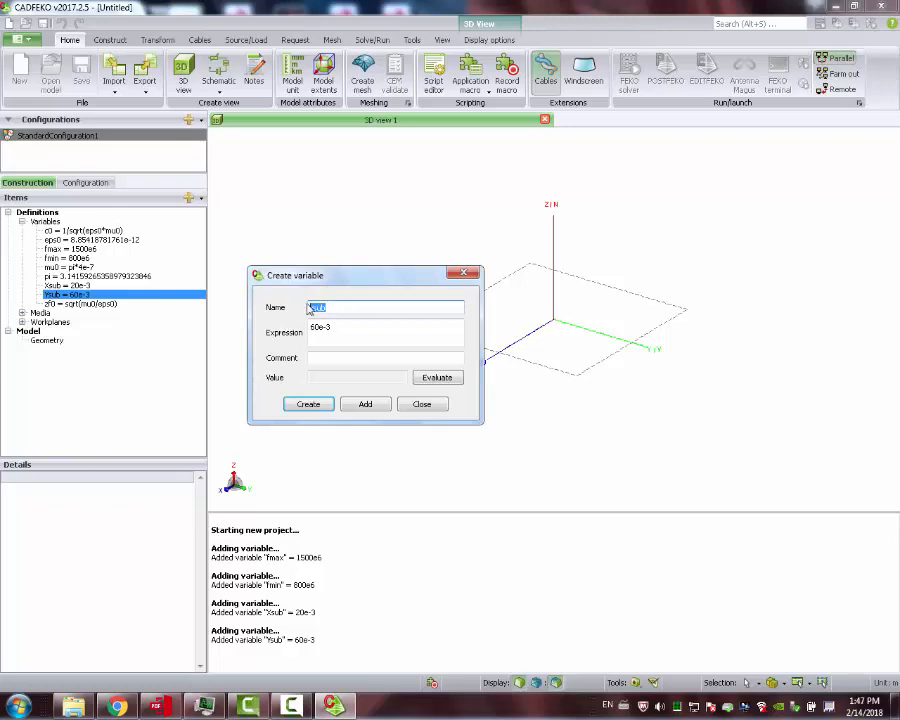
Step: Add a substrate height variable named hsub with the expression 1e-3
{"action": "type", "text": "Nsub"}
{"action": "key", "text": "Tab"}
{"action": "type", "text": "1"}
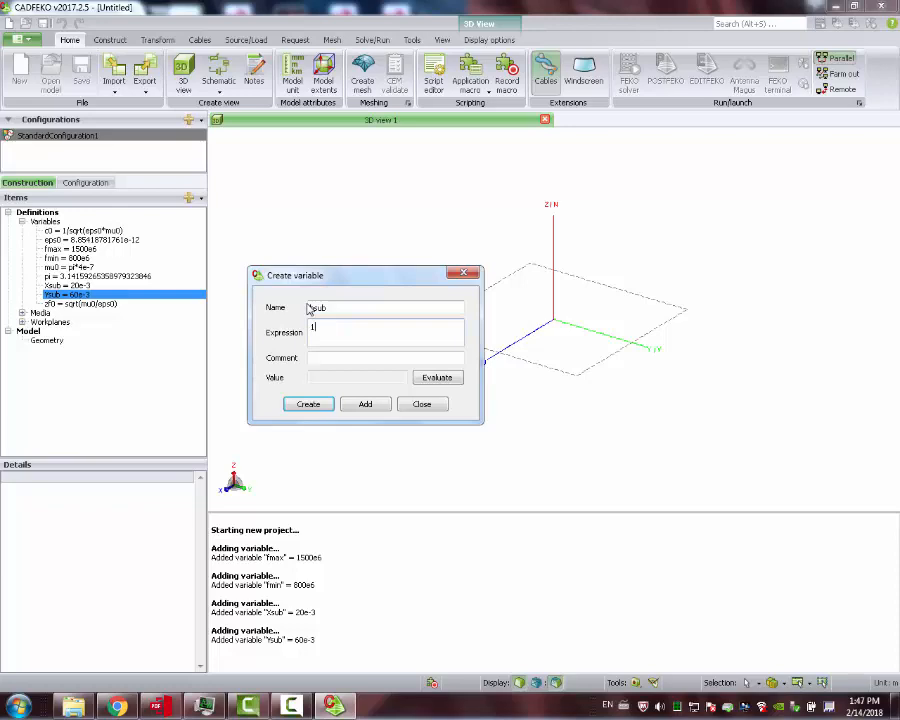
{"action": "type", "text": "e-3"}
{"action": "left_click", "coordinate": [363, 406]}
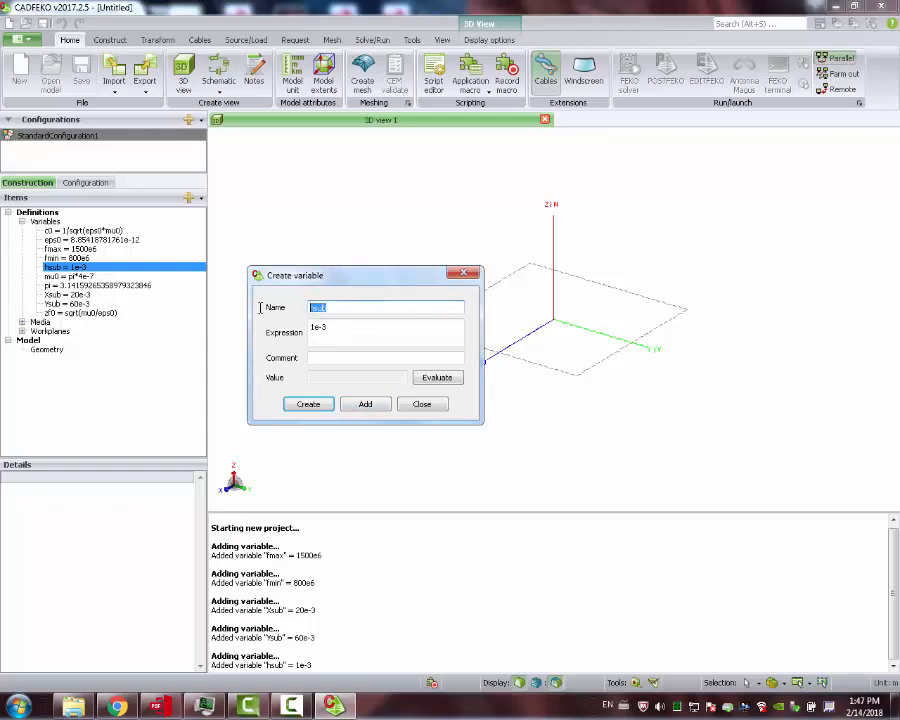
Step: Add a line width variable named w50 with the expression 1.94e-3
{"action": "type", "text": "w50"}
{"action": "key", "text": "Tab"}
{"action": "type", "text": "1"}
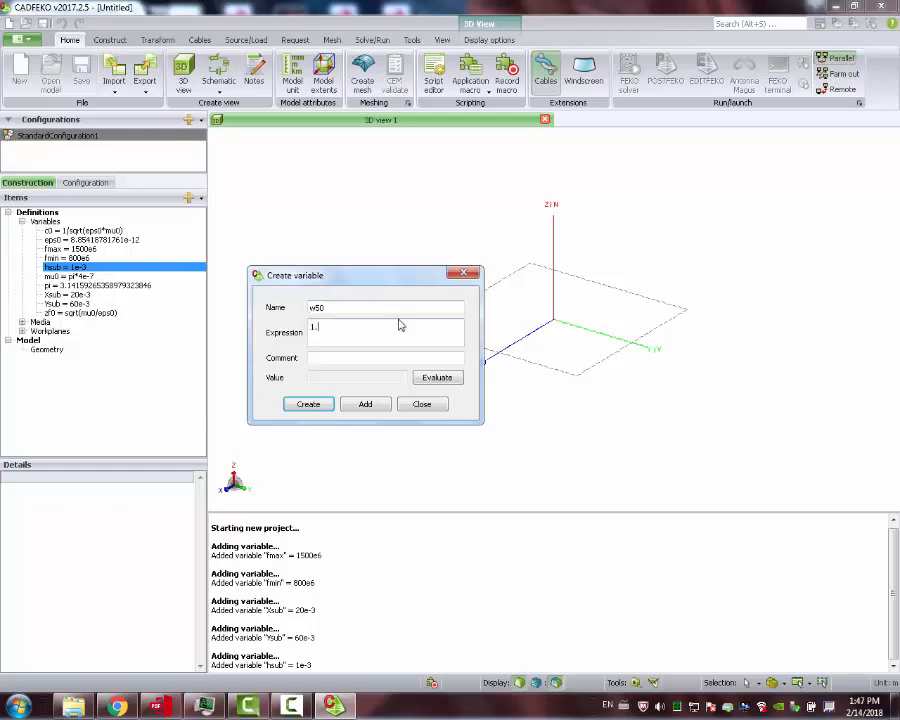
{"action": "type", "text": ".94e-3"}
{"action": "left_click", "coordinate": [368, 403]}
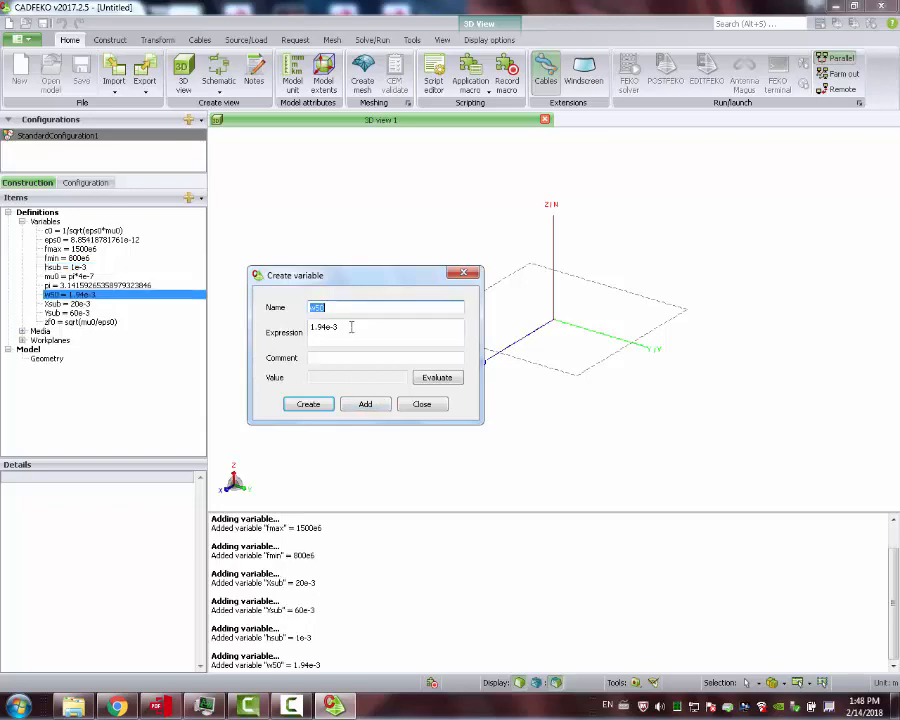
Step: Add a variable named offset with the expression 3e-3
{"action": "type", "text": "offset"}
{"action": "key", "text": "Tab"}
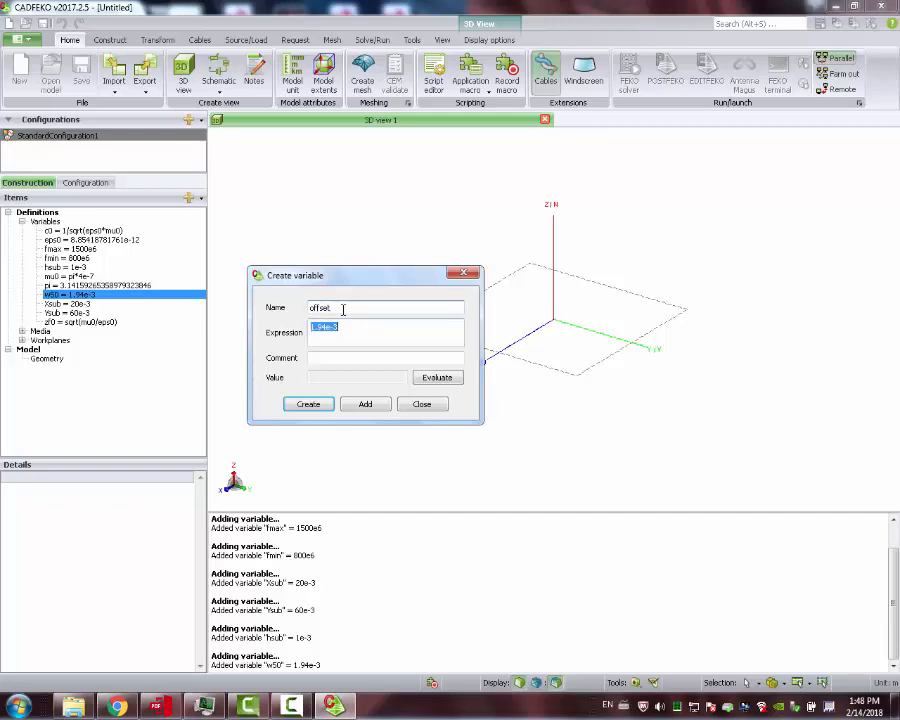
{"action": "type", "text": "3e-3"}
{"action": "left_click", "coordinate": [365, 404]}
Step: Add a relative permittivity variable named eps_r with the expression 4.3 and finish creating variables
{"action": "type", "text": "eps_r"}
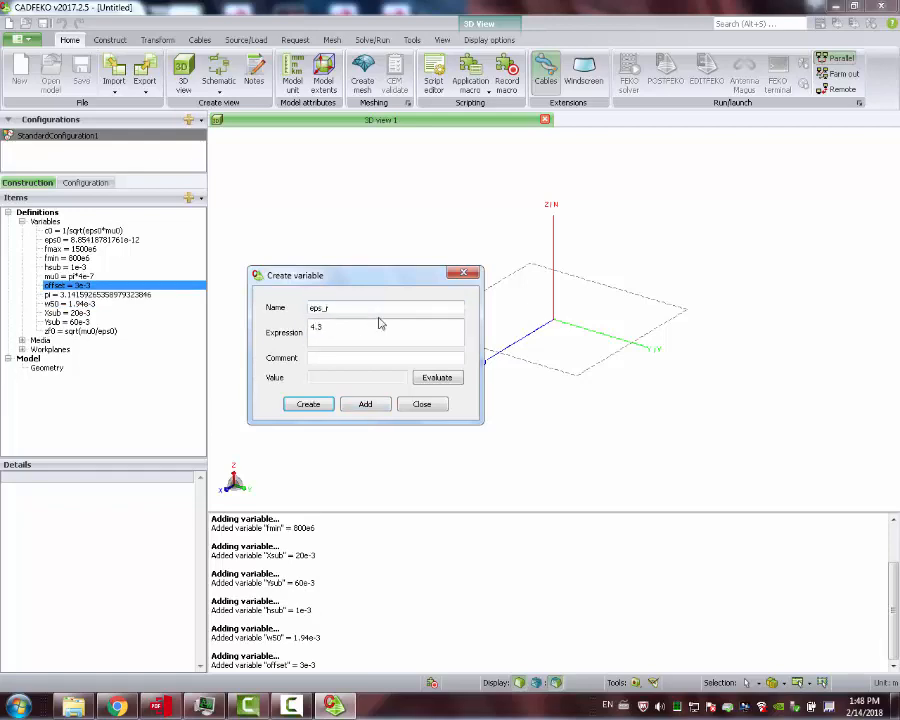
{"action": "left_click", "coordinate": [308, 404]}
{"action": "left_click", "coordinate": [90, 268]}
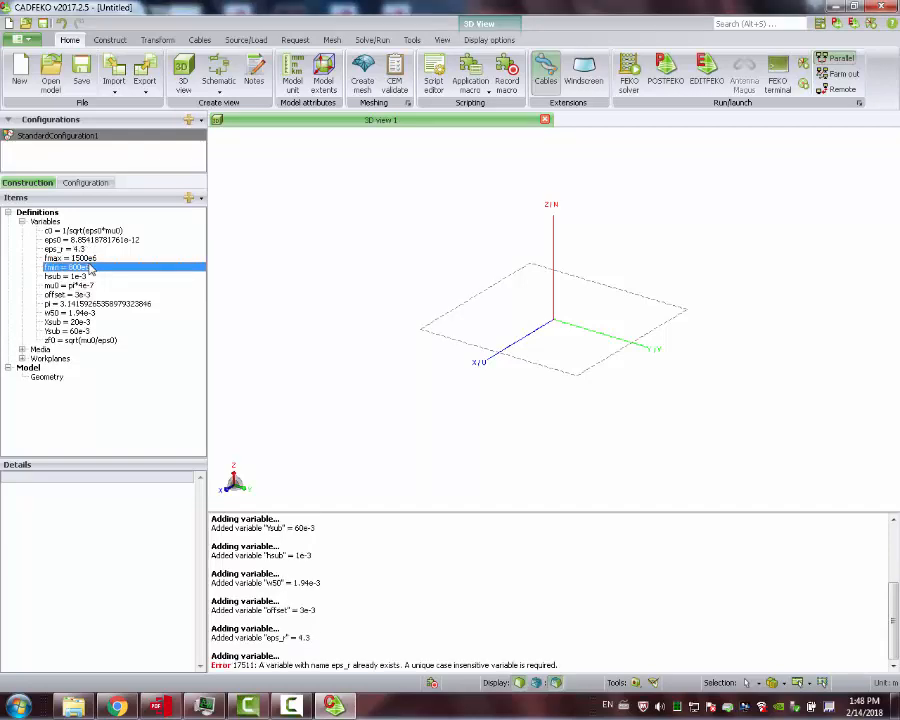
Step: Start a substrate cuboid defined by base centre, width, depth and height, and set its height to -hsub
{"action": "left_click_drag", "start_coordinate": [532, 395], "coordinate": [446, 307]}
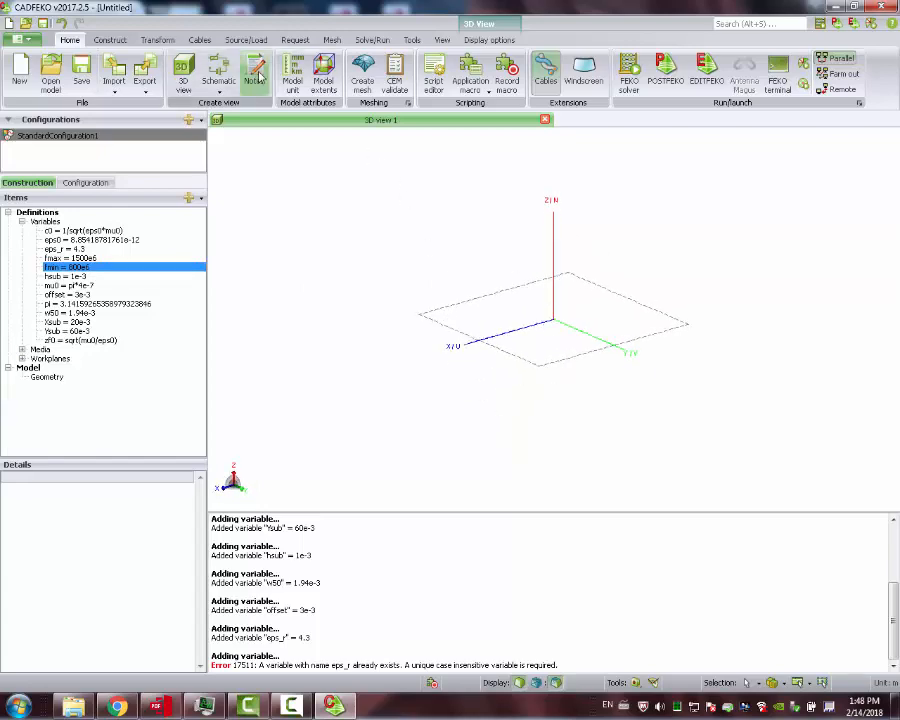
{"action": "left_click", "coordinate": [112, 40]}
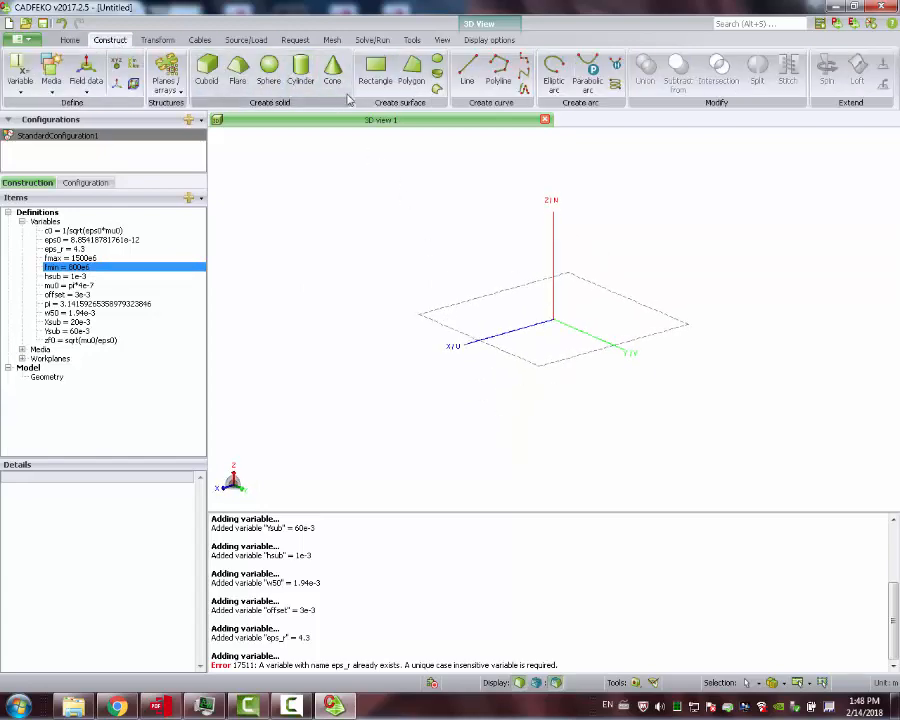
{"action": "left_click", "coordinate": [207, 70]}
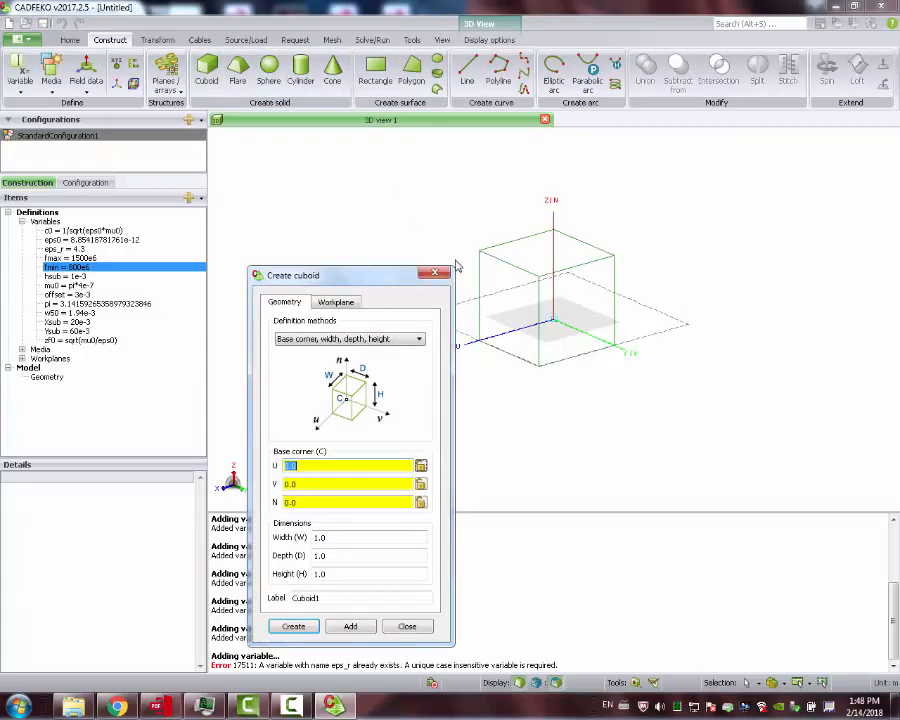
{"action": "left_click_drag", "start_coordinate": [357, 281], "coordinate": [351, 163]}
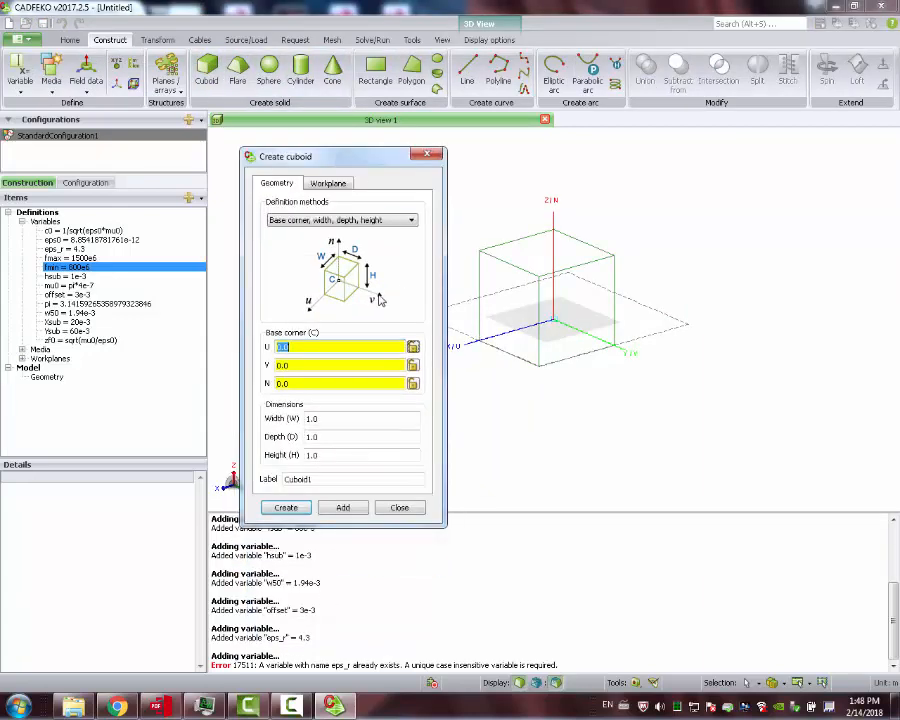
{"action": "left_click", "coordinate": [360, 219]}
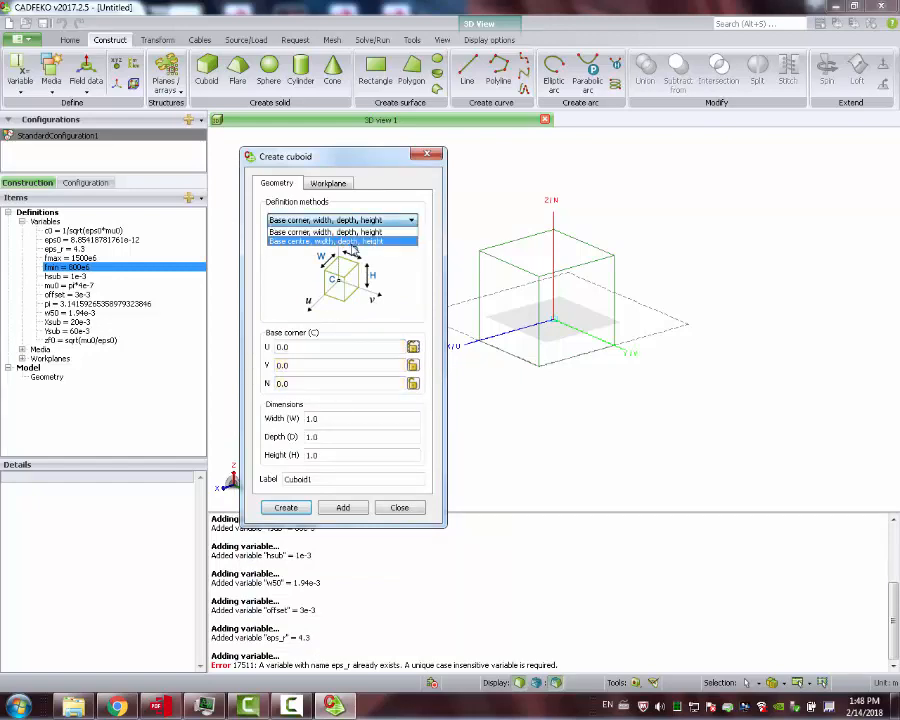
{"action": "left_click", "coordinate": [353, 241]}
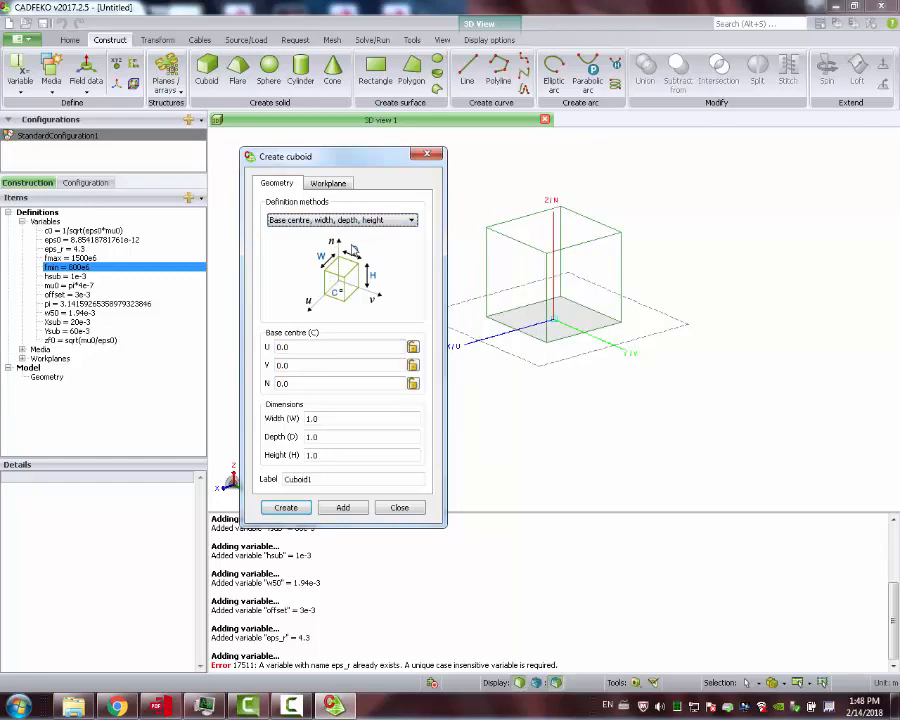
{"action": "left_click", "coordinate": [333, 456]}
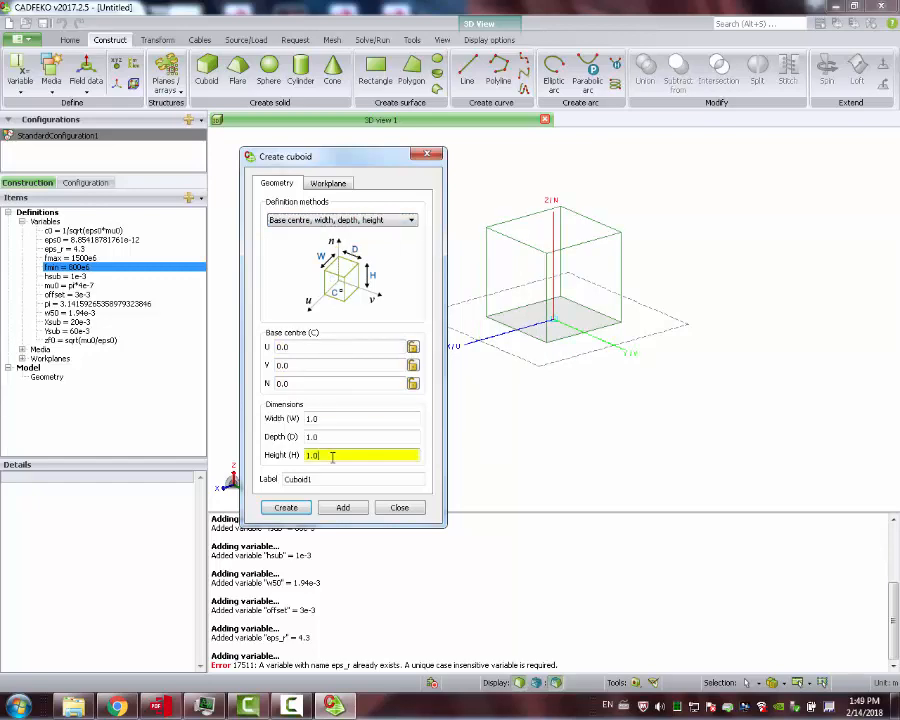
{"action": "double_click", "coordinate": [333, 456]}
{"action": "key", "text": "BackSpace"}
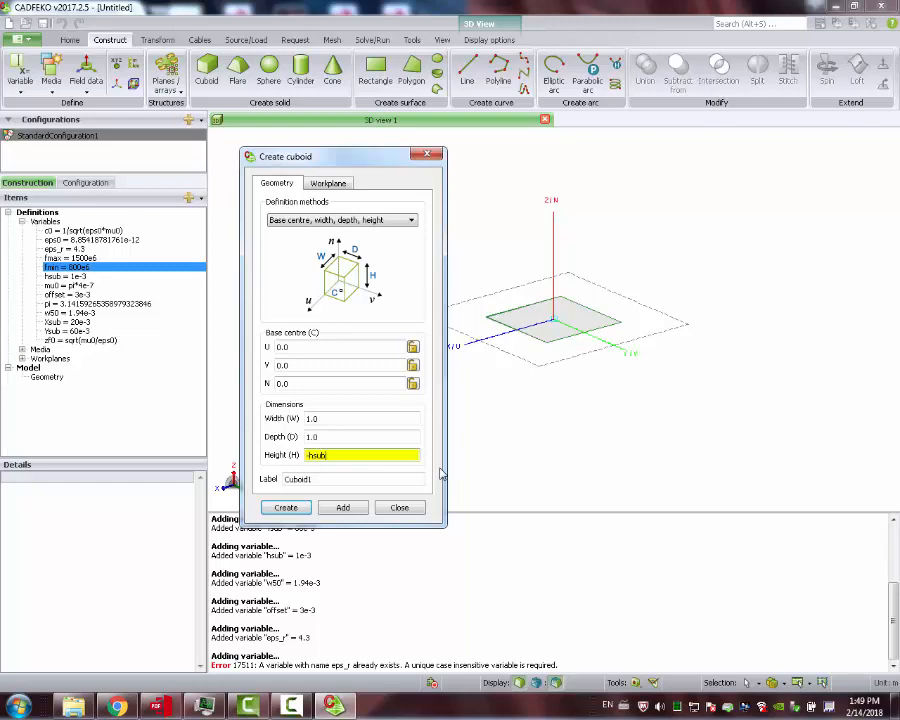
Step: Set the cuboid's width to Ysub and its depth to Xsub, and create it
{"action": "left_click", "coordinate": [330, 419]}
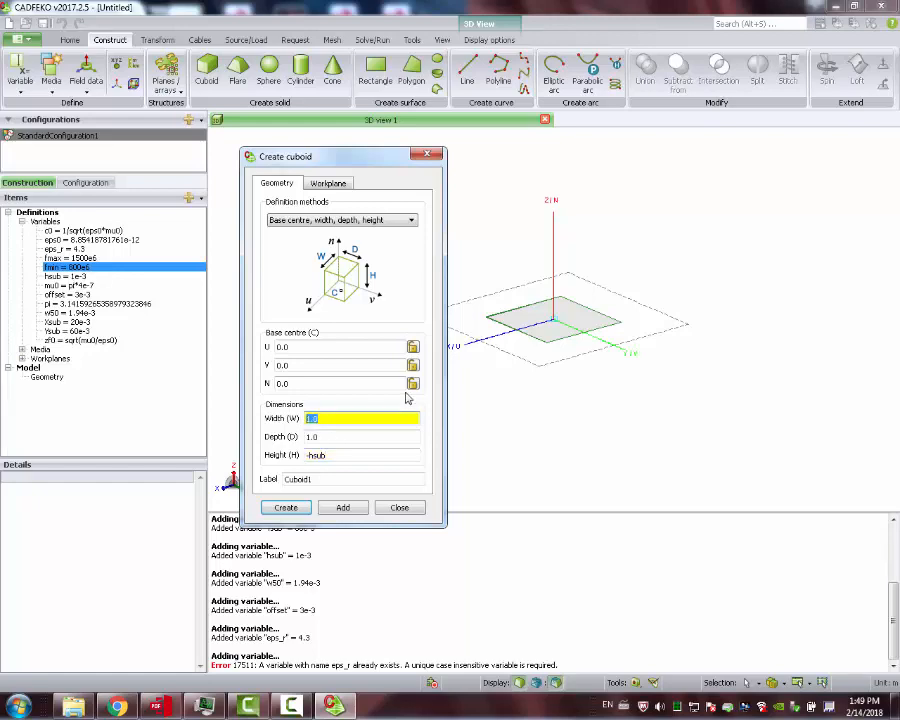
{"action": "type", "text": "Ysub"}
{"action": "key", "text": "Tab"}
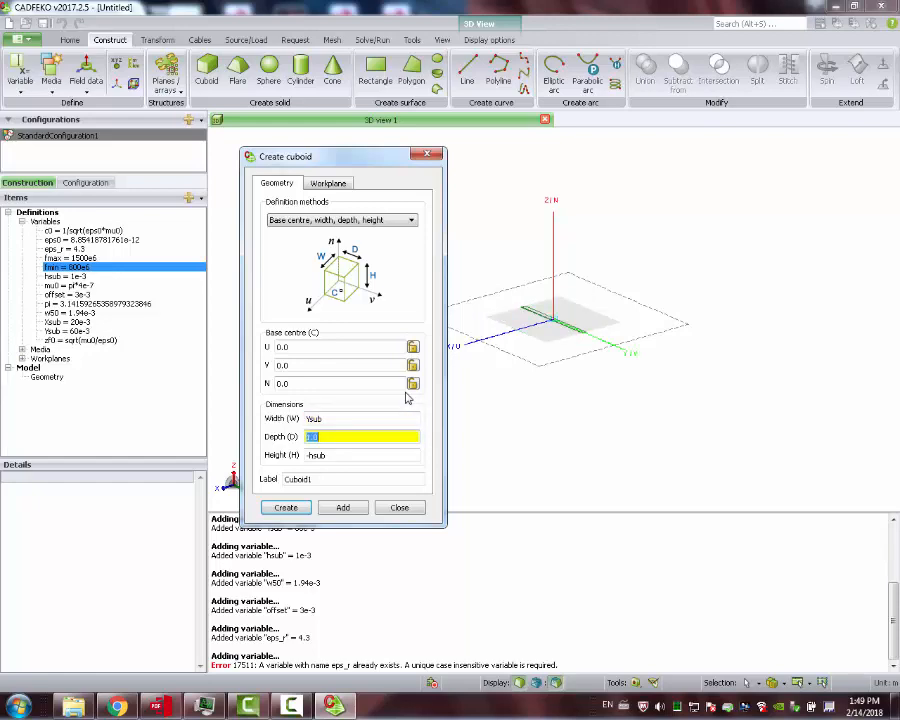
{"action": "type", "text": "Xsub"}
{"action": "left_click", "coordinate": [283, 506]}
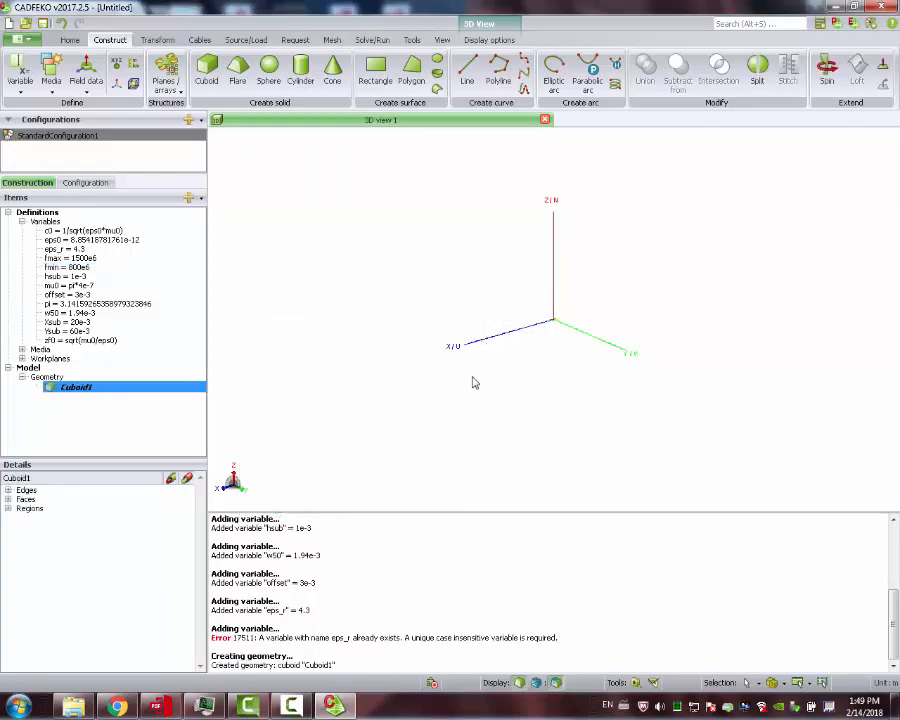
Step: Examine the shape of the new substrate cuboid in the 3D view
{"action": "left_click", "coordinate": [556, 362]}
{"action": "scroll", "coordinate": [557, 346], "scroll_direction": "up", "scroll_amount": 6}
{"action": "left_click_drag", "start_coordinate": [541, 170], "coordinate": [562, 190]}
{"action": "scroll", "coordinate": [496, 169], "scroll_direction": "up", "scroll_amount": 4}
{"action": "scroll", "coordinate": [498, 169], "scroll_direction": "down", "scroll_amount": 1}
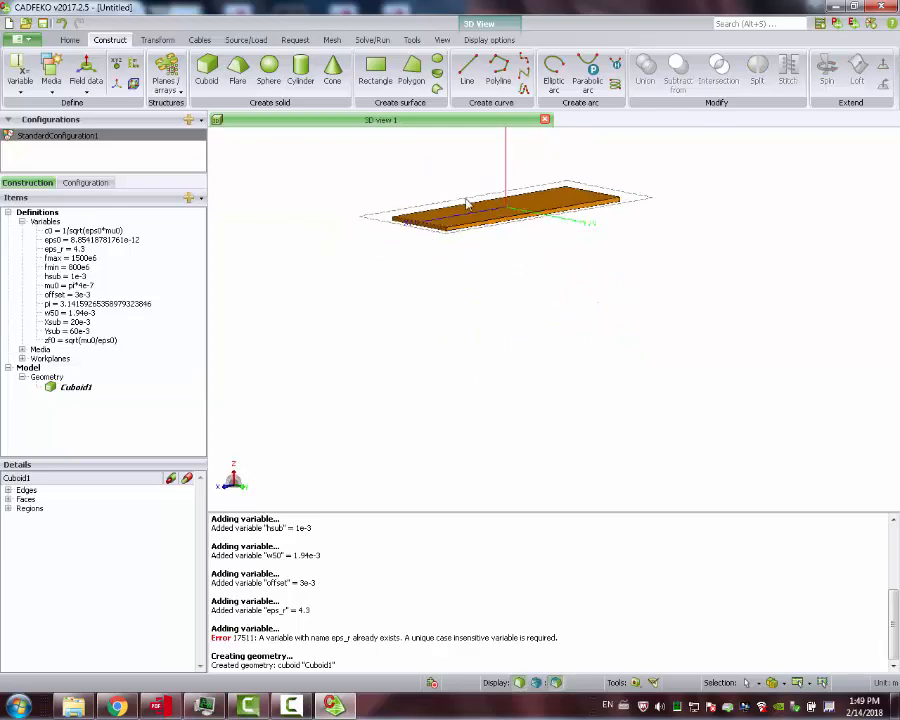
{"action": "mouse_move", "coordinate": [467, 203]}
{"action": "left_mouse_down"}
{"action": "mouse_move", "coordinate": [456, 266]}
{"action": "mouse_move", "coordinate": [438, 251]}
{"action": "mouse_move", "coordinate": [442, 135]}
{"action": "mouse_move", "coordinate": [457, 260]}
{"action": "mouse_move", "coordinate": [468, 245]}
{"action": "mouse_move", "coordinate": [468, 214]}
{"action": "left_mouse_up"}
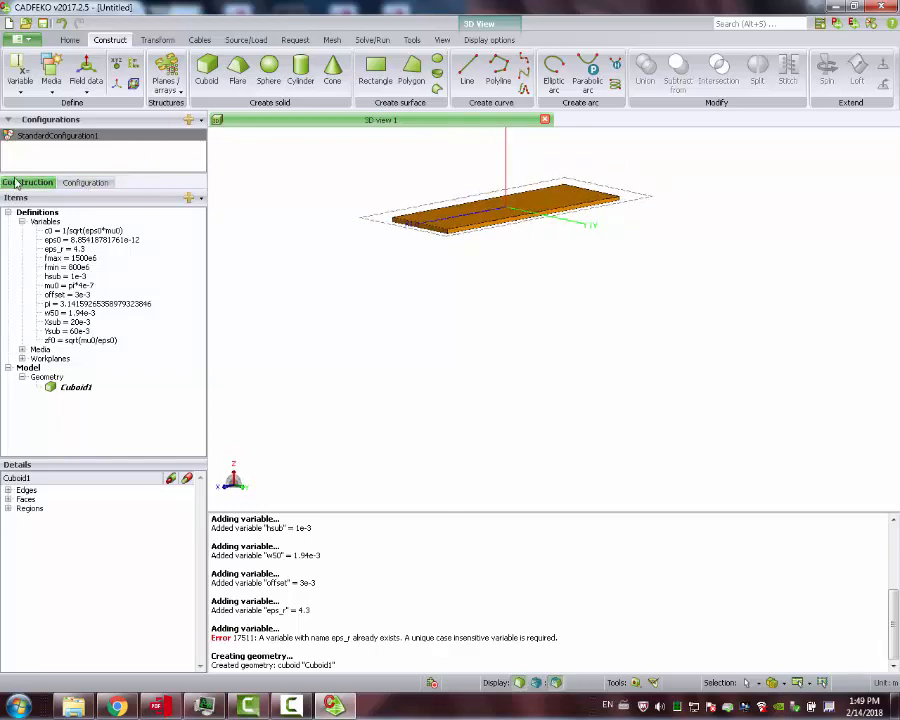
{"action": "left_click", "coordinate": [85, 182]}
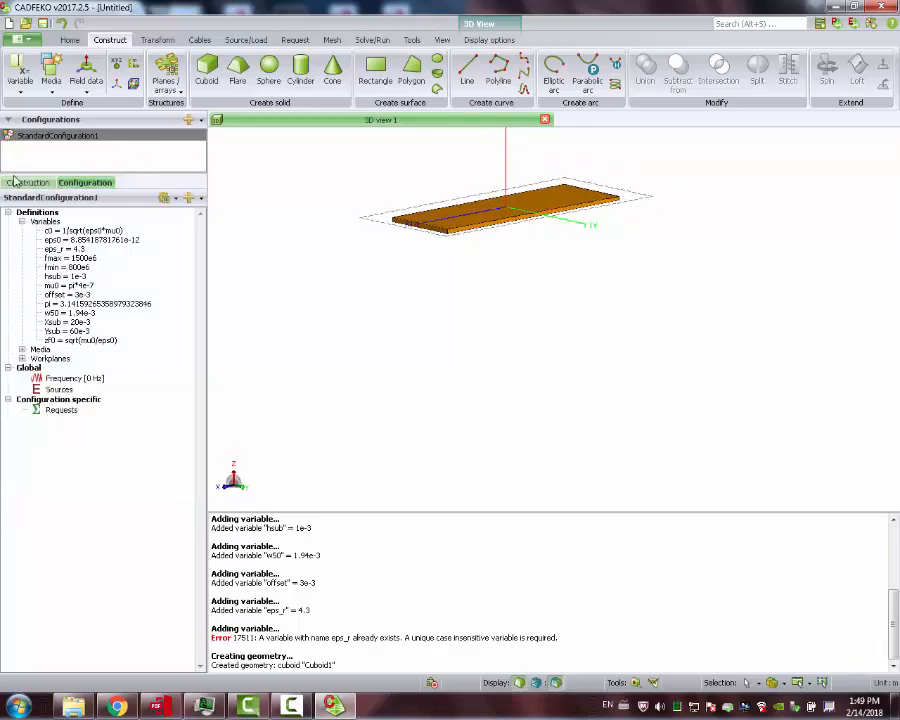
{"action": "left_click", "coordinate": [27, 182]}
Step: Create a frequency-independent dielectric medium with relative permittivity eps_r
{"action": "left_click", "coordinate": [30, 349]}
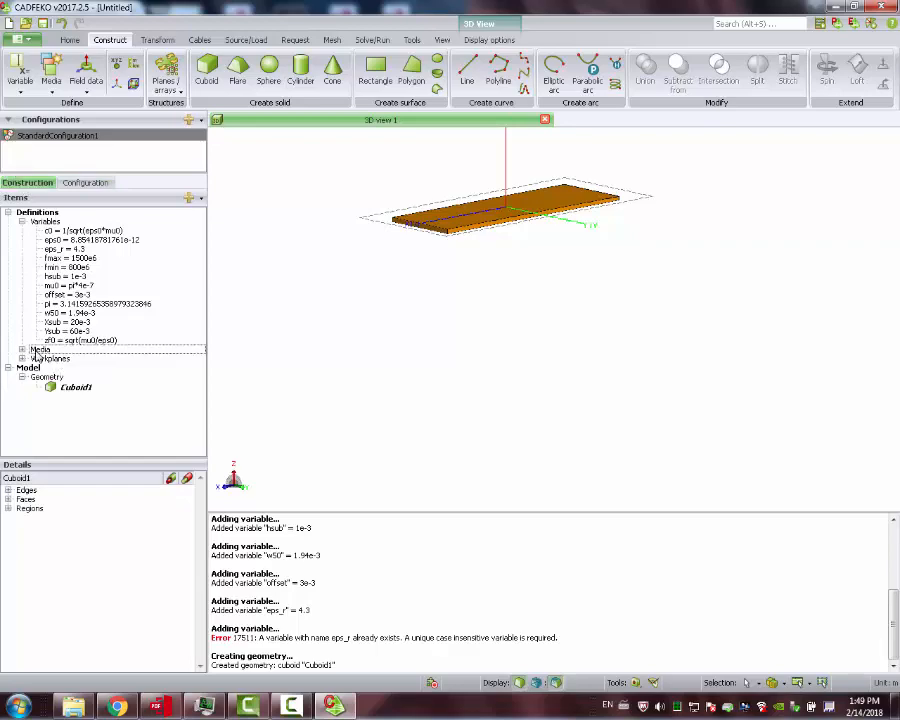
{"action": "left_click", "coordinate": [23, 349]}
{"action": "right_click", "coordinate": [41, 352]}
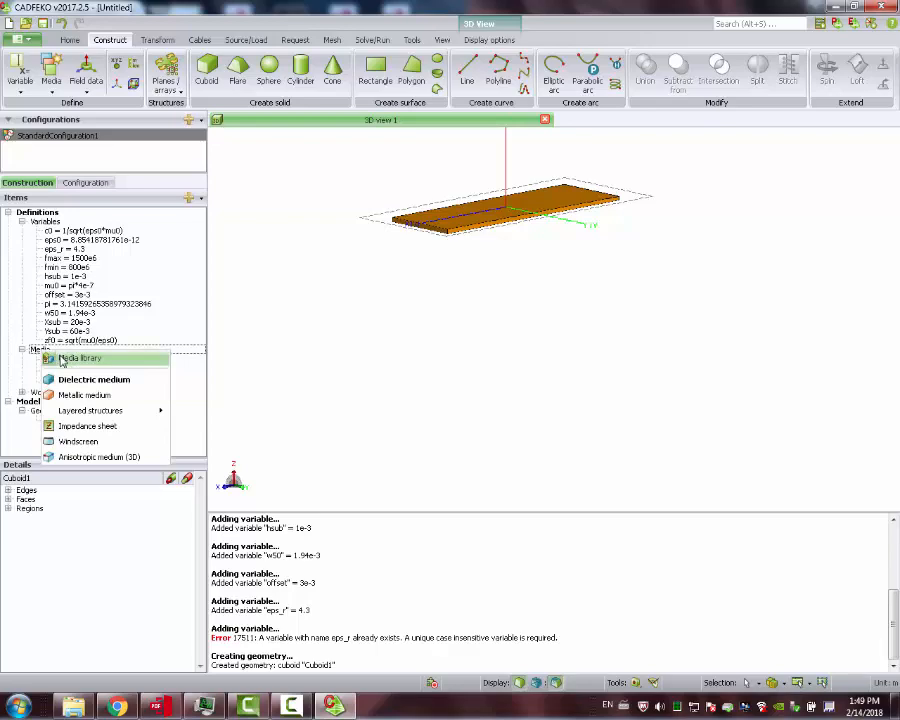
{"action": "left_click", "coordinate": [82, 381]}
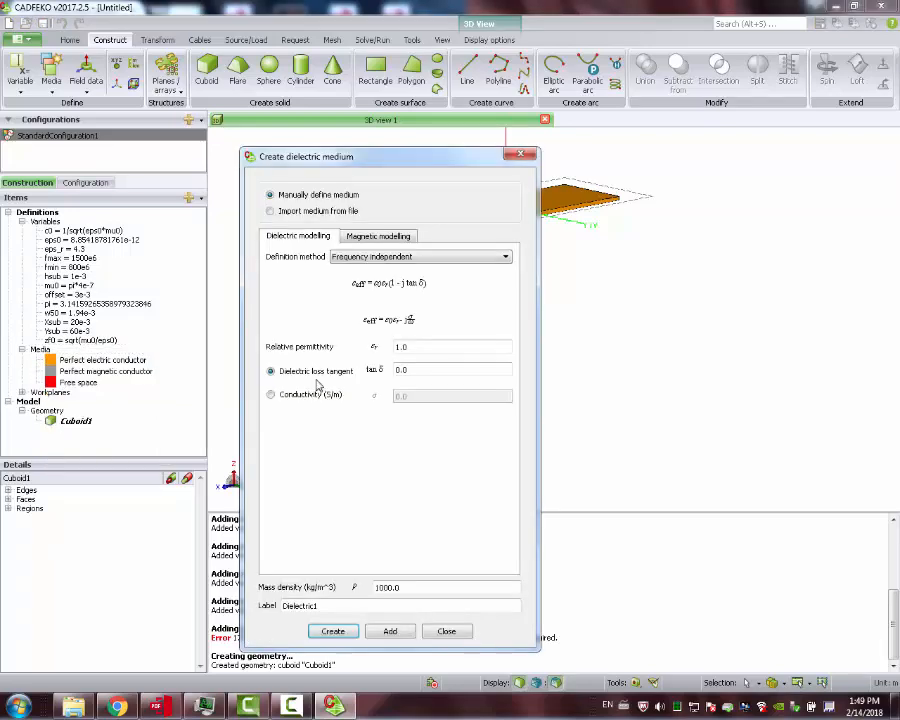
{"action": "double_click", "coordinate": [428, 347]}
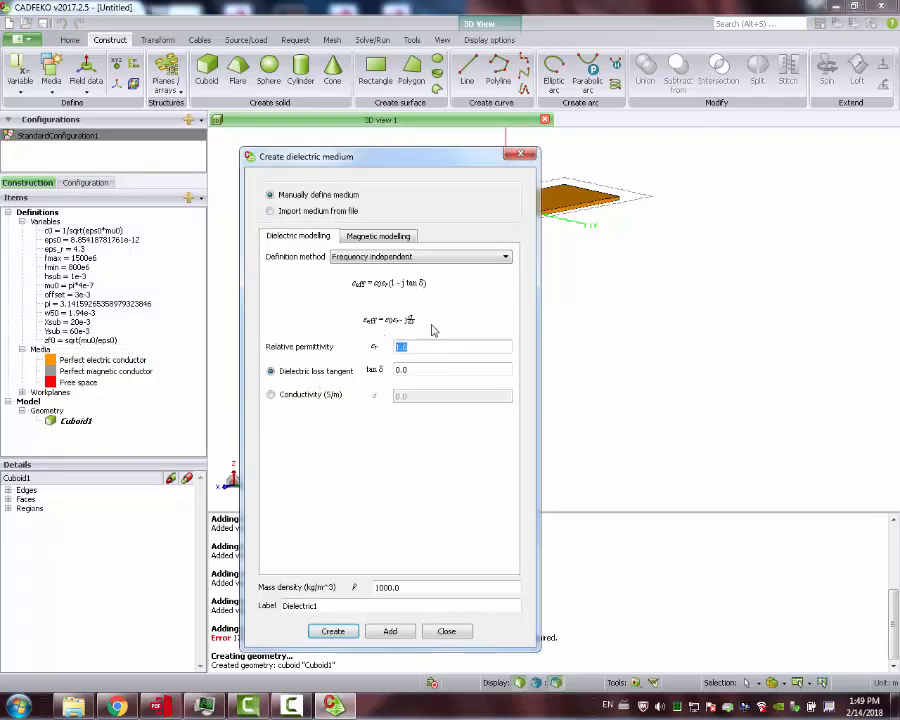
{"action": "type", "text": "eps_r"}
{"action": "left_click", "coordinate": [334, 632]}
Step: Assign the medium Dielectric1 to the region of the substrate cuboid
{"action": "left_click_drag", "start_coordinate": [66, 443], "coordinate": [71, 443]}
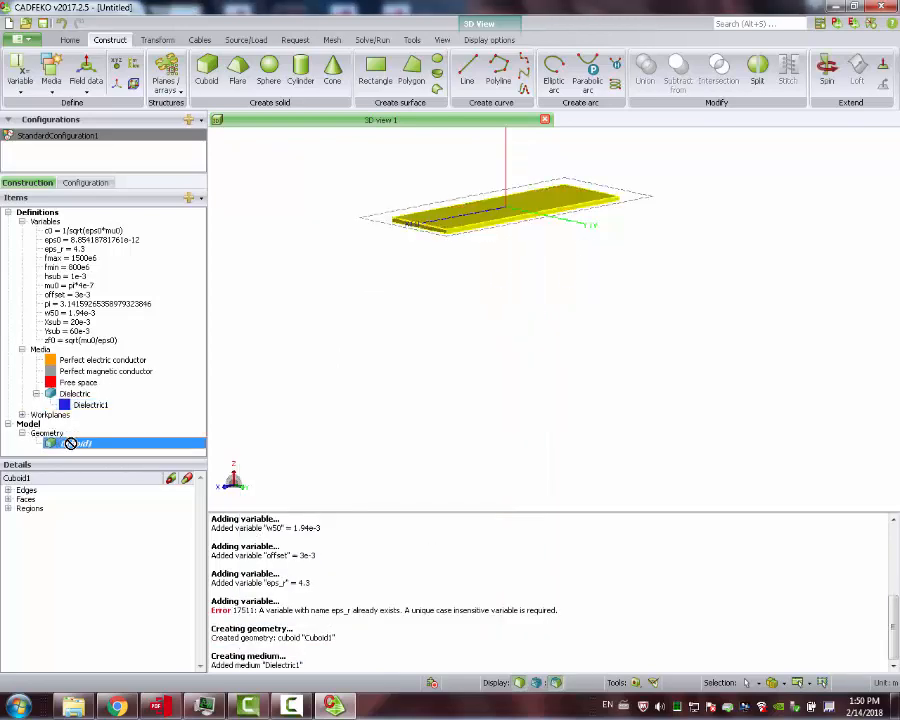
{"action": "right_click", "coordinate": [71, 443]}
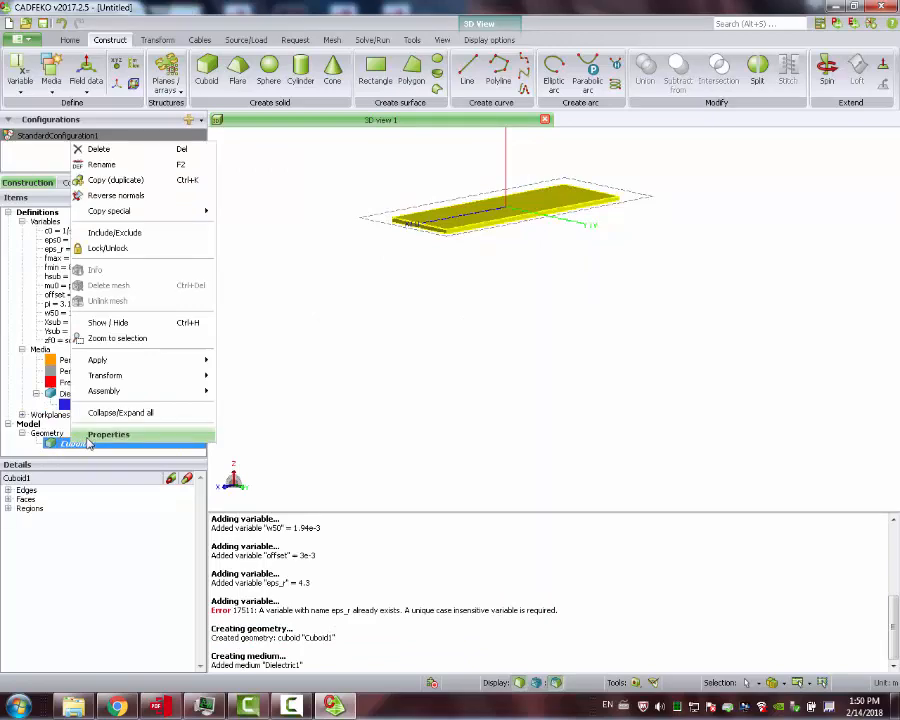
{"action": "left_click", "coordinate": [5, 506]}
{"action": "left_click", "coordinate": [8, 508]}
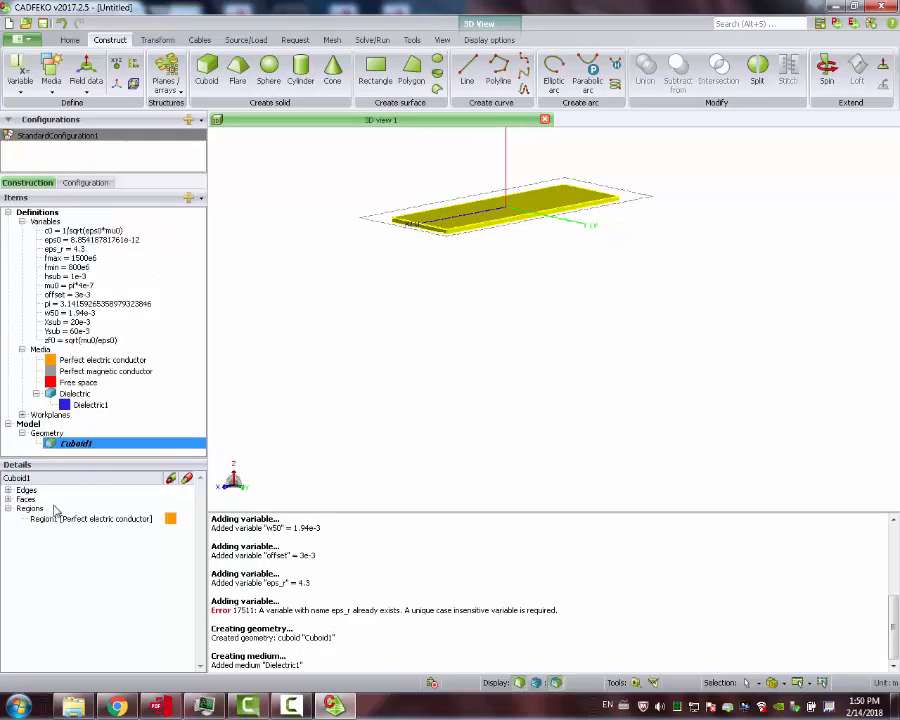
{"action": "left_click", "coordinate": [53, 520]}
{"action": "right_click", "coordinate": [53, 523]}
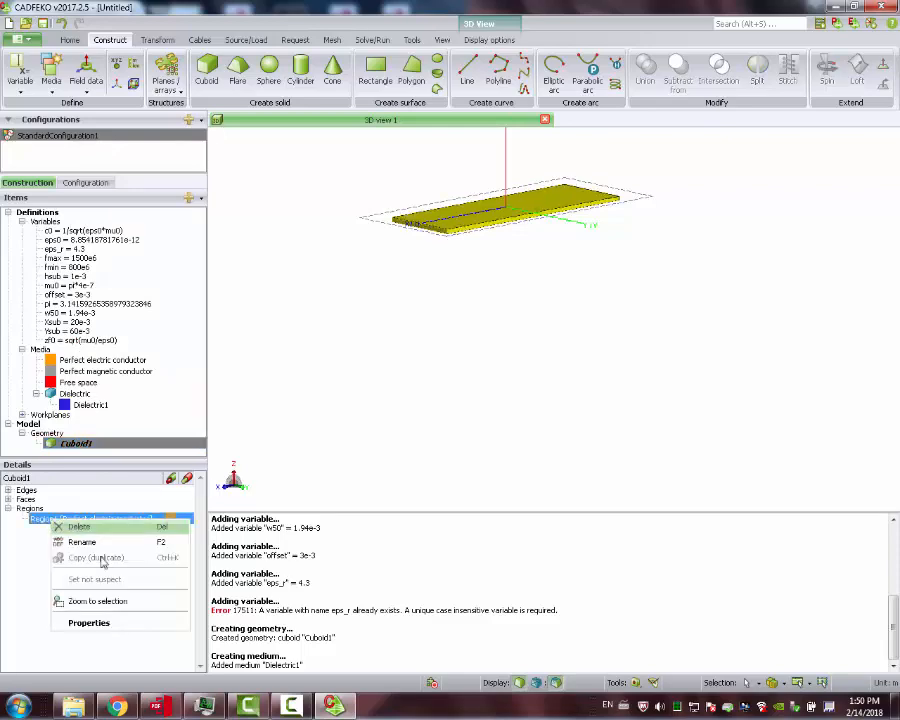
{"action": "left_click", "coordinate": [120, 621]}
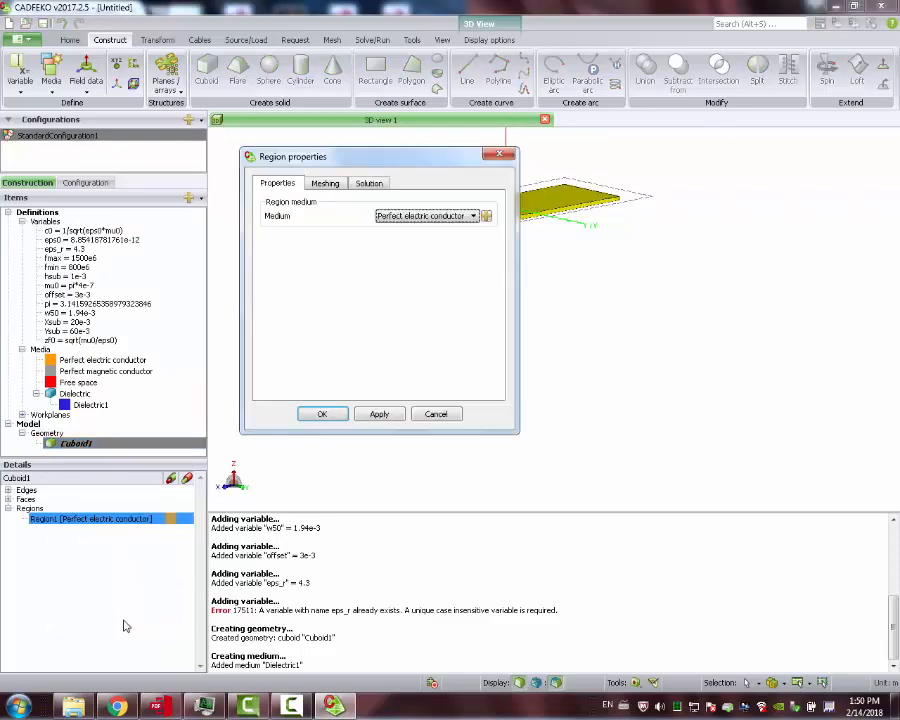
{"action": "left_click", "coordinate": [413, 217]}
{"action": "left_click", "coordinate": [415, 228]}
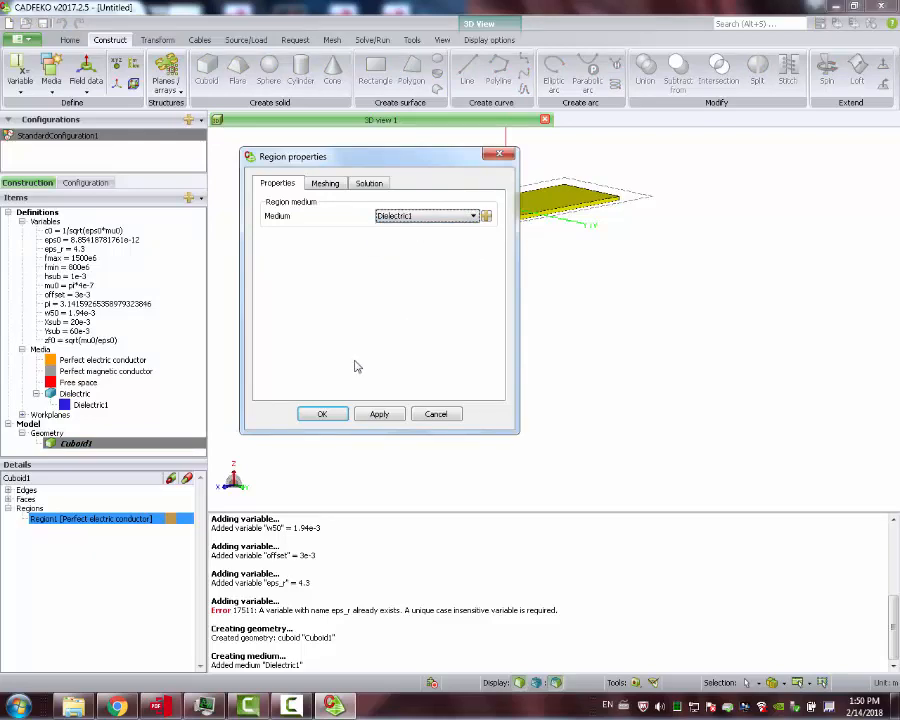
{"action": "left_click", "coordinate": [322, 413]}
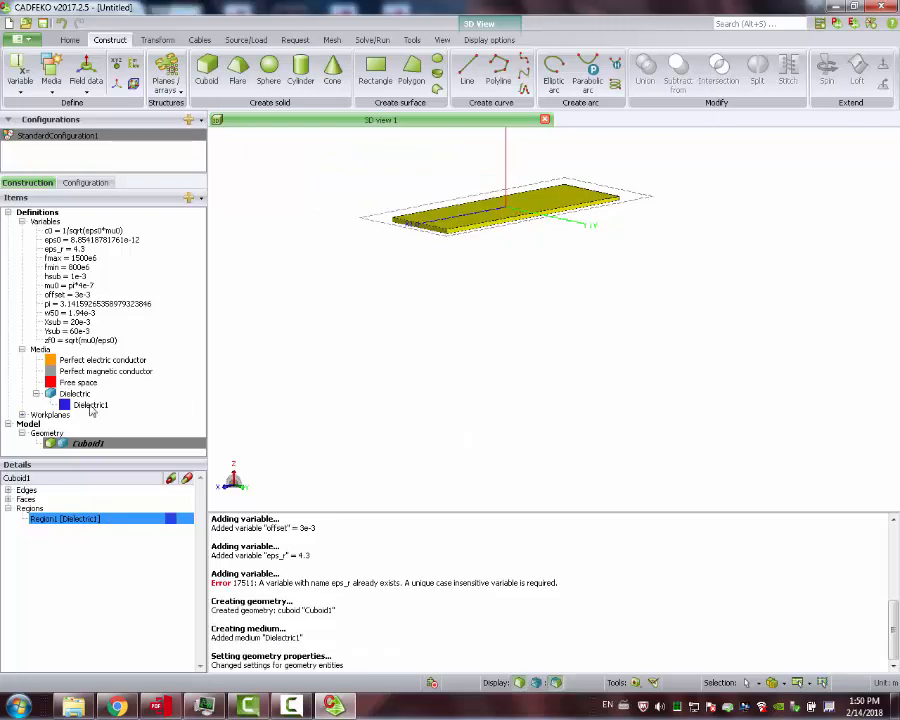
Step: Review the permittivity and loss tangent settings of the medium Dielectric1, and select the substrate cuboid
{"action": "double_click", "coordinate": [90, 406]}
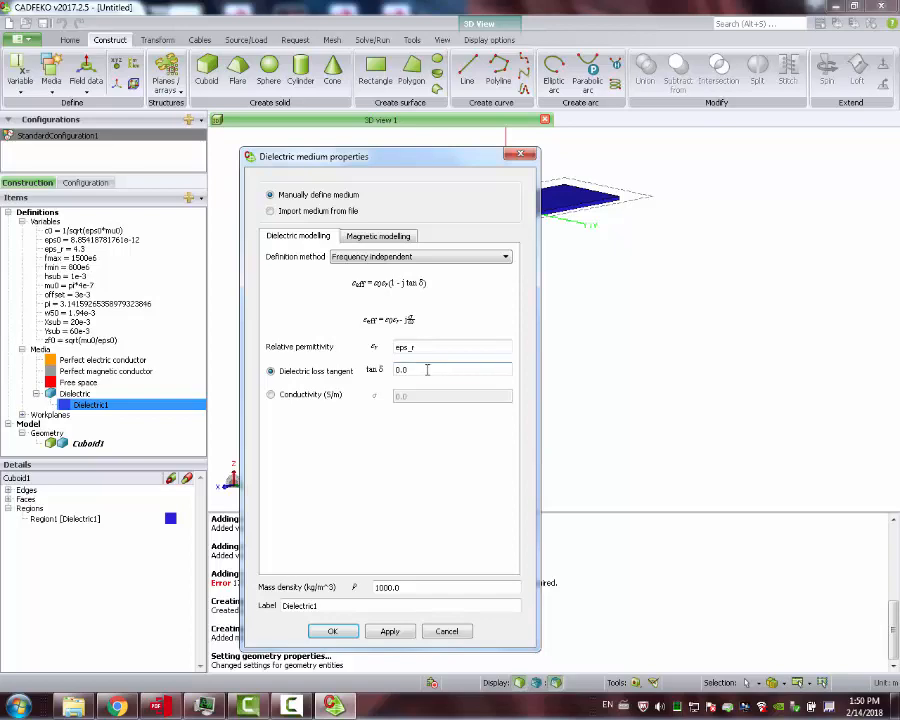
{"action": "left_click", "coordinate": [333, 631]}
{"action": "left_click", "coordinate": [76, 443]}
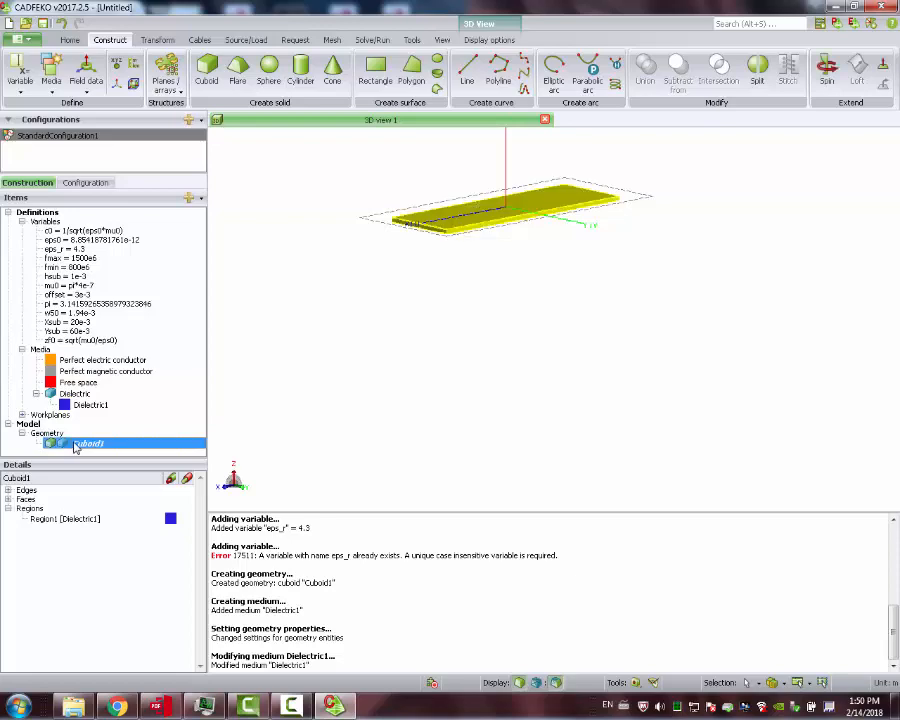
Step: Create a rectangle defined by base centre at the origin, with width Ysub+offset and depth w50, as the microstrip line
{"action": "mouse_move", "coordinate": [311, 342]}
{"action": "left_mouse_down"}
{"action": "mouse_move", "coordinate": [332, 246]}
{"action": "mouse_move", "coordinate": [344, 239]}
{"action": "mouse_move", "coordinate": [418, 275]}
{"action": "mouse_move", "coordinate": [436, 255]}
{"action": "mouse_move", "coordinate": [421, 303]}
{"action": "mouse_move", "coordinate": [398, 305]}
{"action": "mouse_move", "coordinate": [402, 159]}
{"action": "mouse_move", "coordinate": [388, 261]}
{"action": "mouse_move", "coordinate": [419, 178]}
{"action": "mouse_move", "coordinate": [450, 229]}
{"action": "mouse_move", "coordinate": [381, 202]}
{"action": "left_mouse_up"}
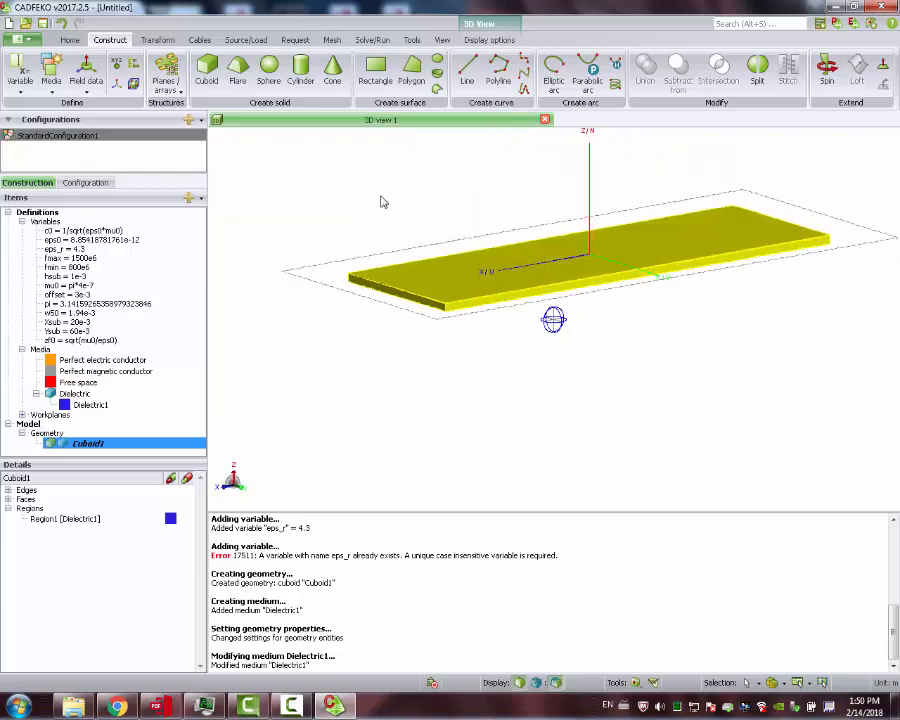
{"action": "left_click", "coordinate": [377, 66]}
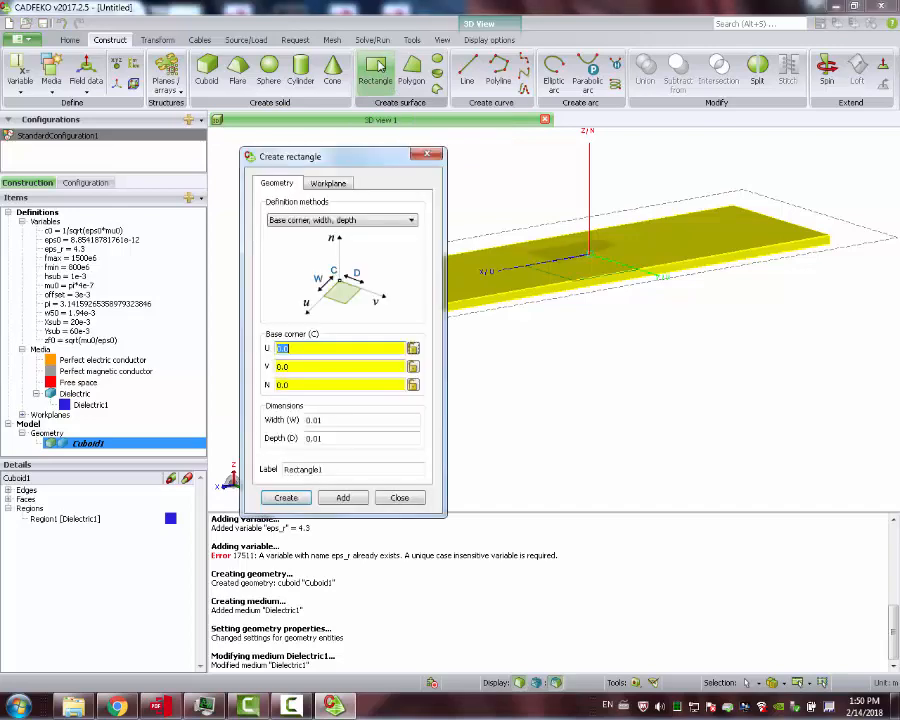
{"action": "left_click", "coordinate": [383, 218]}
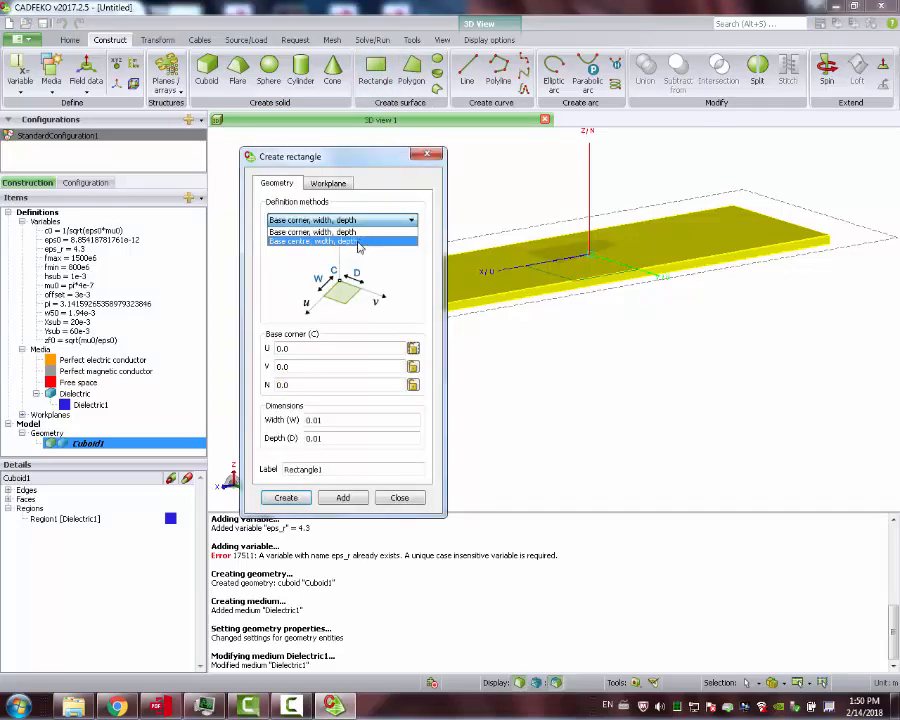
{"action": "left_click", "coordinate": [358, 242]}
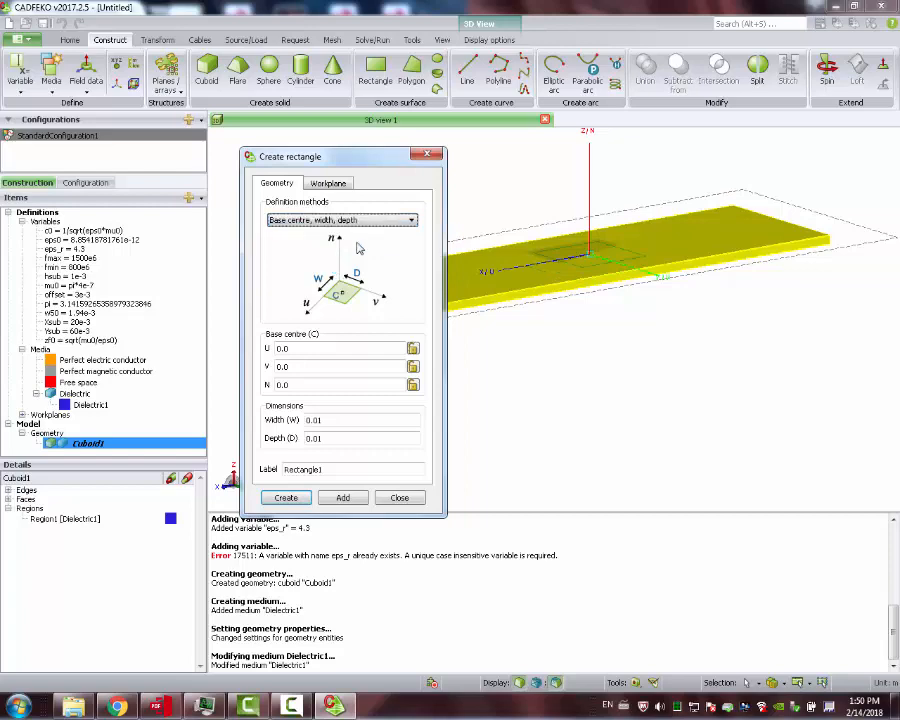
{"action": "left_click", "coordinate": [345, 420]}
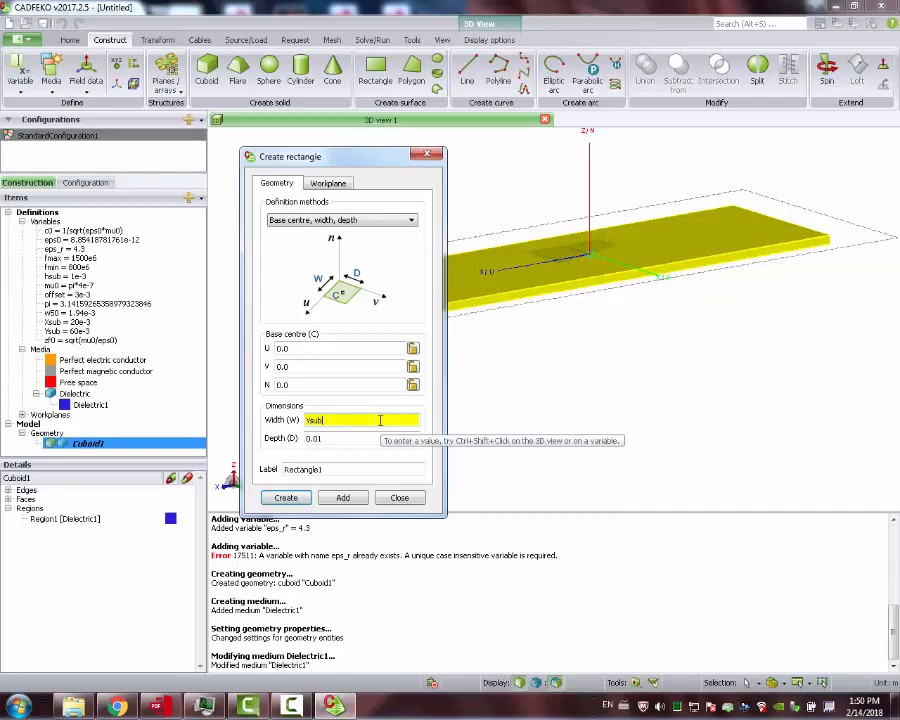
{"action": "type", "text": "+offset"}
{"action": "key", "text": "Tab"}
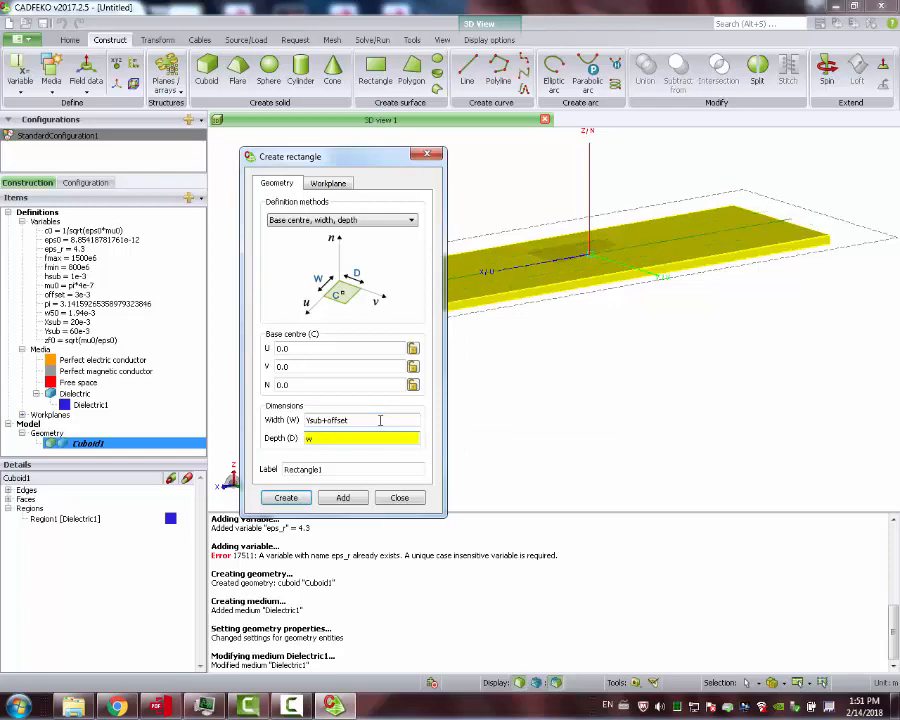
{"action": "type", "text": "w50"}
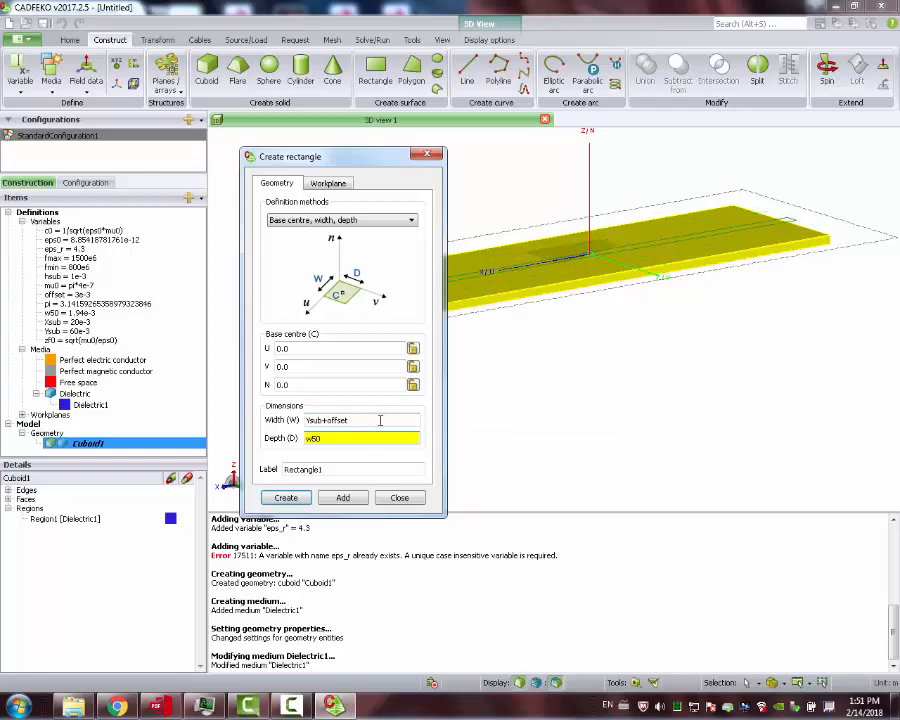
{"action": "key", "text": "Return"}
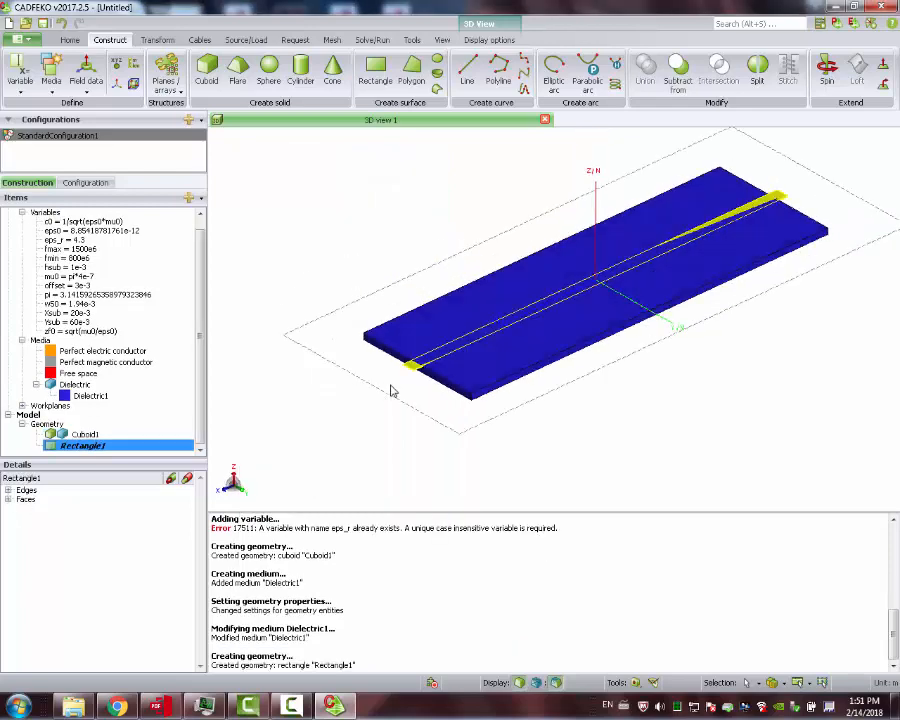
Step: Examine how the strip overhangs the substrate's ends and lies on its top face, checking a strip edge and the cuboid's face
{"action": "mouse_move", "coordinate": [392, 392]}
{"action": "left_mouse_down"}
{"action": "mouse_move", "coordinate": [352, 257]}
{"action": "mouse_move", "coordinate": [321, 325]}
{"action": "mouse_move", "coordinate": [321, 386]}
{"action": "mouse_move", "coordinate": [340, 370]}
{"action": "mouse_move", "coordinate": [301, 253]}
{"action": "mouse_move", "coordinate": [301, 317]}
{"action": "mouse_move", "coordinate": [315, 370]}
{"action": "mouse_move", "coordinate": [340, 355]}
{"action": "mouse_move", "coordinate": [386, 222]}
{"action": "mouse_move", "coordinate": [404, 315]}
{"action": "mouse_move", "coordinate": [454, 362]}
{"action": "mouse_move", "coordinate": [358, 380]}
{"action": "mouse_move", "coordinate": [352, 370]}
{"action": "left_mouse_up"}
{"action": "scroll", "coordinate": [352, 370], "scroll_direction": "up", "scroll_amount": 6}
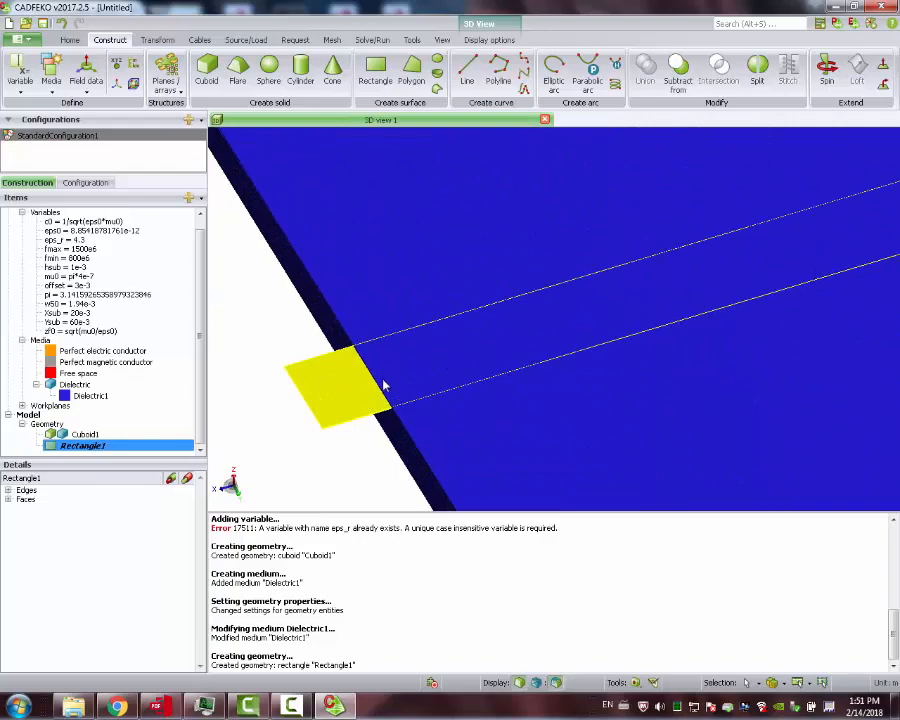
{"action": "scroll", "coordinate": [383, 385], "scroll_direction": "down", "scroll_amount": 4}
{"action": "mouse_move", "coordinate": [420, 408]}
{"action": "left_mouse_down"}
{"action": "mouse_move", "coordinate": [410, 227]}
{"action": "mouse_move", "coordinate": [478, 327]}
{"action": "mouse_move", "coordinate": [433, 316]}
{"action": "mouse_move", "coordinate": [394, 376]}
{"action": "left_mouse_up"}
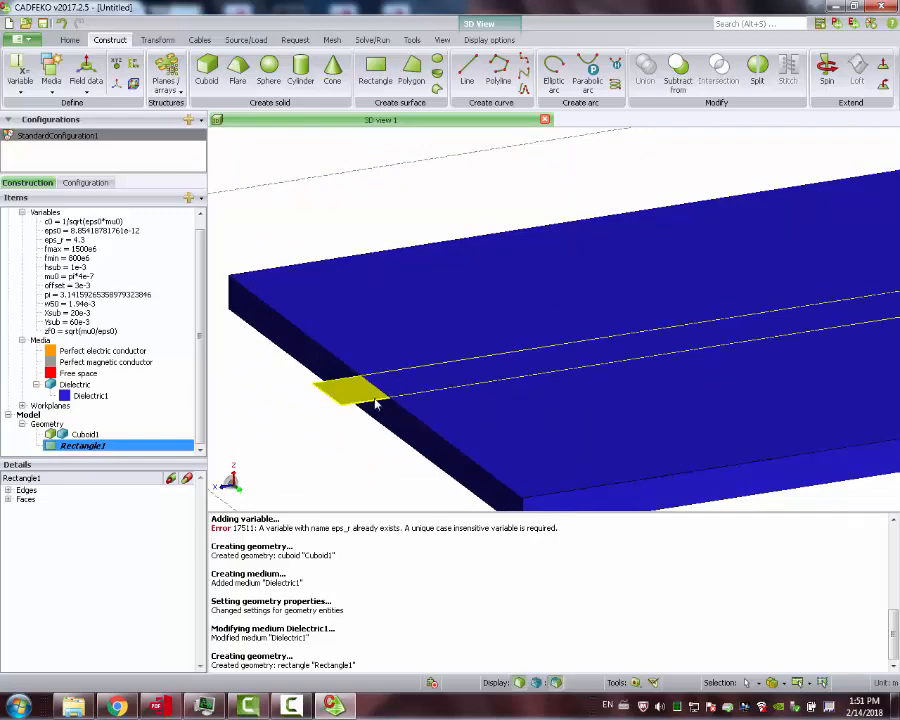
{"action": "left_click", "coordinate": [376, 403]}
{"action": "scroll", "coordinate": [494, 432], "scroll_direction": "down", "scroll_amount": 3}
{"action": "scroll", "coordinate": [613, 418], "scroll_direction": "down", "scroll_amount": 5}
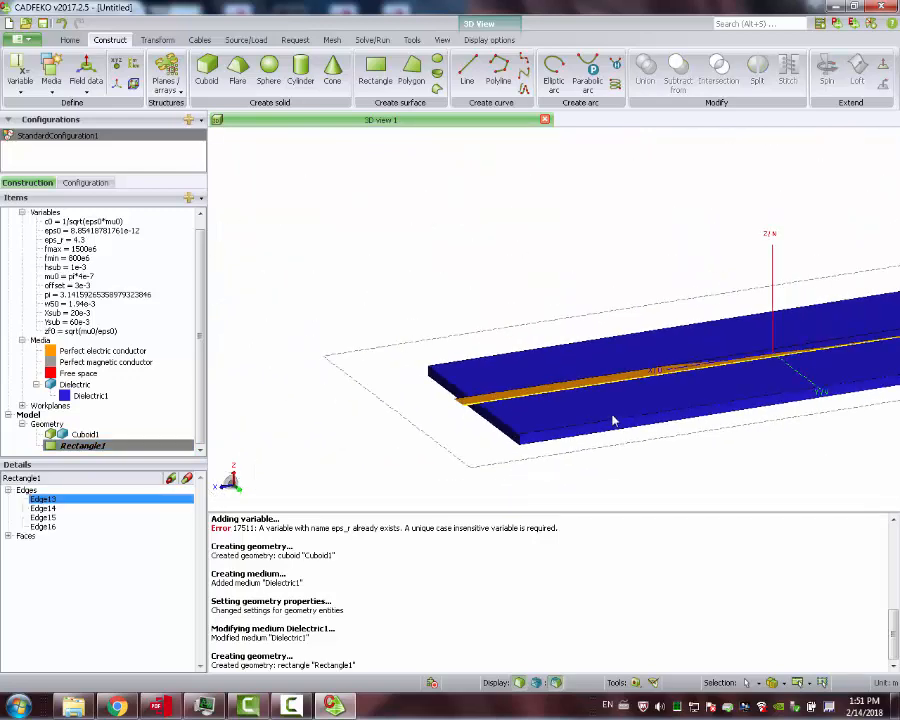
{"action": "mouse_move", "coordinate": [793, 444]}
{"action": "left_mouse_down"}
{"action": "mouse_move", "coordinate": [820, 468]}
{"action": "mouse_move", "coordinate": [868, 446]}
{"action": "mouse_move", "coordinate": [874, 430]}
{"action": "left_mouse_up"}
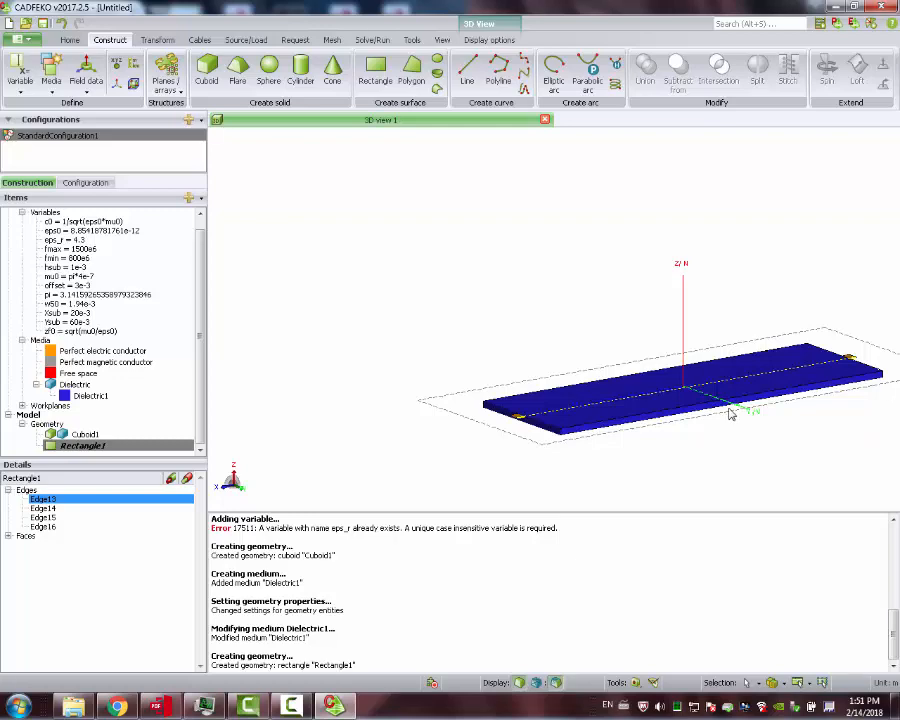
{"action": "mouse_move", "coordinate": [695, 430]}
{"action": "left_mouse_down"}
{"action": "mouse_move", "coordinate": [733, 438]}
{"action": "mouse_move", "coordinate": [771, 432]}
{"action": "mouse_move", "coordinate": [763, 426]}
{"action": "left_mouse_up"}
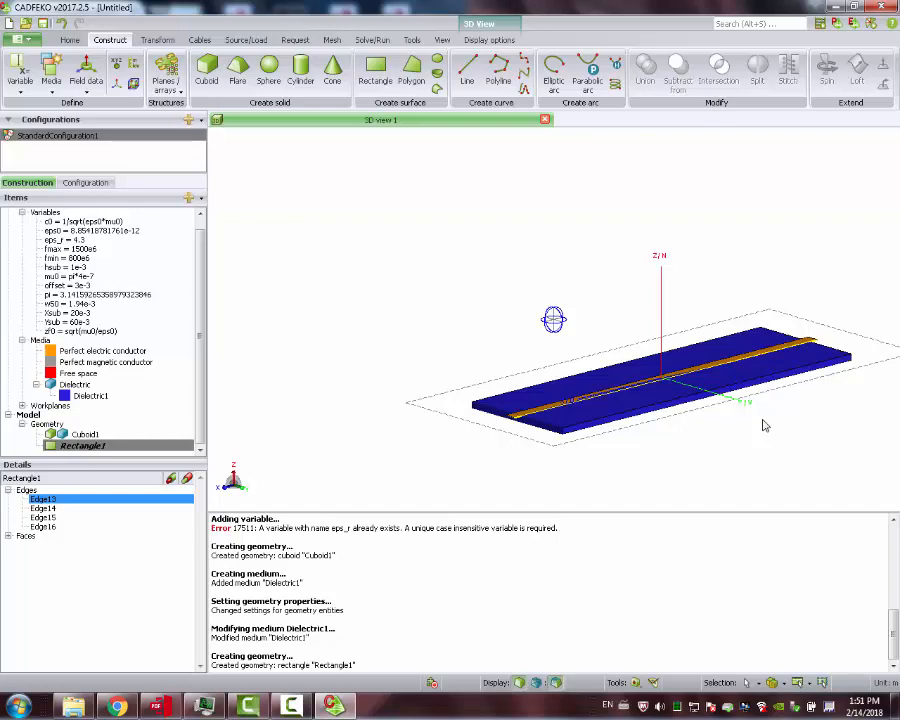
{"action": "left_click_drag", "start_coordinate": [763, 426], "coordinate": [538, 377]}
{"action": "left_click_drag", "start_coordinate": [531, 321], "coordinate": [571, 434]}
{"action": "scroll", "coordinate": [572, 432], "scroll_direction": "up", "scroll_amount": 3}
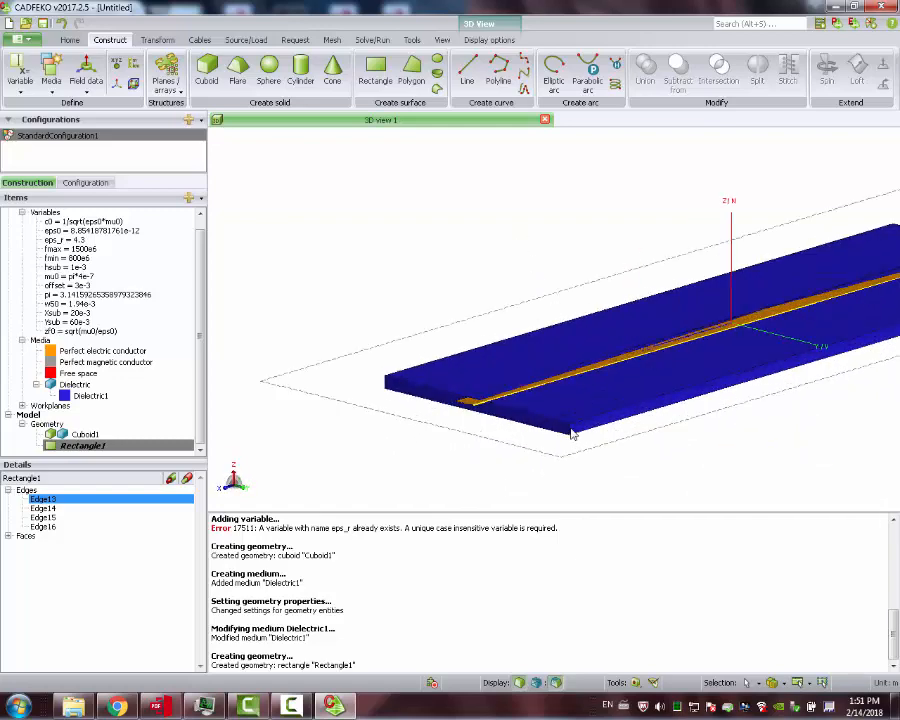
{"action": "left_click_drag", "start_coordinate": [521, 404], "coordinate": [517, 290]}
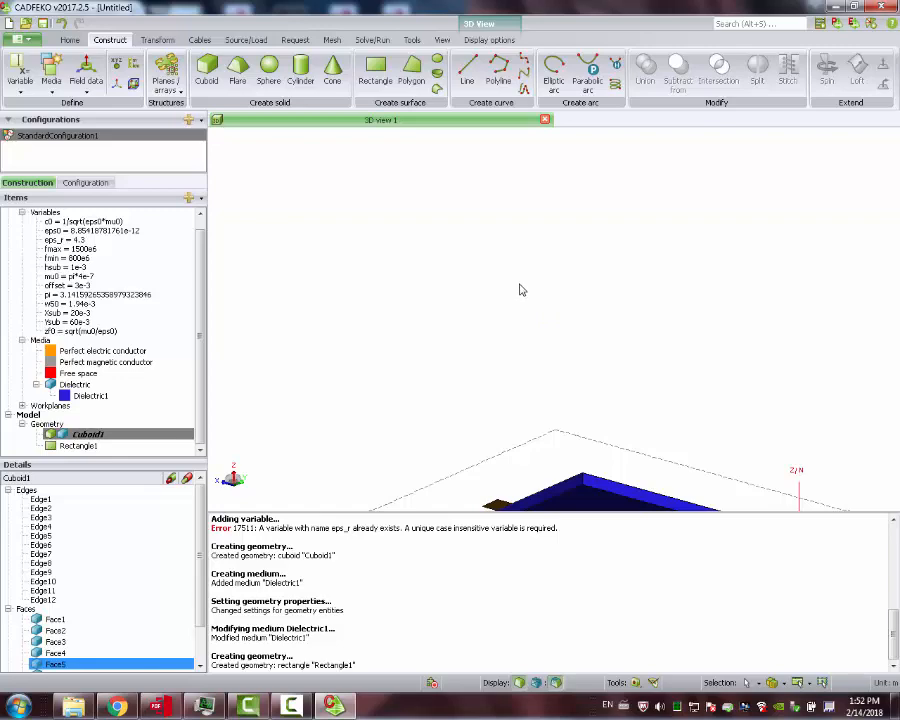
{"action": "left_click_drag", "start_coordinate": [545, 278], "coordinate": [500, 405]}
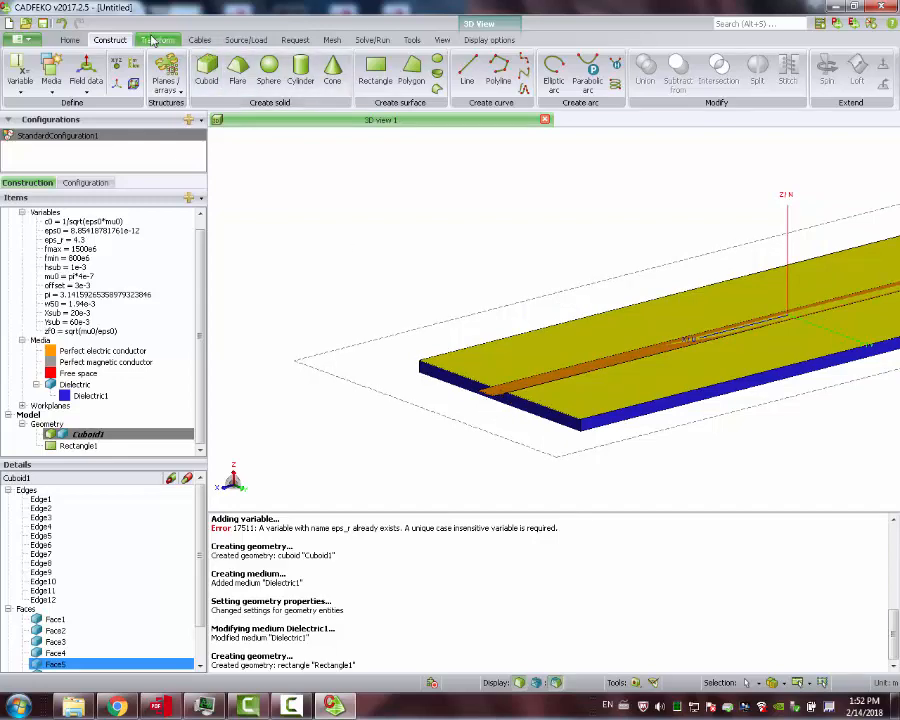
Step: Review the available port and source types, and inspect the strip's overhanging end where a feed could attach
{"action": "left_click", "coordinate": [243, 40]}
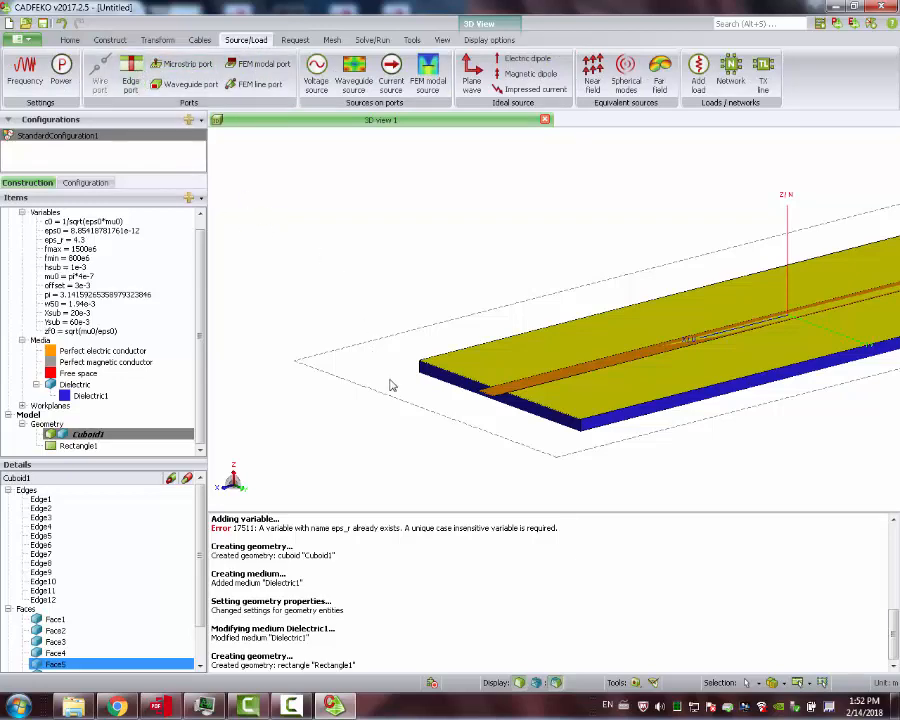
{"action": "left_click_drag", "start_coordinate": [390, 384], "coordinate": [361, 379]}
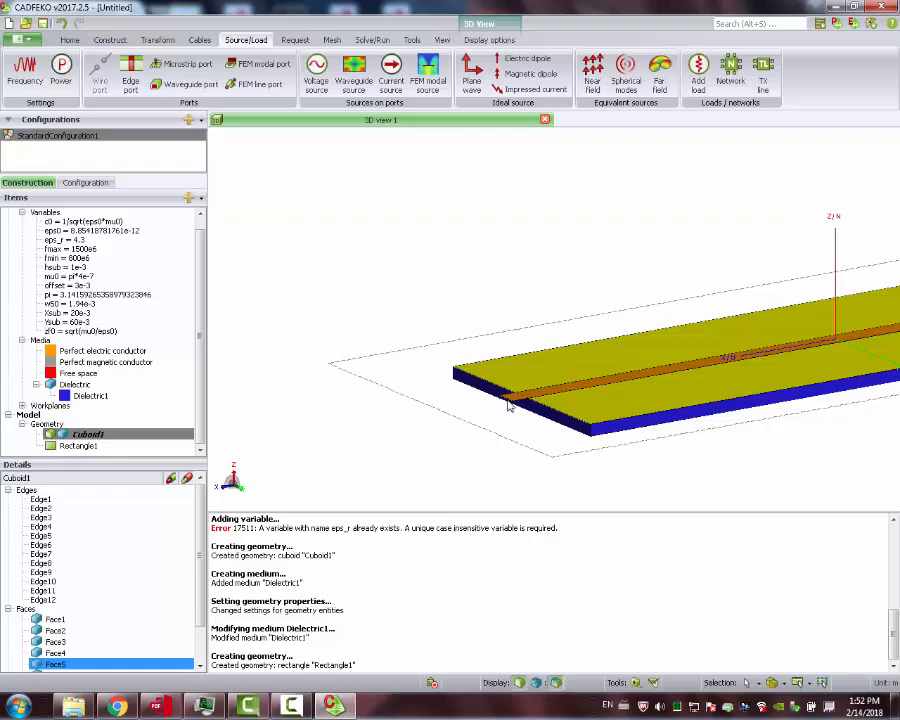
{"action": "left_click_drag", "start_coordinate": [511, 404], "coordinate": [539, 324]}
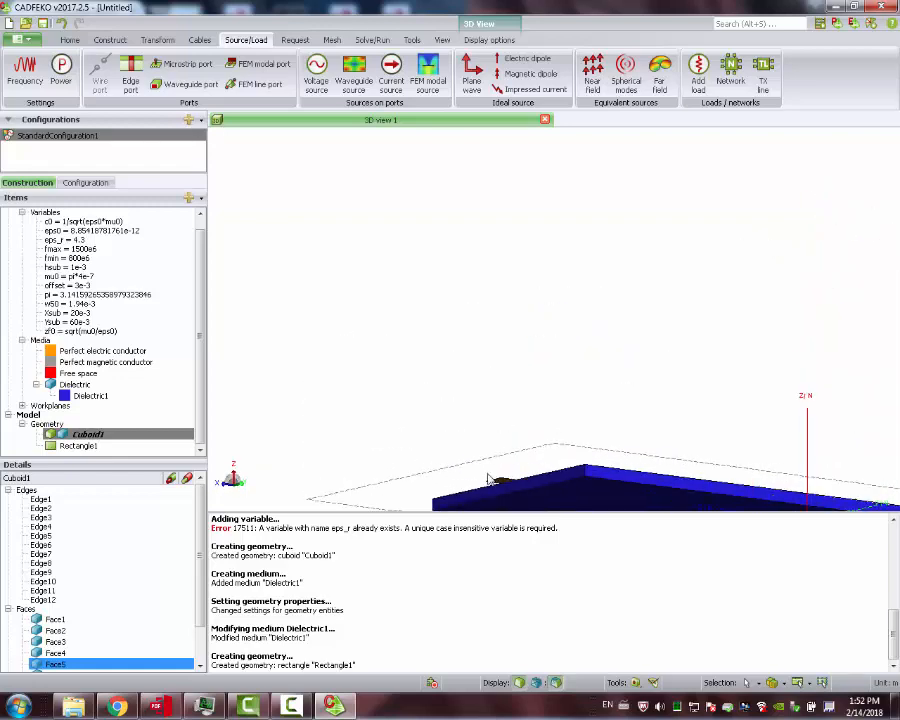
{"action": "left_click_drag", "start_coordinate": [489, 476], "coordinate": [486, 438]}
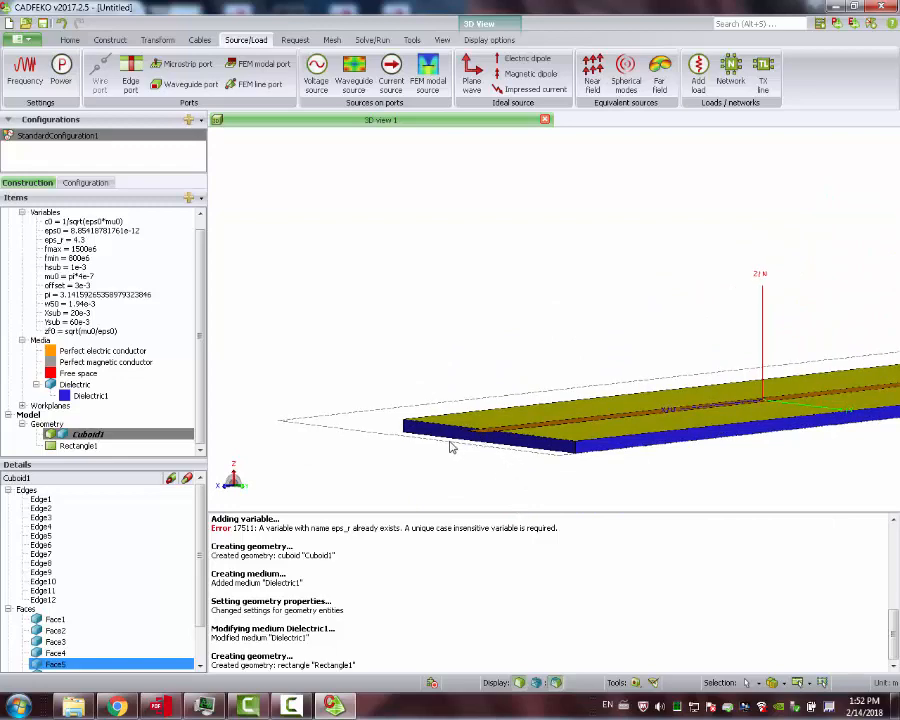
{"action": "scroll", "coordinate": [480, 444], "scroll_direction": "up", "scroll_amount": 6}
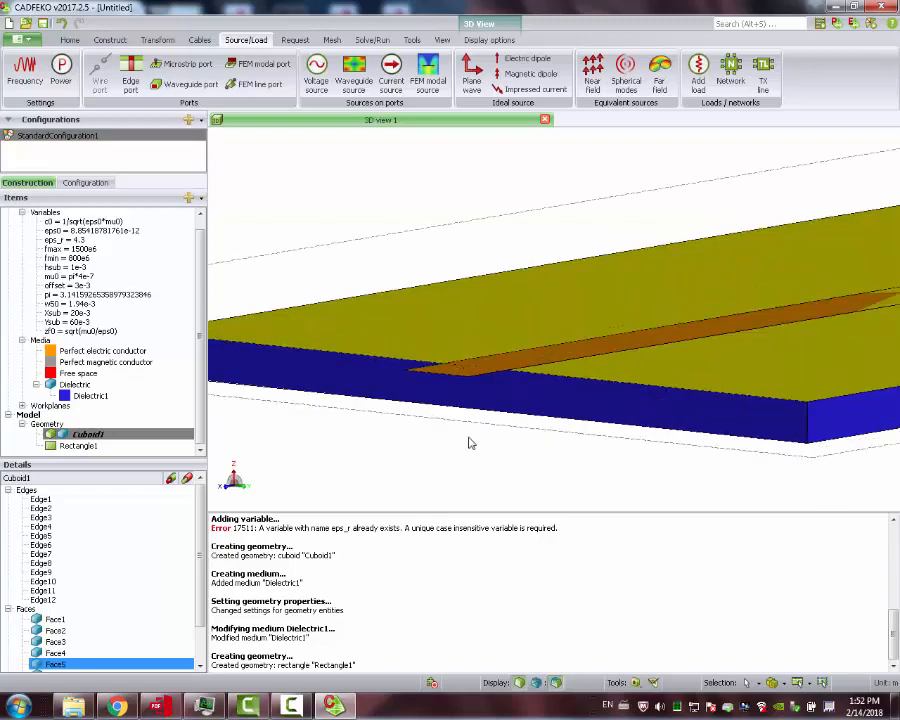
{"action": "left_click_drag", "start_coordinate": [459, 393], "coordinate": [475, 409]}
{"action": "scroll", "coordinate": [382, 253], "scroll_direction": "down", "scroll_amount": 4}
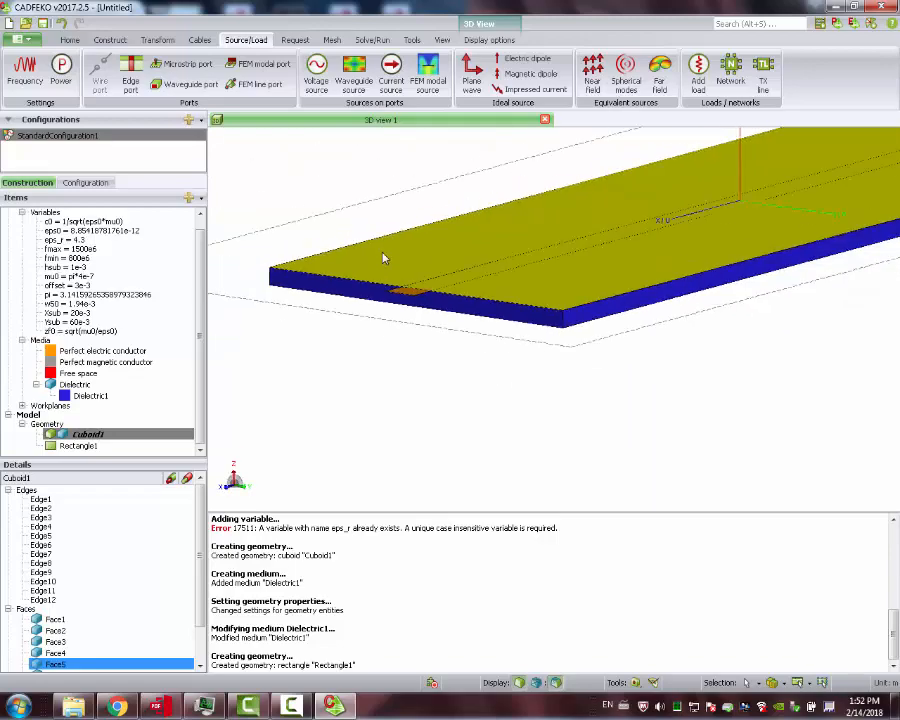
{"action": "scroll", "coordinate": [382, 258], "scroll_direction": "down", "scroll_amount": 3}
{"action": "left_click_drag", "start_coordinate": [498, 271], "coordinate": [414, 281]}
{"action": "scroll", "coordinate": [475, 280], "scroll_direction": "up", "scroll_amount": 2}
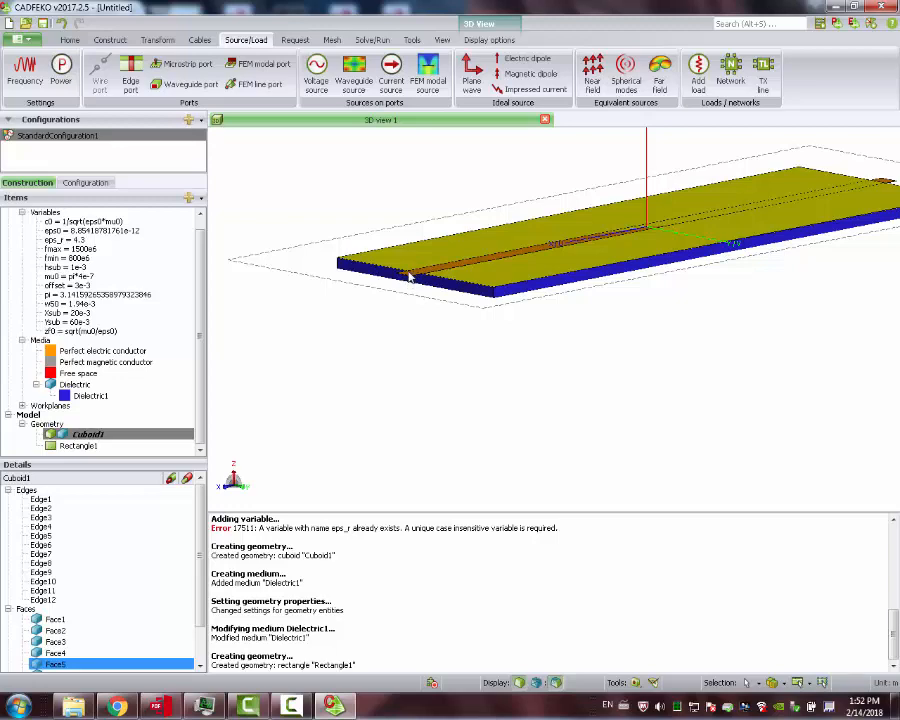
{"action": "scroll", "coordinate": [410, 277], "scroll_direction": "up", "scroll_amount": 3}
{"action": "scroll", "coordinate": [412, 276], "scroll_direction": "down", "scroll_amount": 2}
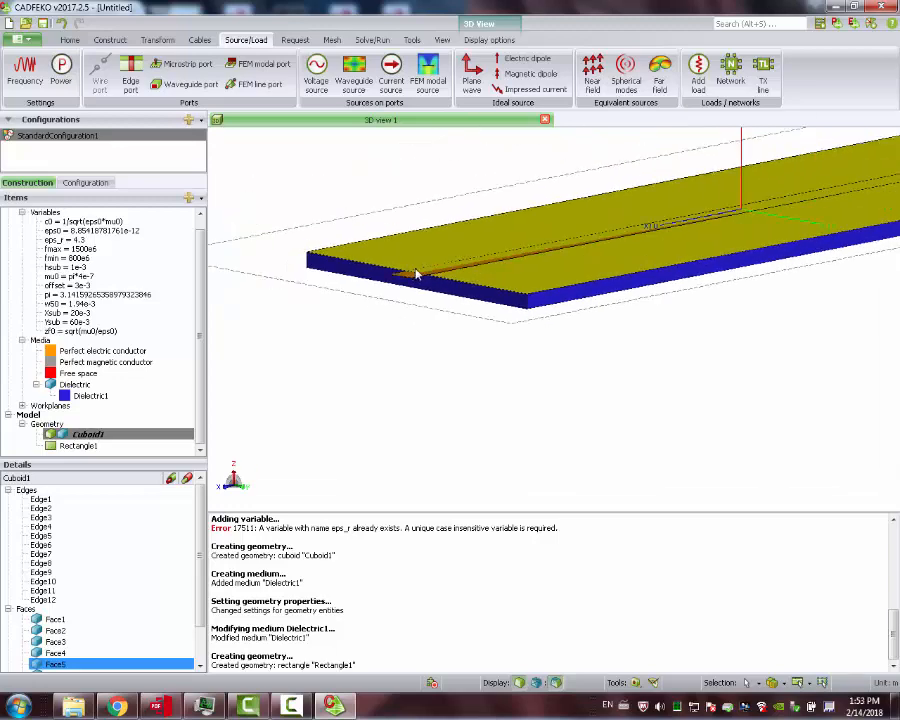
{"action": "scroll", "coordinate": [417, 275], "scroll_direction": "up", "scroll_amount": 2}
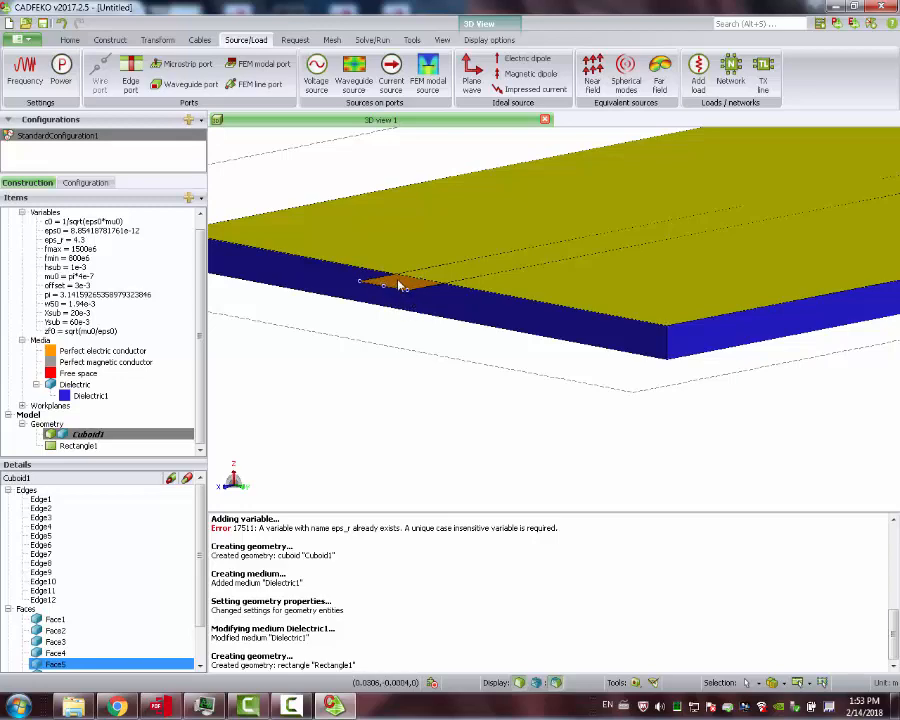
{"action": "scroll", "coordinate": [392, 362], "scroll_direction": "down", "scroll_amount": 4}
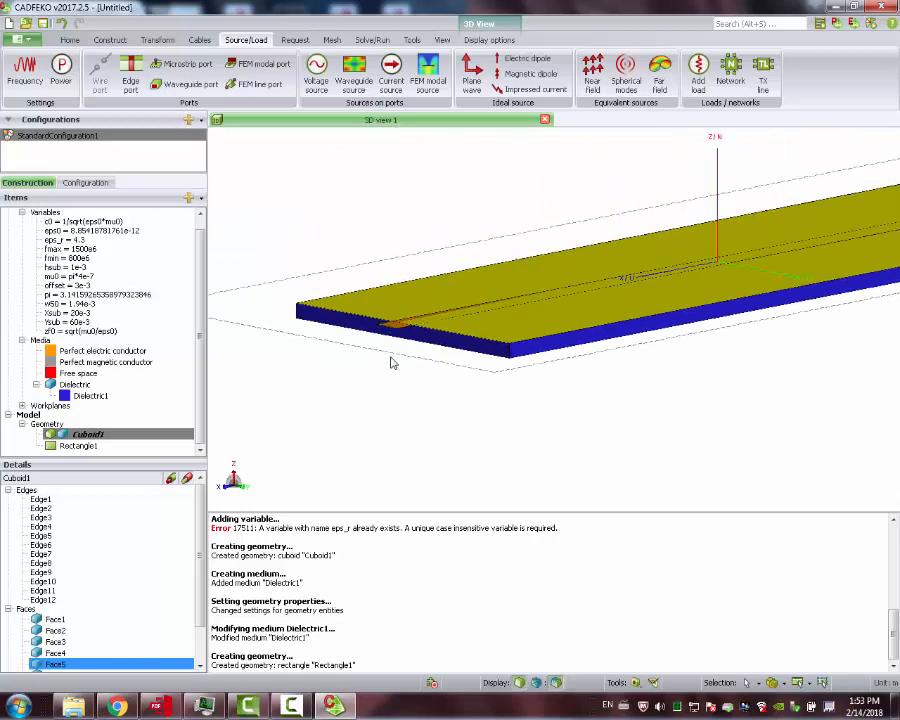
{"action": "scroll", "coordinate": [392, 362], "scroll_direction": "down", "scroll_amount": 1}
{"action": "scroll", "coordinate": [392, 364], "scroll_direction": "up", "scroll_amount": 2}
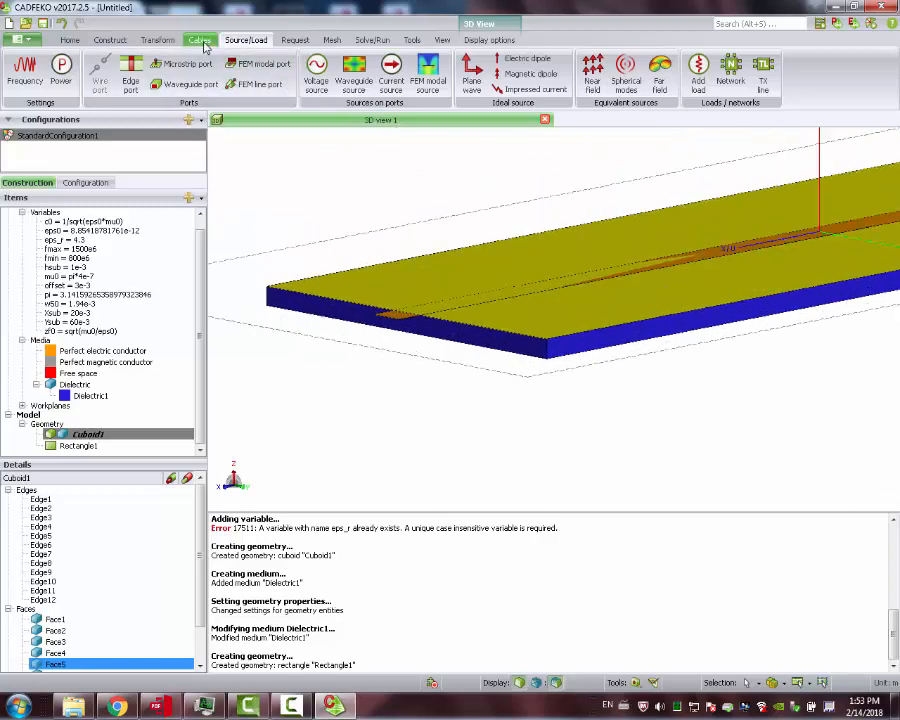
Step: Start a second rectangle and rotate its workplane 90 degrees about the V axis so it stands vertically
{"action": "left_click", "coordinate": [110, 40]}
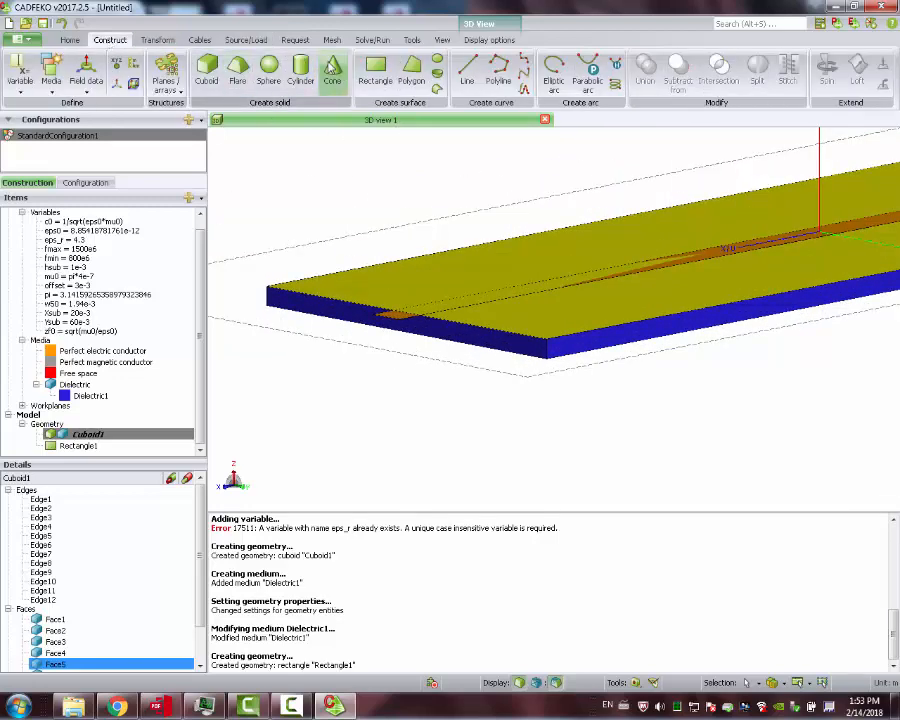
{"action": "left_click", "coordinate": [375, 70]}
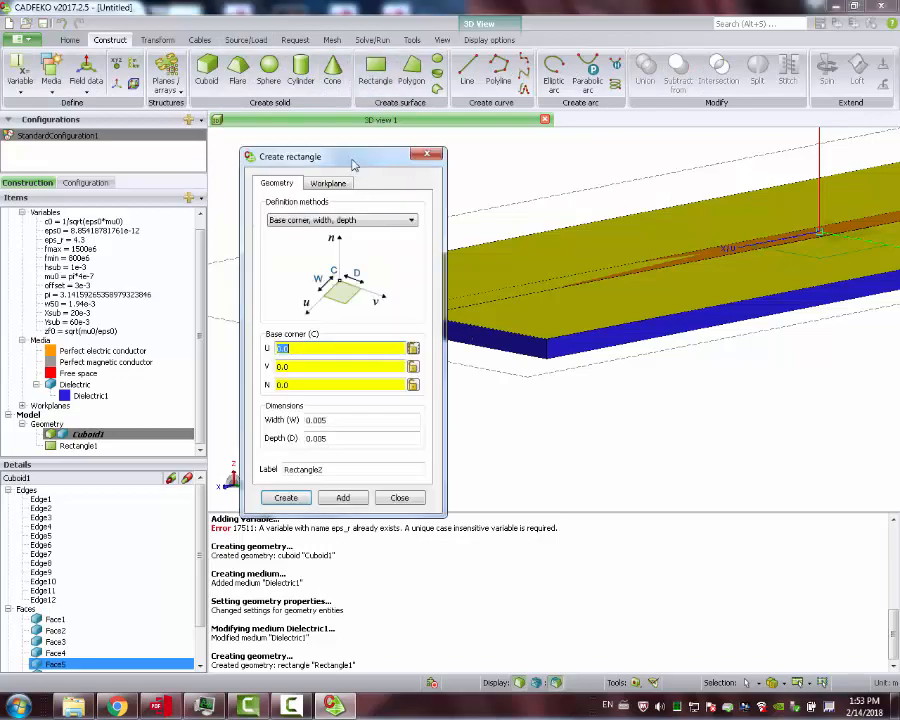
{"action": "left_click_drag", "start_coordinate": [352, 164], "coordinate": [184, 152]}
{"action": "mouse_move", "coordinate": [680, 212]}
{"action": "left_mouse_down"}
{"action": "mouse_move", "coordinate": [700, 226]}
{"action": "mouse_move", "coordinate": [730, 210]}
{"action": "left_mouse_up"}
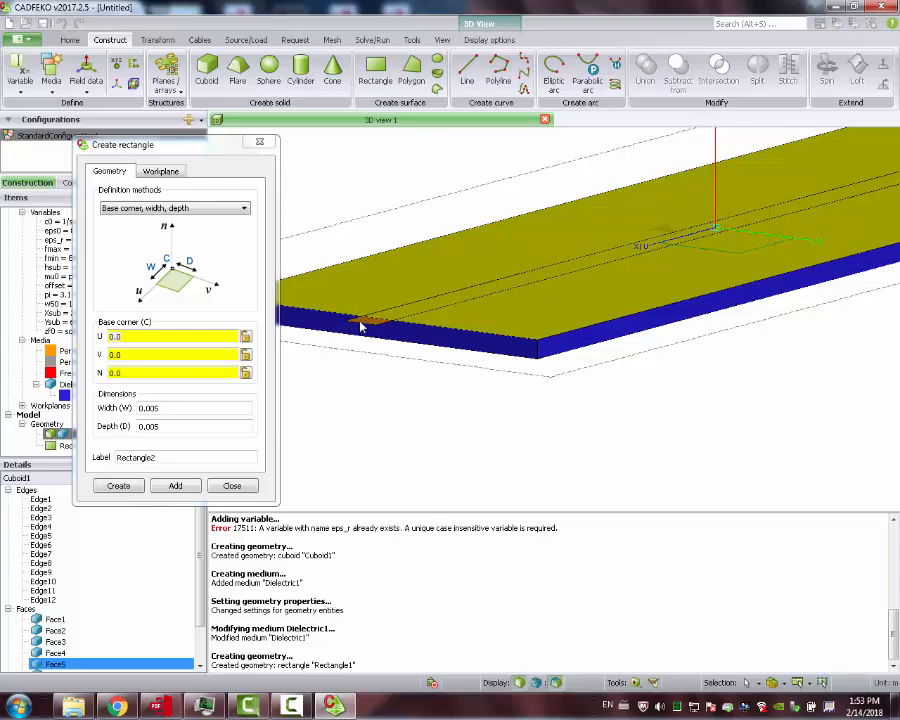
{"action": "left_click", "coordinate": [176, 172]}
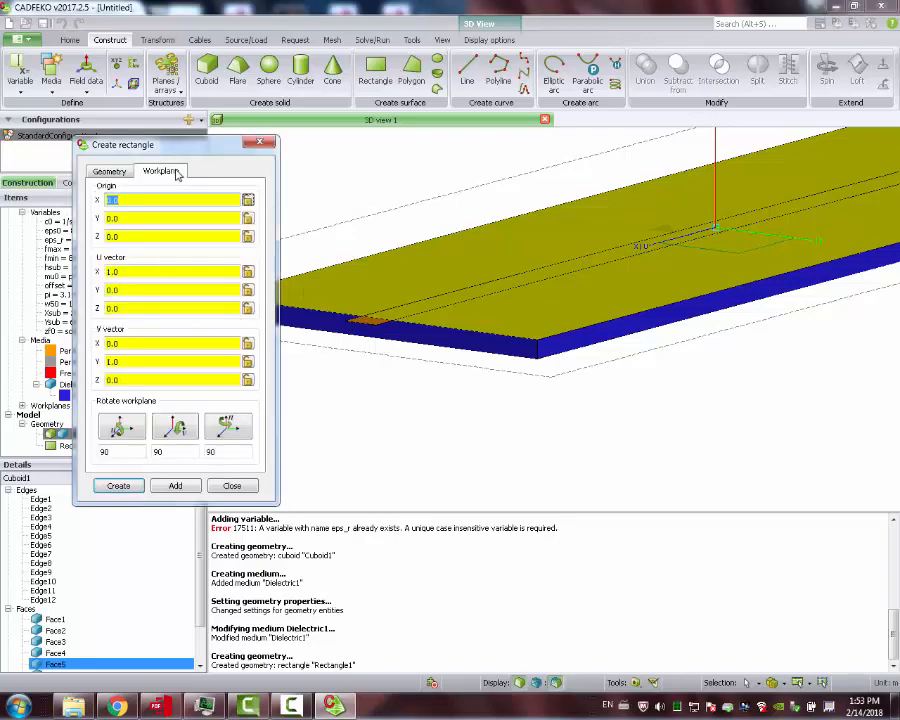
{"action": "left_click", "coordinate": [178, 430]}
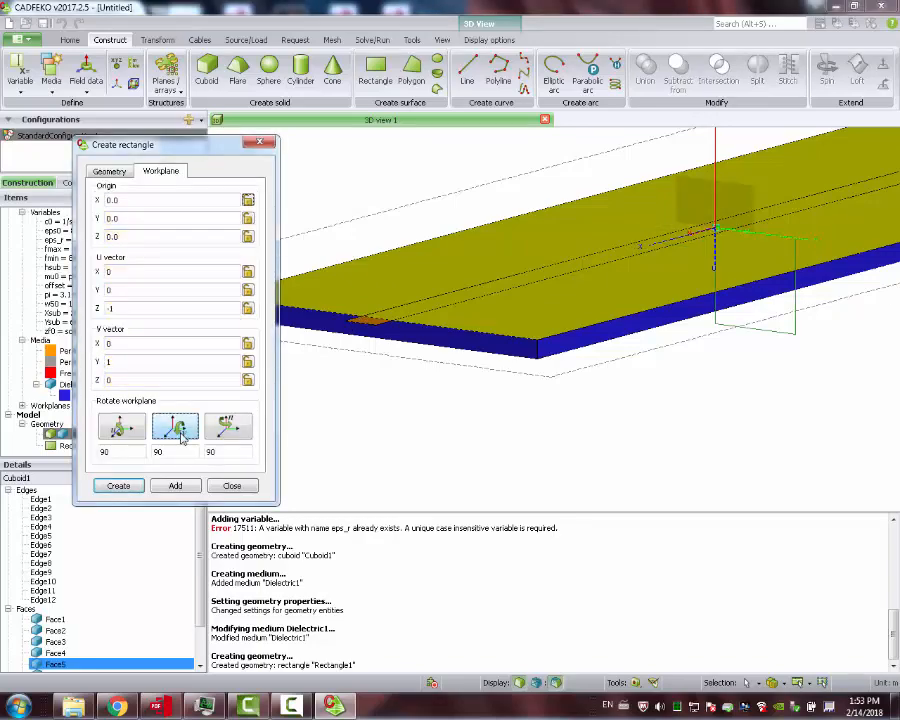
{"action": "mouse_move", "coordinate": [756, 249]}
{"action": "left_mouse_down"}
{"action": "mouse_move", "coordinate": [853, 252]}
{"action": "mouse_move", "coordinate": [677, 251]}
{"action": "mouse_move", "coordinate": [737, 251]}
{"action": "mouse_move", "coordinate": [813, 279]}
{"action": "left_mouse_up"}
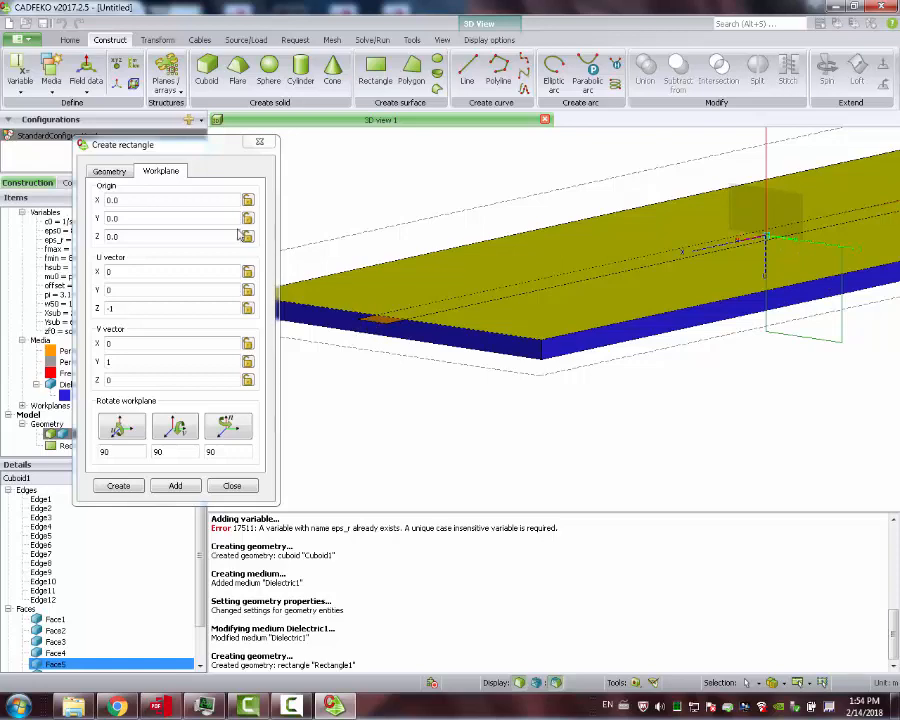
Step: Place the vertical rectangle's base corner on the midpoint of the strip's end edge, at U 0, V 0, N 0.0315
{"action": "left_click", "coordinate": [110, 173]}
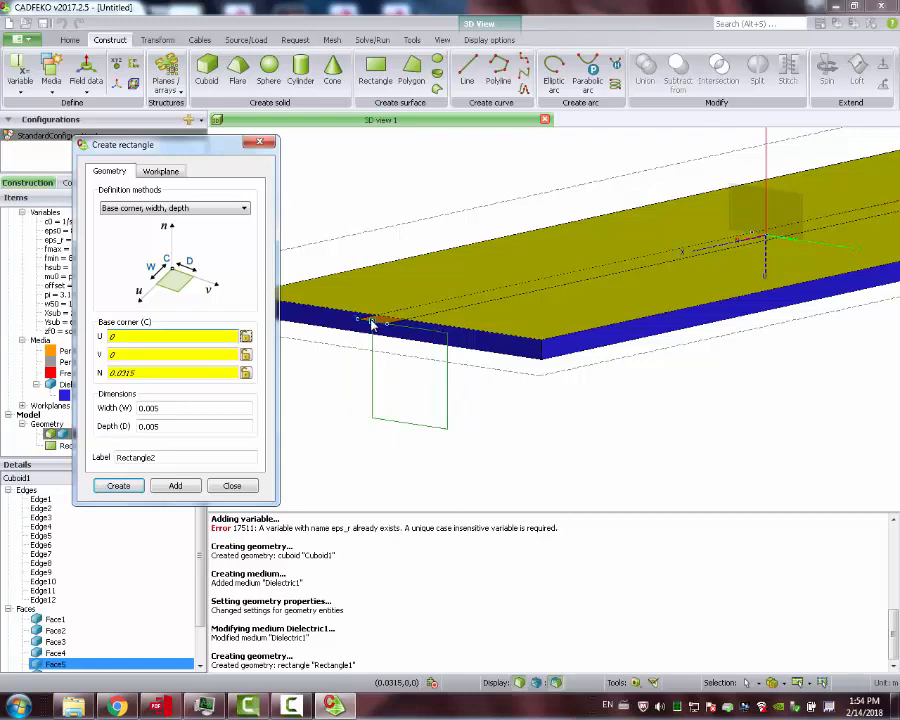
{"action": "left_click", "coordinate": [373, 324]}
{"action": "type", "text": "0.005"}
{"action": "scroll", "coordinate": [362, 320], "scroll_direction": "up", "scroll_amount": 5}
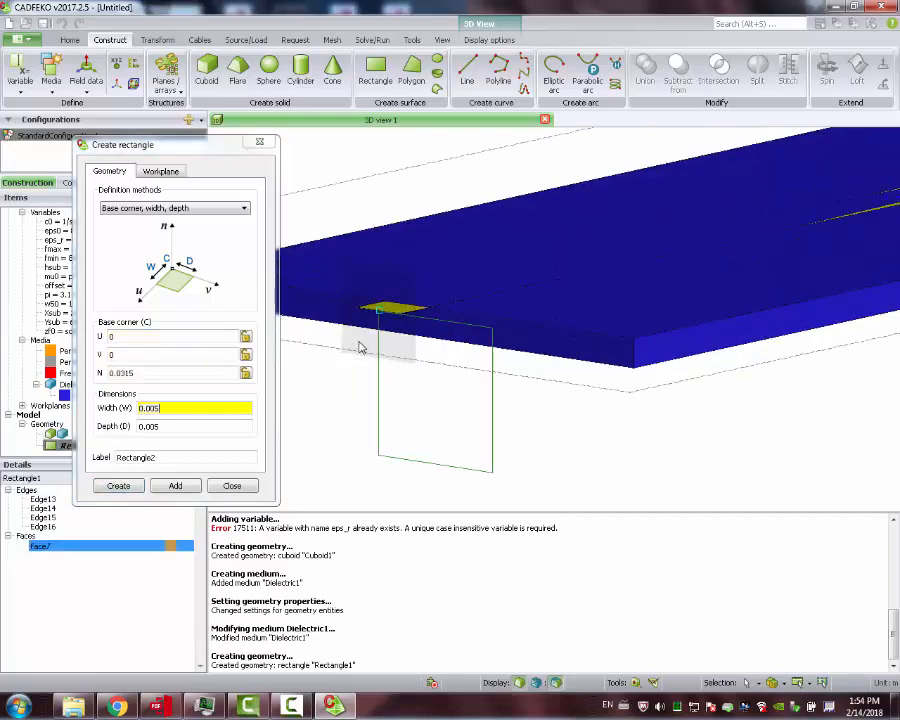
{"action": "scroll", "coordinate": [362, 320], "scroll_direction": "down", "scroll_amount": 3}
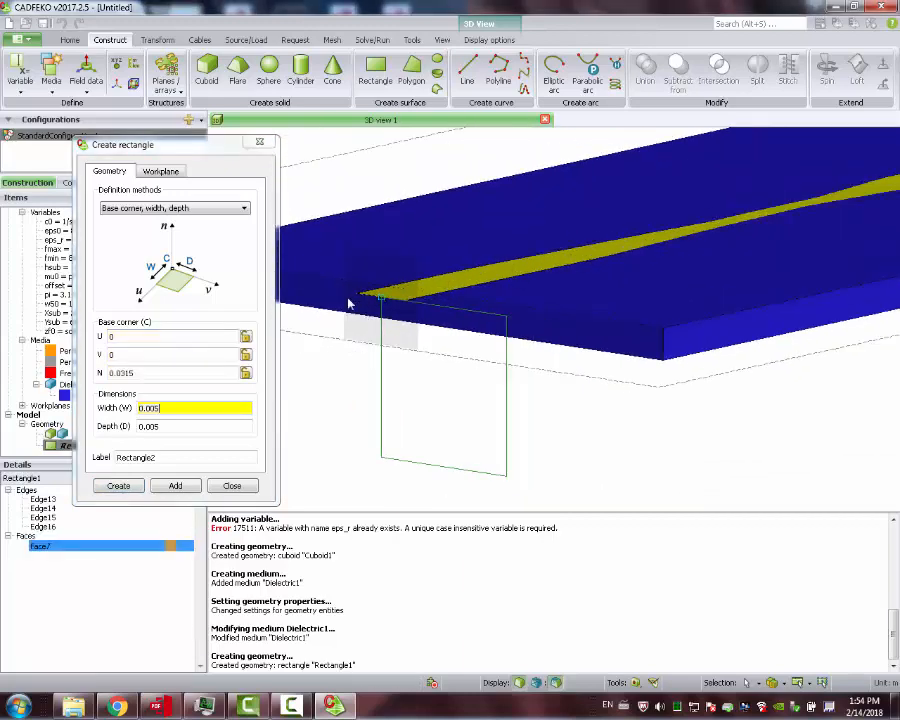
{"action": "mouse_move", "coordinate": [363, 193]}
{"action": "left_mouse_down"}
{"action": "mouse_move", "coordinate": [374, 235]}
{"action": "mouse_move", "coordinate": [364, 206]}
{"action": "left_mouse_up"}
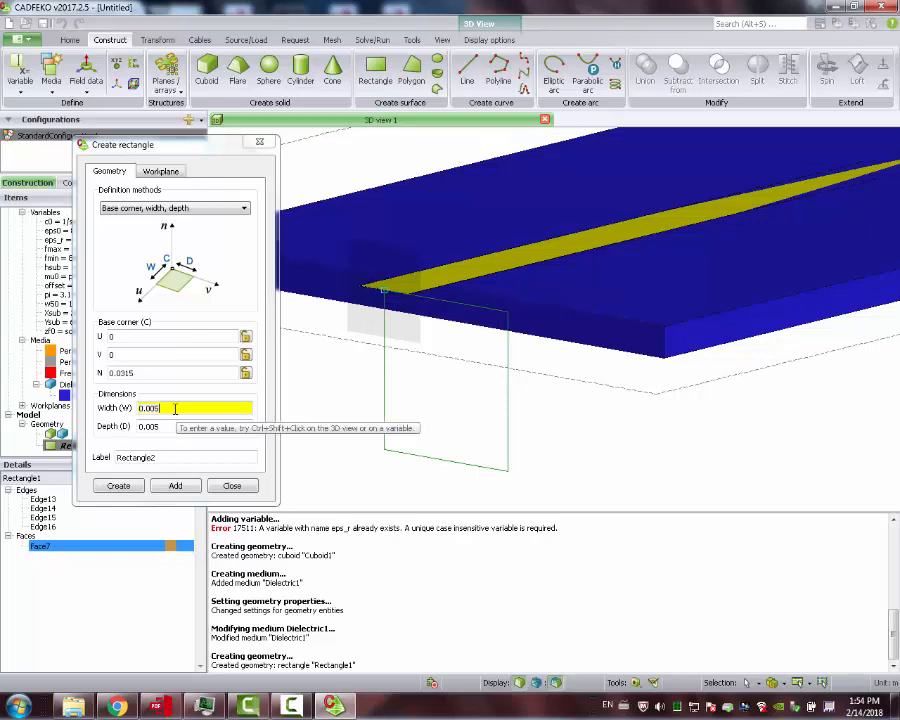
Step: Set the vertical rectangle's width to w50 and its depth to hsub
{"action": "left_click_drag", "start_coordinate": [175, 408], "coordinate": [78, 408]}
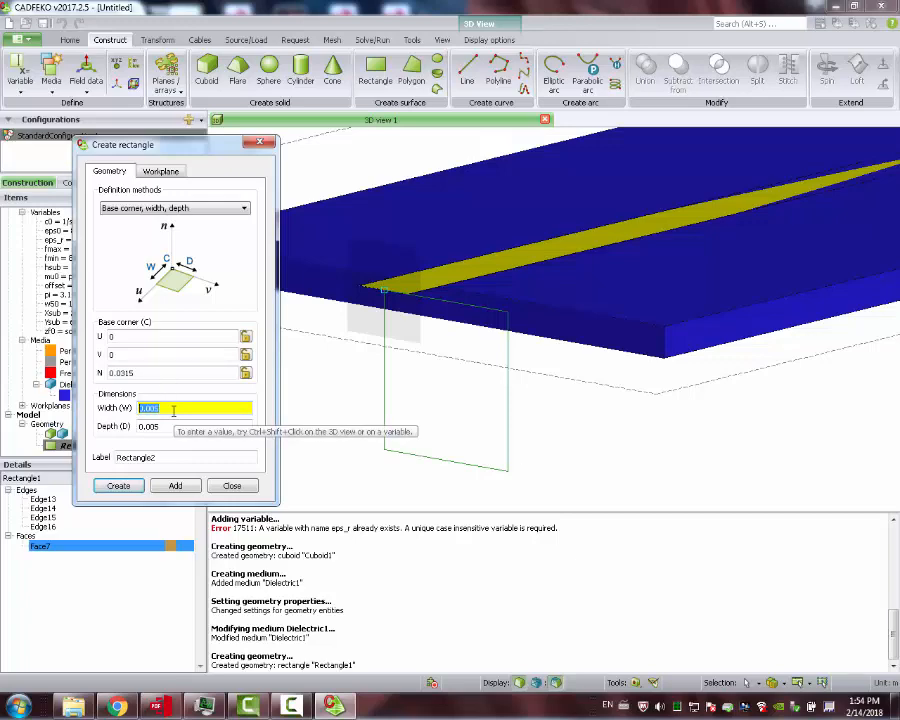
{"action": "type", "text": "w"}
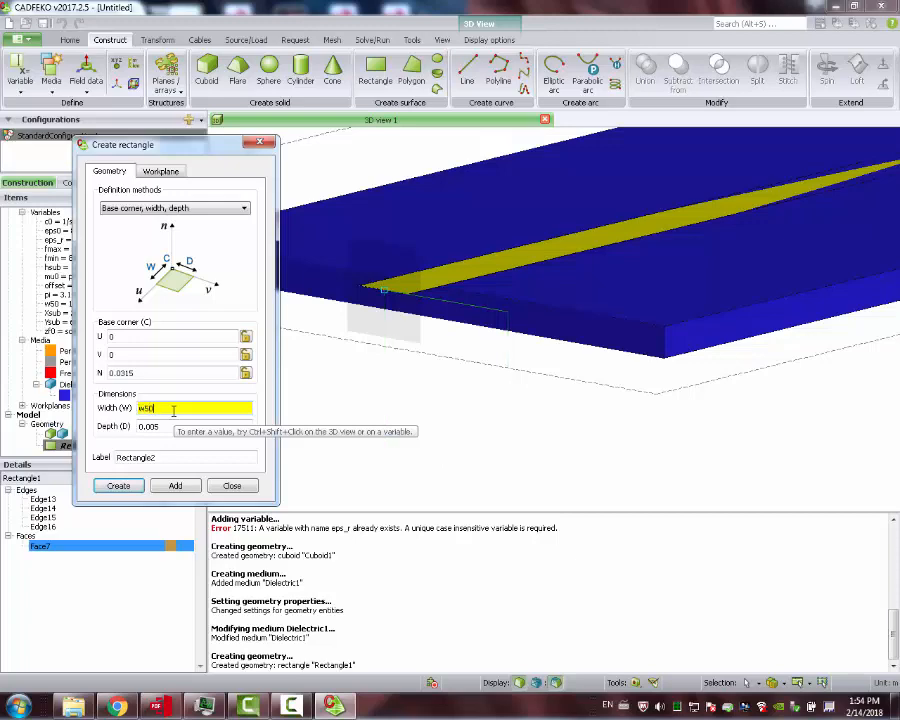
{"action": "type", "text": "50"}
{"action": "key", "text": "Tab"}
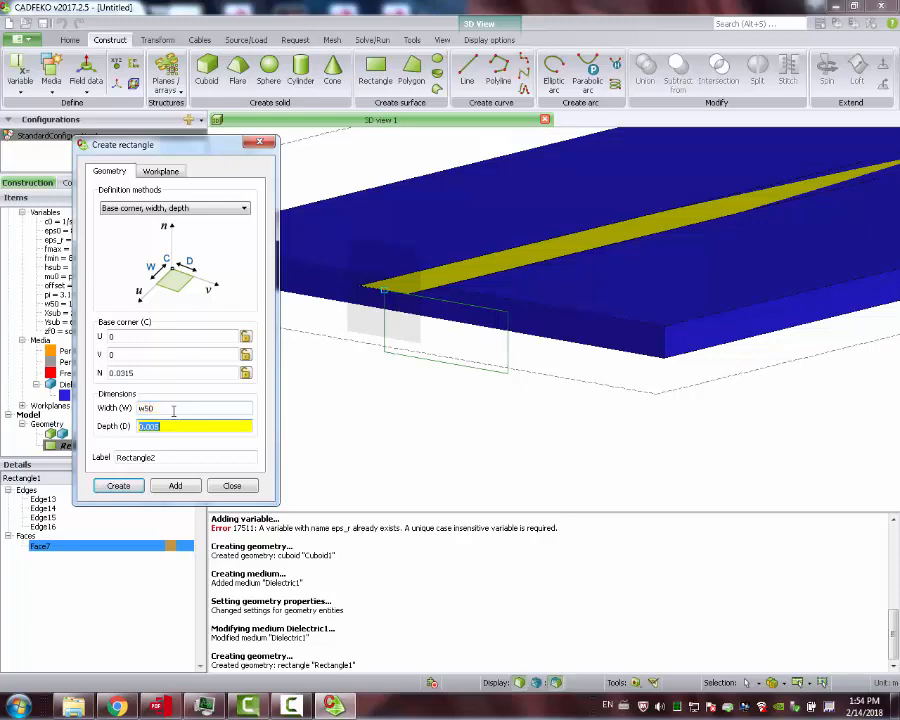
{"action": "type", "text": "hsub"}
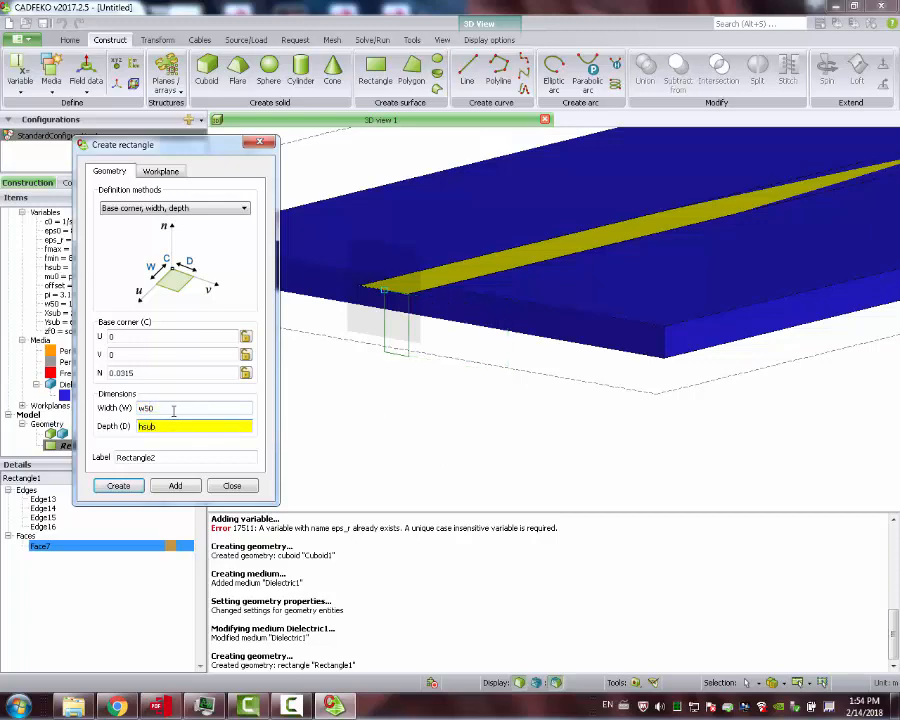
{"action": "mouse_move", "coordinate": [386, 348]}
{"action": "left_mouse_down"}
{"action": "mouse_move", "coordinate": [392, 354]}
{"action": "mouse_move", "coordinate": [372, 350]}
{"action": "left_mouse_up"}
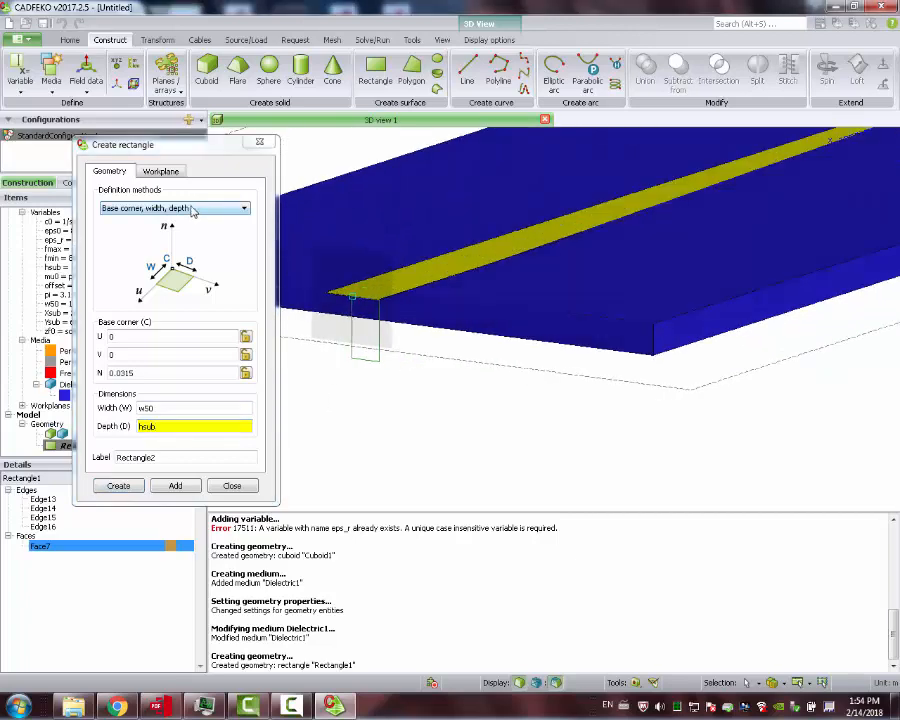
Step: Define the rectangle by base centre, set its width to hsub and depth to w50, and create it
{"action": "left_click", "coordinate": [193, 209]}
{"action": "left_click", "coordinate": [172, 229]}
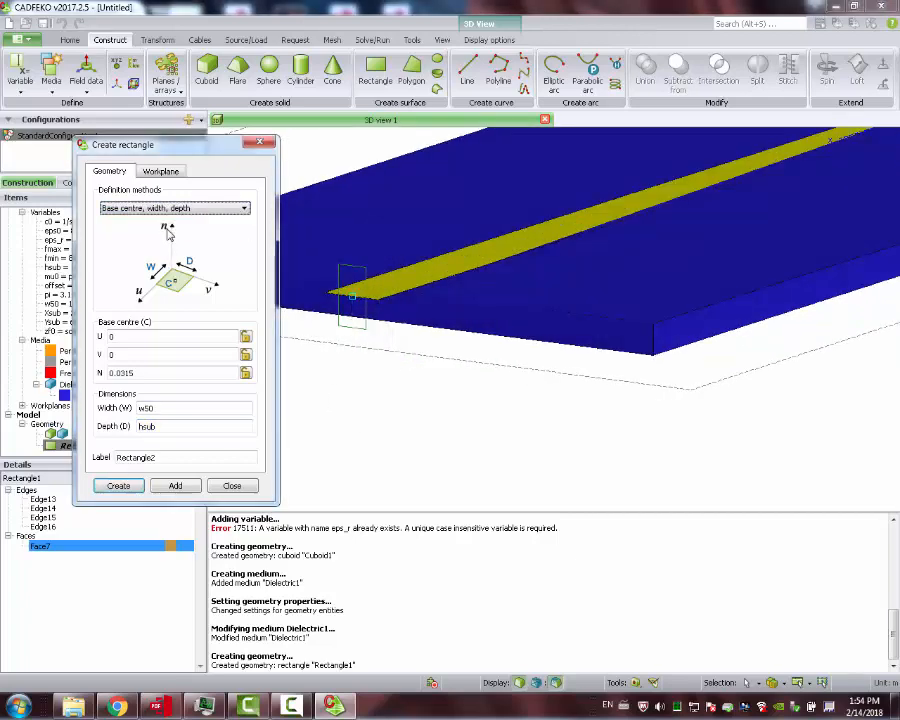
{"action": "left_click_drag", "start_coordinate": [313, 347], "coordinate": [342, 327]}
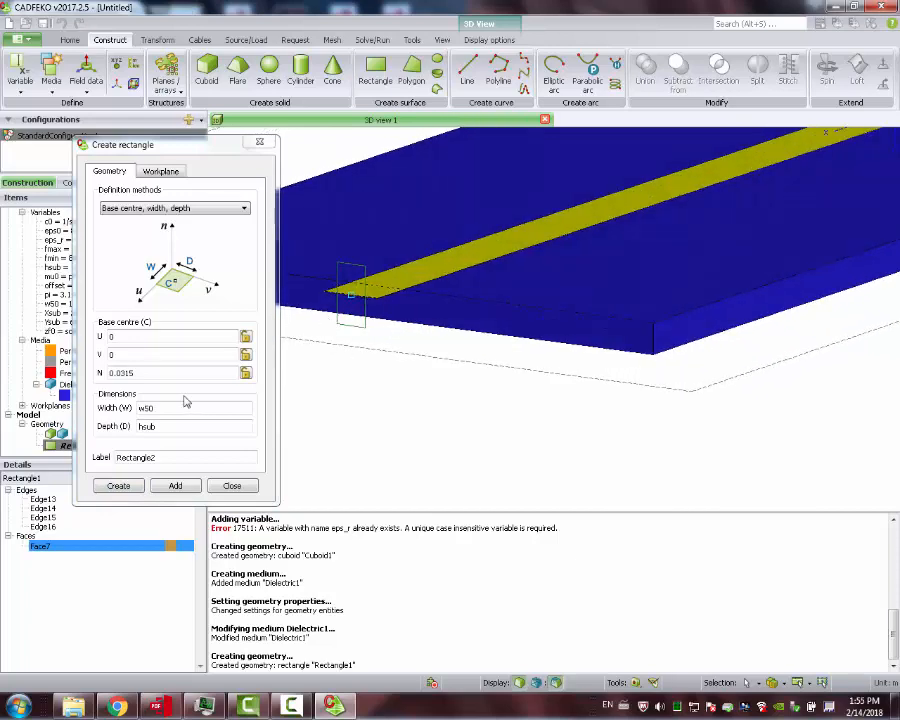
{"action": "double_click", "coordinate": [177, 407]}
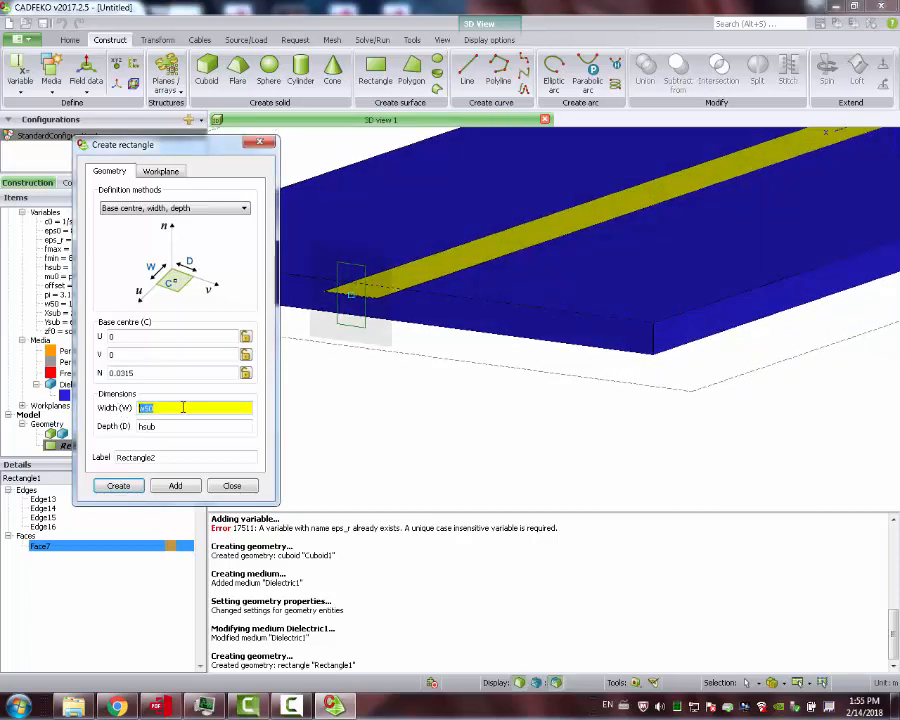
{"action": "type", "text": "hsub"}
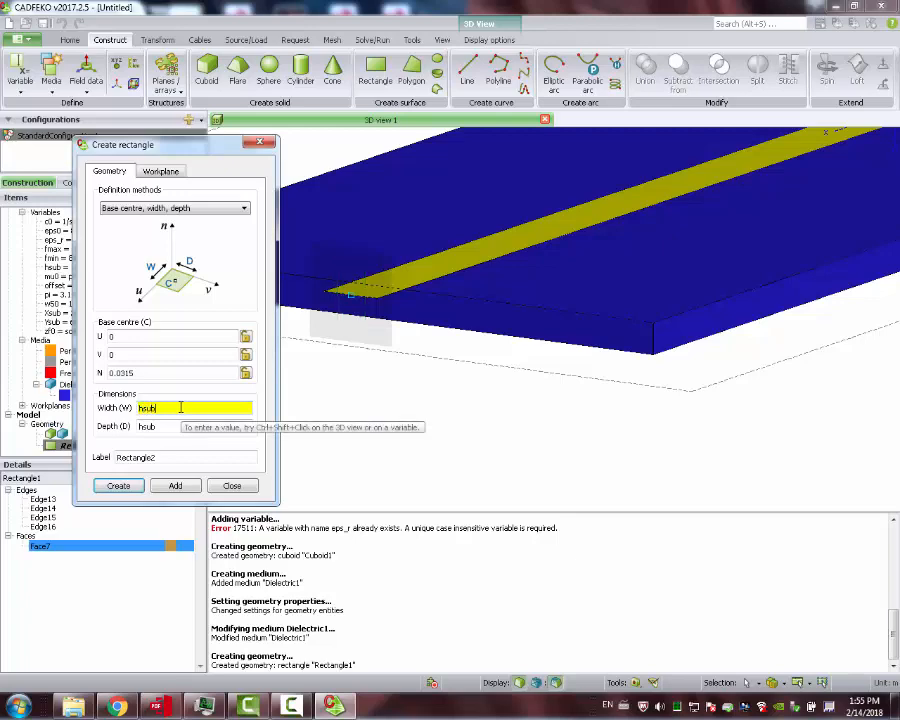
{"action": "key", "text": "Tab"}
{"action": "type", "text": "w"}
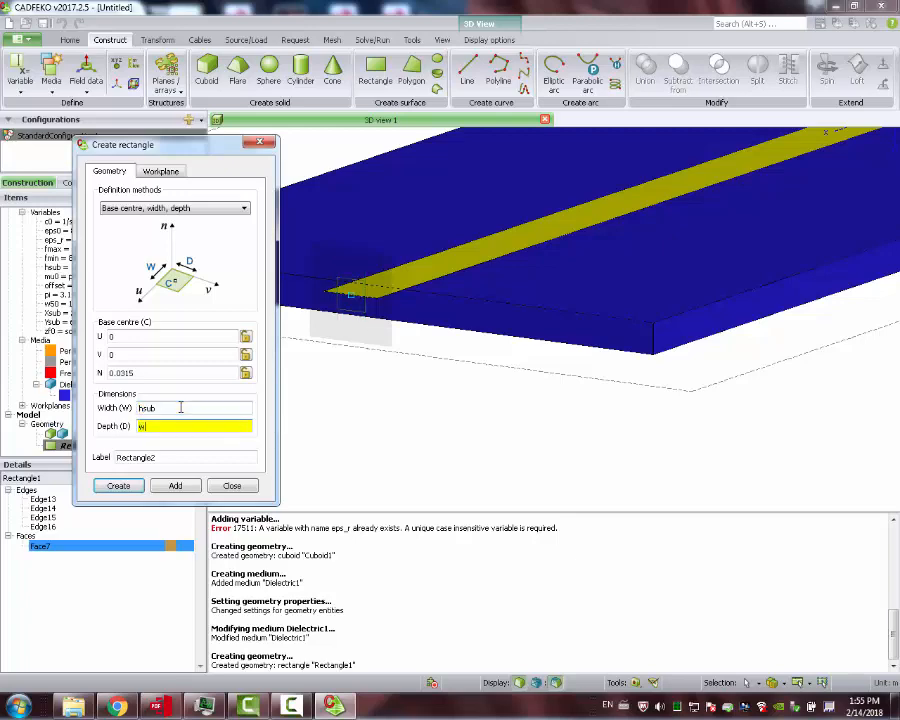
{"action": "type", "text": "50"}
{"action": "left_click", "coordinate": [115, 487]}
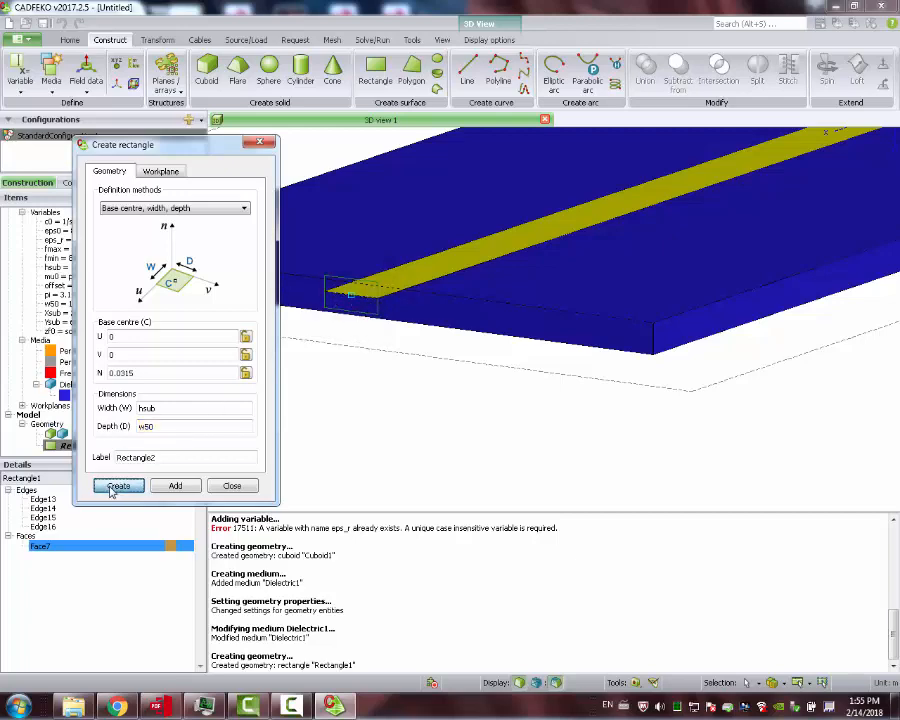
Step: Translate the vertical rectangle down from its upper corner (0.0315, 0.00097, 0.0005) to the strip's corner at N 0
{"action": "left_click_drag", "start_coordinate": [432, 348], "coordinate": [345, 344]}
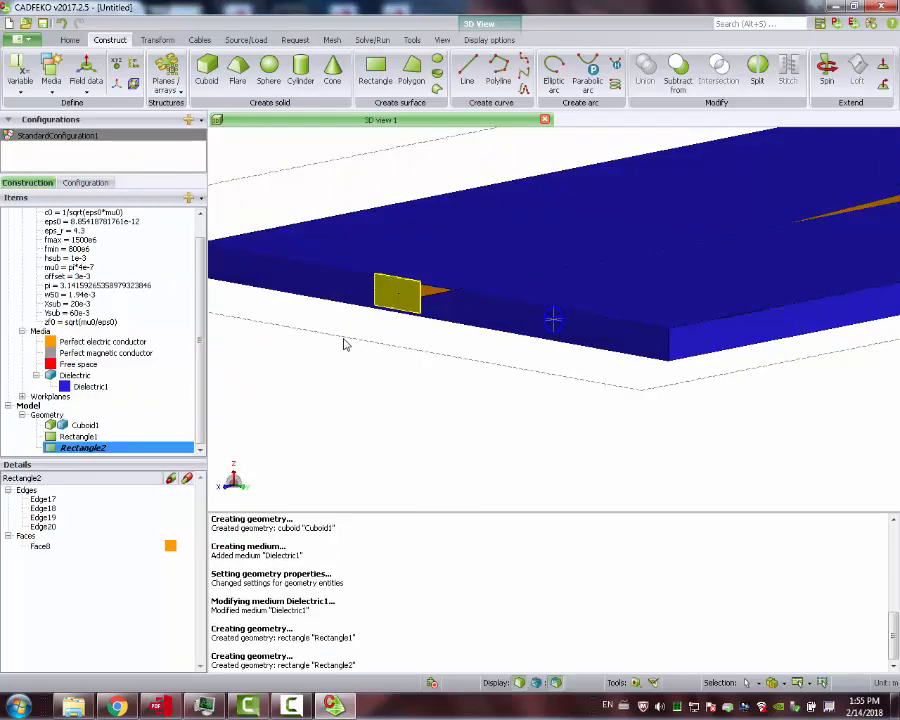
{"action": "scroll", "coordinate": [388, 251], "scroll_direction": "up", "scroll_amount": 3}
{"action": "scroll", "coordinate": [417, 342], "scroll_direction": "down", "scroll_amount": 1}
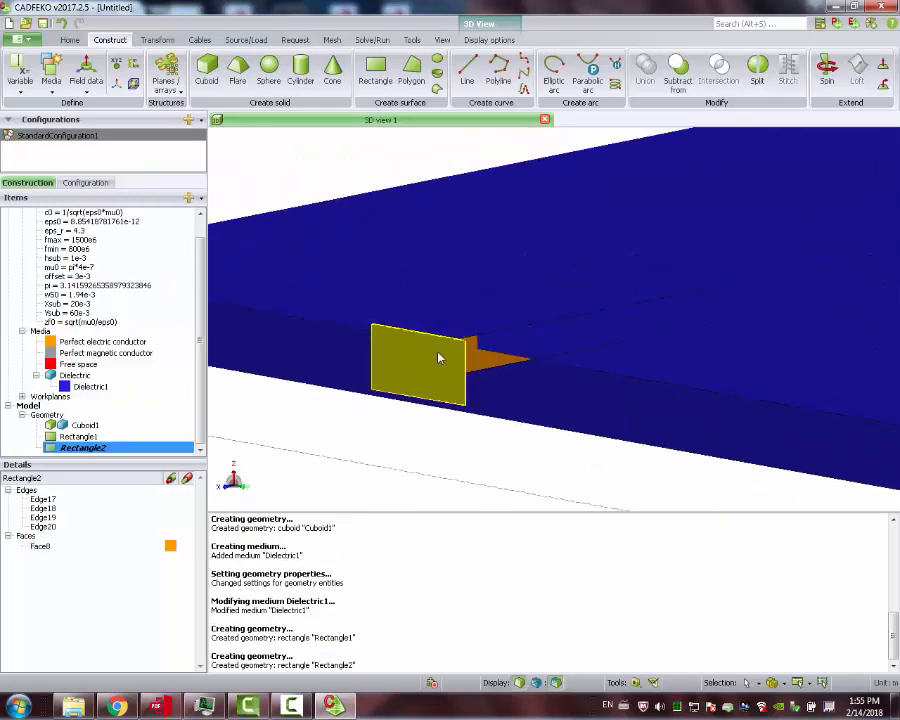
{"action": "left_click_drag", "start_coordinate": [438, 358], "coordinate": [434, 383]}
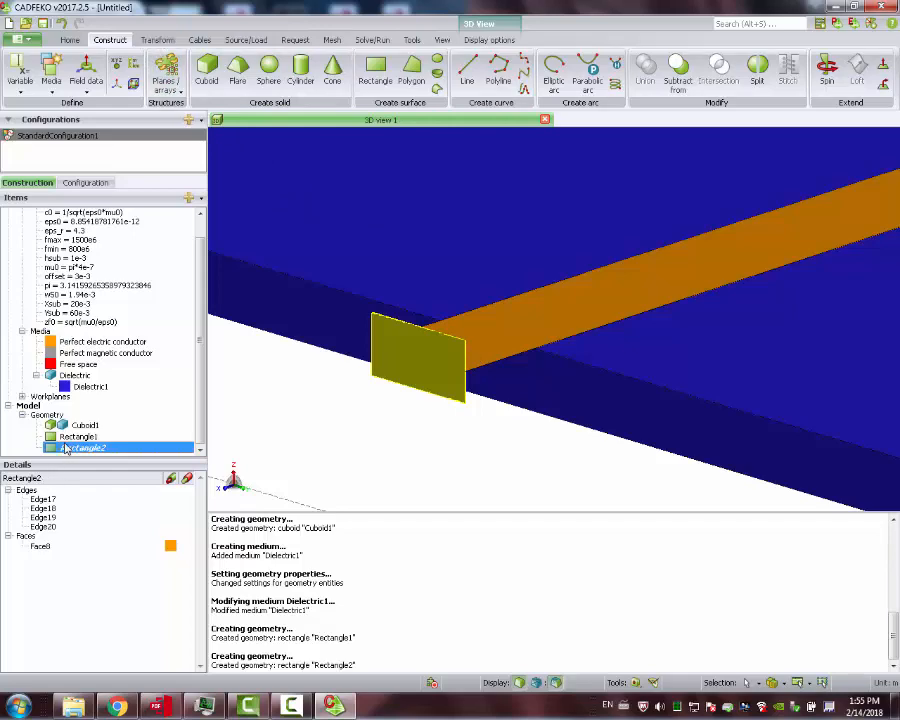
{"action": "left_click", "coordinate": [157, 41]}
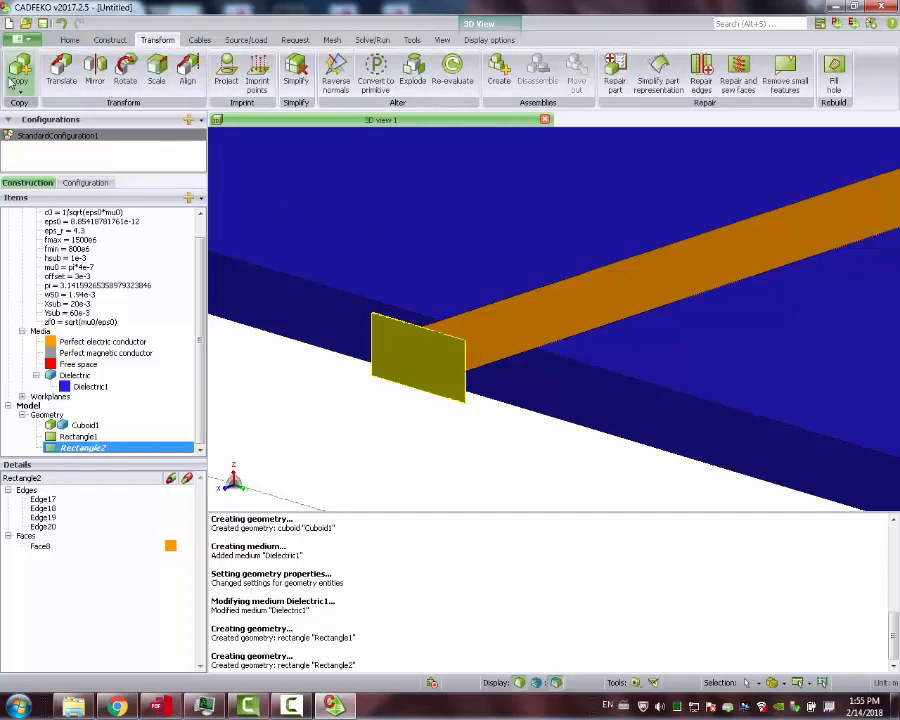
{"action": "left_click", "coordinate": [61, 70]}
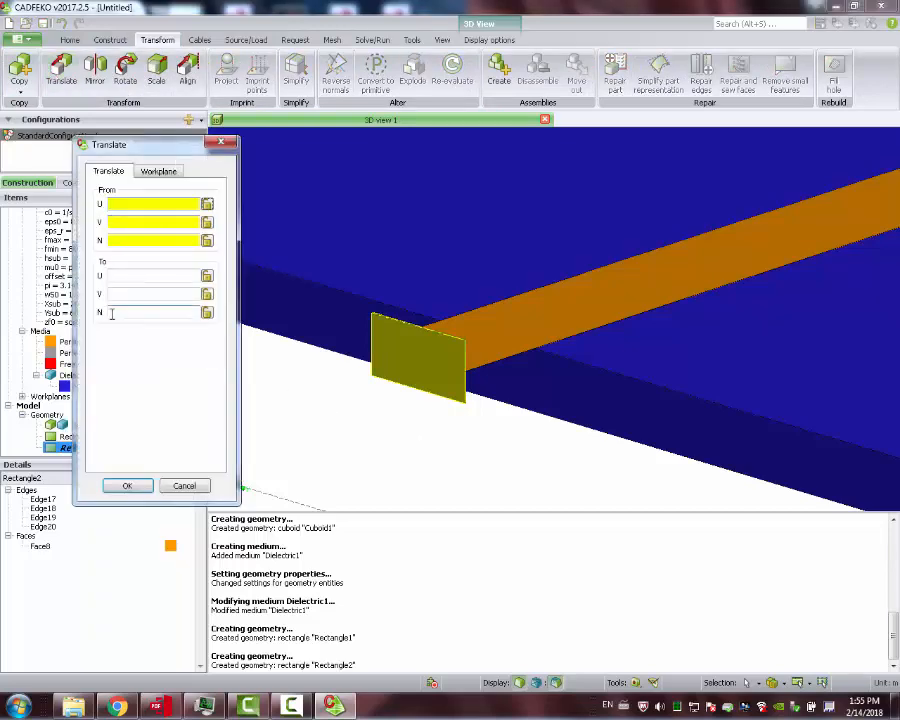
{"action": "left_click", "coordinate": [126, 205]}
{"action": "left_click", "coordinate": [466, 343]}
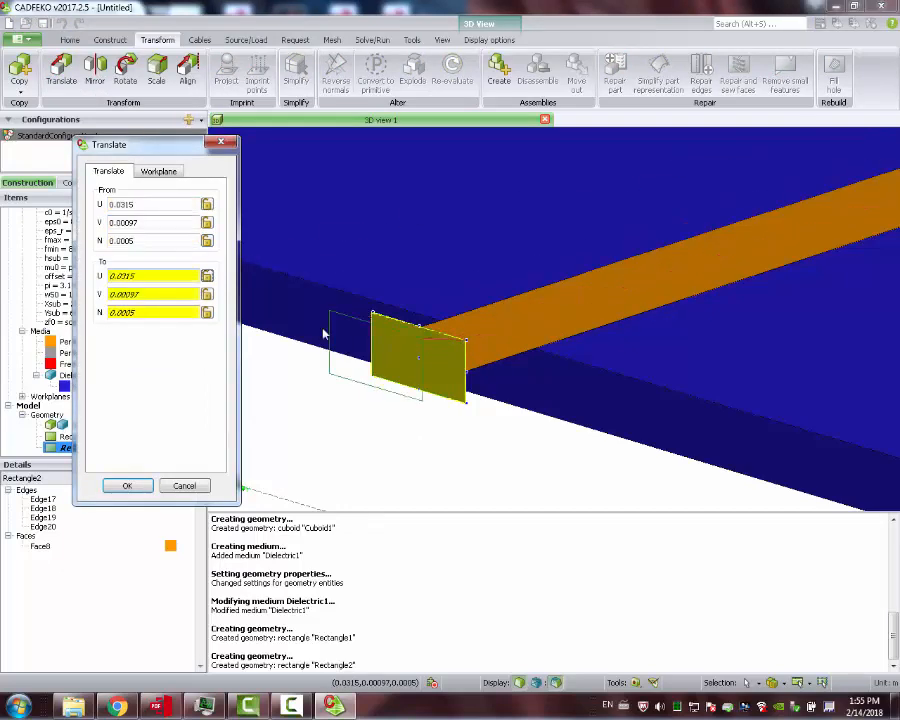
{"action": "left_click", "coordinate": [466, 376]}
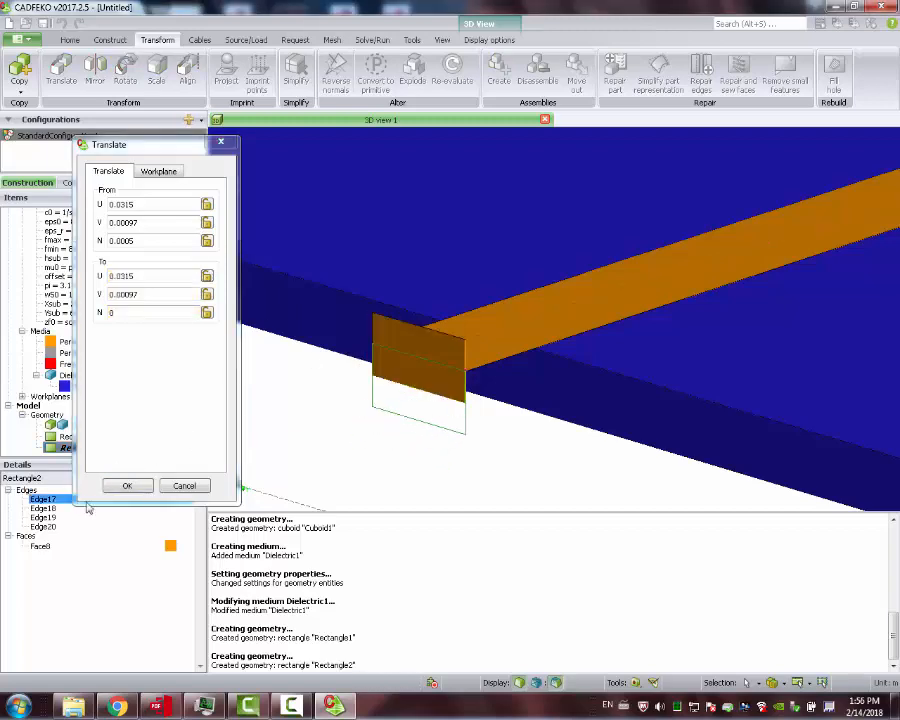
{"action": "left_click", "coordinate": [125, 485]}
Step: Start a third rectangle and rotate its workplane upright, with the U vector at 0, 1, 0 and the V vector at 0, 0, 1
{"action": "mouse_move", "coordinate": [466, 446]}
{"action": "left_mouse_down"}
{"action": "mouse_move", "coordinate": [287, 416]}
{"action": "mouse_move", "coordinate": [376, 346]}
{"action": "mouse_move", "coordinate": [382, 322]}
{"action": "mouse_move", "coordinate": [472, 434]}
{"action": "mouse_move", "coordinate": [764, 418]}
{"action": "left_mouse_up"}
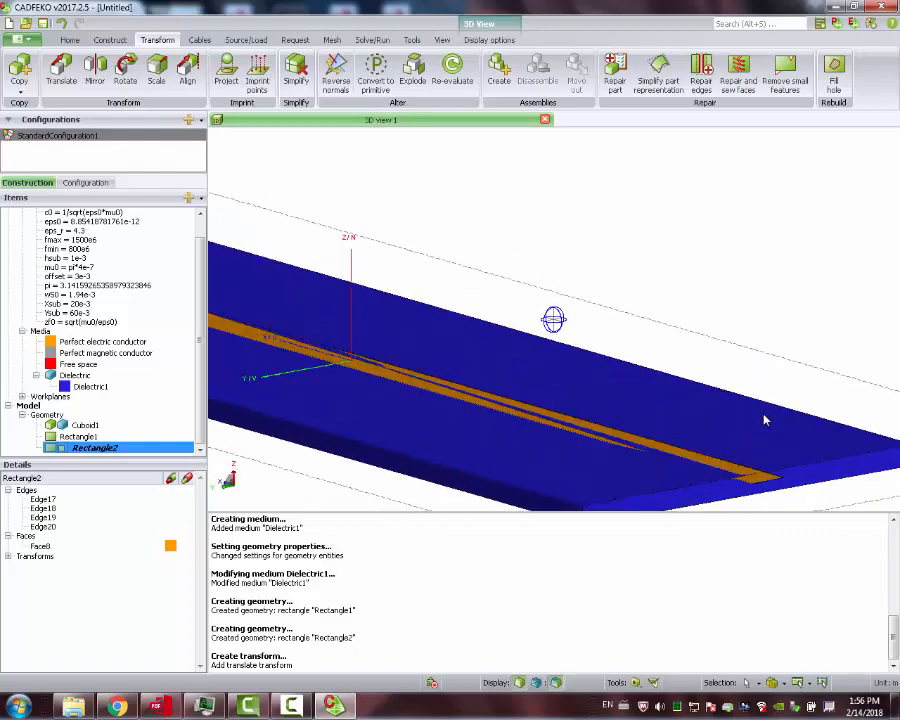
{"action": "scroll", "coordinate": [764, 418], "scroll_direction": "down", "scroll_amount": 4}
{"action": "scroll", "coordinate": [760, 421], "scroll_direction": "up", "scroll_amount": 2}
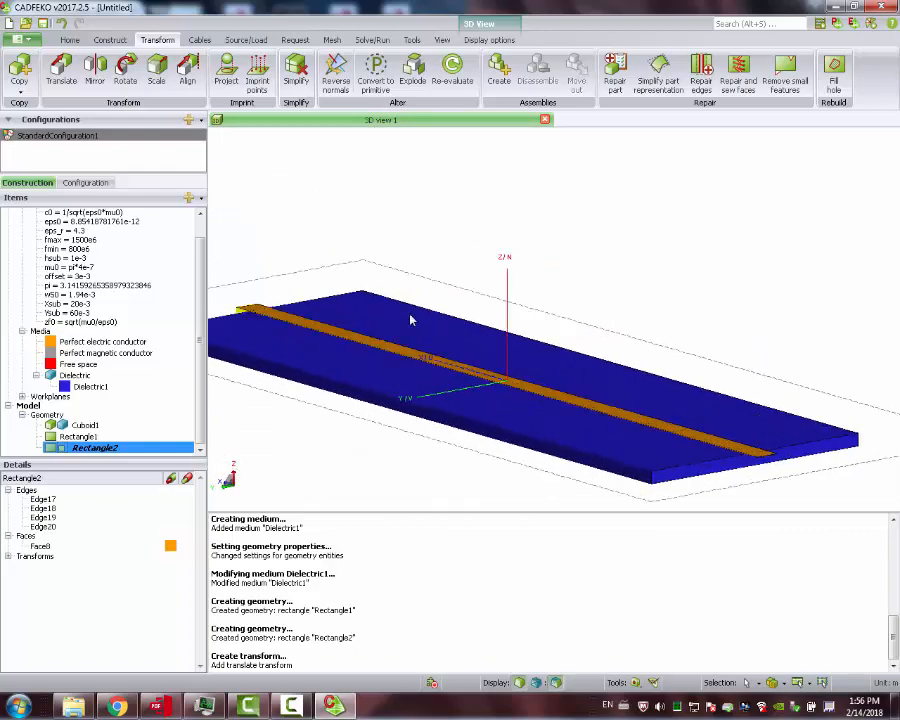
{"action": "left_click", "coordinate": [118, 40]}
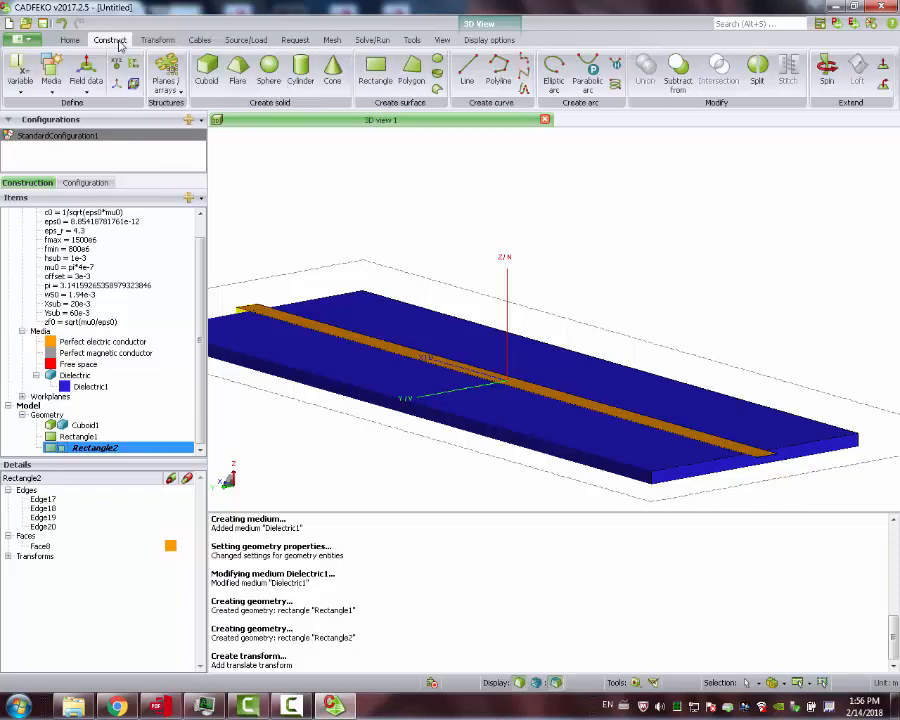
{"action": "left_click", "coordinate": [376, 80]}
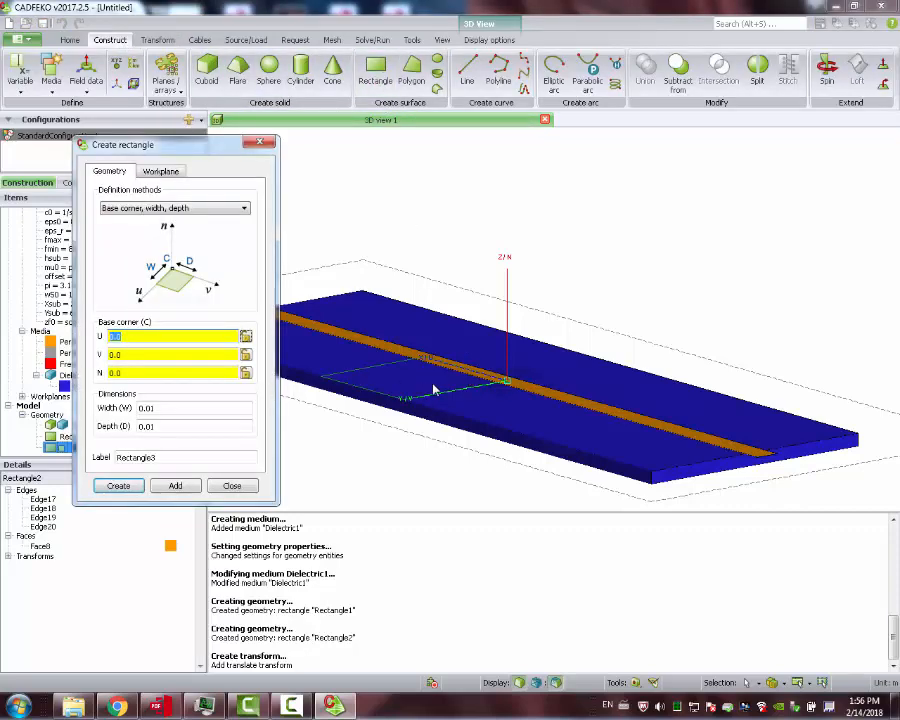
{"action": "left_click", "coordinate": [163, 172]}
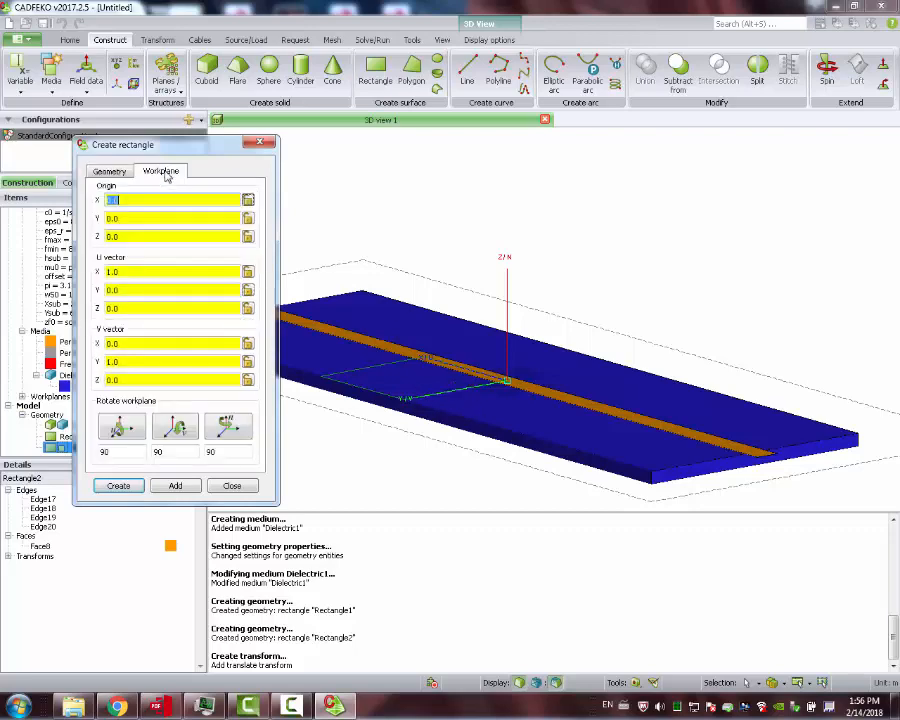
{"action": "left_click", "coordinate": [122, 428]}
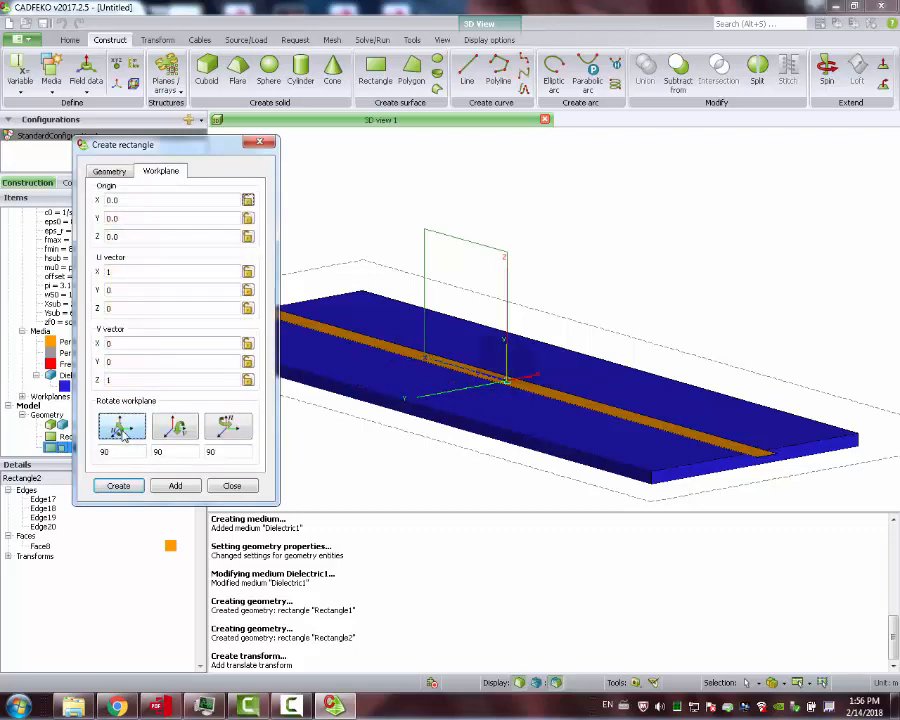
{"action": "left_click", "coordinate": [229, 429]}
{"action": "left_click", "coordinate": [167, 430]}
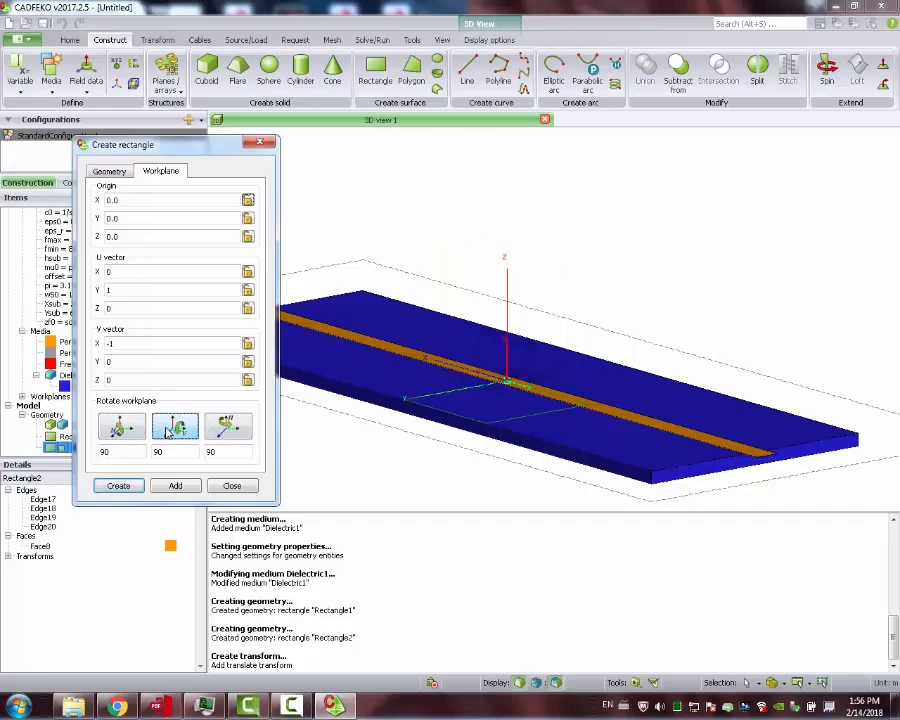
{"action": "left_click", "coordinate": [121, 426]}
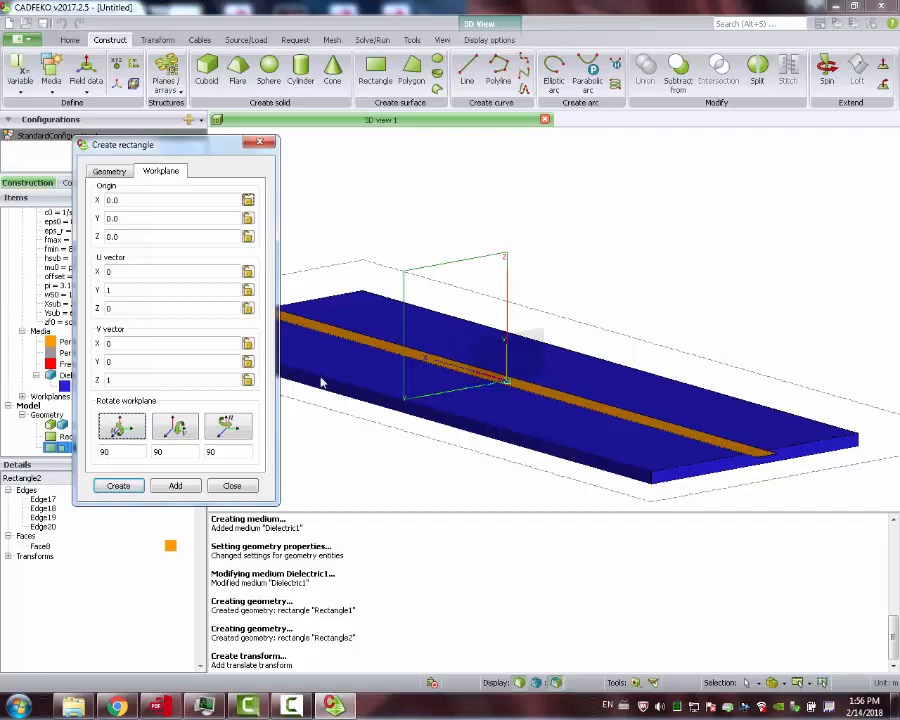
Step: Place the third rectangle's base corner on the midpoint of the strip's opposite end edge, at U 0, V 0, N -0.0315
{"action": "left_click", "coordinate": [113, 174]}
{"action": "left_click_drag", "start_coordinate": [770, 479], "coordinate": [756, 484]}
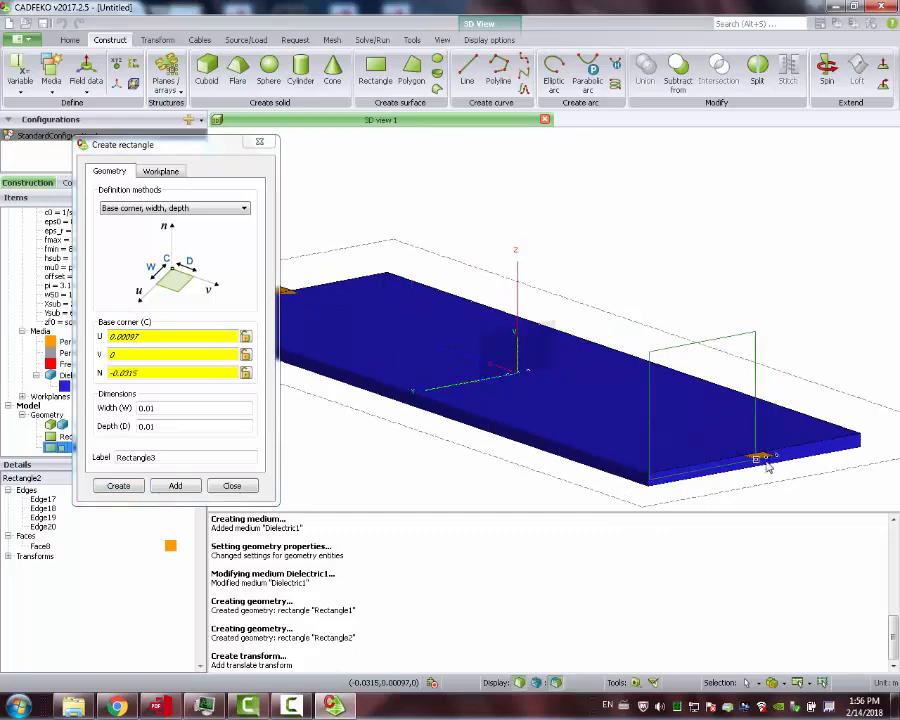
{"action": "scroll", "coordinate": [770, 458], "scroll_direction": "up", "scroll_amount": 5}
{"action": "left_click", "coordinate": [765, 449]}
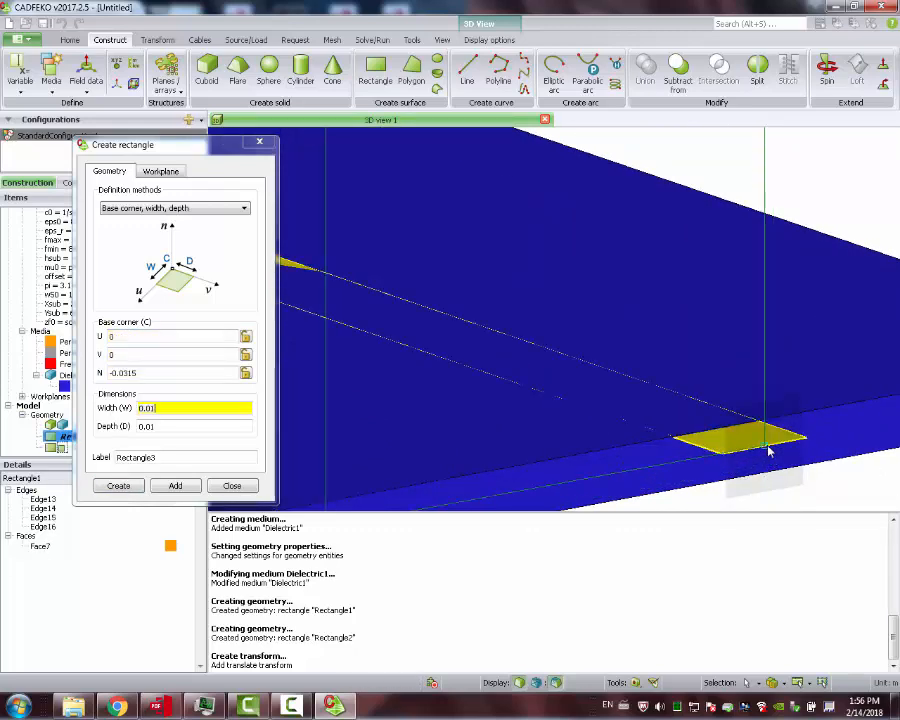
Step: Set the third rectangle's width to hsub and its depth to w50
{"action": "left_click", "coordinate": [185, 407]}
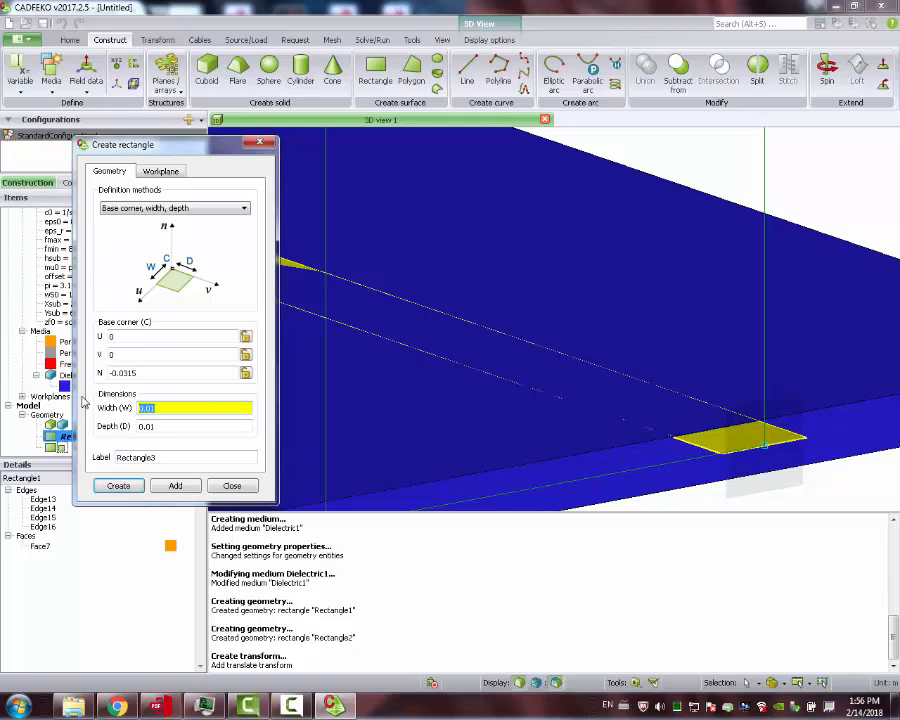
{"action": "type", "text": "hsub"}
{"action": "key", "text": "Tab"}
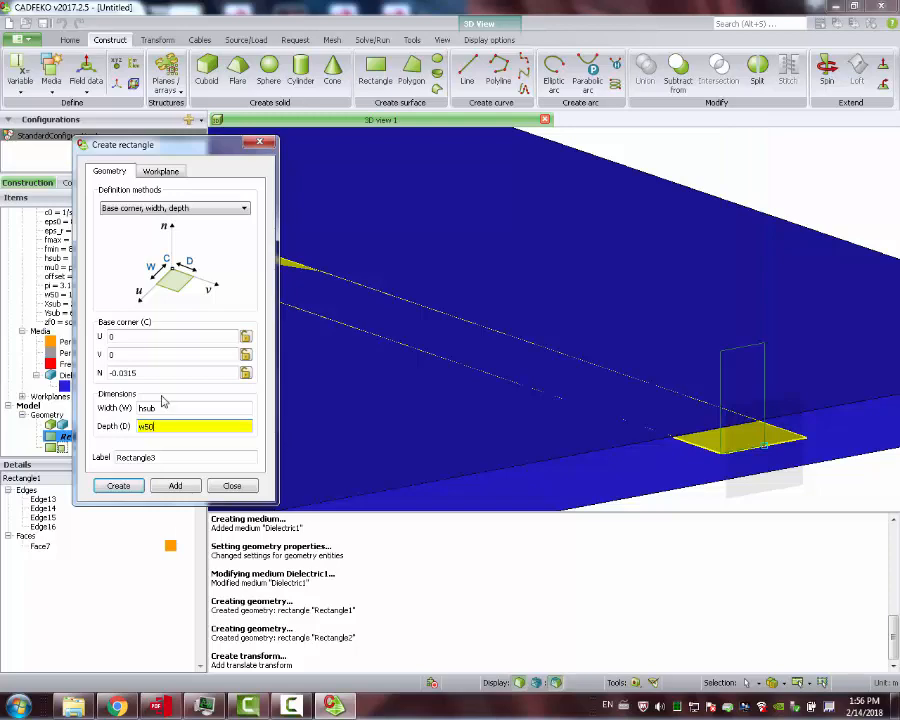
{"action": "left_click", "coordinate": [149, 459]}
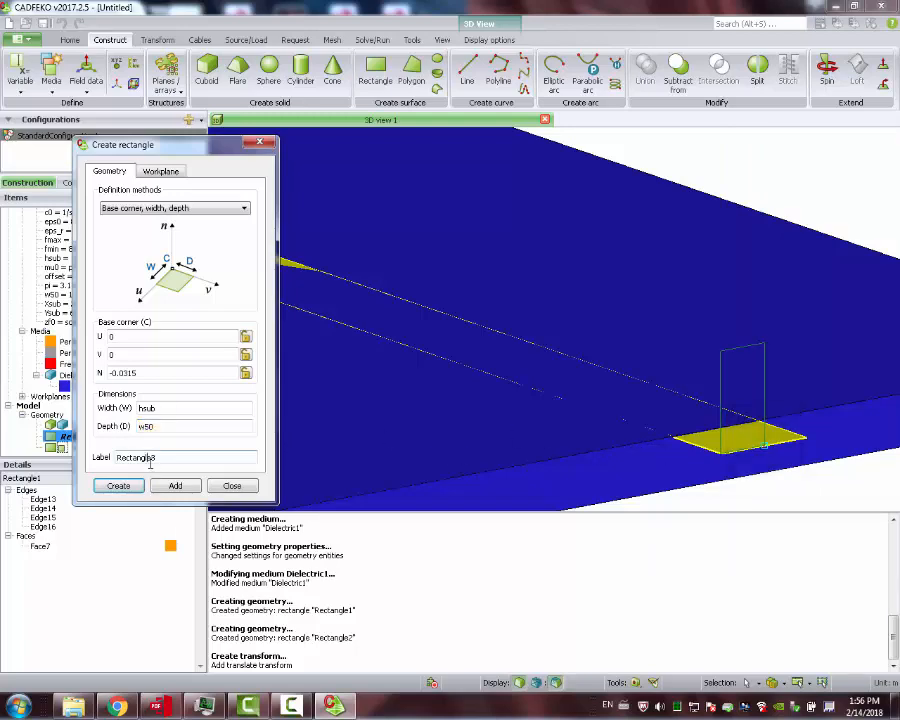
Step: Define the third rectangle by its base centre, with width w50 and depth hsub, and create it
{"action": "left_click", "coordinate": [170, 208]}
{"action": "left_click", "coordinate": [170, 230]}
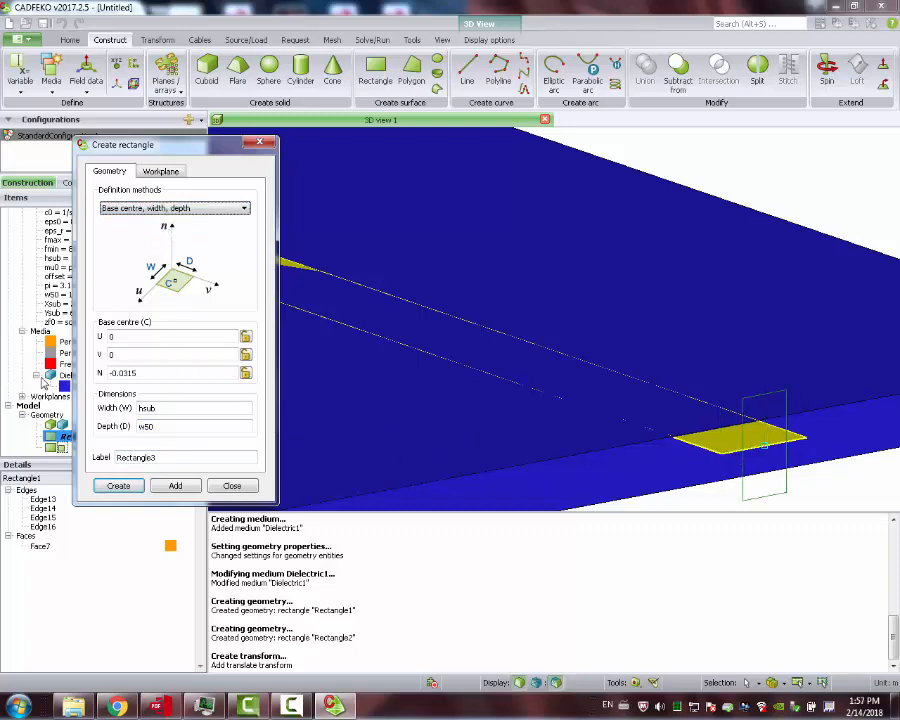
{"action": "left_click_drag", "start_coordinate": [156, 411], "coordinate": [131, 408]}
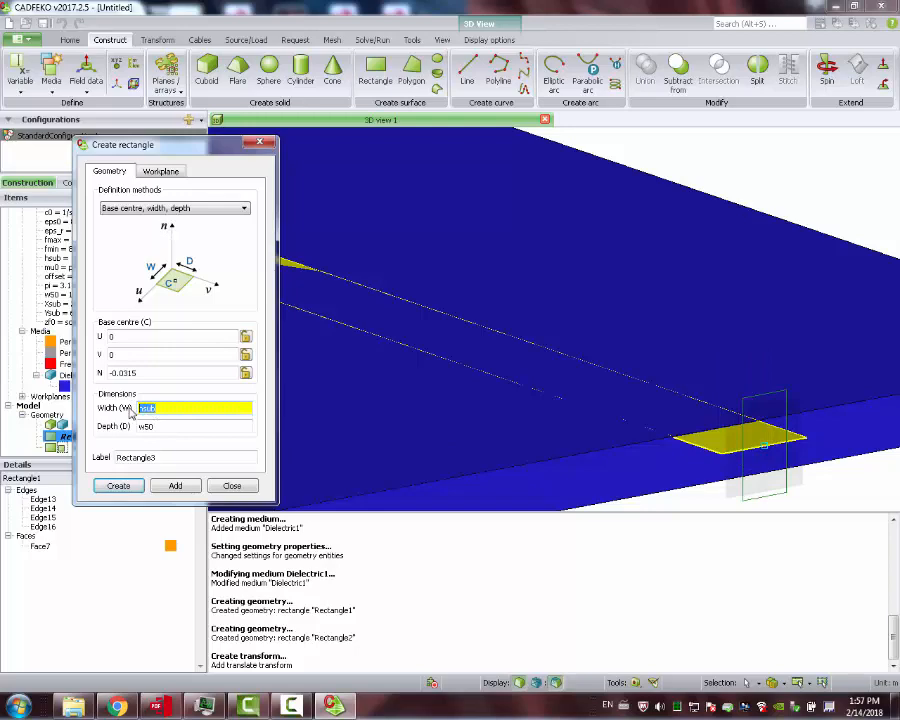
{"action": "type", "text": "w50"}
{"action": "key", "text": "Tab"}
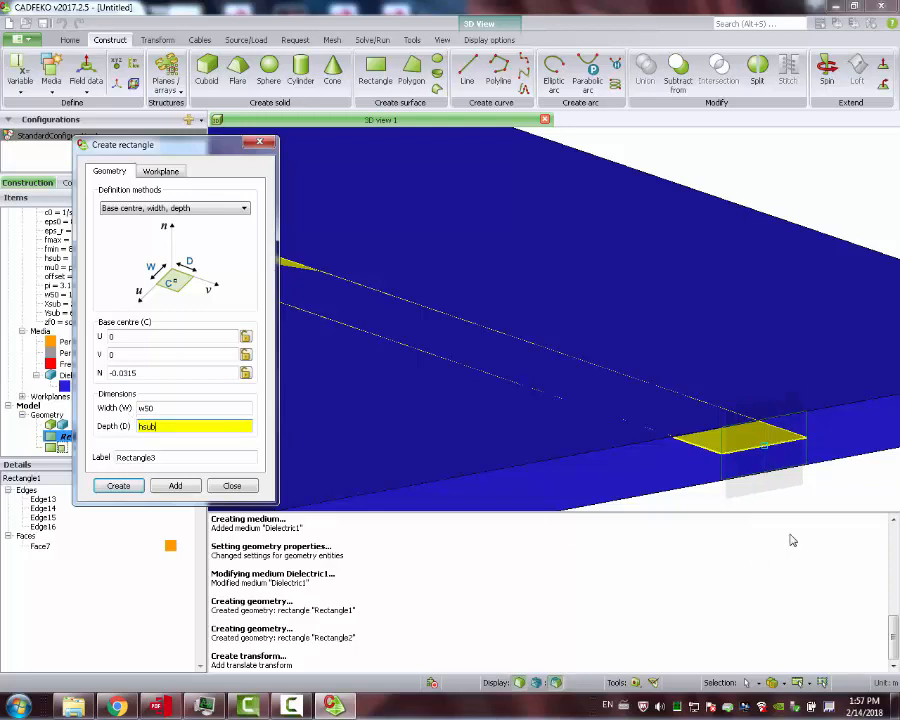
{"action": "left_click", "coordinate": [119, 486]}
Step: Translate the third rectangle down from its upper corner (-0.0315, -0.00097, 0.0005) to the strip's corner at -0.0315, -0.00097, 0
{"action": "left_click_drag", "start_coordinate": [733, 391], "coordinate": [783, 433]}
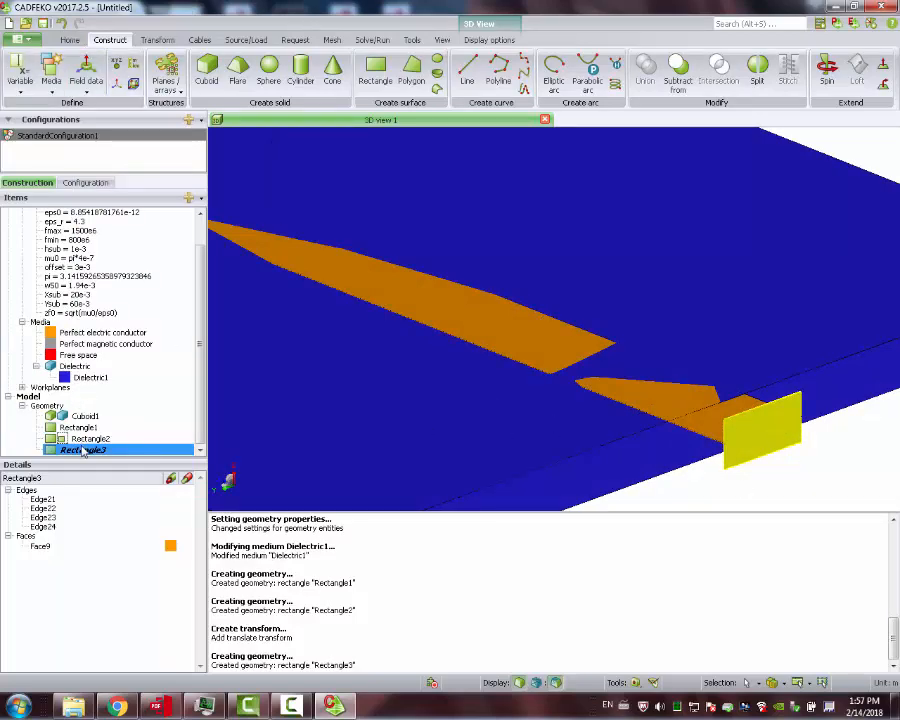
{"action": "left_click", "coordinate": [158, 42]}
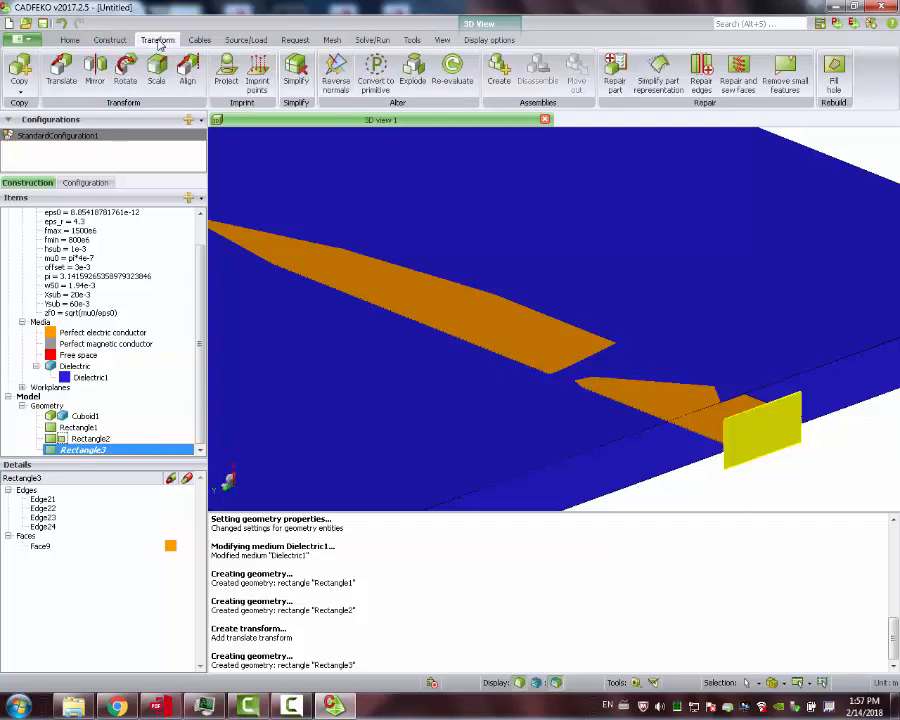
{"action": "left_click", "coordinate": [61, 70]}
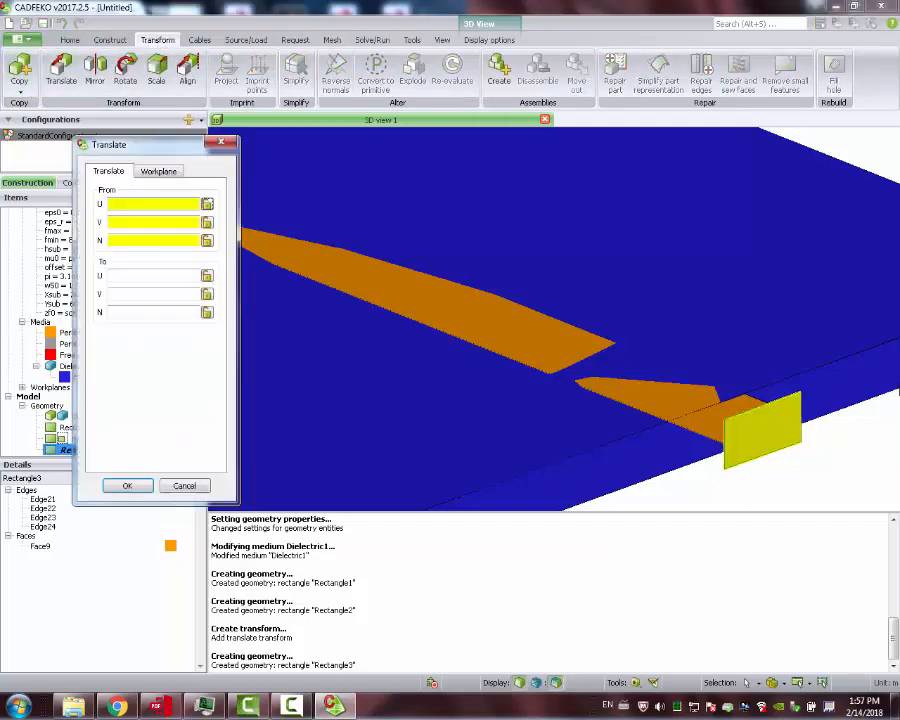
{"action": "left_click", "coordinate": [802, 393]}
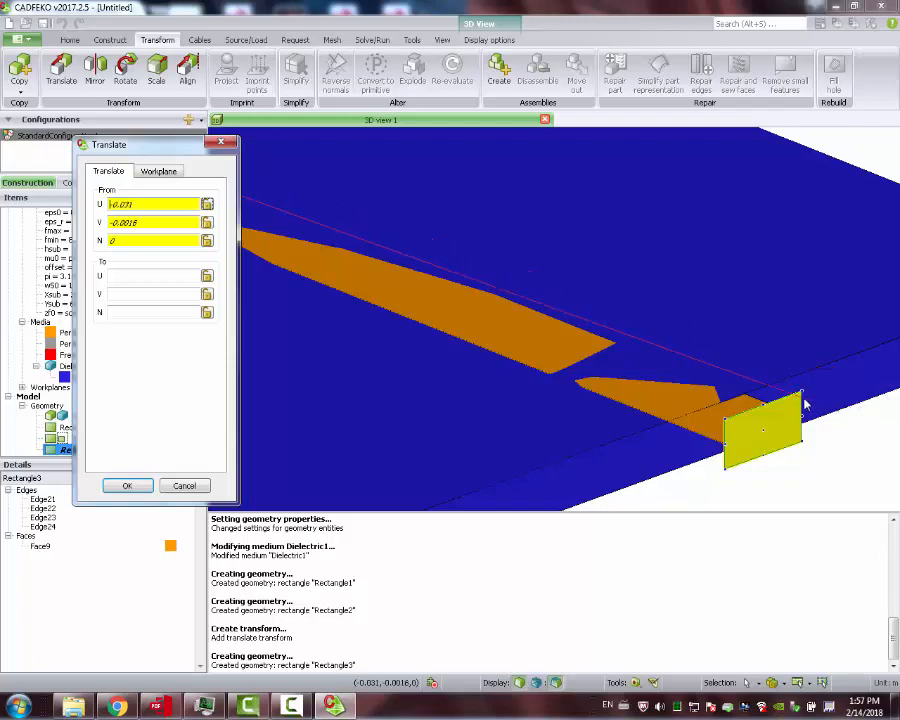
{"action": "left_click", "coordinate": [802, 393]}
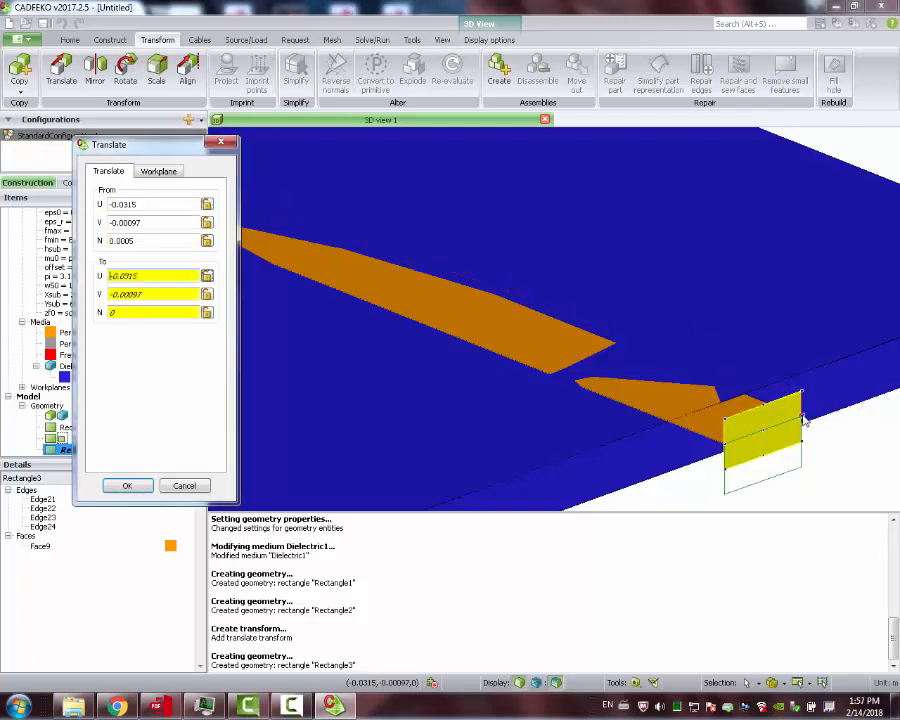
{"action": "left_click", "coordinate": [804, 420]}
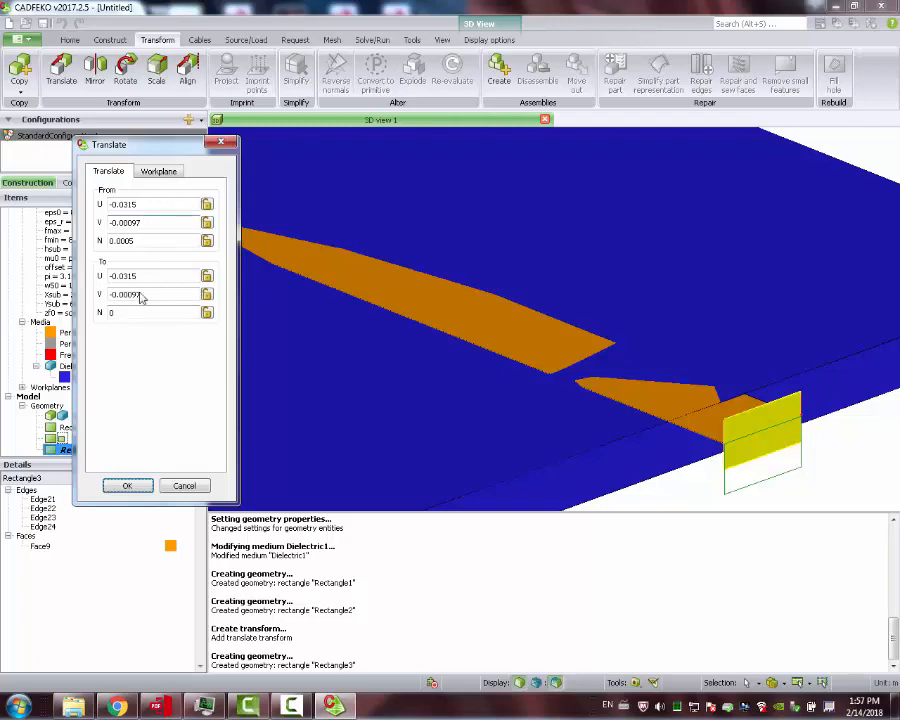
{"action": "left_click", "coordinate": [127, 485]}
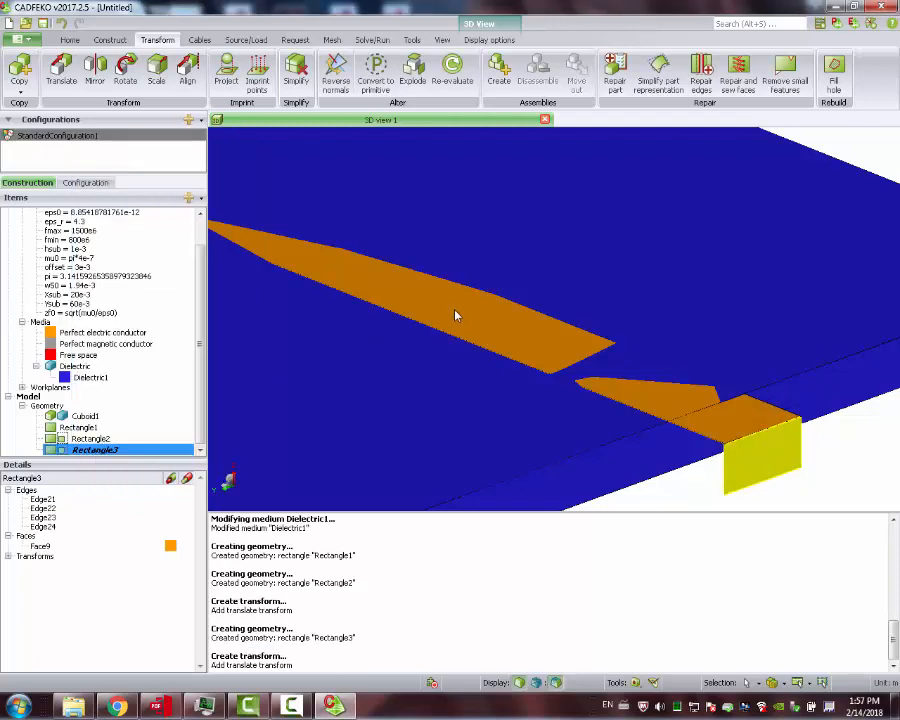
Step: Examine how the translated vertical rectangle meets the strip end and the substrate edge from above and below
{"action": "left_click_drag", "start_coordinate": [458, 313], "coordinate": [527, 262]}
{"action": "scroll", "coordinate": [538, 293], "scroll_direction": "down", "scroll_amount": 10}
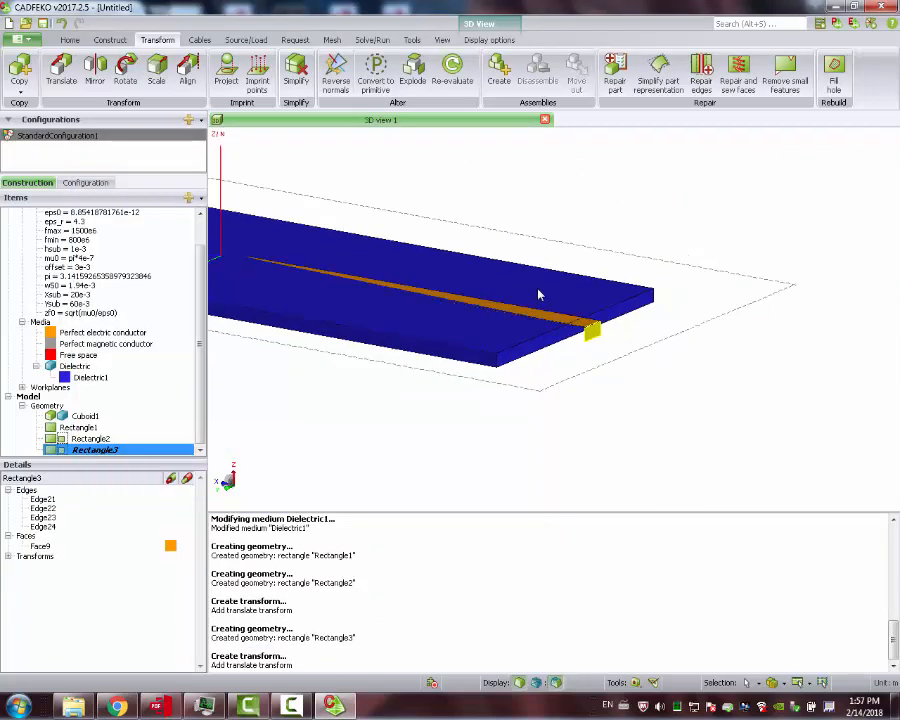
{"action": "left_click_drag", "start_coordinate": [538, 293], "coordinate": [643, 285]}
{"action": "scroll", "coordinate": [422, 312], "scroll_direction": "up", "scroll_amount": 8}
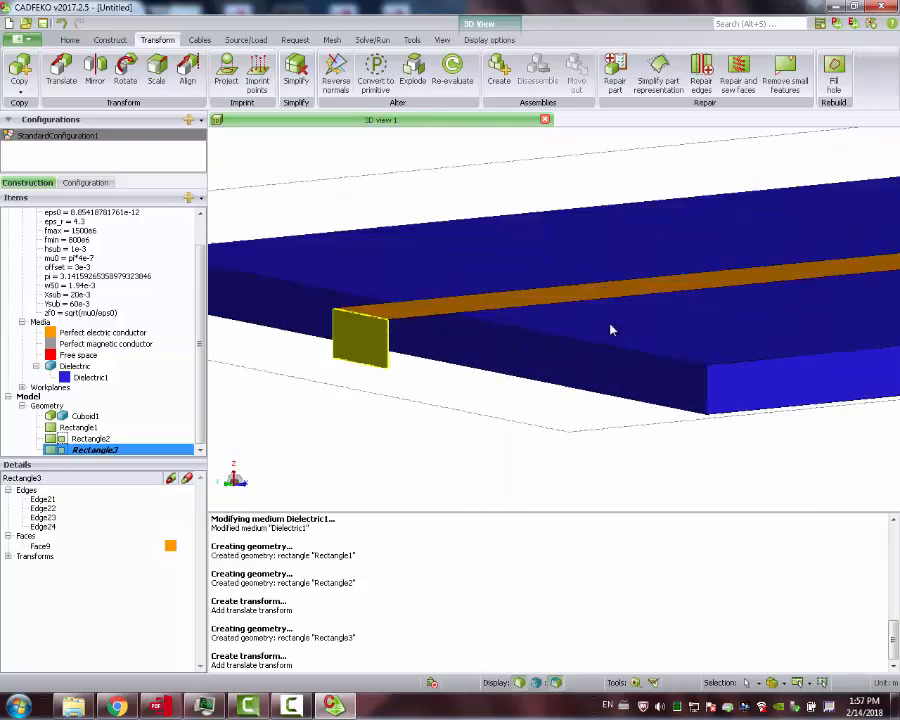
{"action": "mouse_move", "coordinate": [422, 312]}
{"action": "left_mouse_down"}
{"action": "mouse_move", "coordinate": [408, 247]}
{"action": "mouse_move", "coordinate": [395, 291]}
{"action": "mouse_move", "coordinate": [368, 307]}
{"action": "mouse_move", "coordinate": [360, 261]}
{"action": "mouse_move", "coordinate": [373, 327]}
{"action": "left_mouse_up"}
{"action": "scroll", "coordinate": [419, 470], "scroll_direction": "up", "scroll_amount": 4}
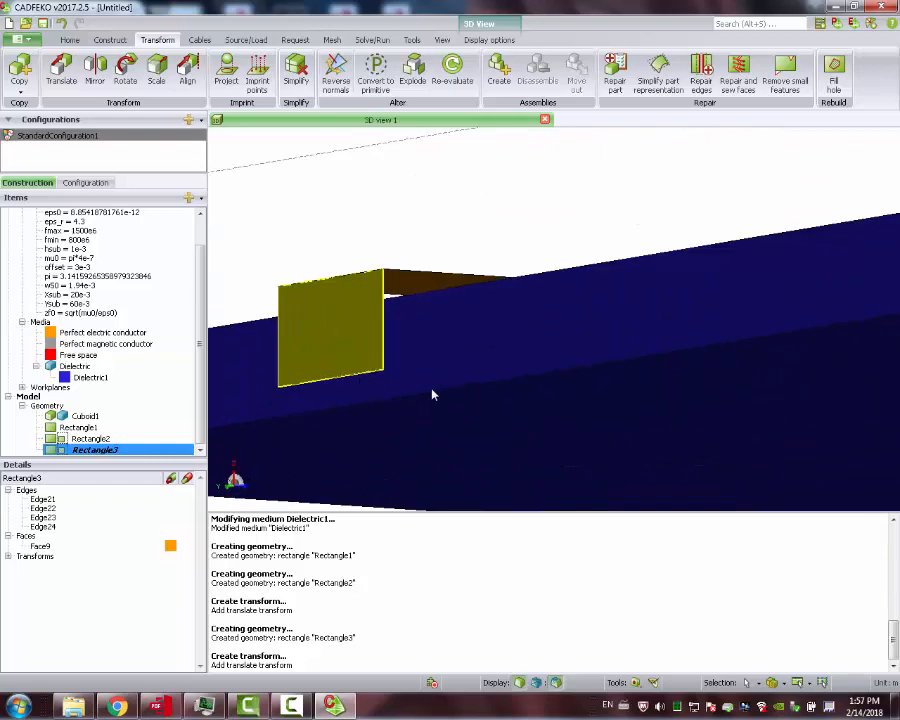
{"action": "left_click_drag", "start_coordinate": [433, 394], "coordinate": [492, 374]}
{"action": "scroll", "coordinate": [492, 374], "scroll_direction": "down", "scroll_amount": 1}
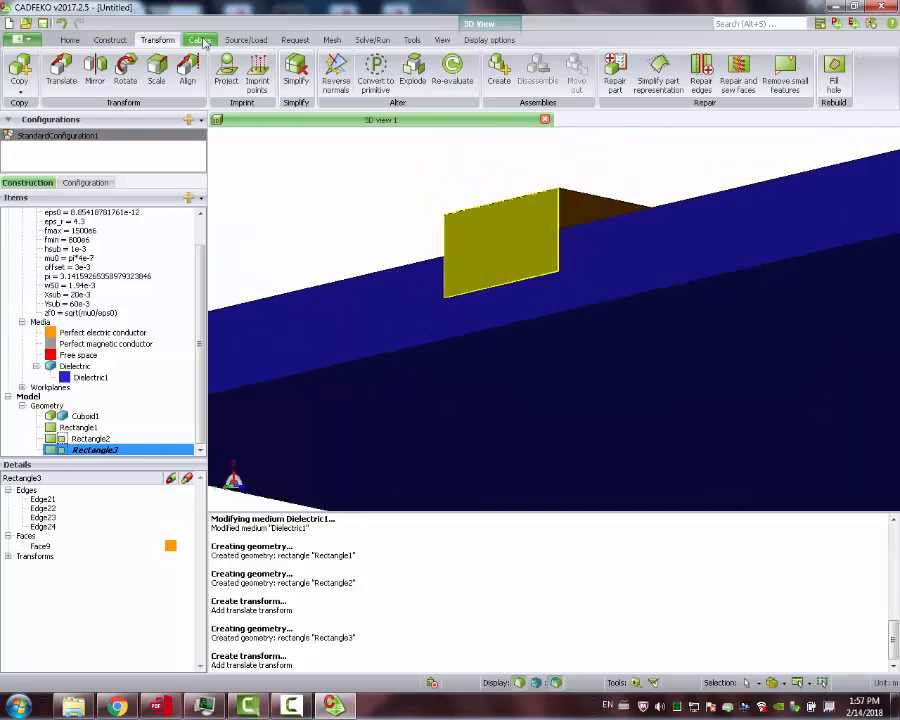
Step: Start a fourth rectangle and examine its workplane axes against the substrate and the vertical rectangle at the strip's end
{"action": "left_click", "coordinate": [112, 40]}
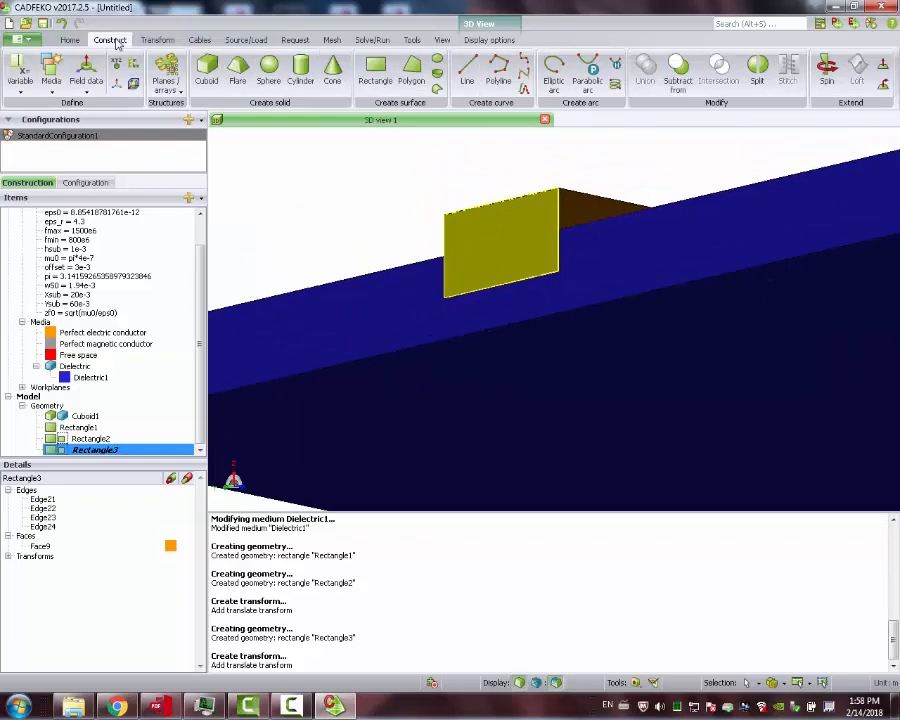
{"action": "left_click", "coordinate": [374, 67]}
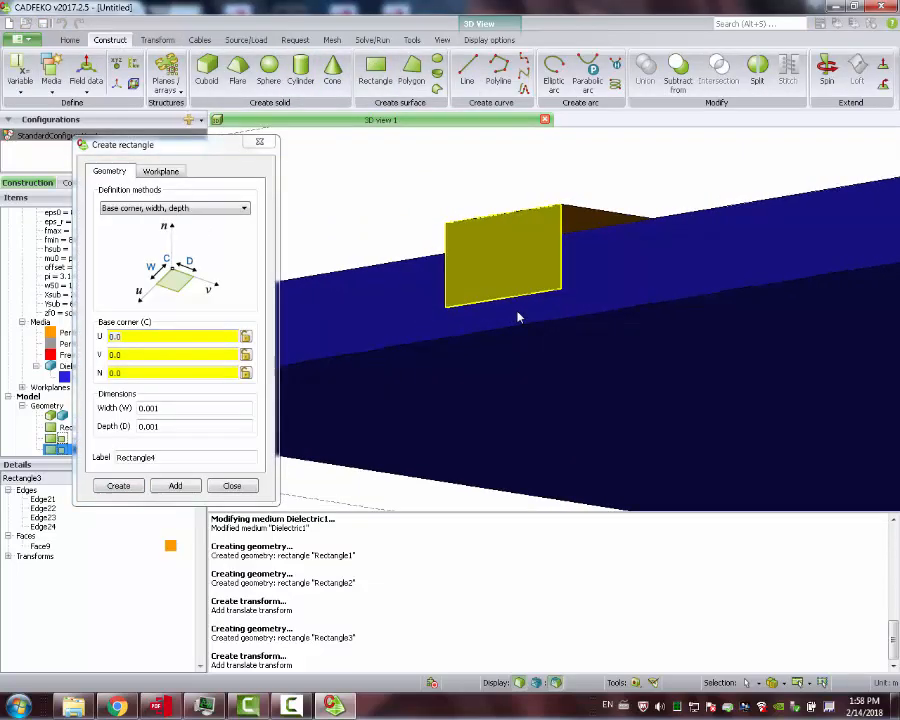
{"action": "left_click_drag", "start_coordinate": [518, 317], "coordinate": [452, 293]}
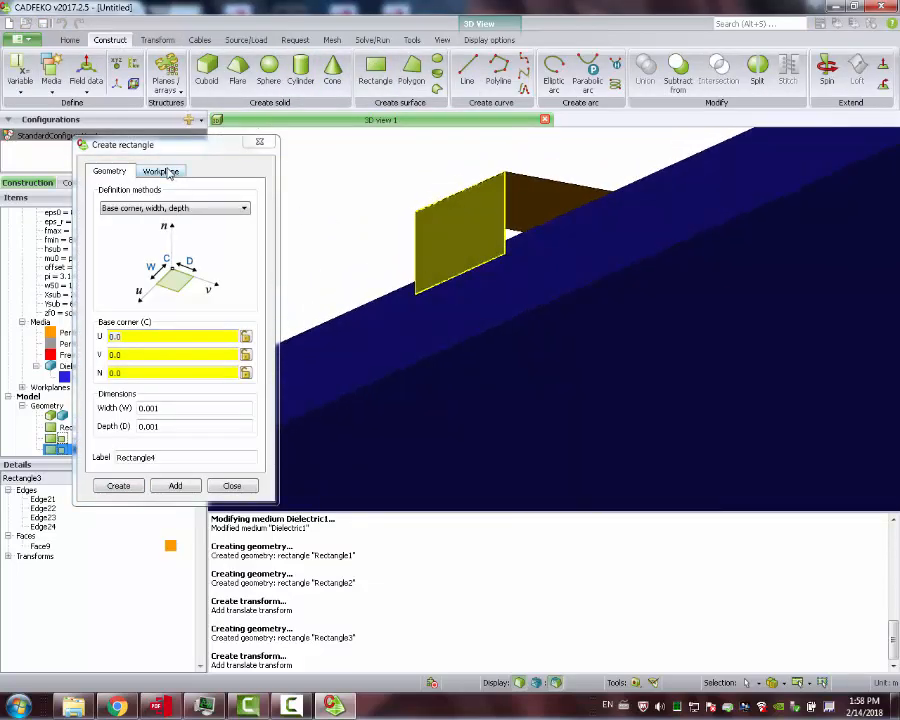
{"action": "left_click", "coordinate": [160, 171]}
{"action": "scroll", "coordinate": [476, 292], "scroll_direction": "down", "scroll_amount": 5}
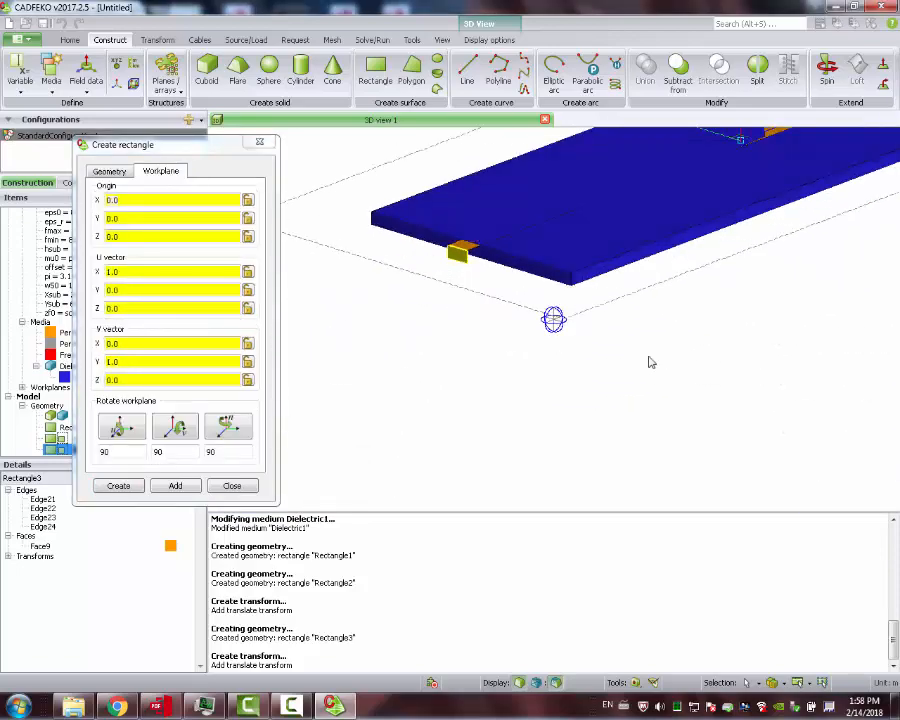
{"action": "left_click_drag", "start_coordinate": [648, 362], "coordinate": [733, 203]}
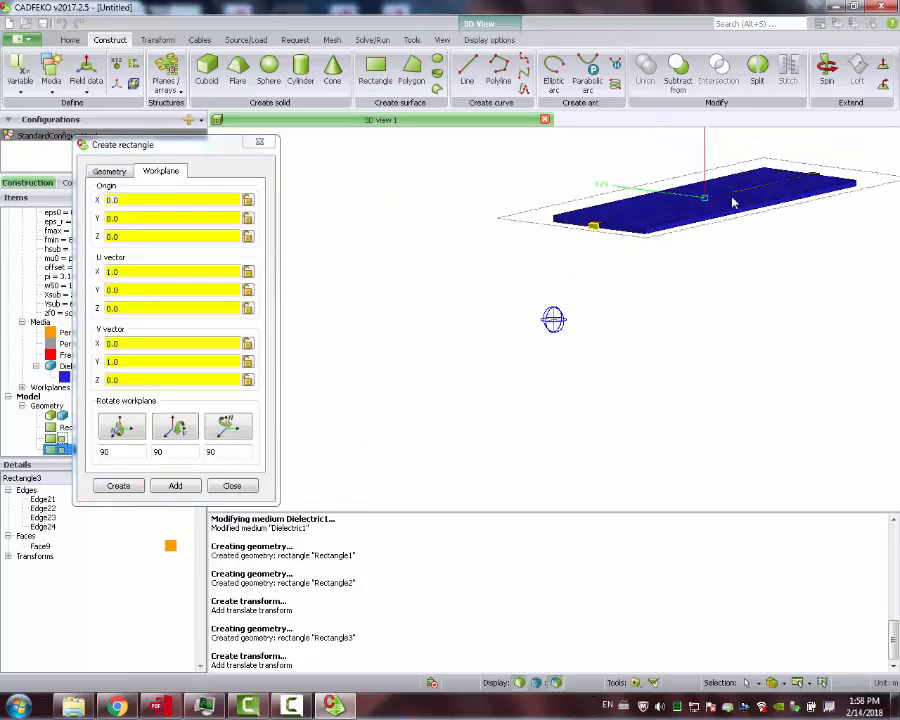
{"action": "scroll", "coordinate": [723, 174], "scroll_direction": "up", "scroll_amount": 6}
{"action": "left_click_drag", "start_coordinate": [631, 247], "coordinate": [635, 272]}
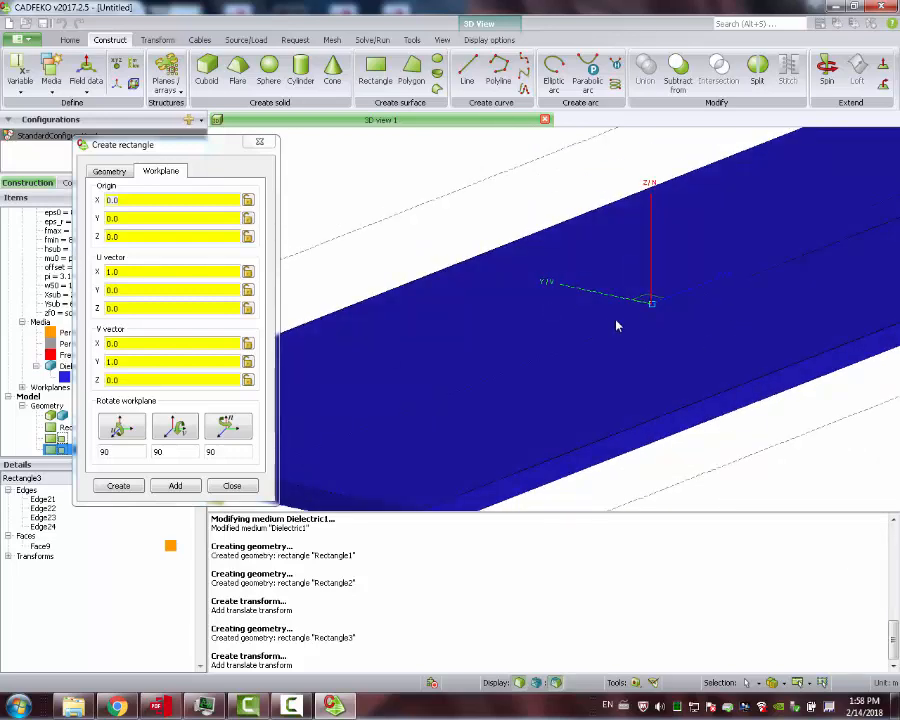
{"action": "scroll", "coordinate": [566, 312], "scroll_direction": "down", "scroll_amount": 6}
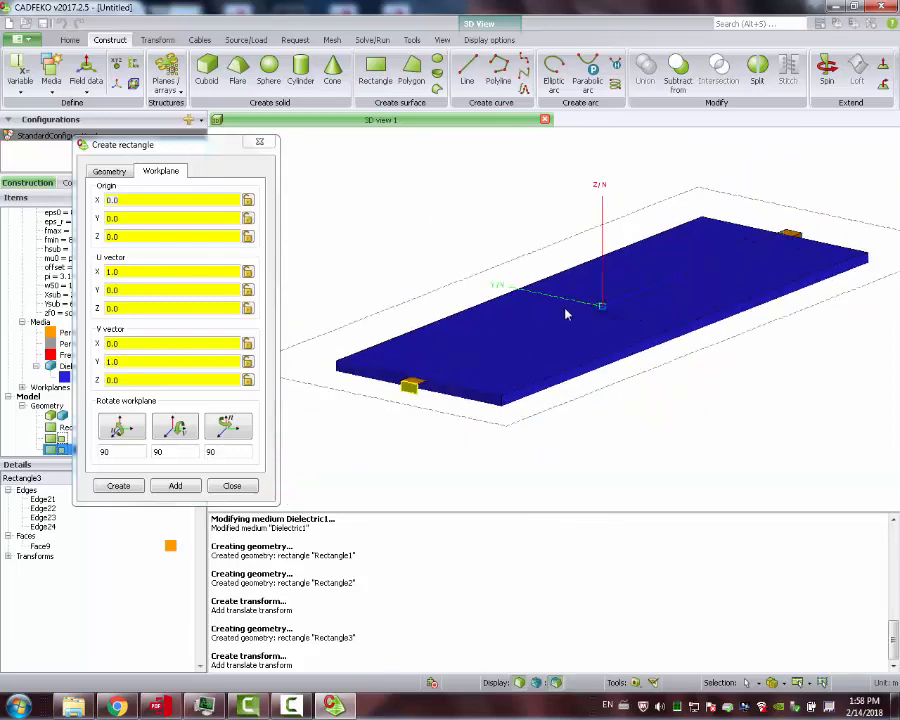
{"action": "scroll", "coordinate": [452, 383], "scroll_direction": "up", "scroll_amount": 6}
{"action": "mouse_move", "coordinate": [460, 336]}
{"action": "left_mouse_down"}
{"action": "mouse_move", "coordinate": [462, 307]}
{"action": "mouse_move", "coordinate": [456, 343]}
{"action": "mouse_move", "coordinate": [479, 381]}
{"action": "left_mouse_up"}
{"action": "scroll", "coordinate": [475, 386], "scroll_direction": "up", "scroll_amount": 3}
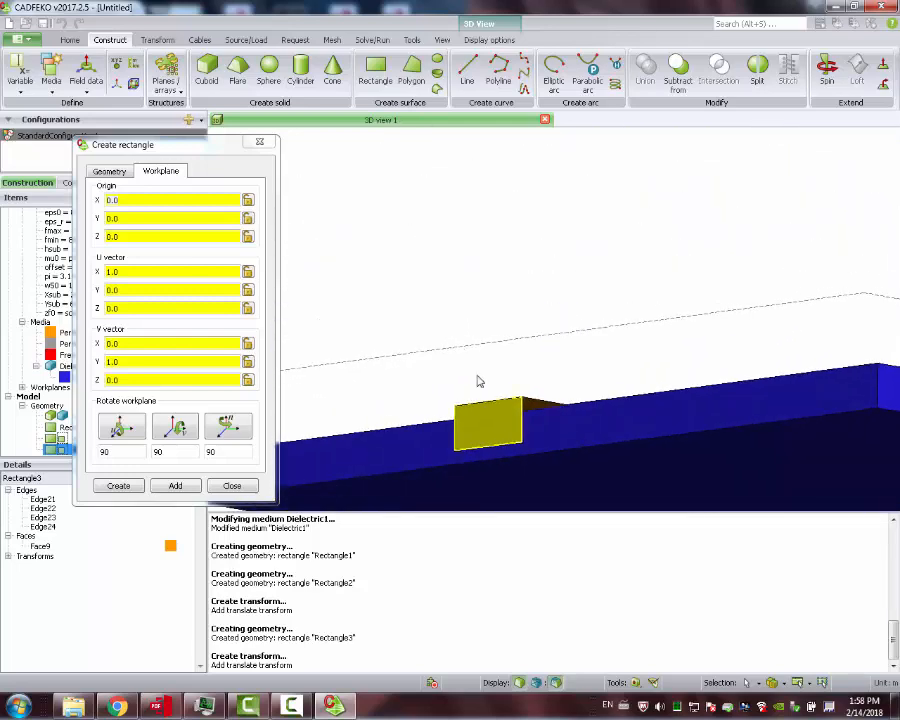
Step: Place the fourth rectangle's base corner on the midpoint of the vertical rectangle's lower edge, at U -0.0315, V 0, N -0.001
{"action": "left_click", "coordinate": [112, 171]}
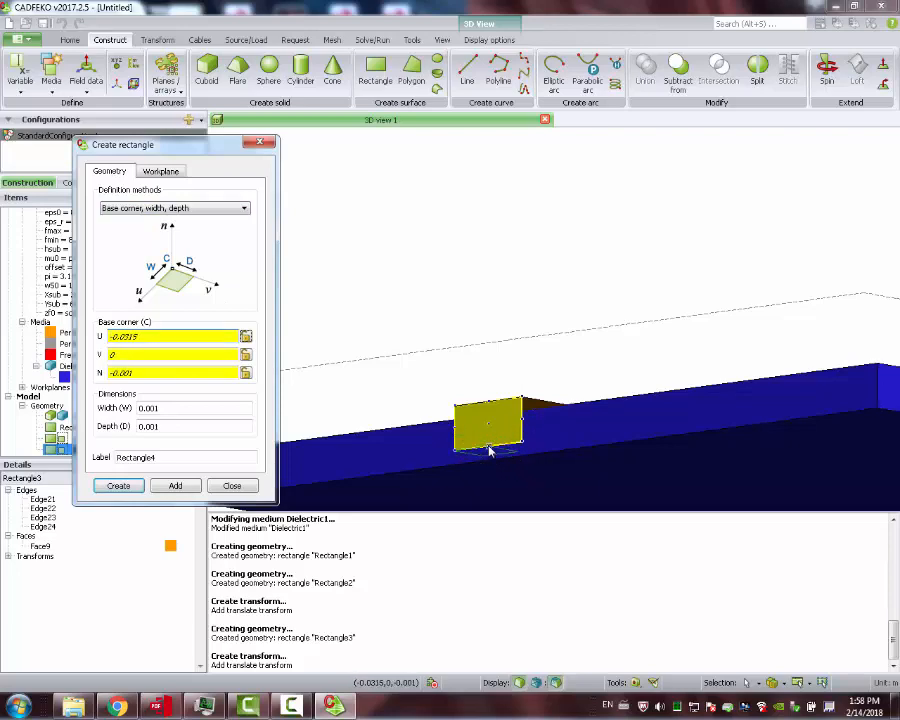
{"action": "scroll", "coordinate": [490, 451], "scroll_direction": "up", "scroll_amount": 5}
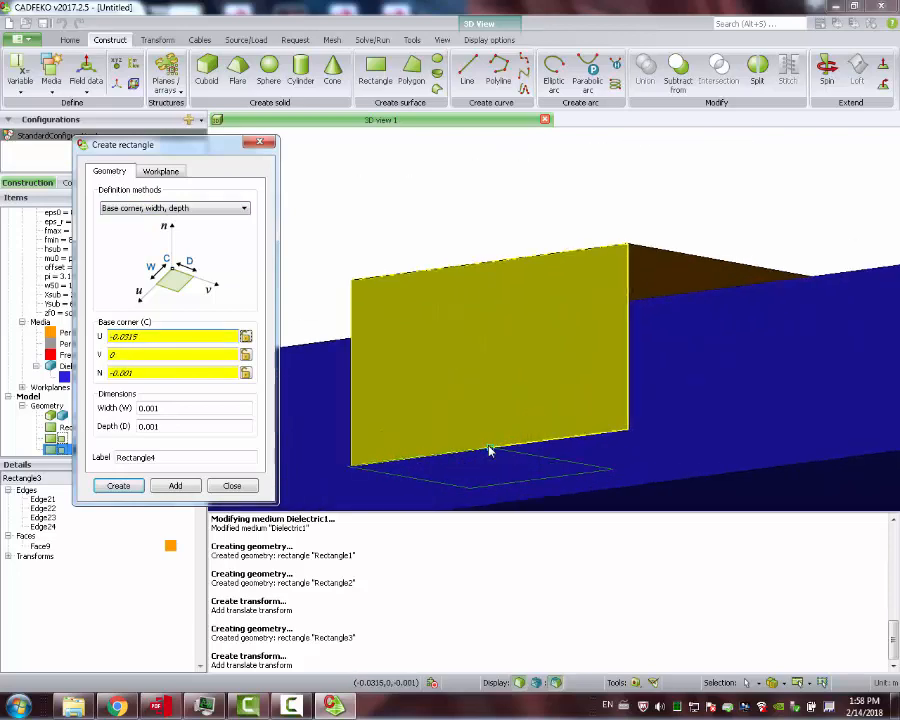
{"action": "left_click", "coordinate": [490, 451]}
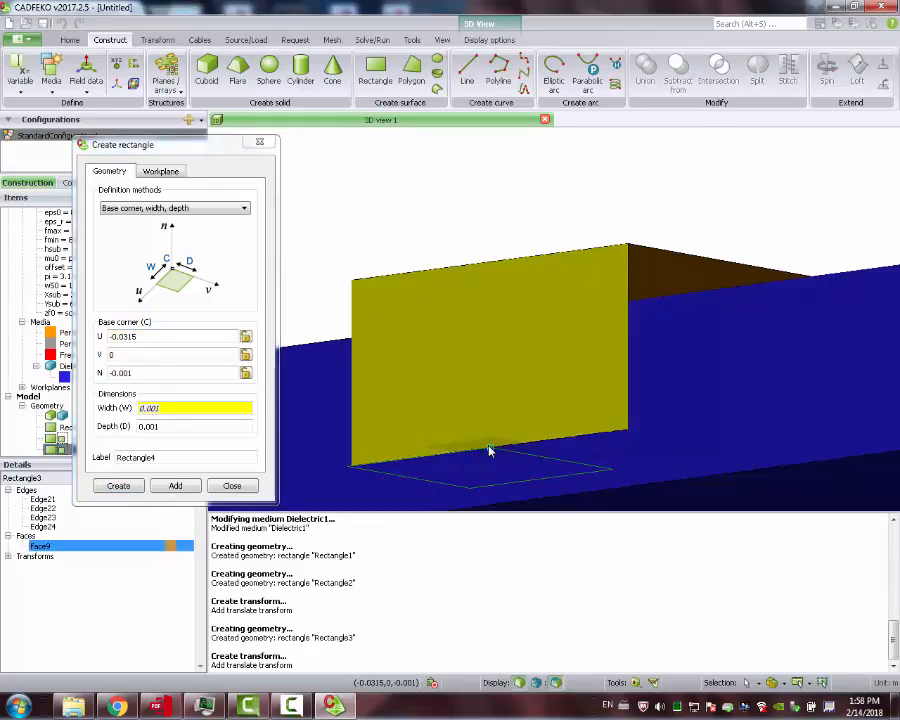
Step: Set the fourth rectangle's width to w50 and its depth to offset/2, and check the preview's orientation
{"action": "double_click", "coordinate": [170, 409]}
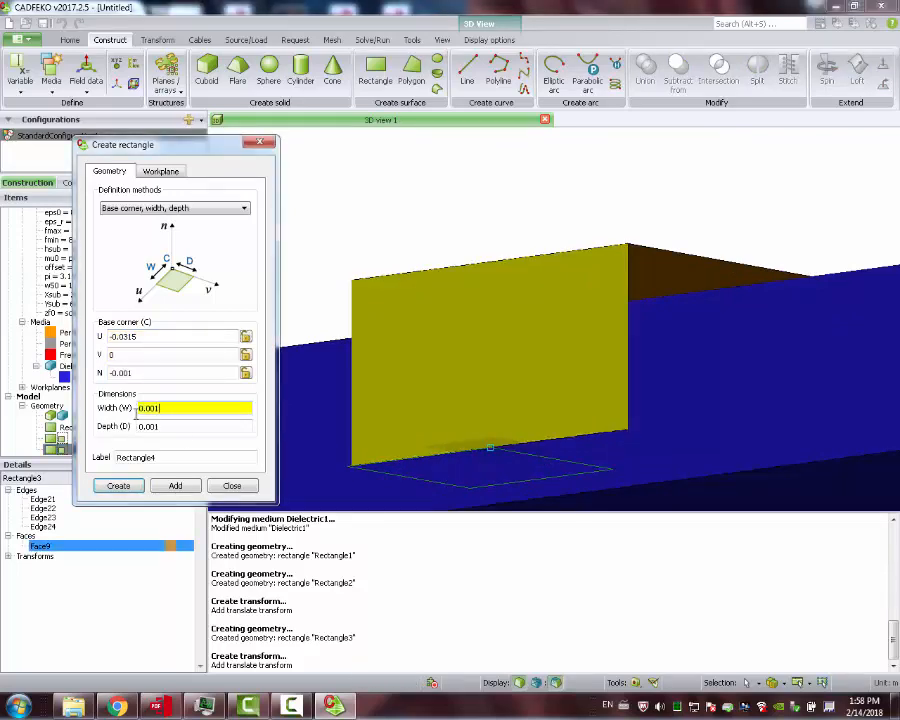
{"action": "type", "text": "w50"}
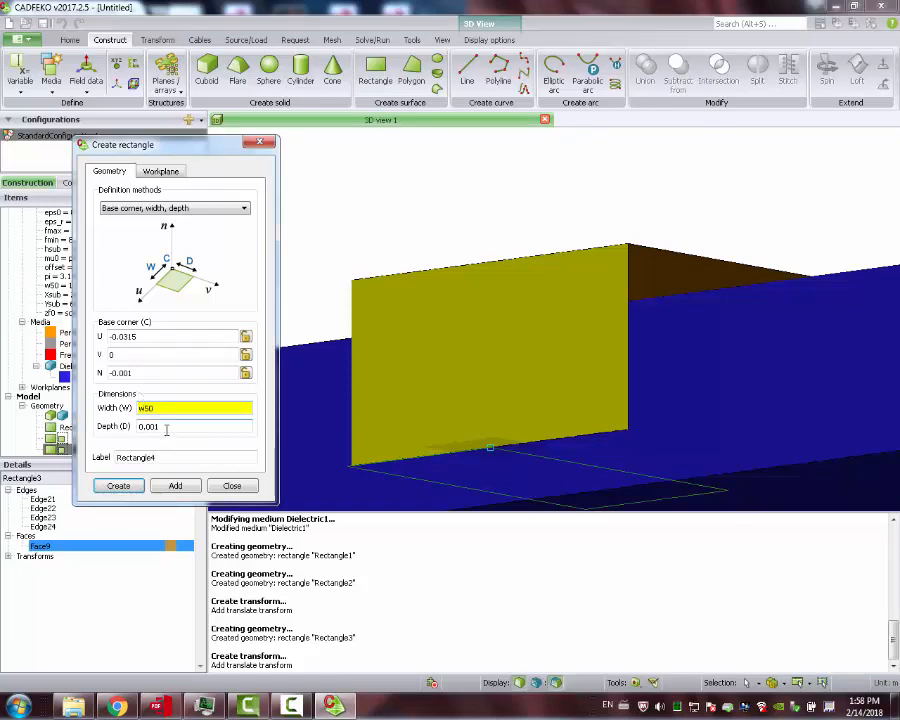
{"action": "left_click", "coordinate": [169, 426]}
{"action": "type", "text": "0"}
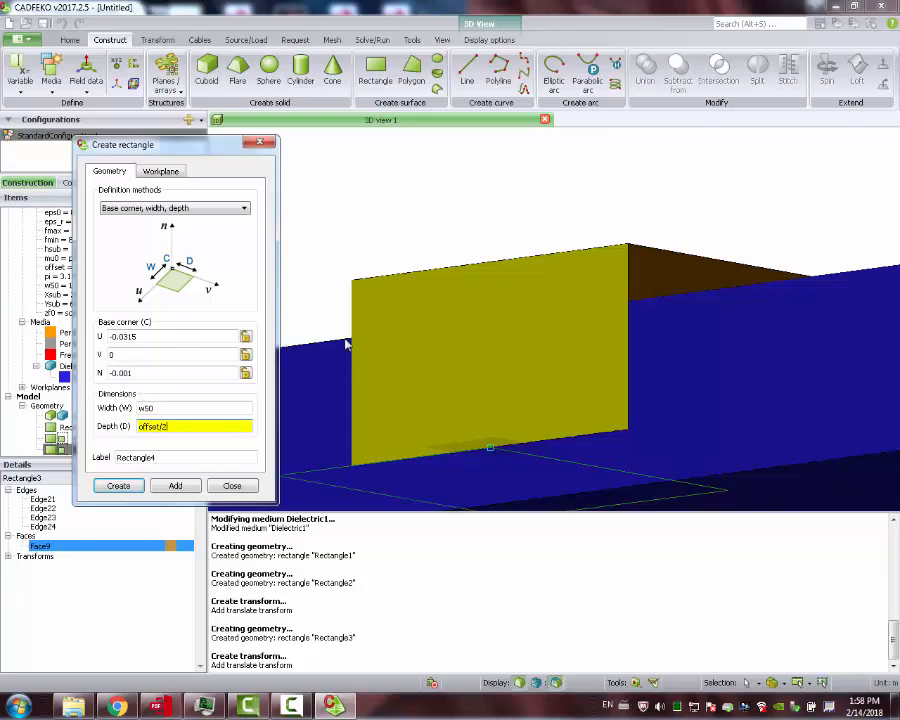
{"action": "middle_click_drag", "start_coordinate": [345, 345], "coordinate": [393, 407]}
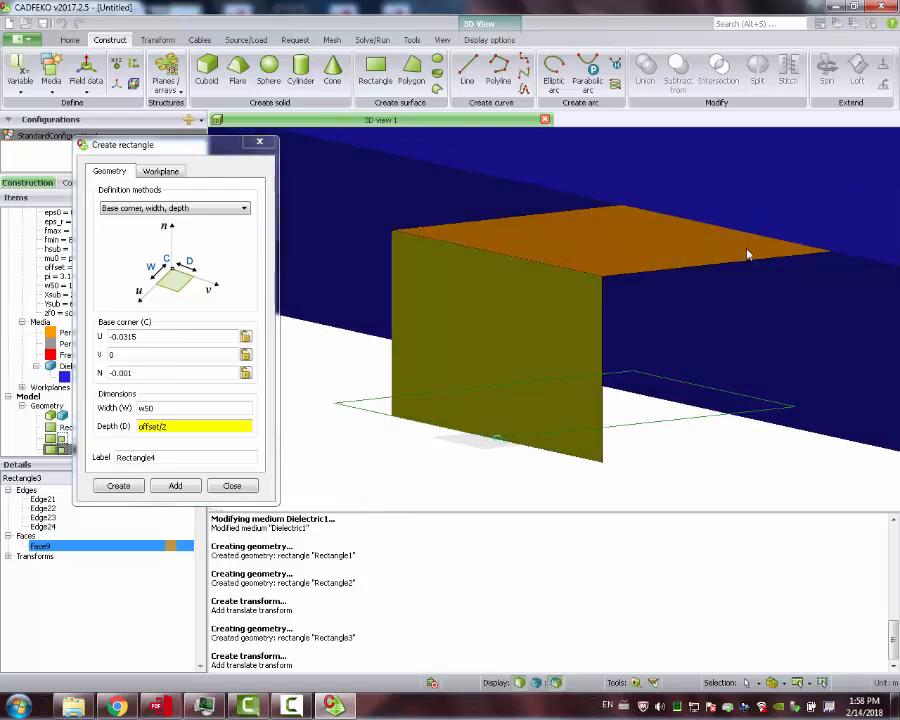
{"action": "middle_click_drag", "start_coordinate": [733, 263], "coordinate": [729, 354]}
Step: Set the fourth rectangle's width to offset/2 and its depth to w50, checking the preview against the vertical rectangle
{"action": "middle_click_drag", "start_coordinate": [430, 440], "coordinate": [400, 480]}
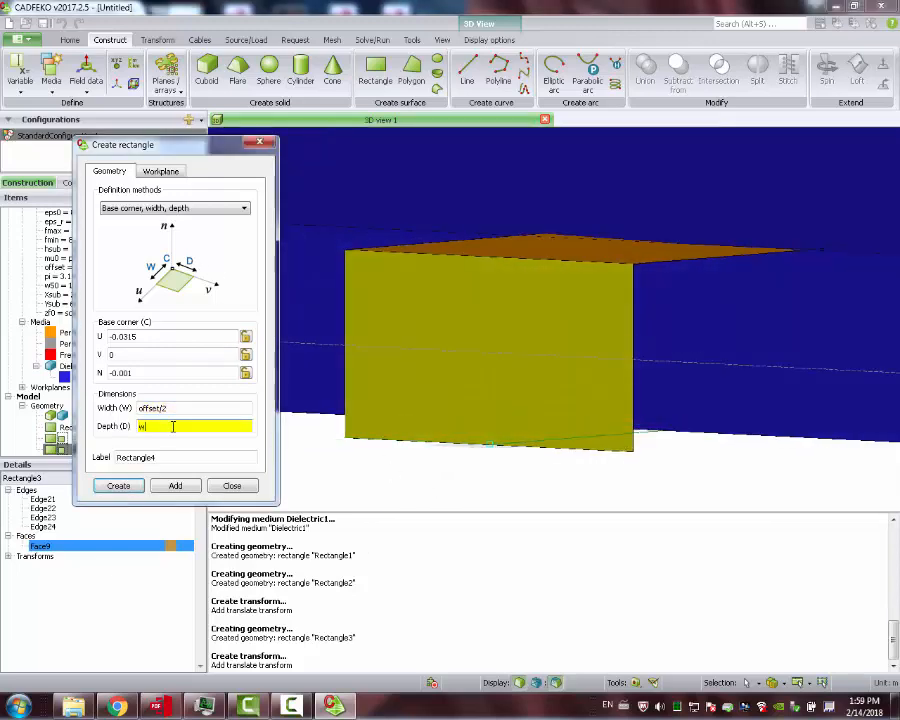
{"action": "left_click_drag", "start_coordinate": [637, 454], "coordinate": [591, 354]}
{"action": "scroll", "coordinate": [591, 354], "scroll_direction": "down", "scroll_amount": 4}
{"action": "mouse_move", "coordinate": [556, 398]}
{"action": "left_mouse_down"}
{"action": "mouse_move", "coordinate": [541, 342]}
{"action": "mouse_move", "coordinate": [569, 412]}
{"action": "left_mouse_up"}
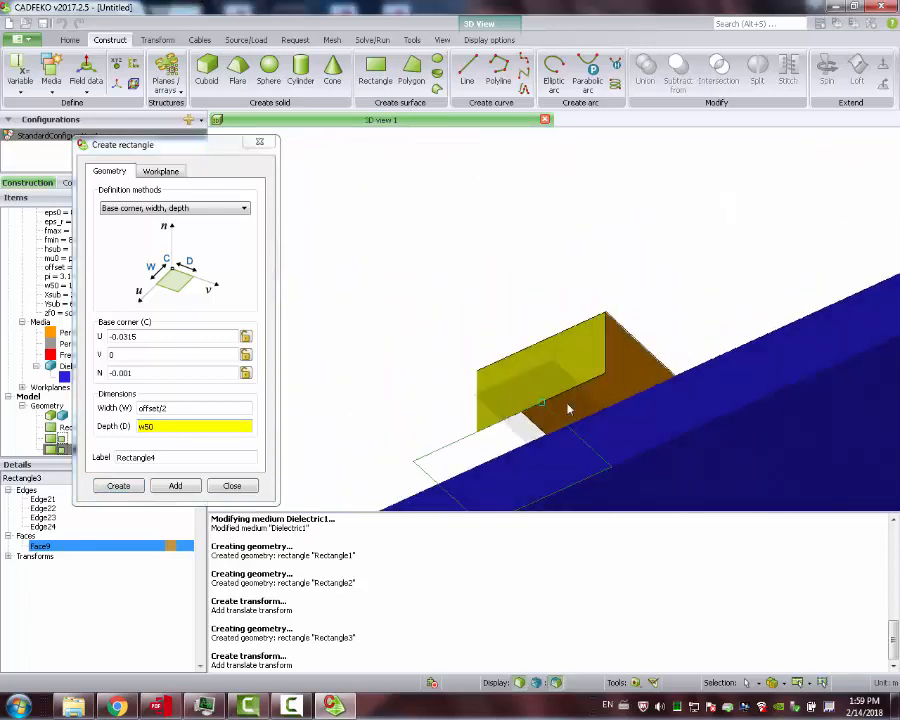
Step: Switch the fourth rectangle's definition to base centre, width, depth and create it at the foot of the vertical rectangle
{"action": "left_click", "coordinate": [199, 209]}
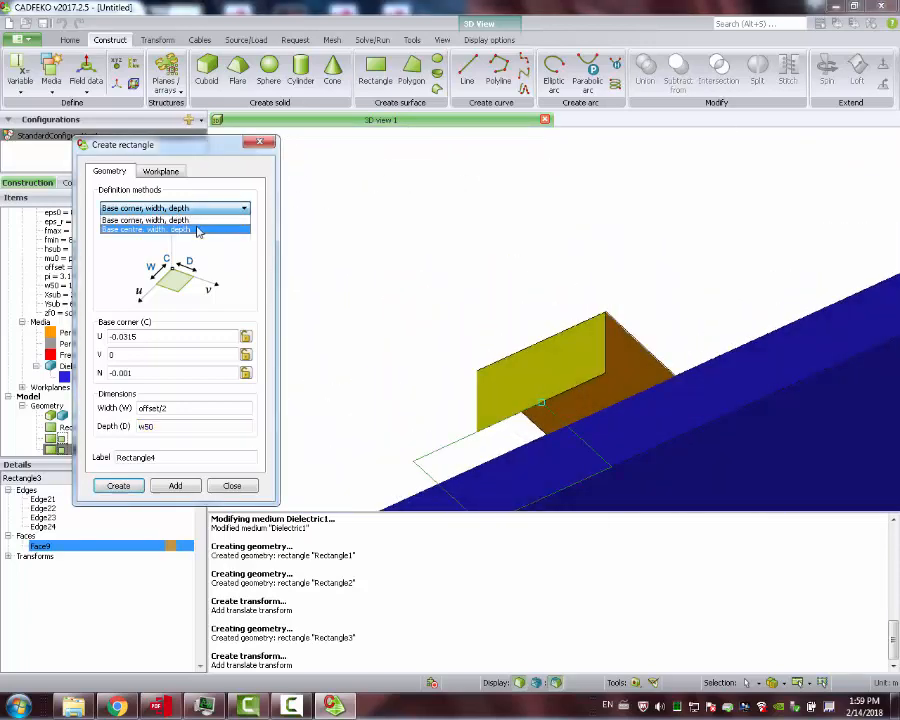
{"action": "left_click", "coordinate": [197, 229]}
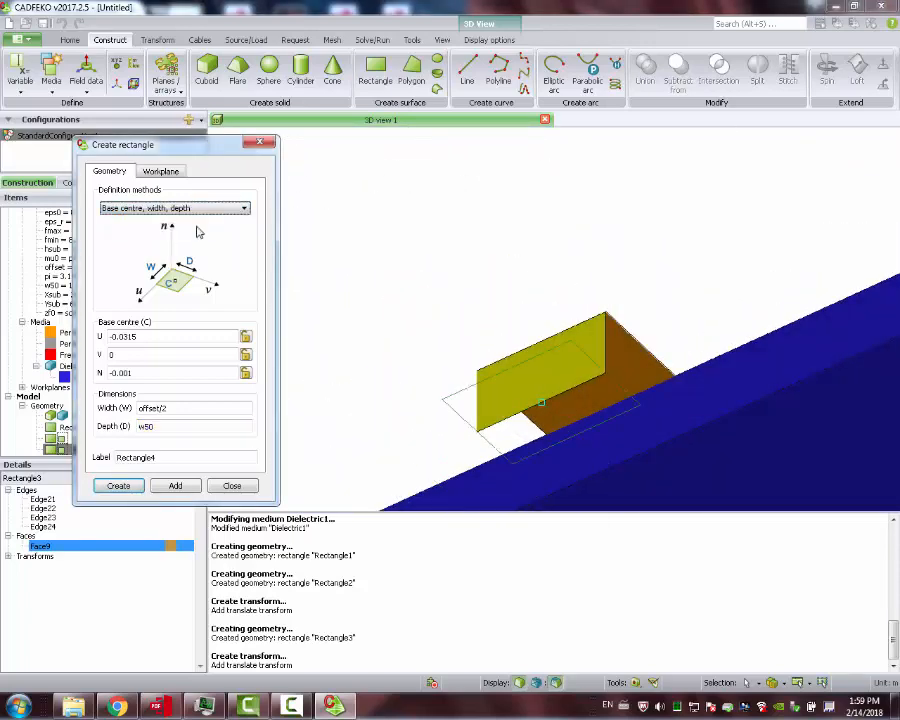
{"action": "left_click", "coordinate": [185, 425]}
{"action": "left_click_drag", "start_coordinate": [461, 316], "coordinate": [476, 383]}
{"action": "left_click", "coordinate": [120, 487]}
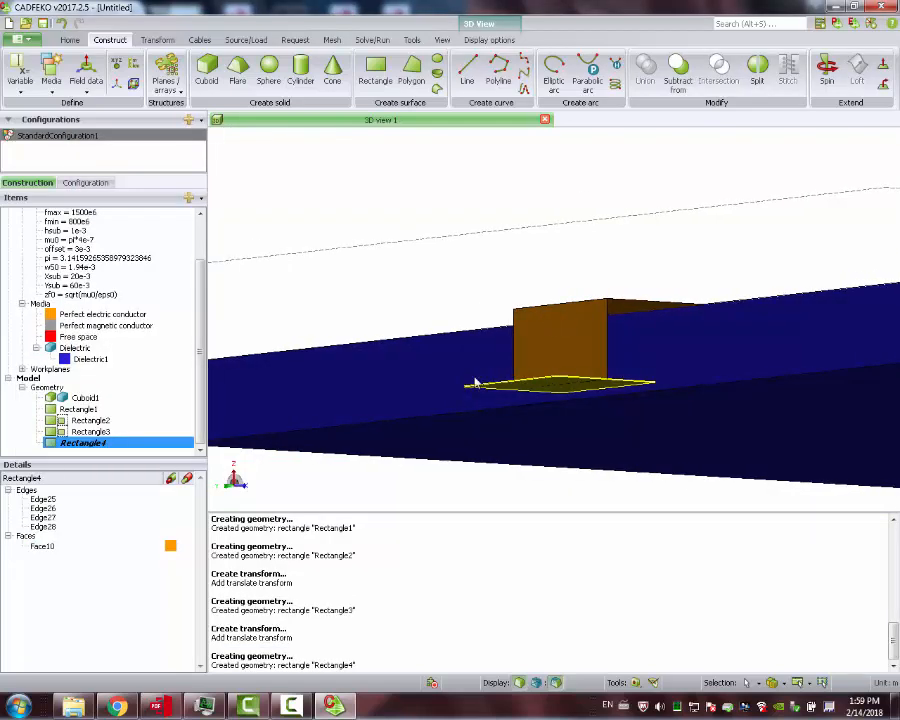
Step: Translate the fourth rectangle from its corner at U -0.03225, V -0.00097, N -0.001 to the vertical rectangle's lower corner at U -0.0315
{"action": "left_click", "coordinate": [557, 384]}
{"action": "left_click", "coordinate": [557, 384]}
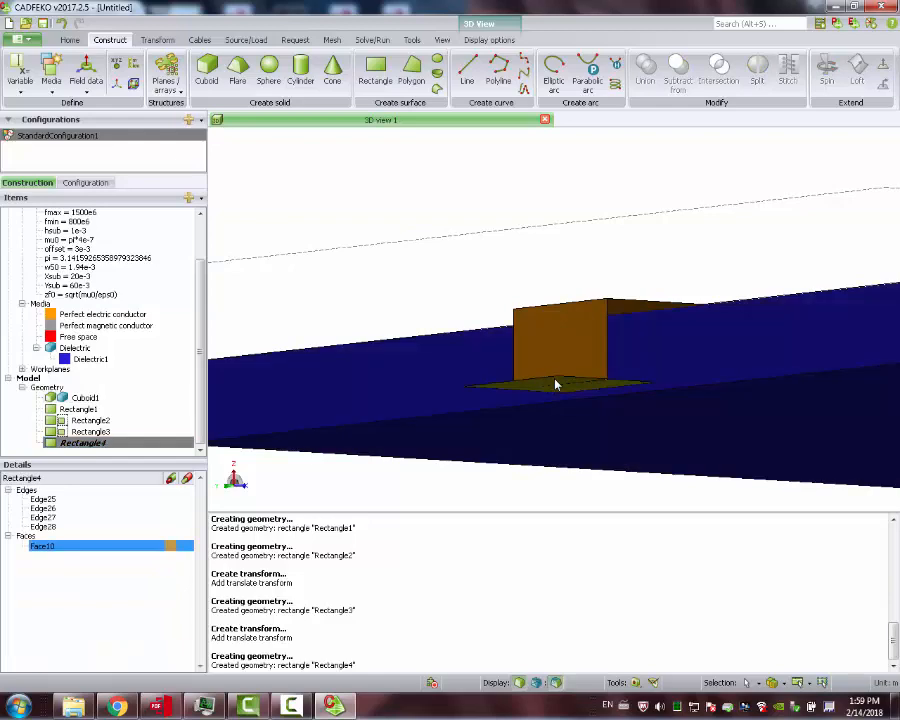
{"action": "left_click_drag", "start_coordinate": [556, 378], "coordinate": [551, 430]}
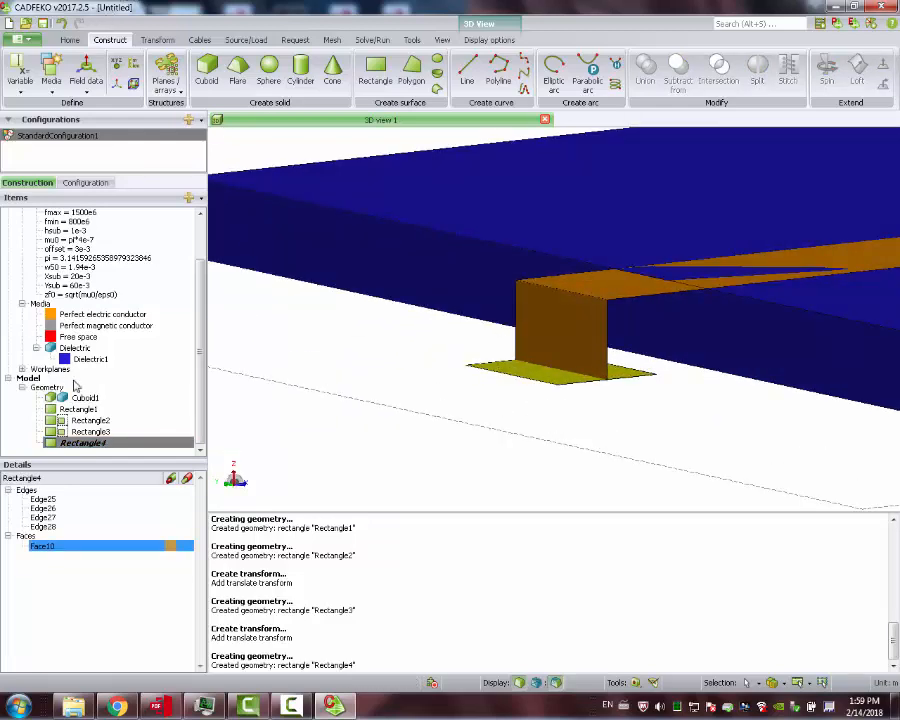
{"action": "left_click", "coordinate": [68, 444]}
{"action": "left_click", "coordinate": [160, 39]}
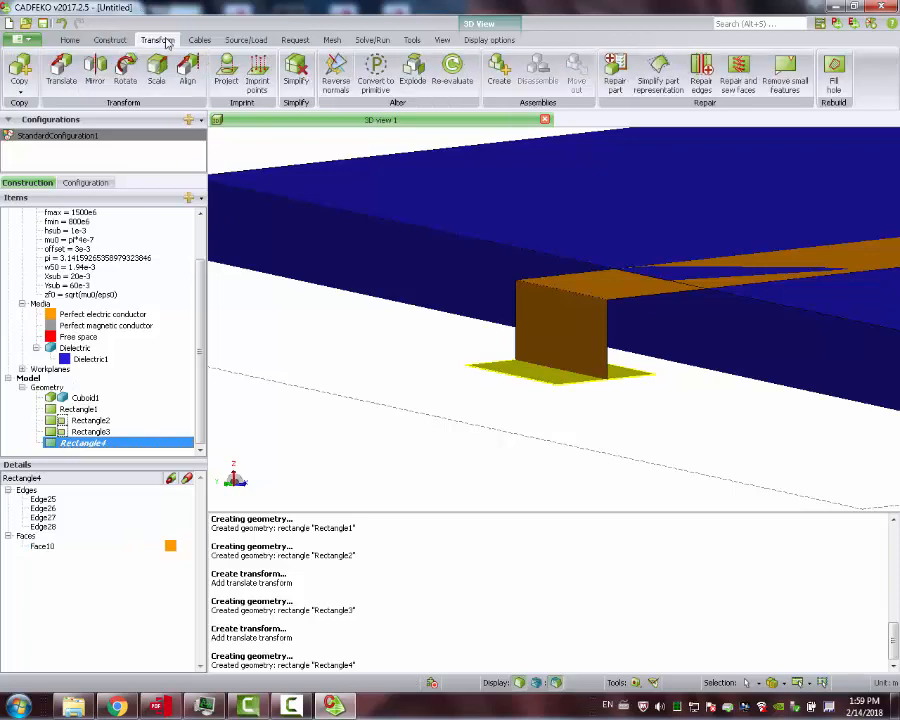
{"action": "left_click", "coordinate": [58, 74]}
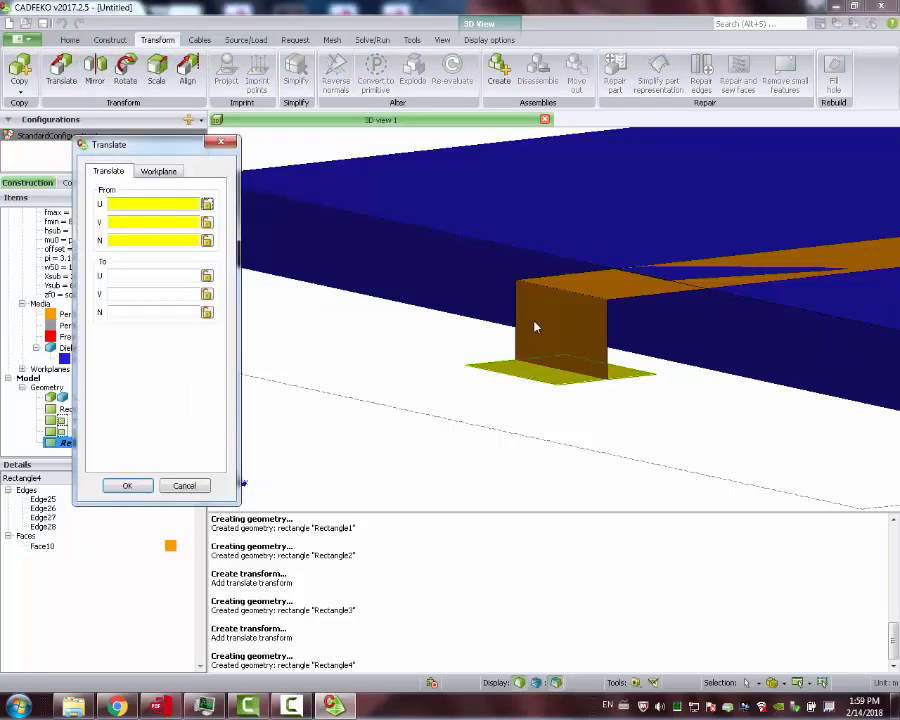
{"action": "left_click", "coordinate": [556, 387]}
{"action": "left_click", "coordinate": [606, 382]}
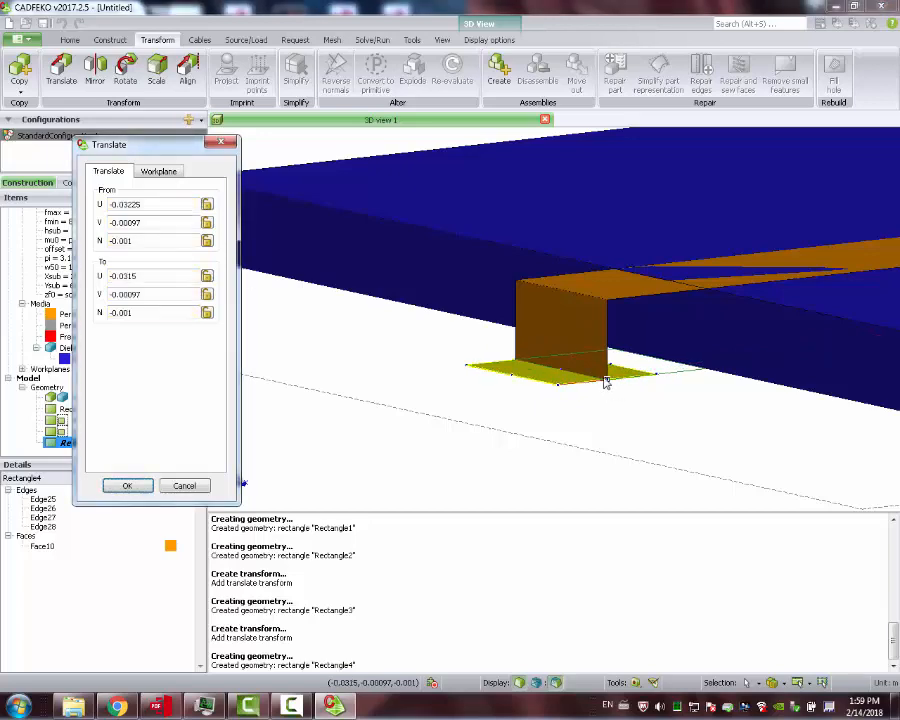
{"action": "left_click", "coordinate": [133, 487]}
{"action": "mouse_move", "coordinate": [468, 368]}
{"action": "left_mouse_down"}
{"action": "mouse_move", "coordinate": [461, 299]}
{"action": "mouse_move", "coordinate": [374, 171]}
{"action": "mouse_move", "coordinate": [438, 325]}
{"action": "mouse_move", "coordinate": [477, 386]}
{"action": "left_mouse_up"}
{"action": "scroll", "coordinate": [505, 348], "scroll_direction": "down", "scroll_amount": 10}
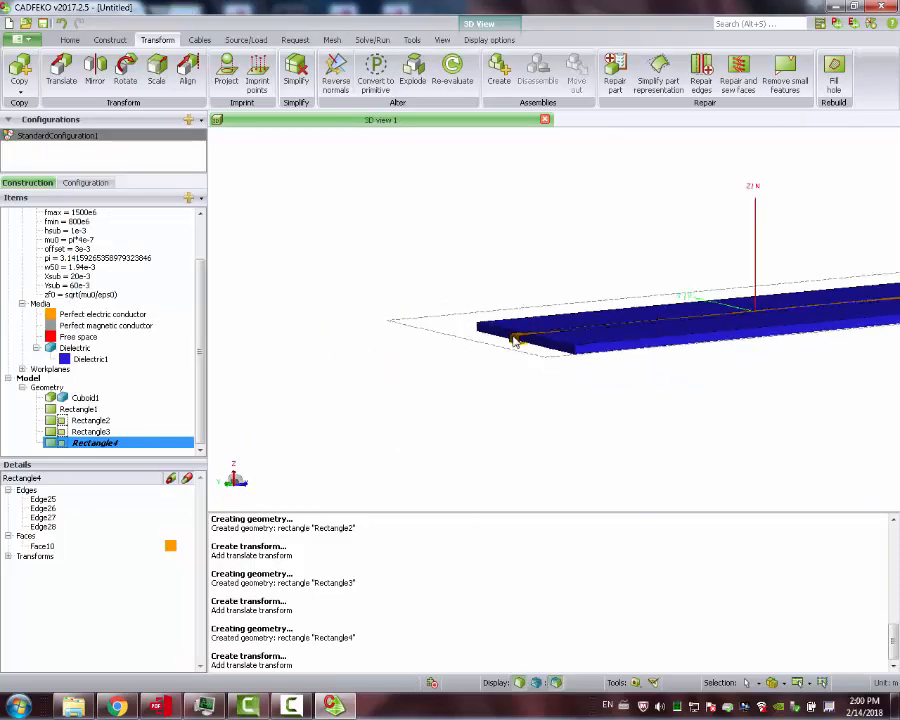
Step: Start a fifth rectangle for the strip's opposite end, defined by base centre, width, depth
{"action": "mouse_move", "coordinate": [782, 314]}
{"action": "left_mouse_down"}
{"action": "mouse_move", "coordinate": [849, 329]}
{"action": "mouse_move", "coordinate": [780, 303]}
{"action": "mouse_move", "coordinate": [554, 322]}
{"action": "left_mouse_up"}
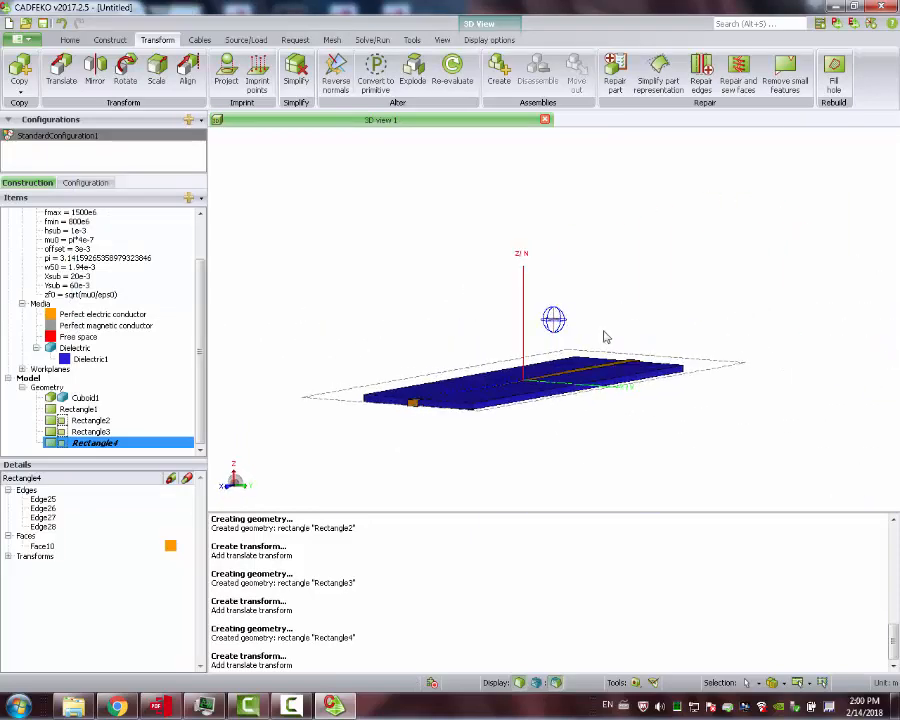
{"action": "mouse_move", "coordinate": [418, 422]}
{"action": "left_mouse_down"}
{"action": "mouse_move", "coordinate": [404, 406]}
{"action": "mouse_move", "coordinate": [412, 257]}
{"action": "mouse_move", "coordinate": [402, 225]}
{"action": "mouse_move", "coordinate": [297, 249]}
{"action": "mouse_move", "coordinate": [286, 216]}
{"action": "mouse_move", "coordinate": [270, 230]}
{"action": "mouse_move", "coordinate": [306, 230]}
{"action": "mouse_move", "coordinate": [335, 312]}
{"action": "mouse_move", "coordinate": [340, 304]}
{"action": "left_mouse_up"}
{"action": "scroll", "coordinate": [410, 388], "scroll_direction": "up", "scroll_amount": 6}
{"action": "scroll", "coordinate": [371, 258], "scroll_direction": "down", "scroll_amount": 5}
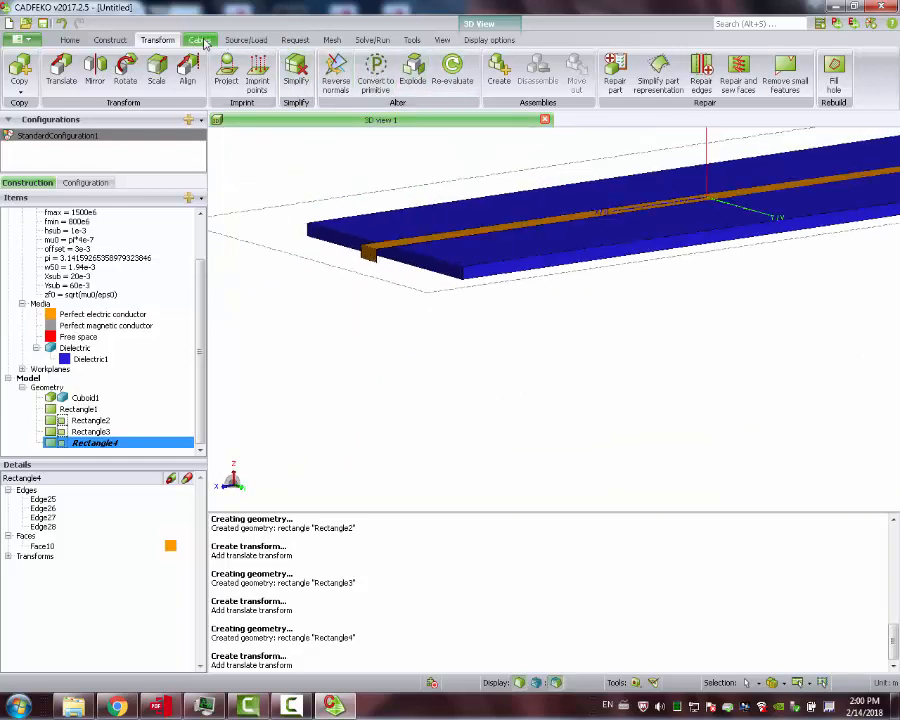
{"action": "left_click", "coordinate": [110, 40]}
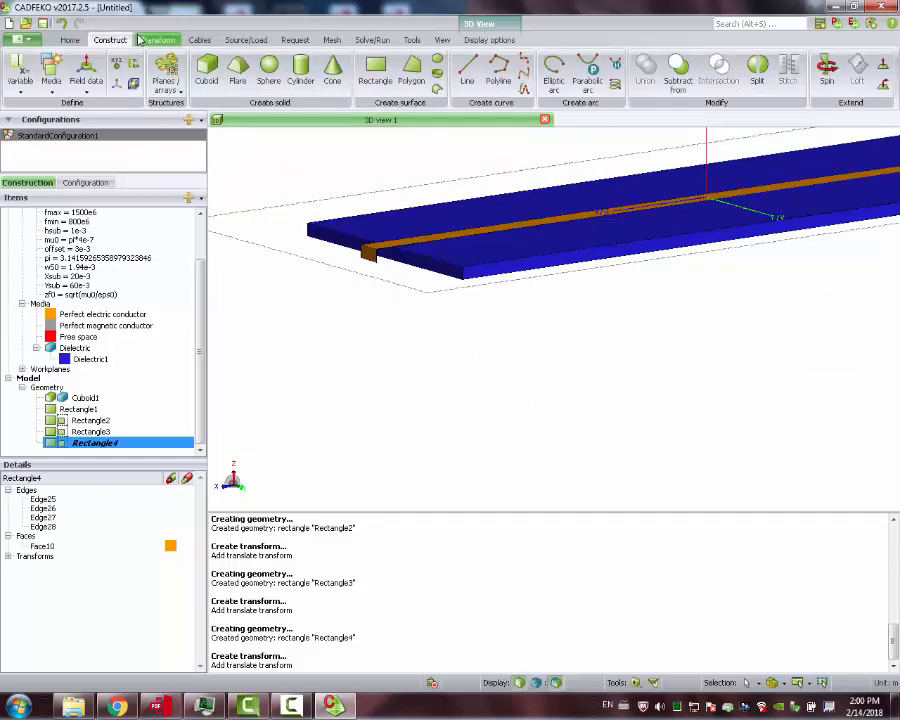
{"action": "left_click", "coordinate": [375, 70]}
{"action": "mouse_move", "coordinate": [374, 279]}
{"action": "left_mouse_down"}
{"action": "mouse_move", "coordinate": [647, 245]}
{"action": "mouse_move", "coordinate": [650, 218]}
{"action": "left_mouse_up"}
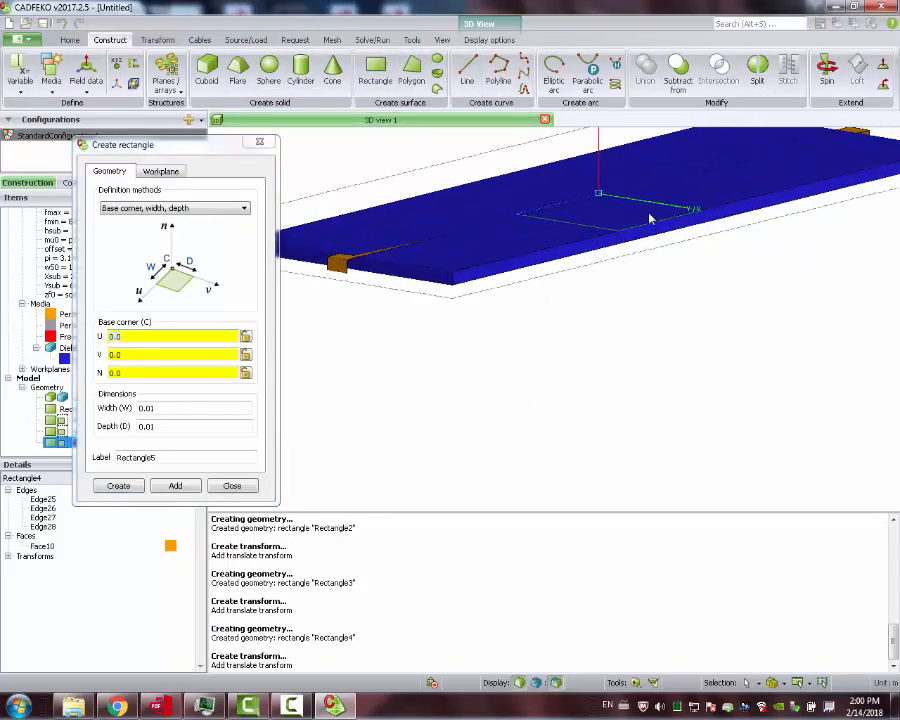
{"action": "left_click", "coordinate": [185, 207]}
{"action": "left_click", "coordinate": [180, 226]}
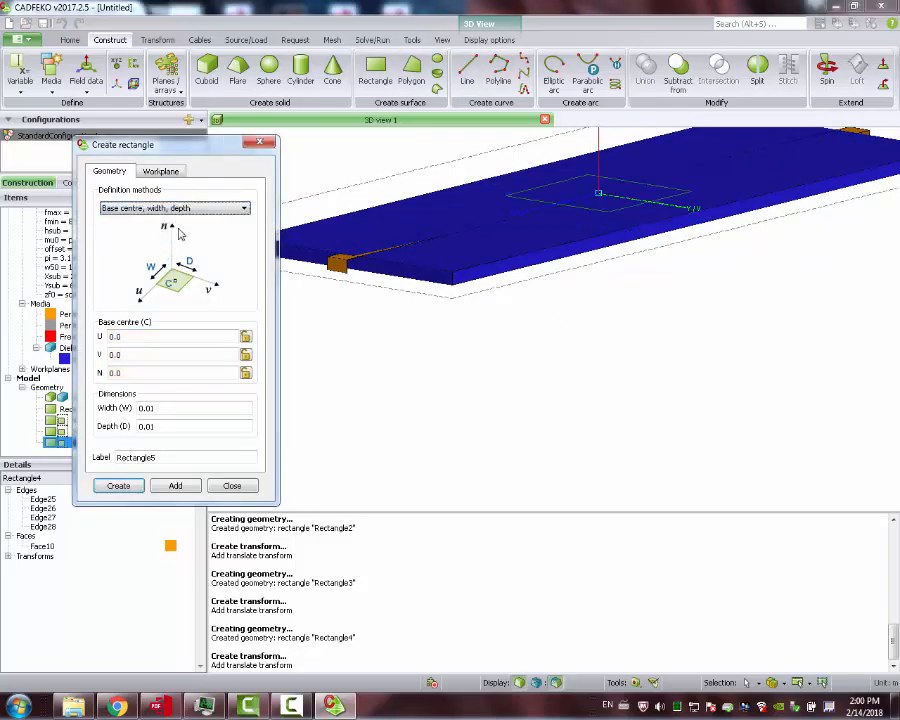
Step: Place the fifth rectangle's base centre on the midpoint of the vertical rectangle's lower edge, at U 0.0315, V 0, N -0.001
{"action": "left_click_drag", "start_coordinate": [368, 313], "coordinate": [550, 312]}
{"action": "left_click", "coordinate": [163, 352]}
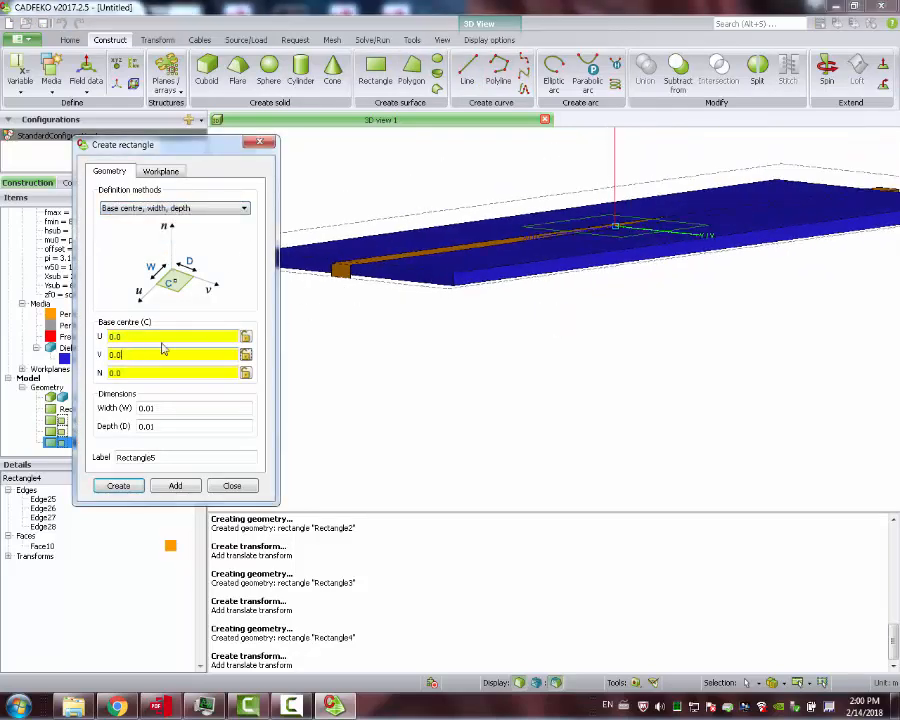
{"action": "scroll", "coordinate": [340, 265], "scroll_direction": "up", "scroll_amount": 5}
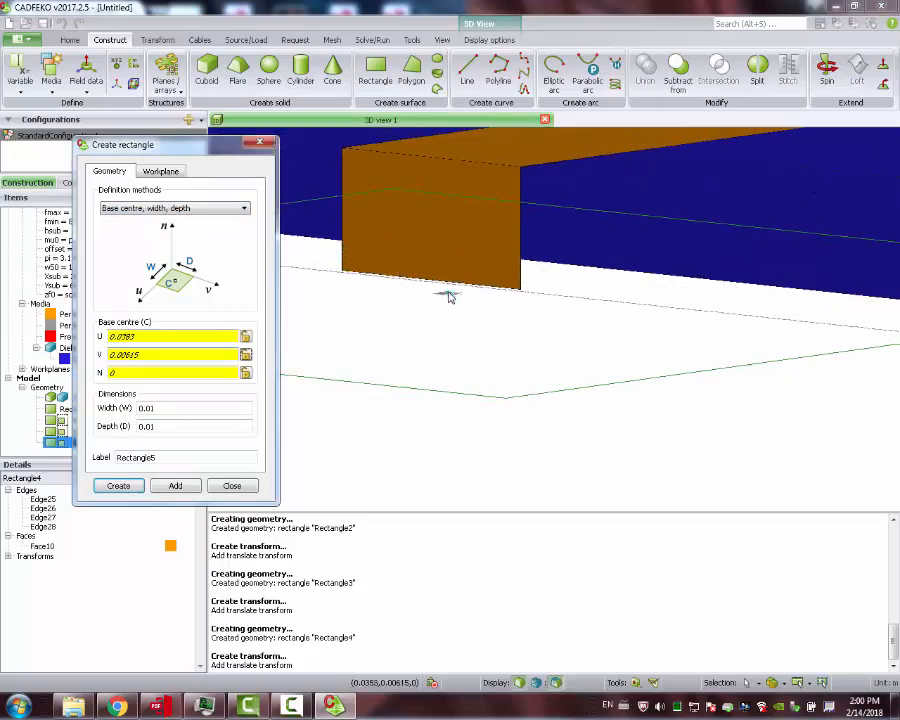
{"action": "left_click", "coordinate": [433, 283]}
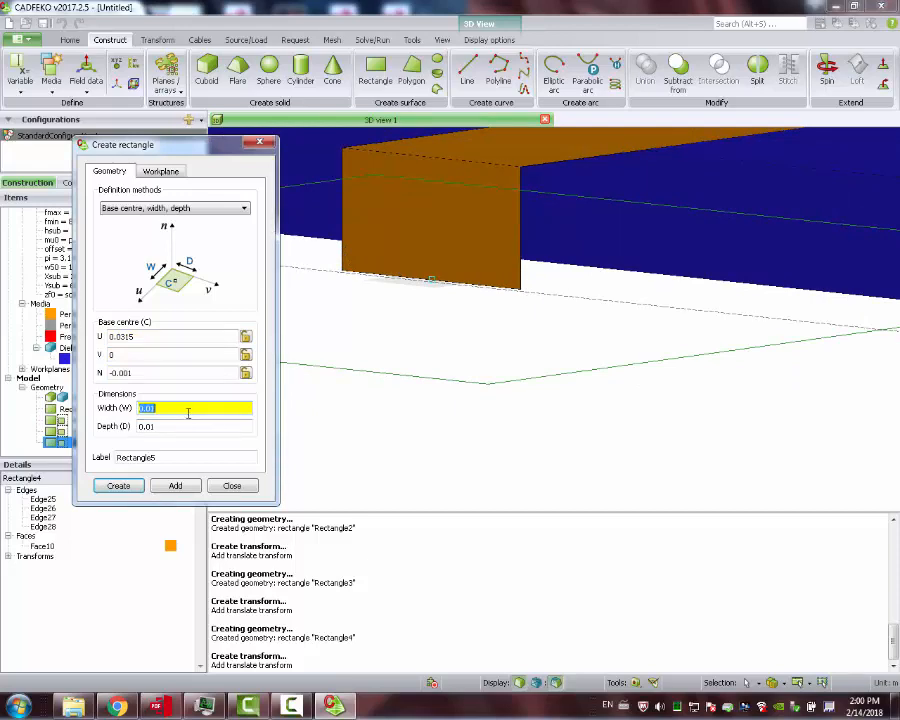
Step: Try width w50 and depth offset/2 for the fifth rectangle and check the preview against the vertical rectangle
{"action": "type", "text": "w50"}
{"action": "key", "text": "Tab"}
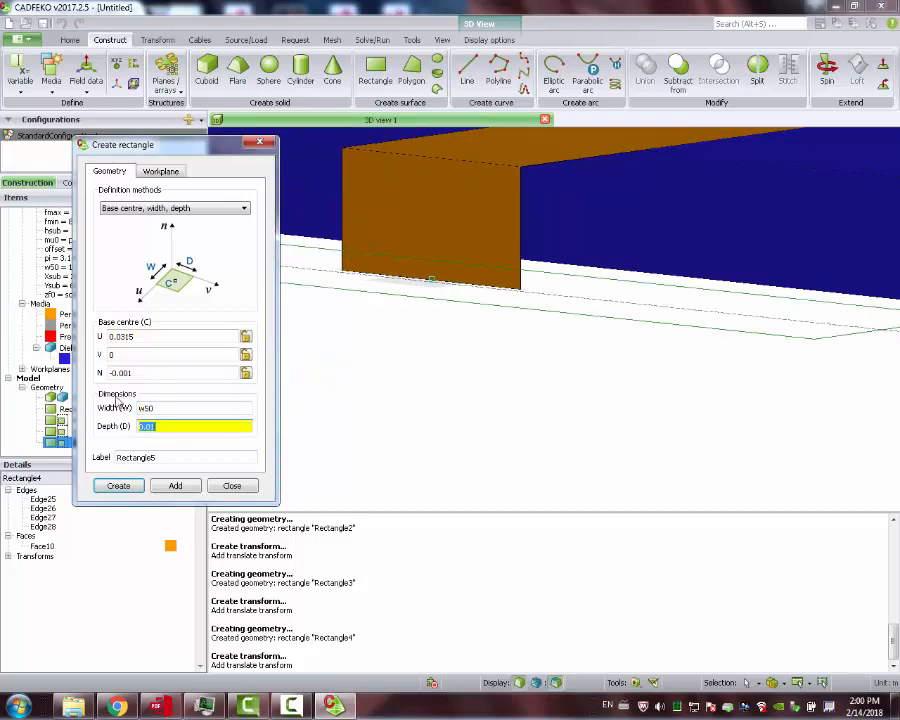
{"action": "type", "text": "offset/2/2"}
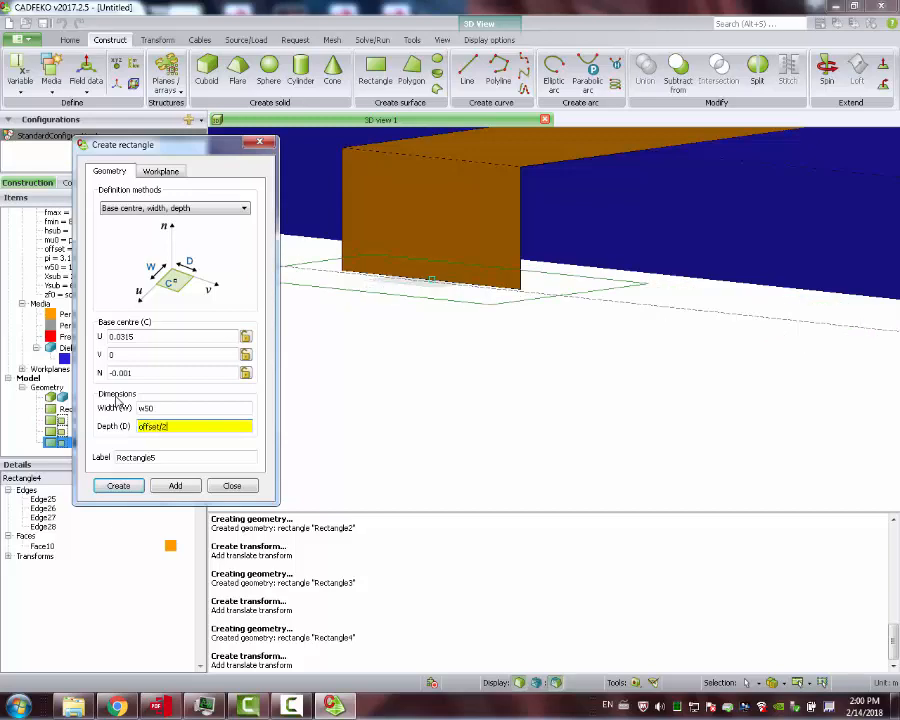
{"action": "left_click_drag", "start_coordinate": [418, 374], "coordinate": [428, 268]}
{"action": "scroll", "coordinate": [429, 270], "scroll_direction": "down", "scroll_amount": 3}
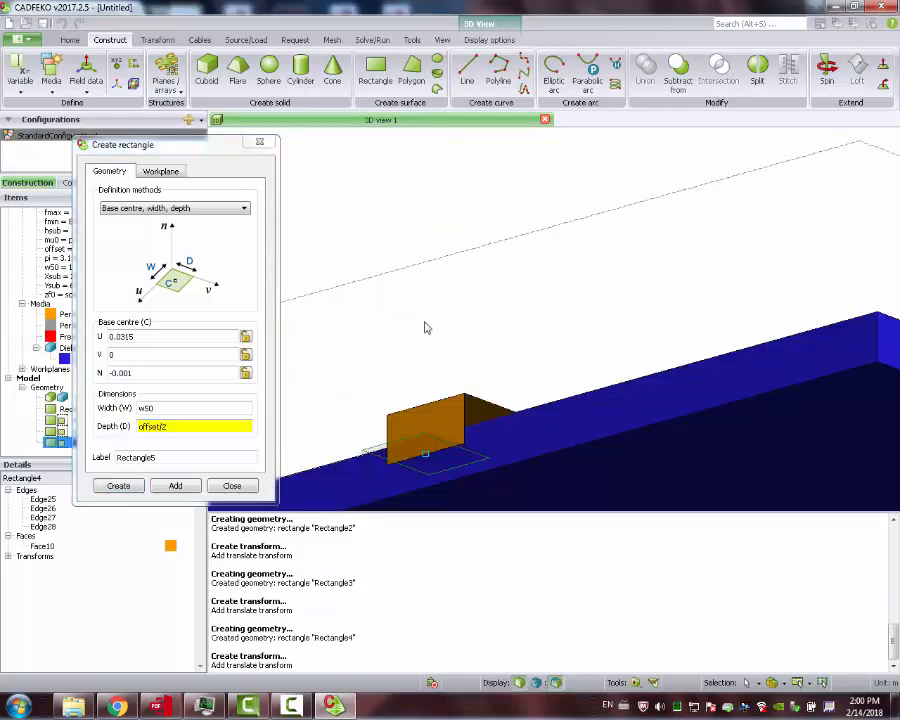
{"action": "scroll", "coordinate": [424, 395], "scroll_direction": "up", "scroll_amount": 3}
{"action": "left_click_drag", "start_coordinate": [478, 482], "coordinate": [490, 440]}
{"action": "scroll", "coordinate": [490, 440], "scroll_direction": "down", "scroll_amount": 3}
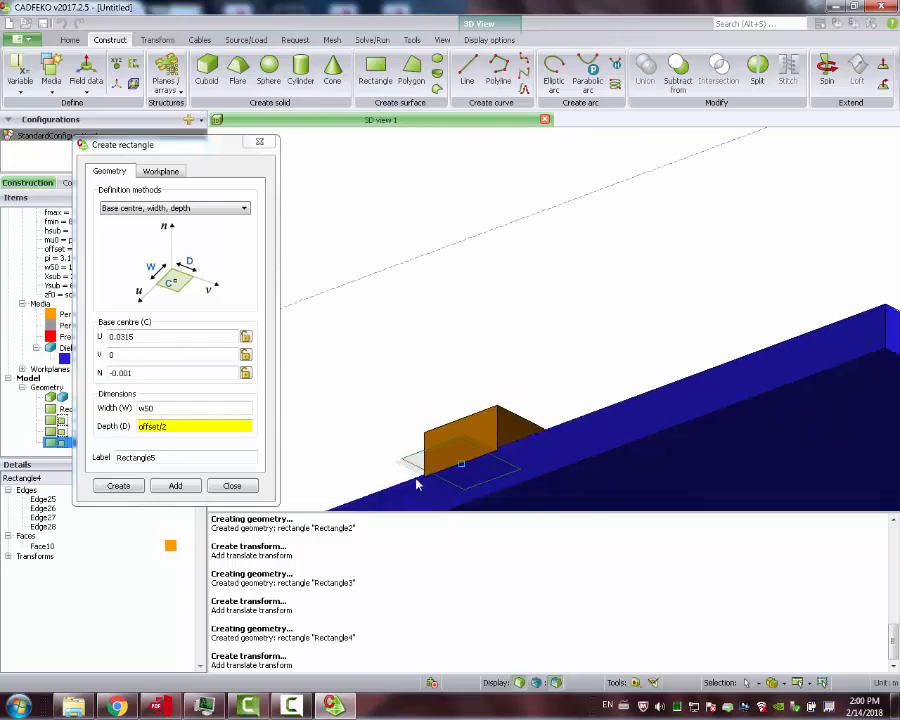
{"action": "left_click_drag", "start_coordinate": [418, 484], "coordinate": [519, 311]}
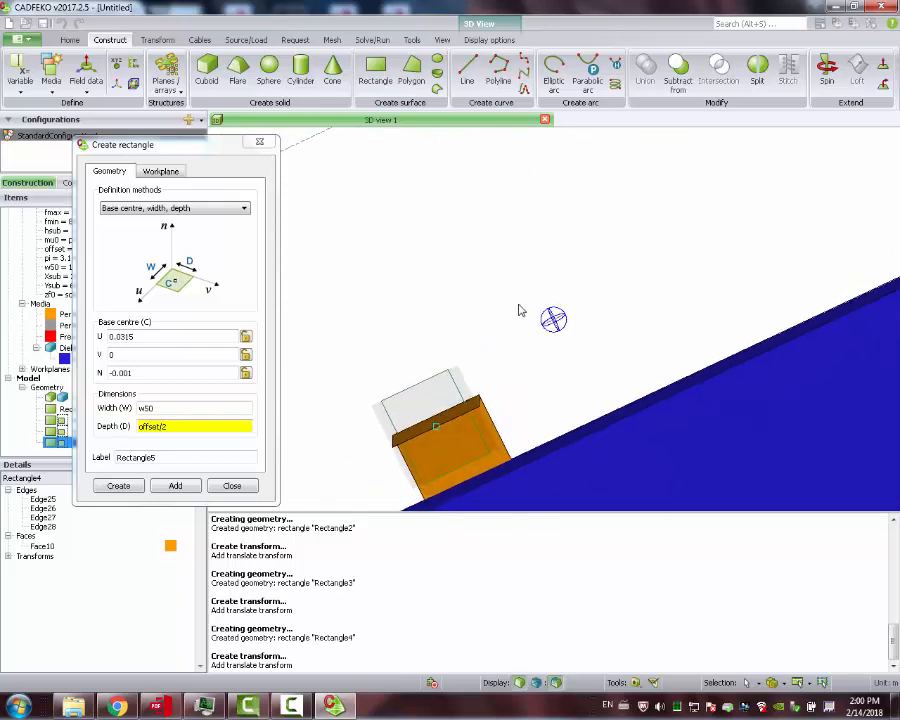
Step: Swap the fifth rectangle's dimensions to width offset/2 and depth w50, and create it
{"action": "left_click", "coordinate": [175, 426]}
{"action": "double_click", "coordinate": [152, 424]}
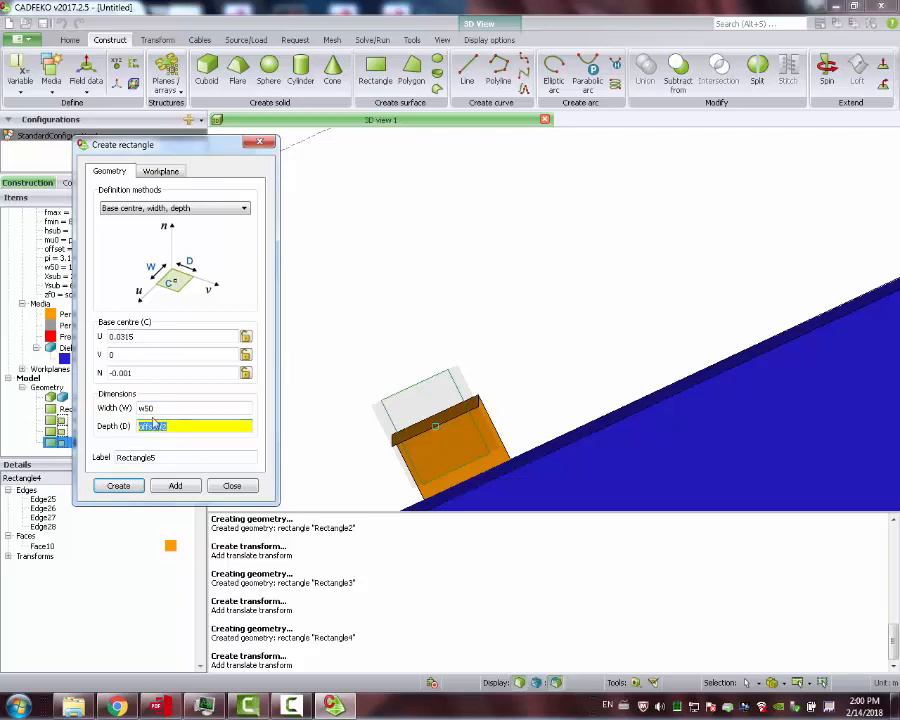
{"action": "key", "text": "ctrl+x"}
{"action": "double_click", "coordinate": [174, 407]}
{"action": "key", "text": "ctrl+v"}
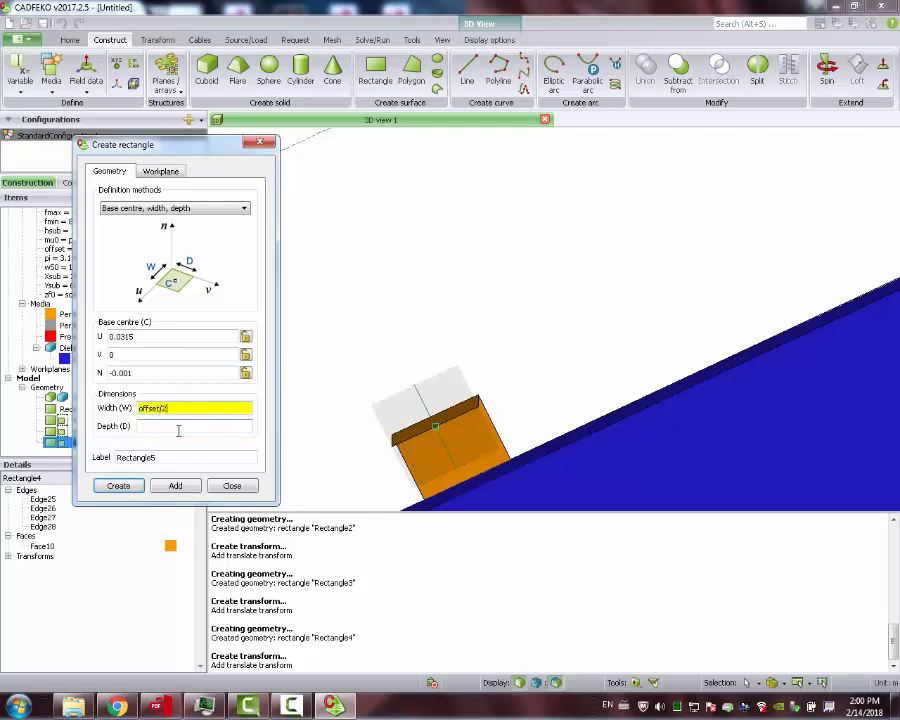
{"action": "left_click", "coordinate": [178, 428]}
{"action": "type", "text": "w50"}
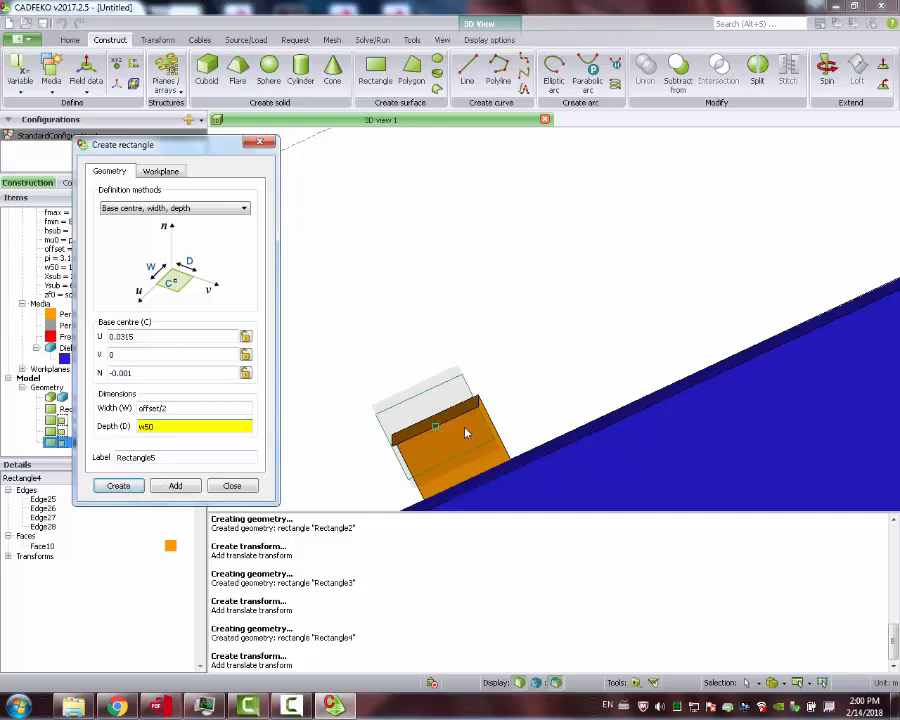
{"action": "left_click", "coordinate": [118, 486]}
Step: Translate the fifth rectangle from its corner at U 0.03225, V 0.00097, N -0.001 to the vertical rectangle's lower corner at U 0.0315
{"action": "left_click_drag", "start_coordinate": [389, 408], "coordinate": [365, 480]}
{"action": "scroll", "coordinate": [530, 257], "scroll_direction": "down", "scroll_amount": 3}
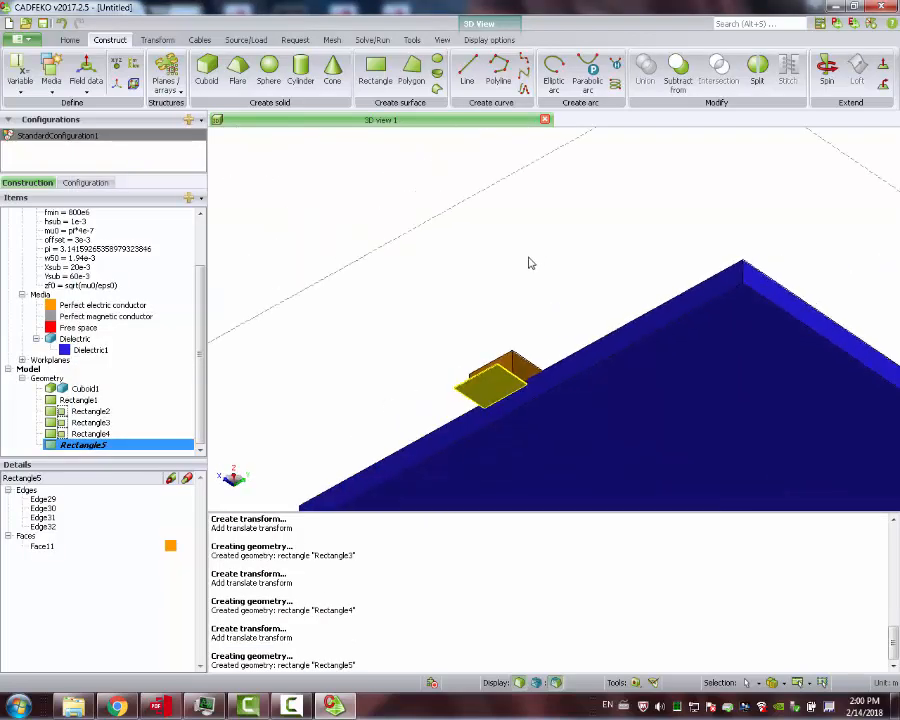
{"action": "left_click_drag", "start_coordinate": [530, 263], "coordinate": [492, 455]}
{"action": "scroll", "coordinate": [507, 286], "scroll_direction": "up", "scroll_amount": 3}
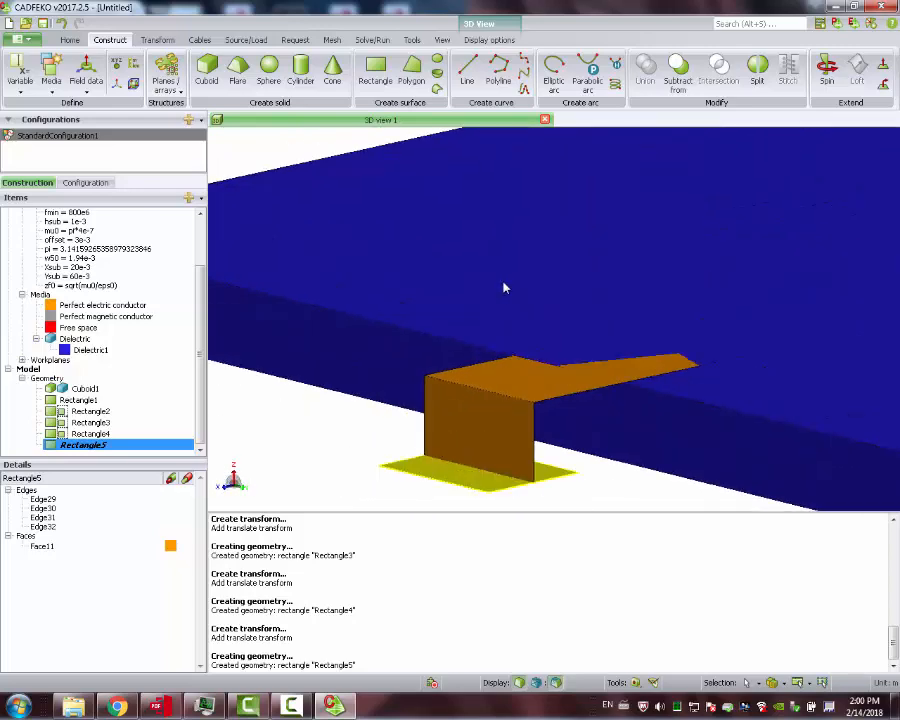
{"action": "left_click_drag", "start_coordinate": [506, 283], "coordinate": [398, 211]}
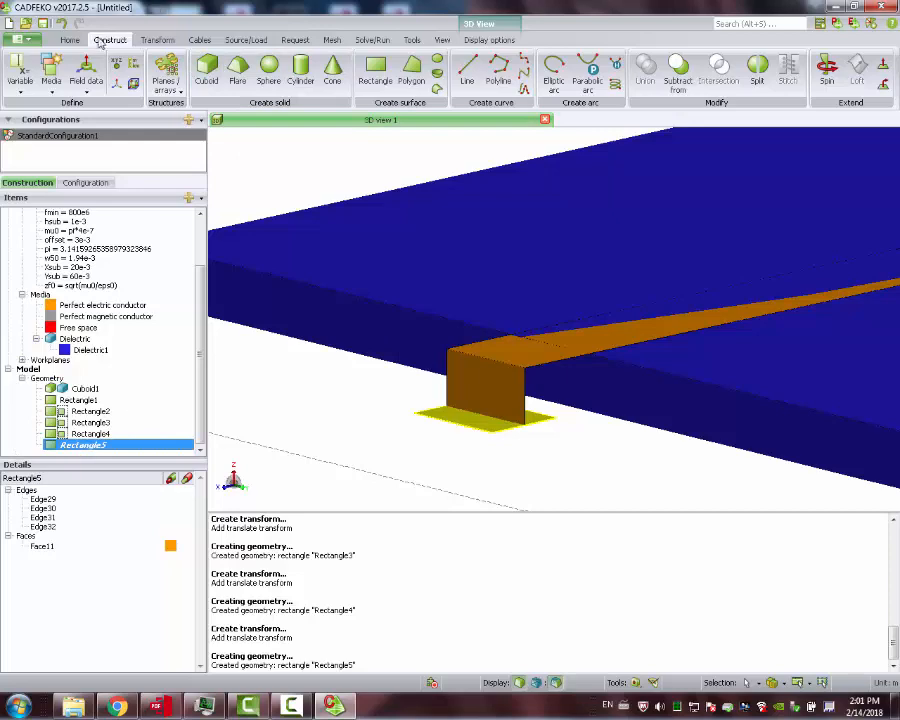
{"action": "left_click", "coordinate": [157, 40]}
{"action": "left_click", "coordinate": [60, 68]}
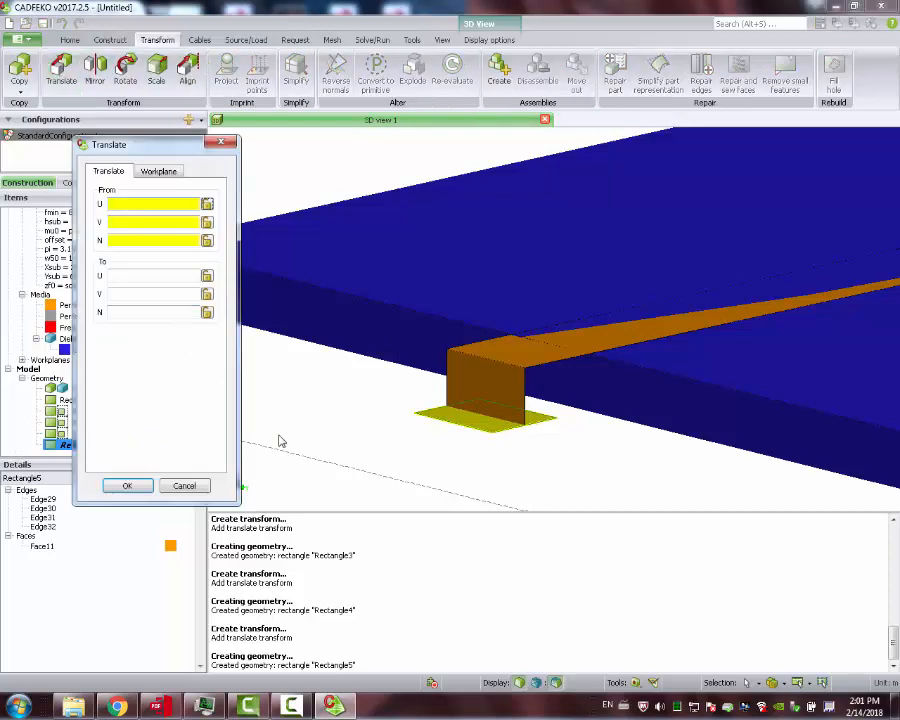
{"action": "left_click", "coordinate": [494, 435]}
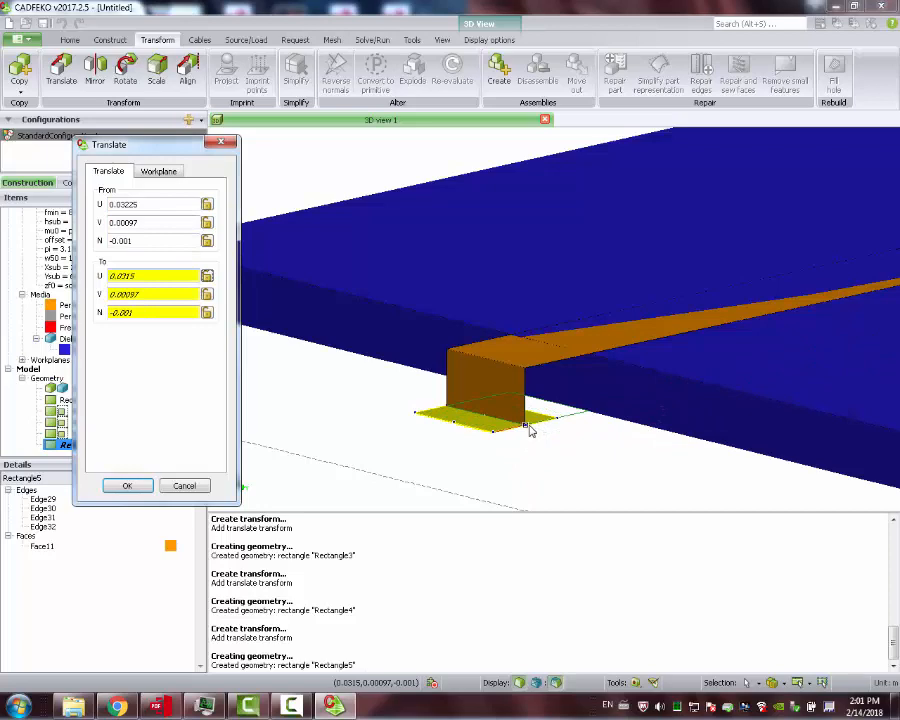
{"action": "left_click", "coordinate": [527, 428]}
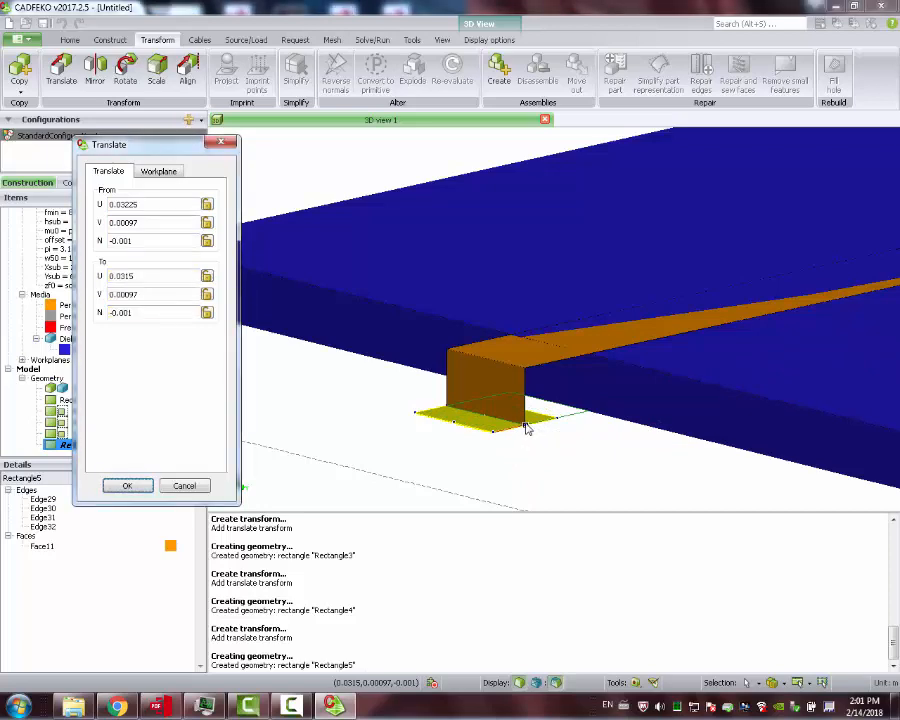
{"action": "key", "text": "Return"}
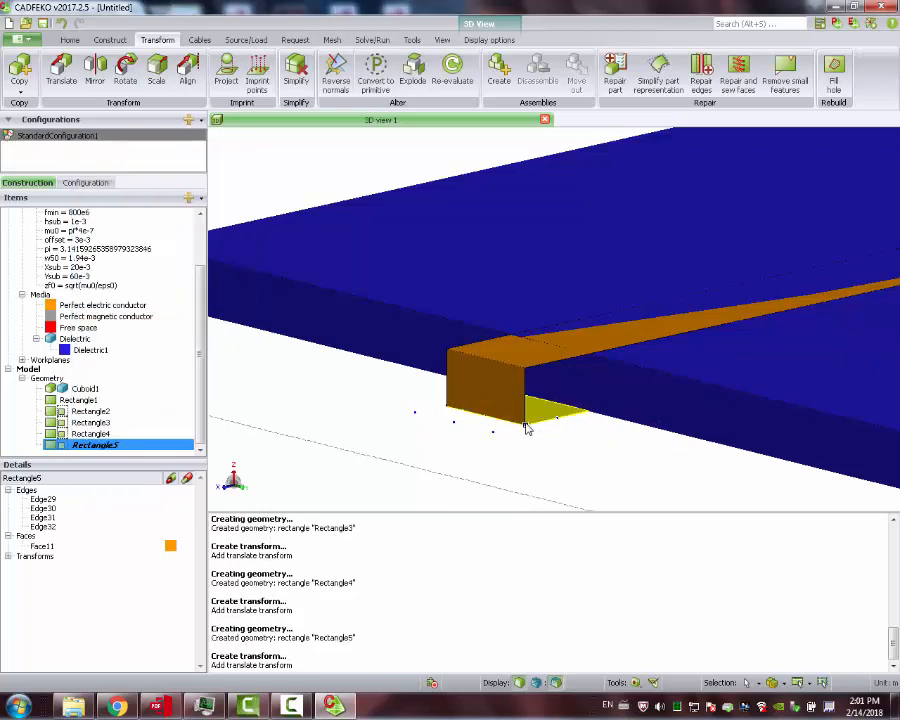
Step: Examine the fifth rectangle's position beneath the strip end and the overall microstrip model from several angles
{"action": "left_click_drag", "start_coordinate": [524, 462], "coordinate": [479, 434]}
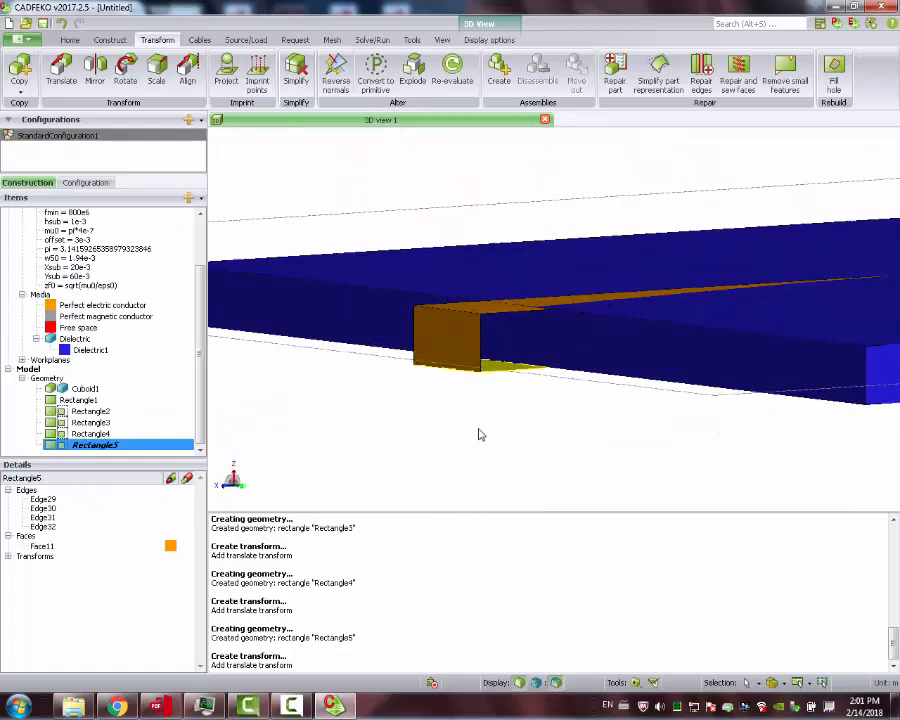
{"action": "scroll", "coordinate": [489, 421], "scroll_direction": "down", "scroll_amount": 6}
{"action": "left_click_drag", "start_coordinate": [530, 374], "coordinate": [735, 401]}
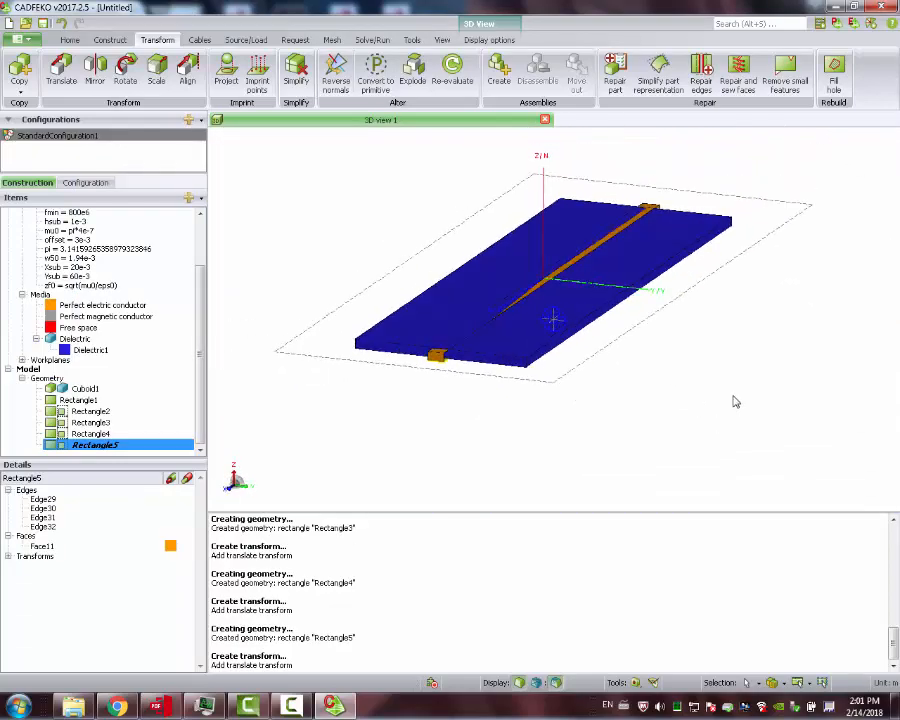
{"action": "scroll", "coordinate": [735, 401], "scroll_direction": "down", "scroll_amount": 4}
{"action": "scroll", "coordinate": [735, 401], "scroll_direction": "up", "scroll_amount": 6}
{"action": "left_click_drag", "start_coordinate": [538, 301], "coordinate": [370, 345]}
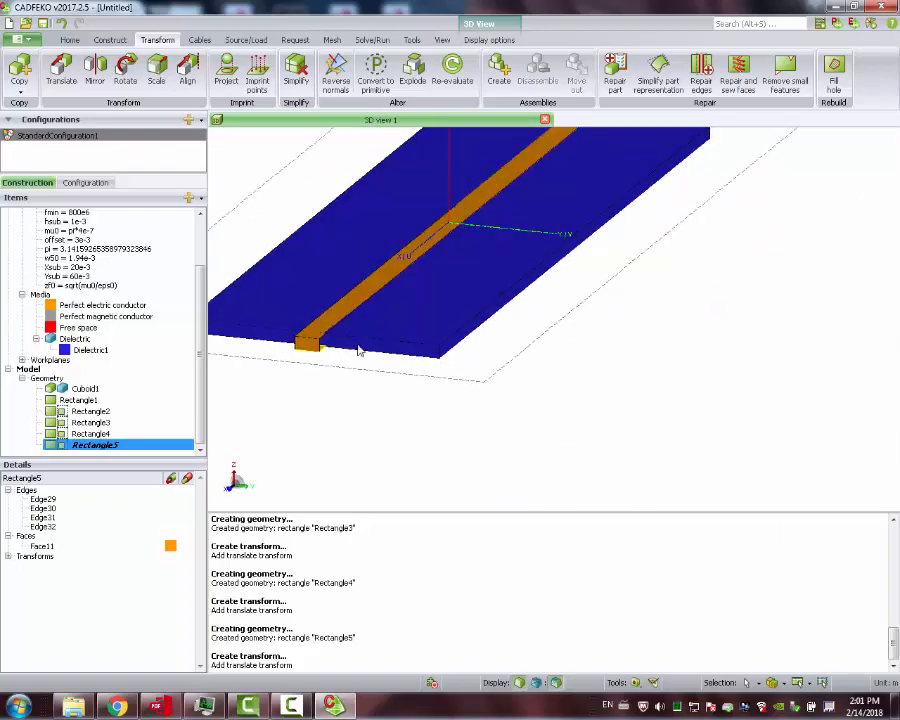
{"action": "scroll", "coordinate": [340, 350], "scroll_direction": "up", "scroll_amount": 3}
{"action": "scroll", "coordinate": [251, 343], "scroll_direction": "up", "scroll_amount": 3}
{"action": "left_click_drag", "start_coordinate": [253, 335], "coordinate": [276, 256]}
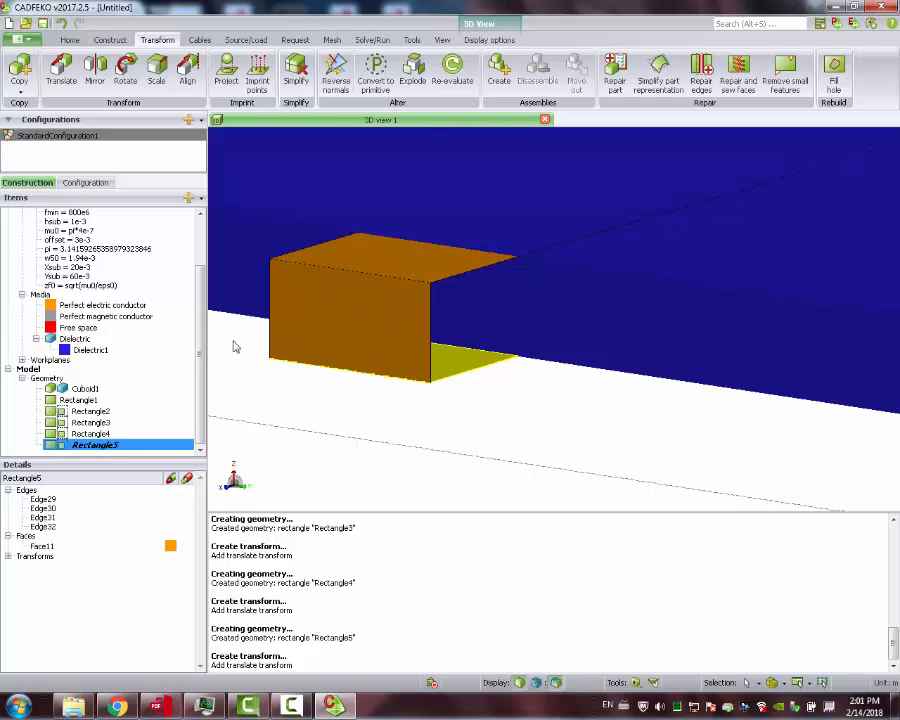
Step: Rename Rectangle3, the vertical feed rectangle at the negative-X end of the strip, to Port1
{"action": "left_click", "coordinate": [86, 388]}
{"action": "scroll", "coordinate": [530, 344], "scroll_direction": "down", "scroll_amount": 5}
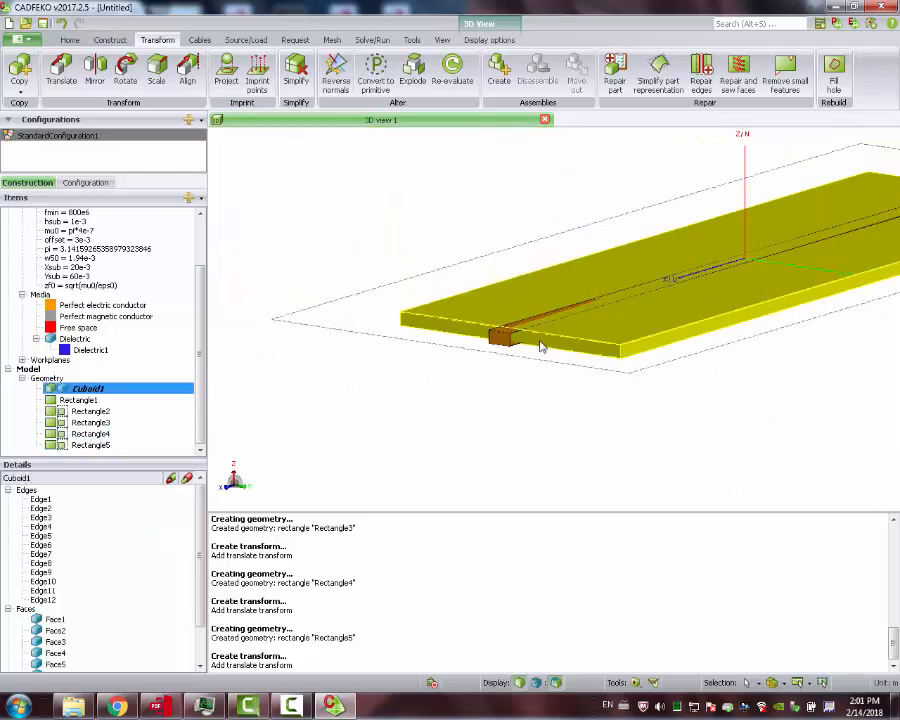
{"action": "left_click_drag", "start_coordinate": [865, 255], "coordinate": [687, 309]}
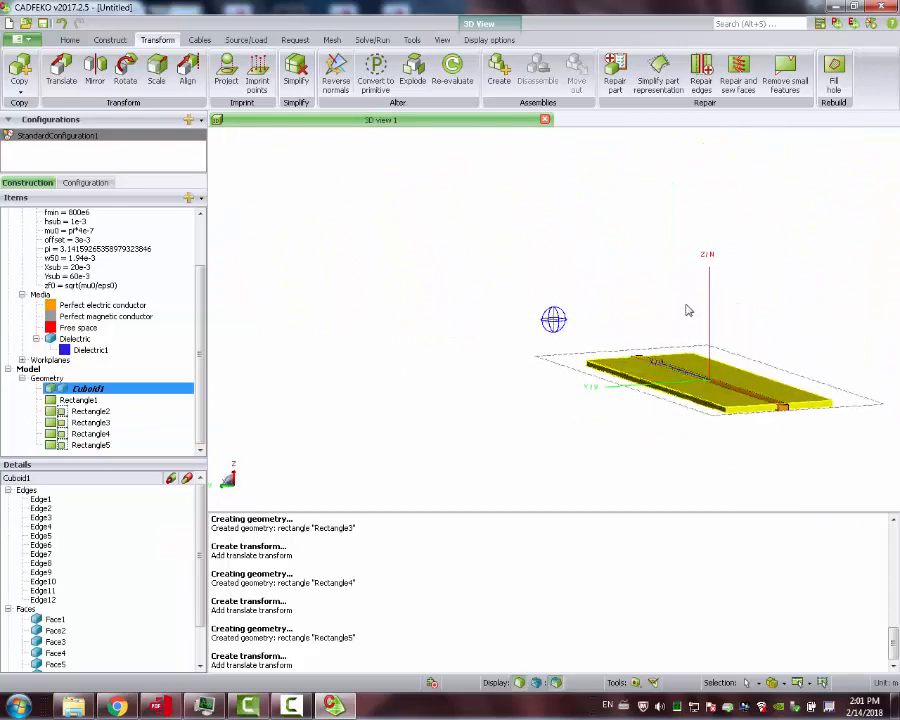
{"action": "left_click", "coordinate": [785, 408]}
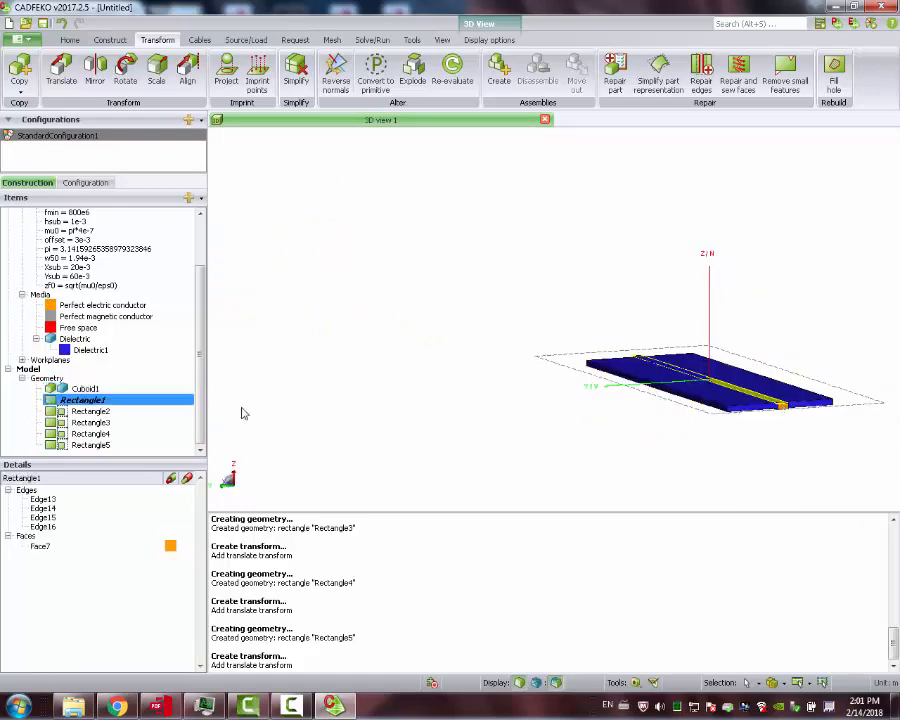
{"action": "scroll", "coordinate": [804, 404], "scroll_direction": "up", "scroll_amount": 5}
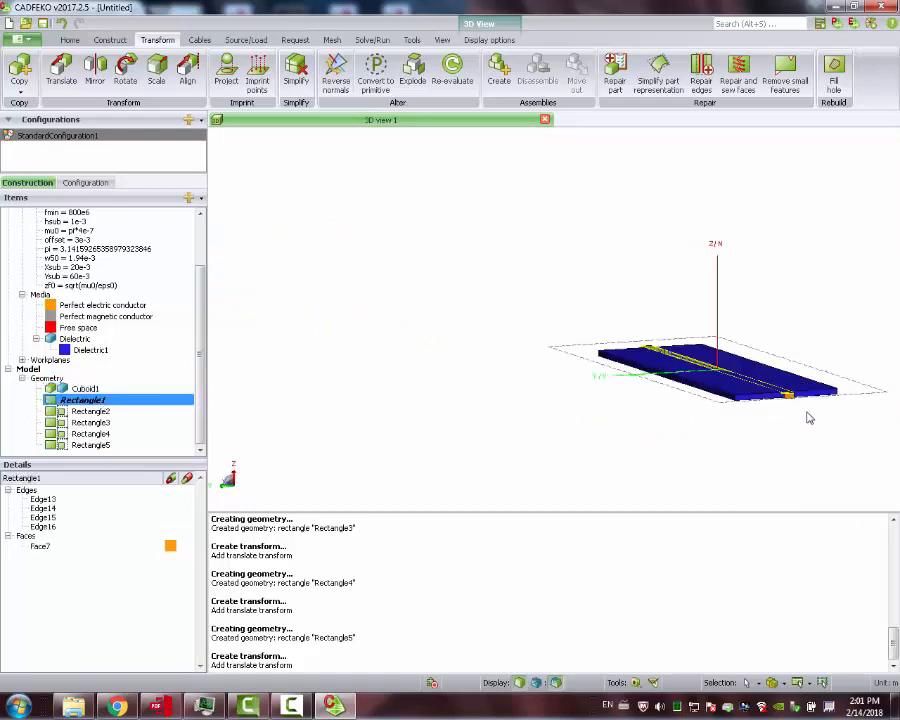
{"action": "mouse_move", "coordinate": [668, 327]}
{"action": "left_mouse_down"}
{"action": "mouse_move", "coordinate": [707, 295]}
{"action": "mouse_move", "coordinate": [697, 323]}
{"action": "left_mouse_up"}
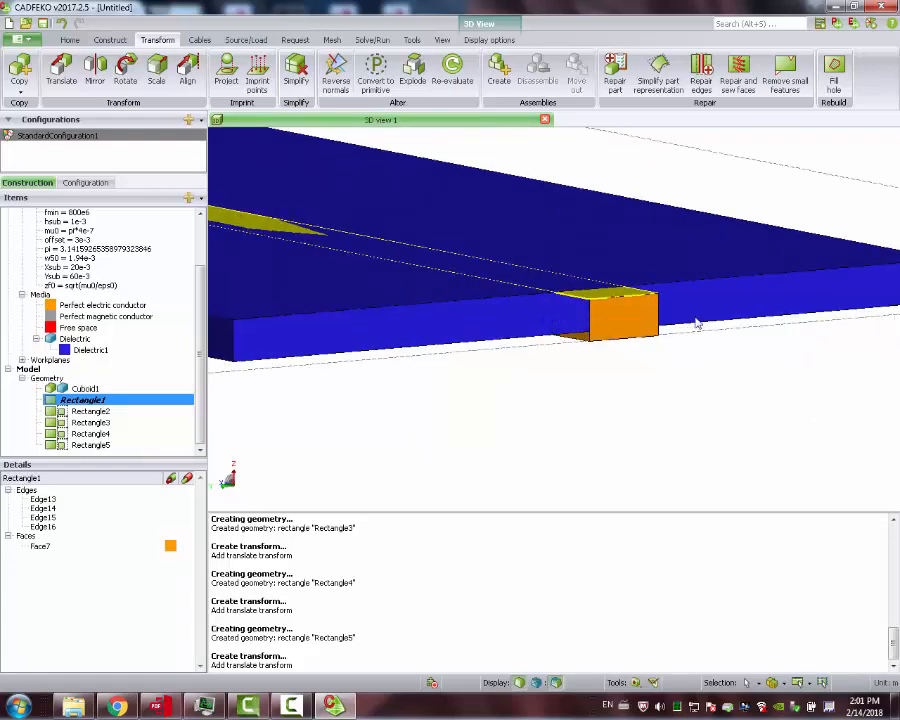
{"action": "left_click", "coordinate": [628, 331]}
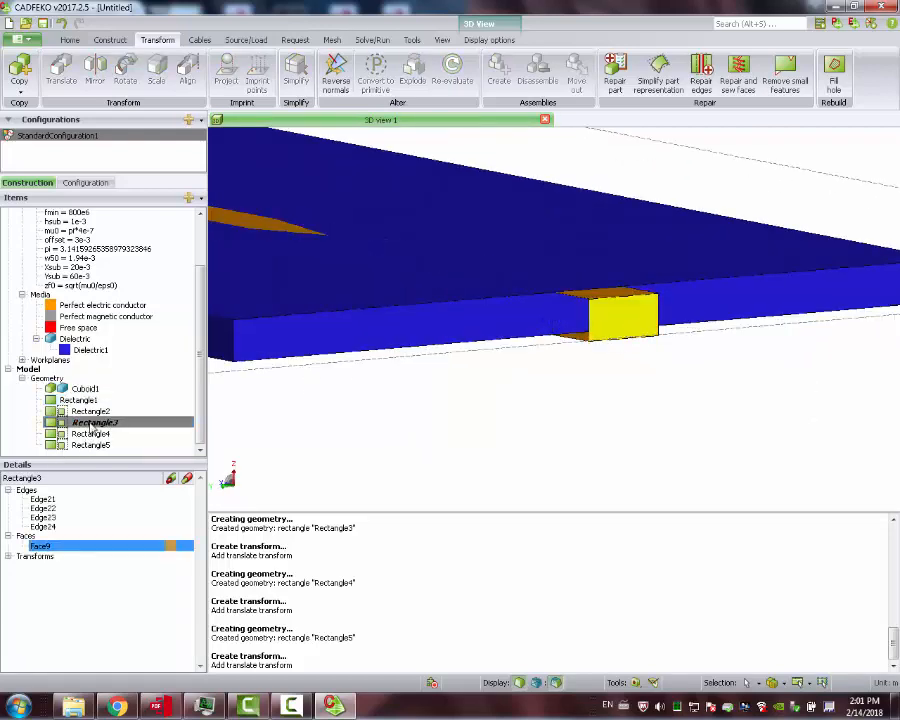
{"action": "right_click", "coordinate": [92, 427]}
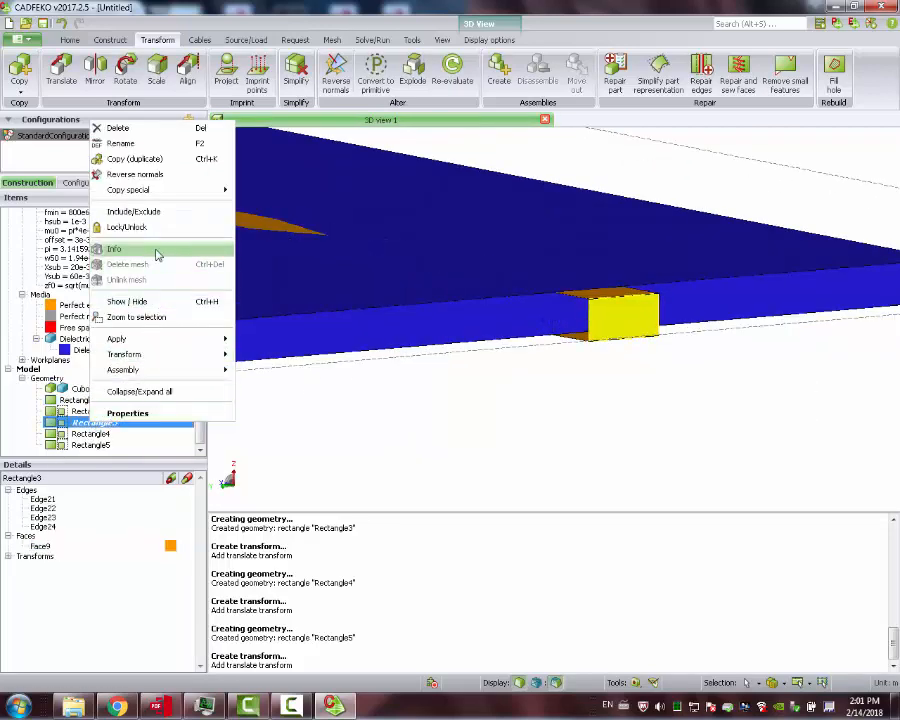
{"action": "mouse_move", "coordinate": [155, 193]}
{"action": "left_click", "coordinate": [120, 143]}
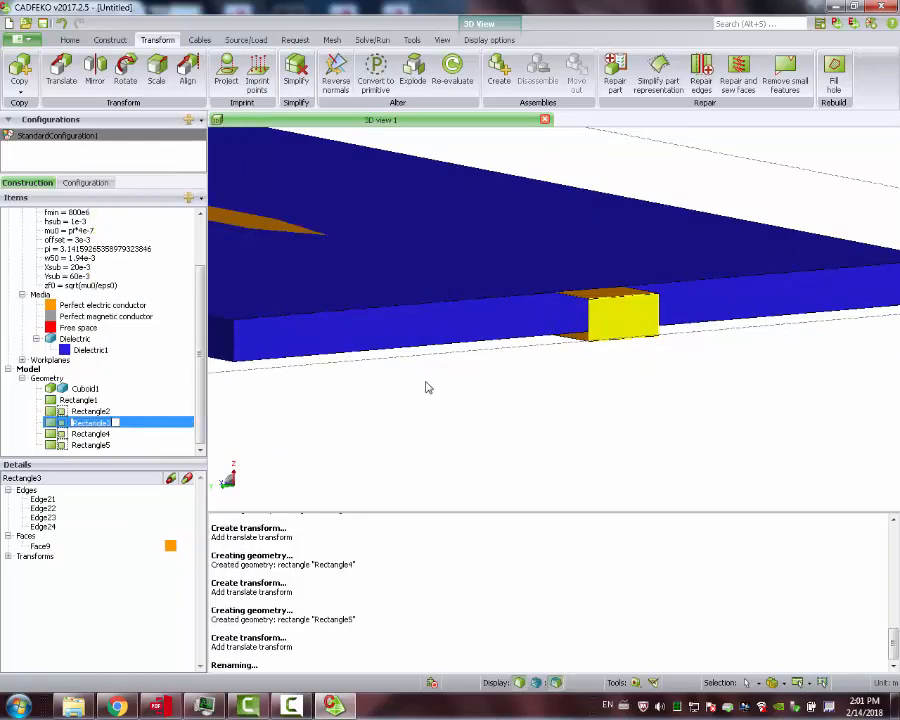
{"action": "type", "text": "port1"}
{"action": "key", "text": "Return"}
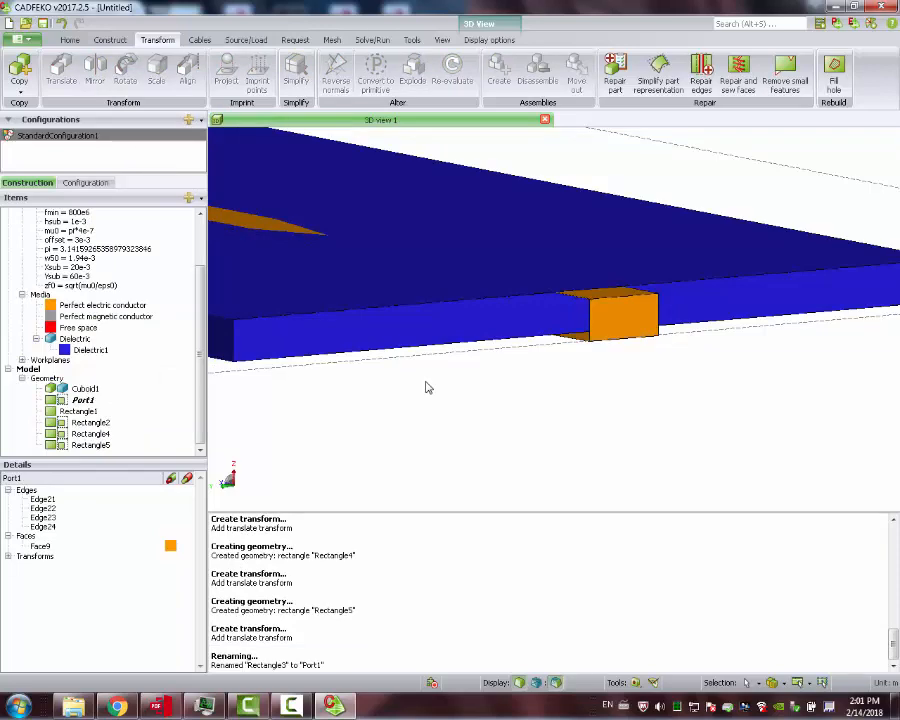
Step: Rename Rectangle2, the vertical feed rectangle at the strip's opposite end, to Port2
{"action": "scroll", "coordinate": [461, 385], "scroll_direction": "down", "scroll_amount": 5}
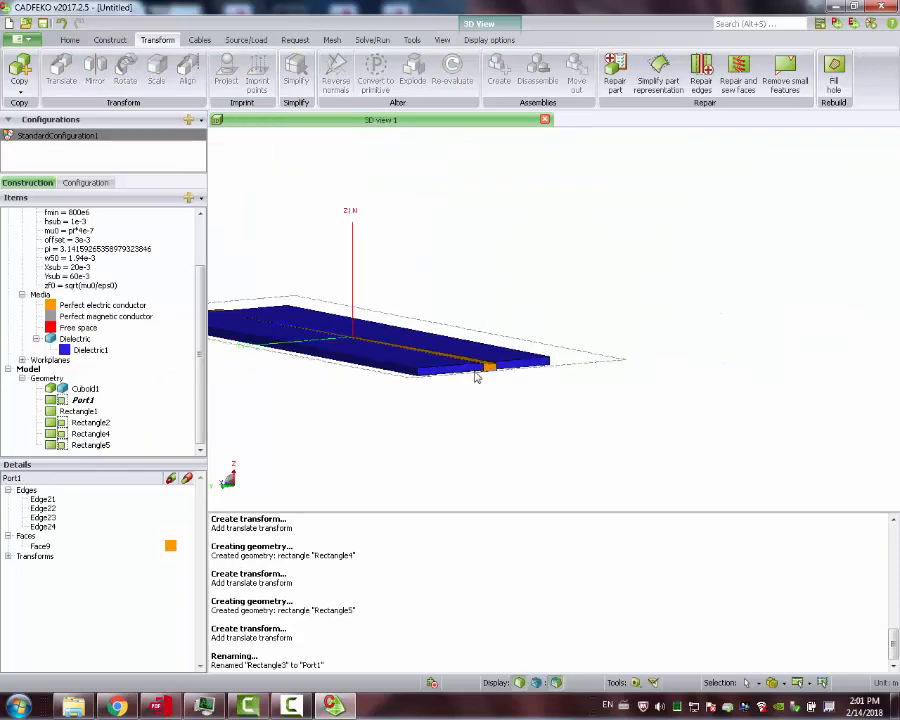
{"action": "left_click", "coordinate": [78, 401]}
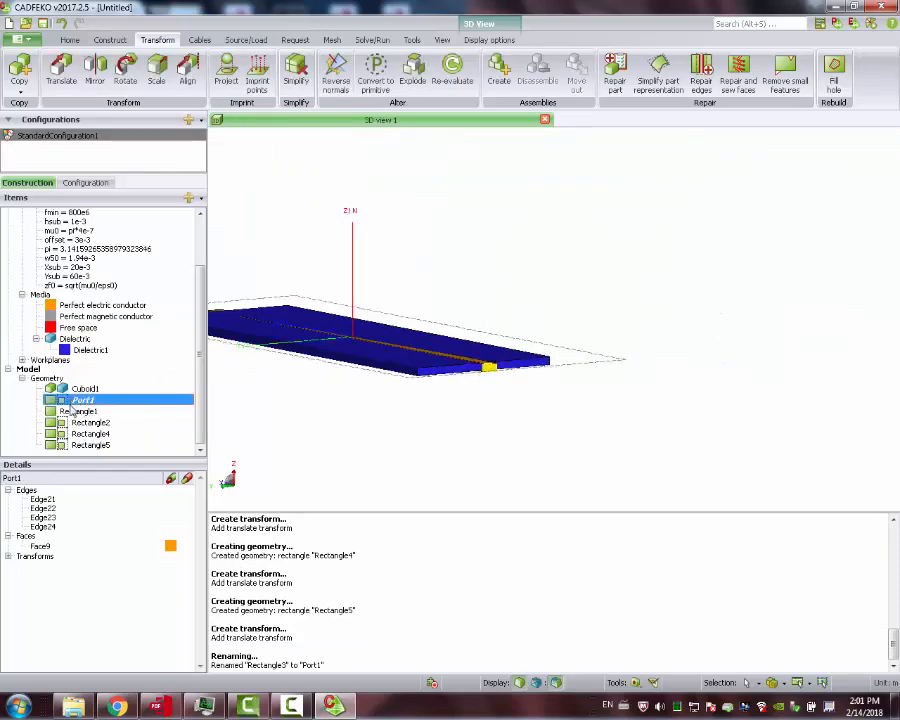
{"action": "left_click_drag", "start_coordinate": [454, 353], "coordinate": [545, 314]}
{"action": "scroll", "coordinate": [325, 451], "scroll_direction": "up", "scroll_amount": 5}
{"action": "left_click", "coordinate": [460, 368]}
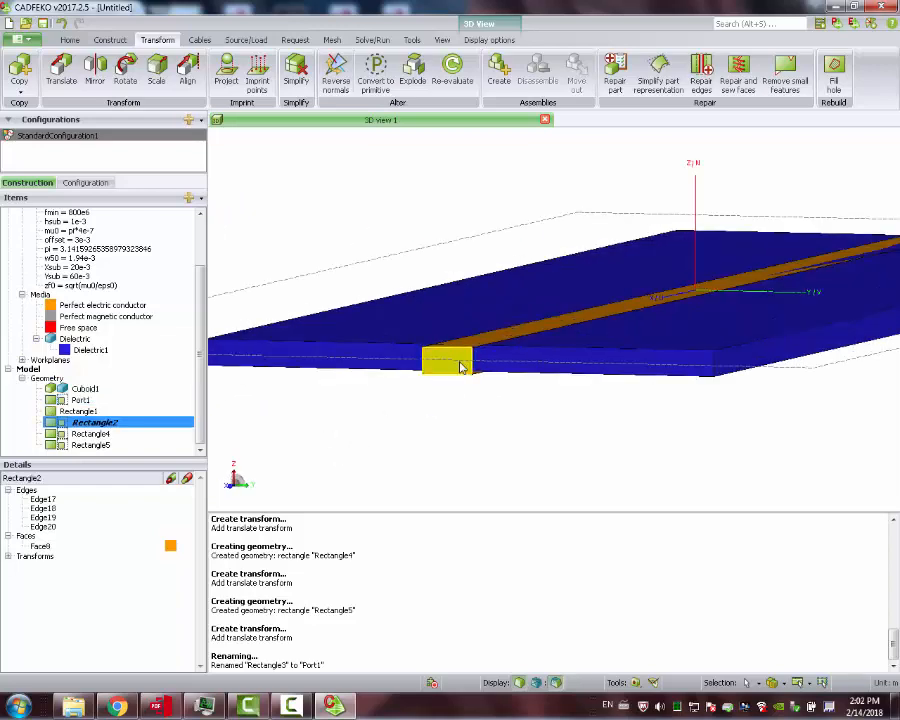
{"action": "right_click", "coordinate": [87, 427]}
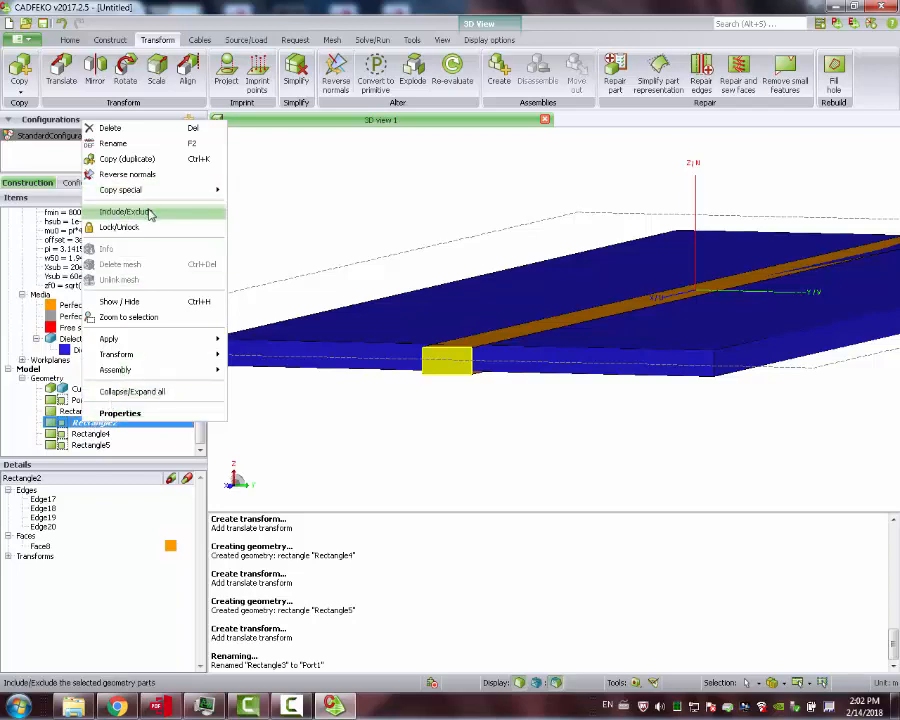
{"action": "left_click", "coordinate": [153, 151]}
{"action": "type", "text": "Por"}
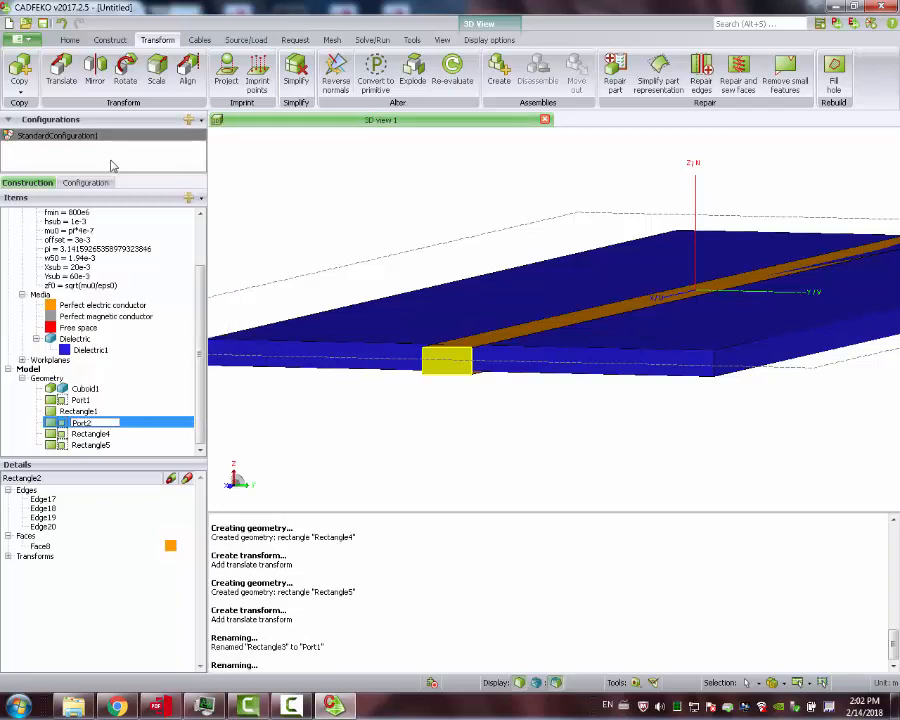
{"action": "type", "text": "t2"}
{"action": "left_click", "coordinate": [107, 386]}
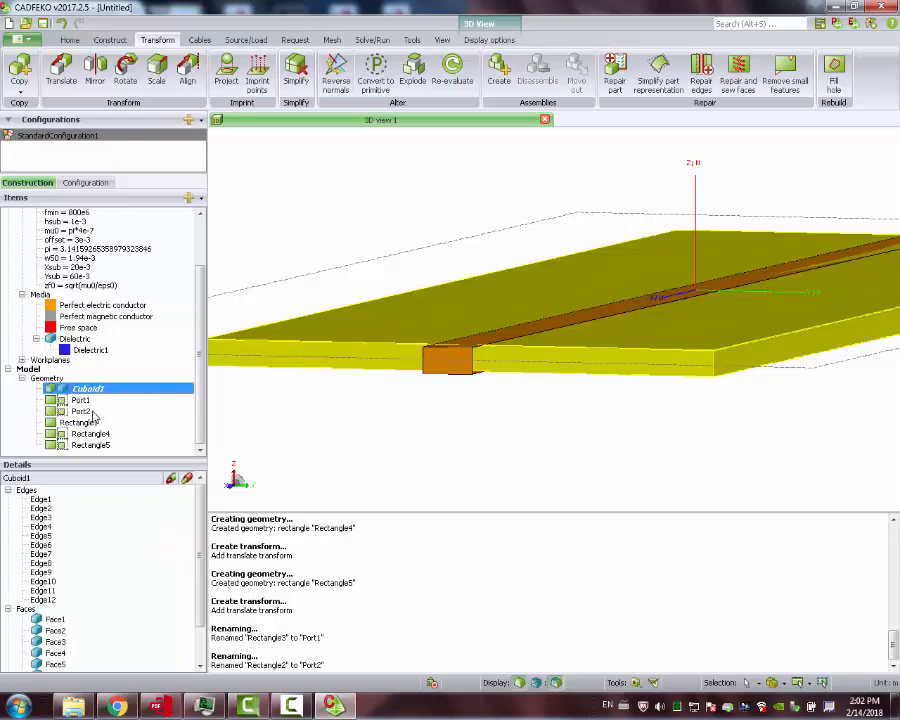
Step: Split the Port1 rectangle with a UV plane through its centre at U -0.0315, V 0, N -0.0005
{"action": "left_click", "coordinate": [82, 411]}
{"action": "left_click", "coordinate": [82, 399]}
{"action": "left_click_drag", "start_coordinate": [540, 240], "coordinate": [382, 424]}
{"action": "left_click_drag", "start_coordinate": [496, 366], "coordinate": [421, 390]}
{"action": "left_click_drag", "start_coordinate": [466, 420], "coordinate": [494, 438]}
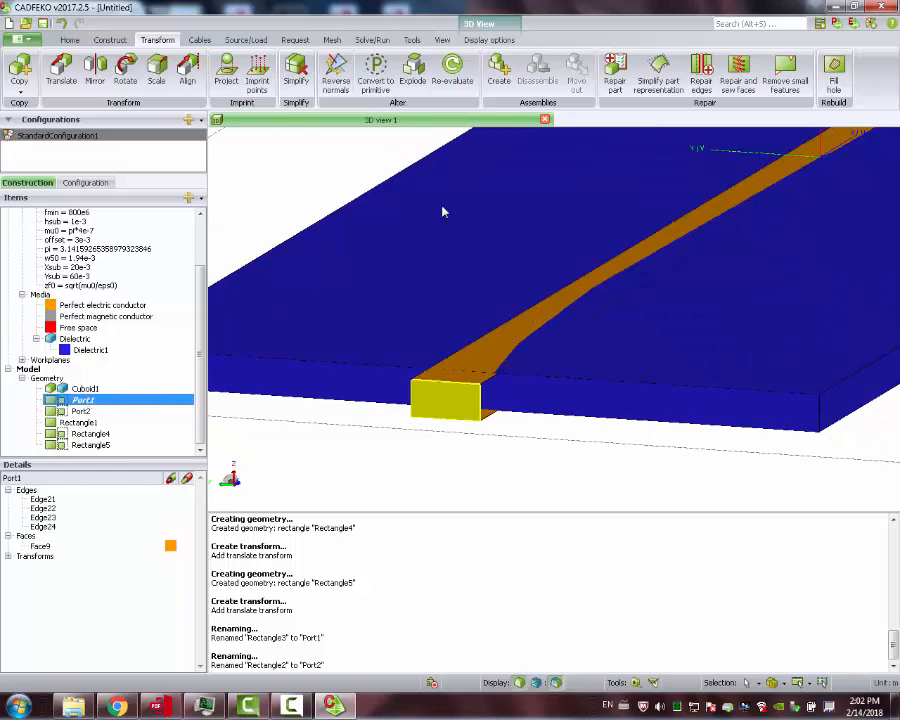
{"action": "left_click", "coordinate": [110, 40]}
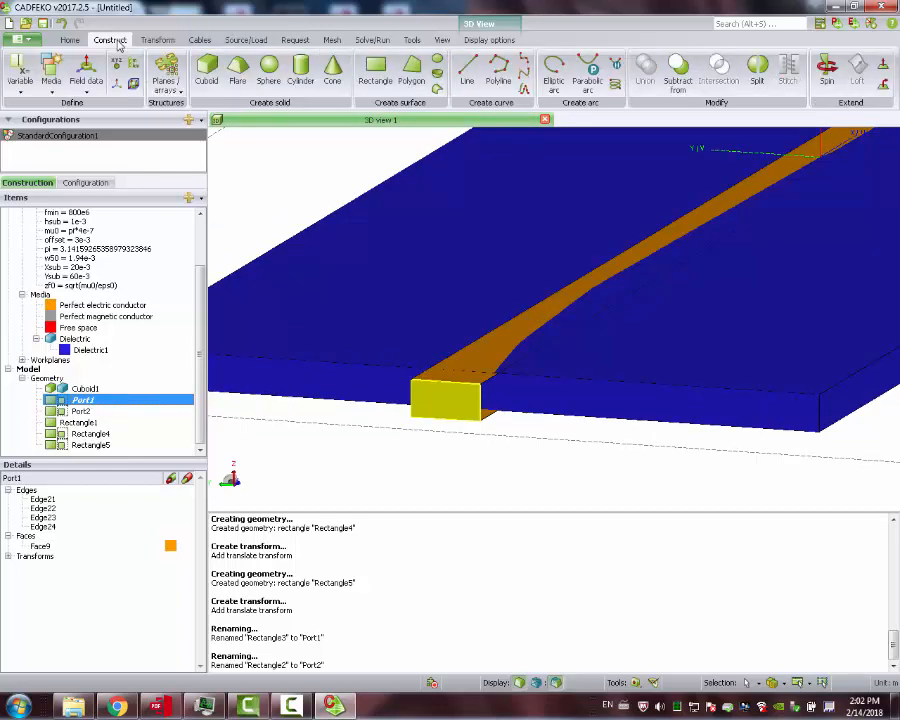
{"action": "left_click", "coordinate": [757, 68]}
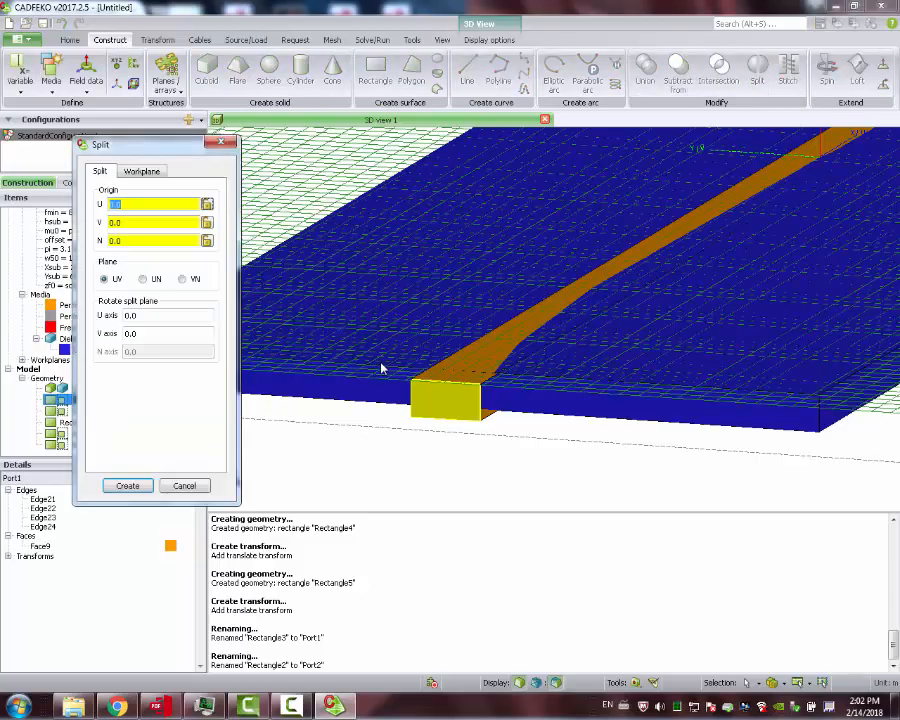
{"action": "left_click_drag", "start_coordinate": [418, 370], "coordinate": [370, 363]}
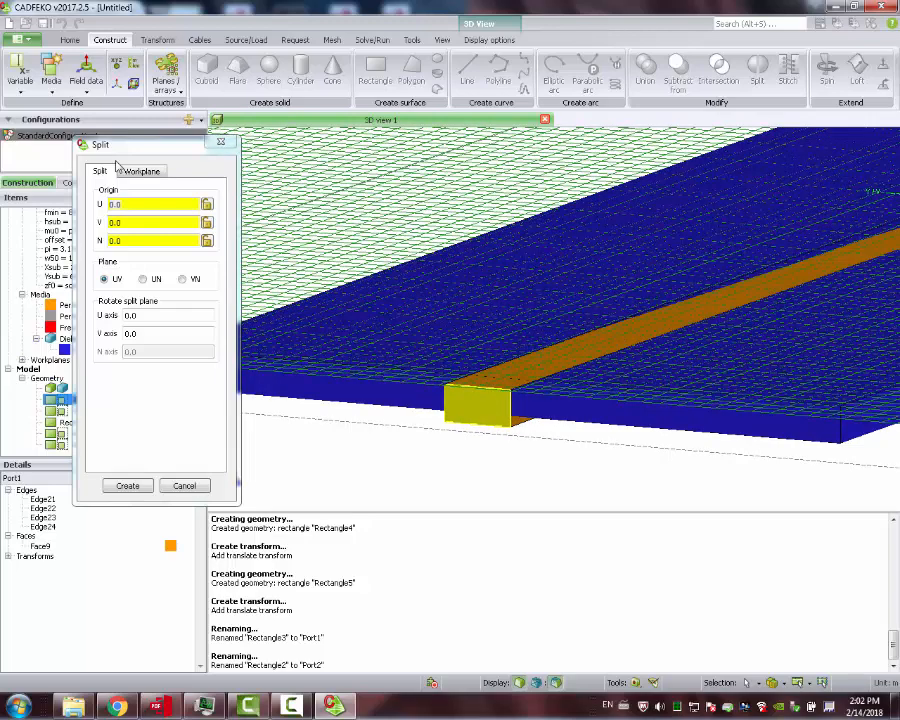
{"action": "mouse_move", "coordinate": [443, 279]}
{"action": "left_mouse_down"}
{"action": "mouse_move", "coordinate": [422, 251]}
{"action": "mouse_move", "coordinate": [432, 282]}
{"action": "left_mouse_up"}
{"action": "mouse_move", "coordinate": [431, 257]}
{"action": "left_mouse_down"}
{"action": "mouse_move", "coordinate": [438, 274]}
{"action": "mouse_move", "coordinate": [435, 261]}
{"action": "left_mouse_up"}
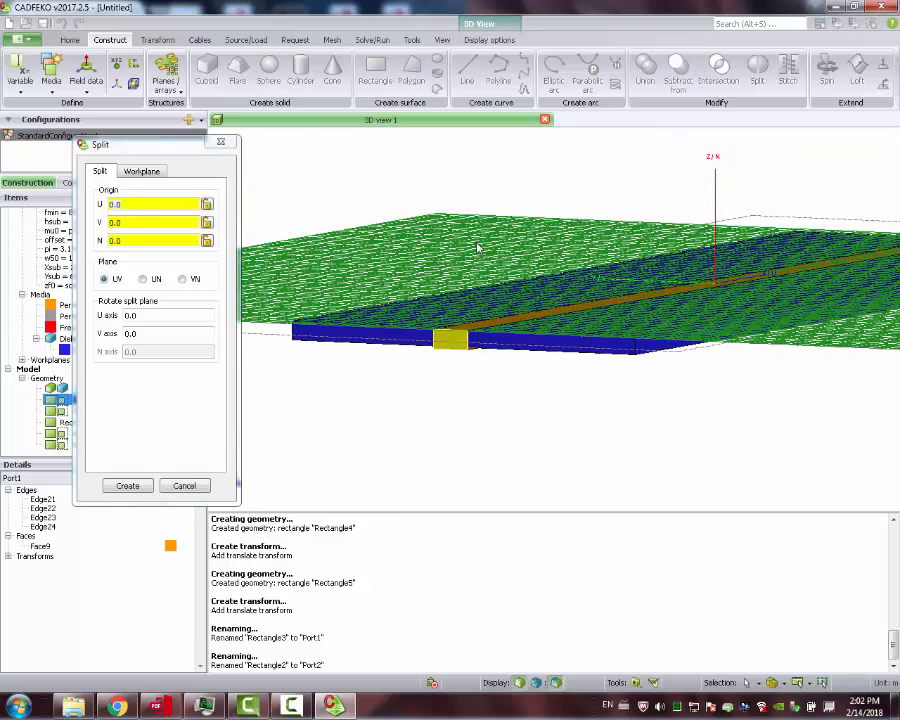
{"action": "left_click_drag", "start_coordinate": [452, 330], "coordinate": [466, 301]}
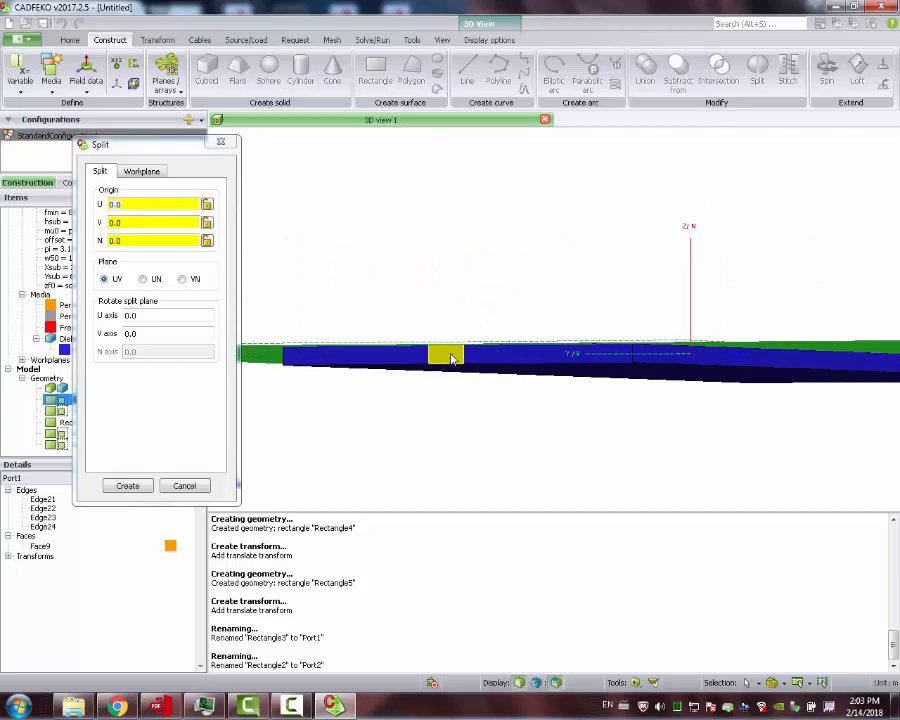
{"action": "mouse_move", "coordinate": [459, 327]}
{"action": "left_mouse_down"}
{"action": "mouse_move", "coordinate": [466, 302]}
{"action": "mouse_move", "coordinate": [459, 341]}
{"action": "left_mouse_up"}
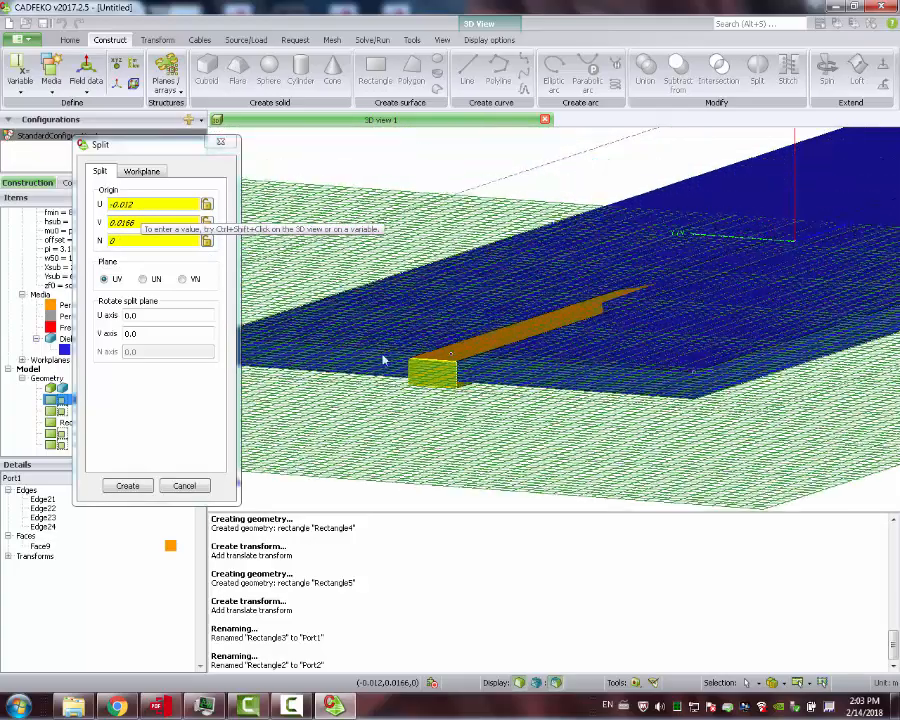
{"action": "left_click", "coordinate": [433, 378], "text": "ctrl+shift"}
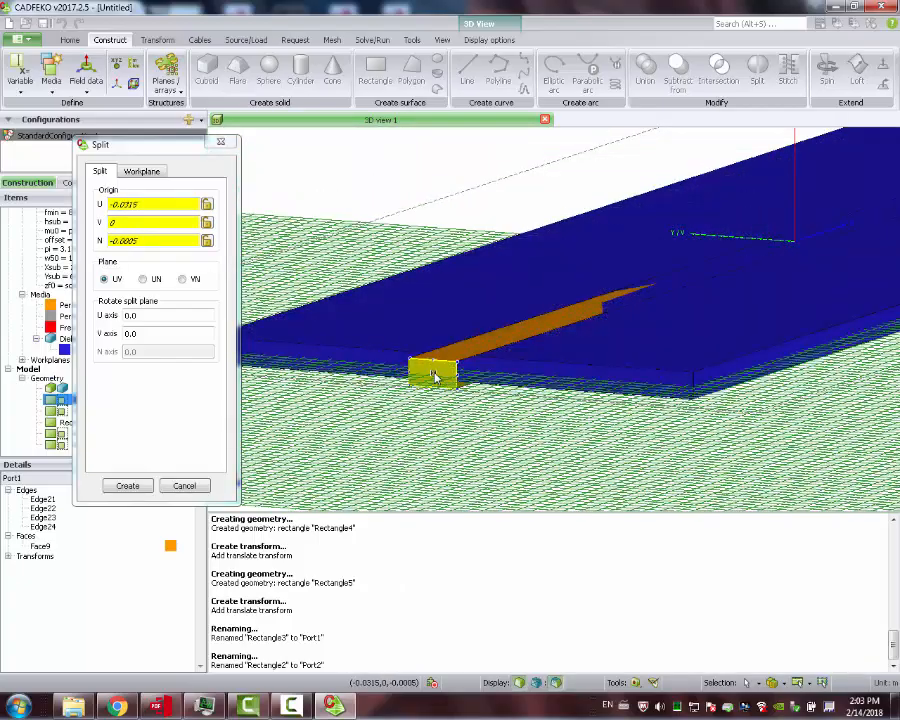
{"action": "left_click", "coordinate": [434, 374], "text": "ctrl+shift"}
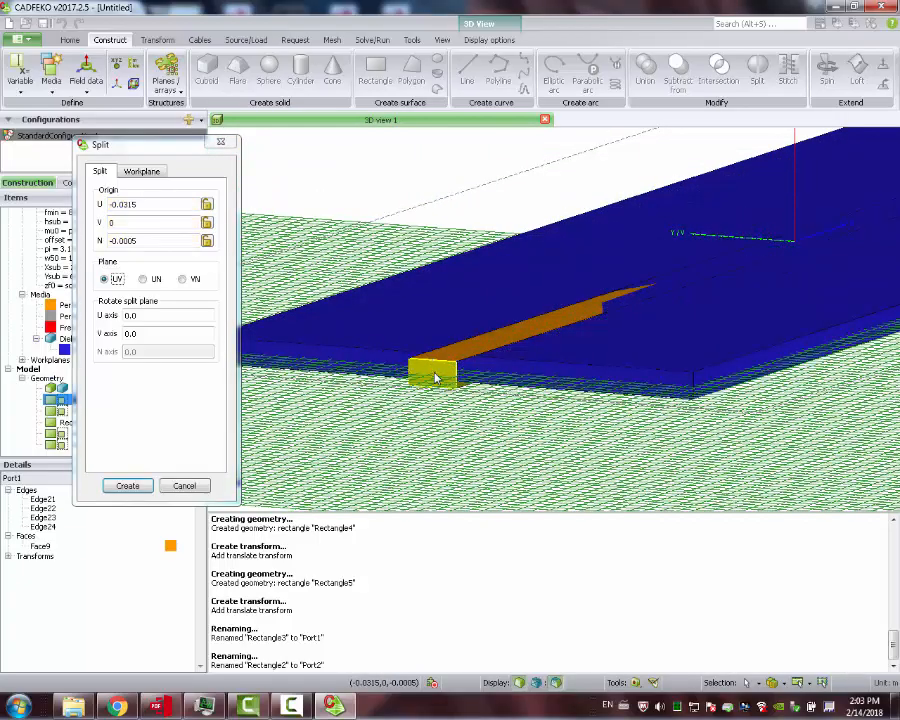
{"action": "left_click", "coordinate": [127, 485]}
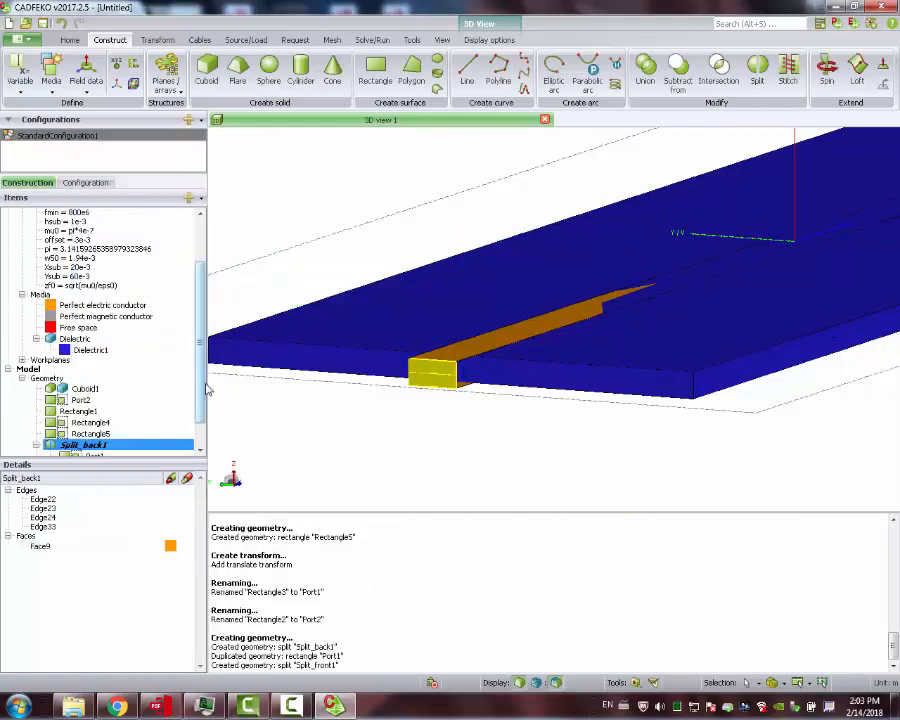
Step: Examine the upper and lower halves of the split Port1 rectangle by selecting each face in turn
{"action": "left_click_drag", "start_coordinate": [202, 386], "coordinate": [208, 432]}
{"action": "left_click_drag", "start_coordinate": [412, 390], "coordinate": [396, 392]}
{"action": "scroll", "coordinate": [510, 364], "scroll_direction": "up", "scroll_amount": 5}
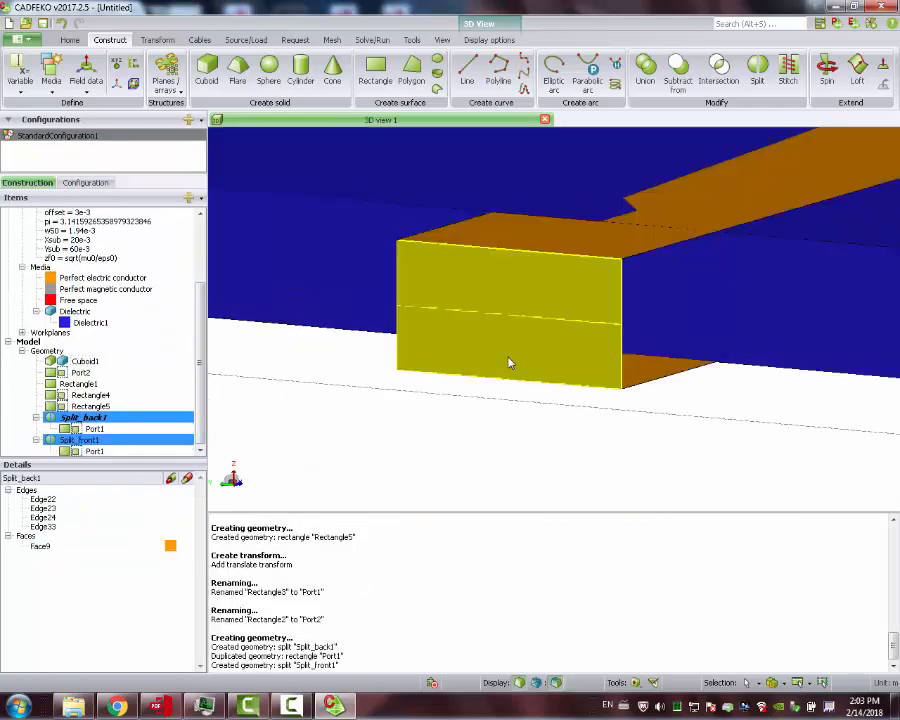
{"action": "left_click", "coordinate": [509, 362]}
{"action": "left_click", "coordinate": [504, 293]}
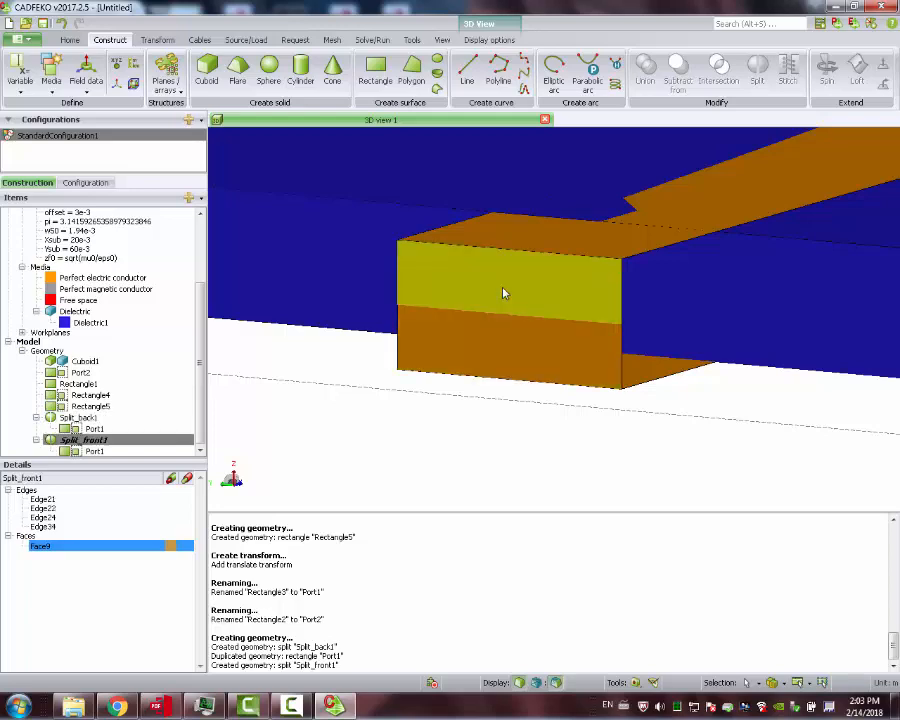
{"action": "left_click", "coordinate": [506, 352]}
{"action": "left_click", "coordinate": [506, 298]}
{"action": "left_click", "coordinate": [542, 297]}
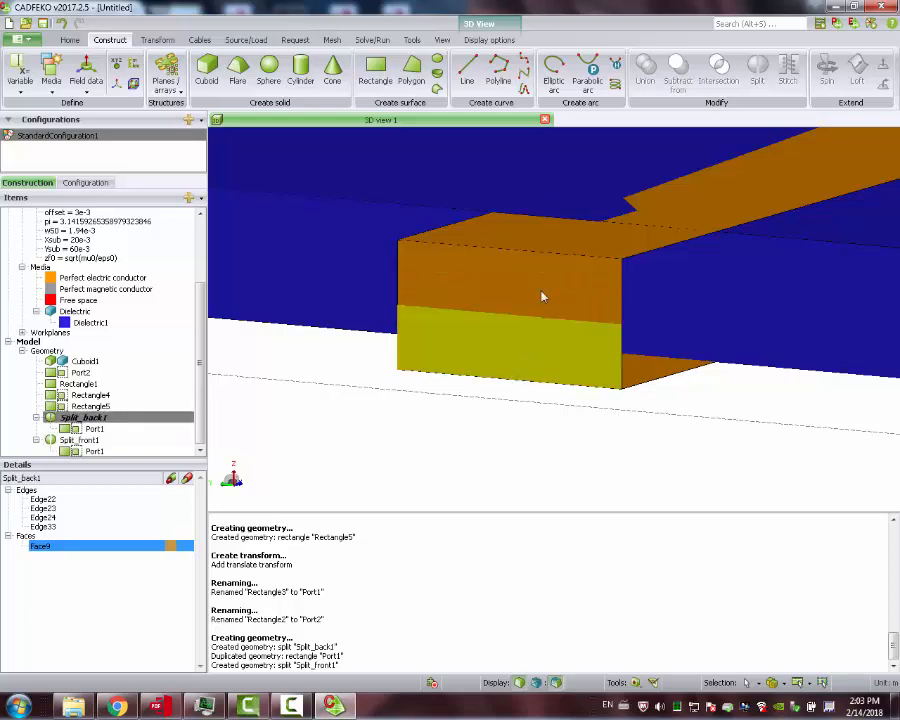
{"action": "left_click", "coordinate": [577, 346]}
{"action": "scroll", "coordinate": [577, 346], "scroll_direction": "down", "scroll_amount": 8}
{"action": "scroll", "coordinate": [576, 346], "scroll_direction": "down", "scroll_amount": 3}
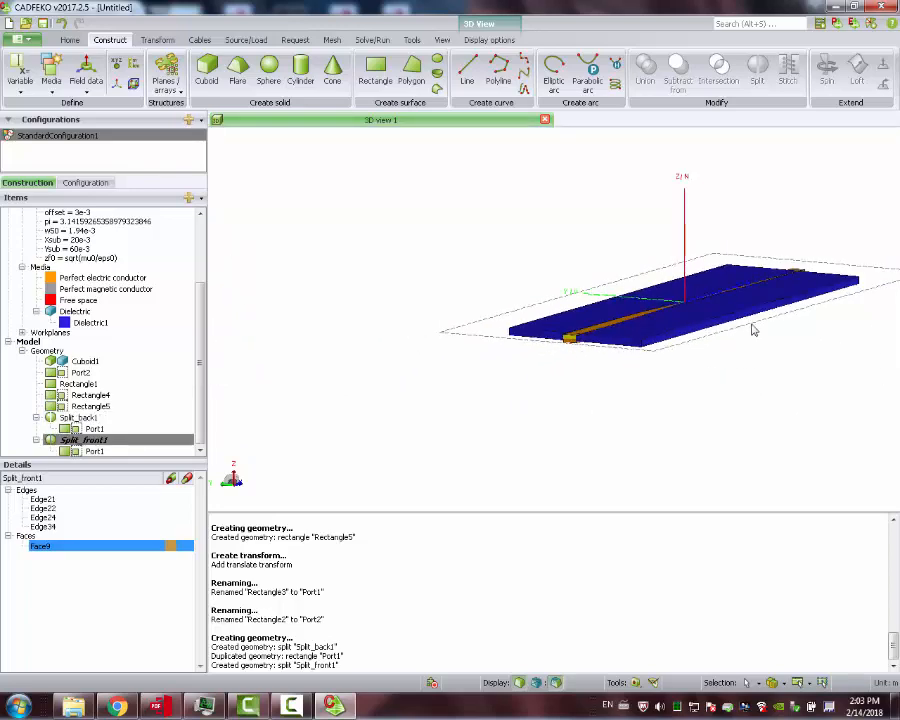
Step: Split the Port2 rectangle with a UV plane through its centre at U 0.0315, V 0, N -0.0005
{"action": "left_click_drag", "start_coordinate": [774, 308], "coordinate": [502, 340]}
{"action": "left_click_drag", "start_coordinate": [680, 321], "coordinate": [378, 401]}
{"action": "scroll", "coordinate": [388, 350], "scroll_direction": "up", "scroll_amount": 10}
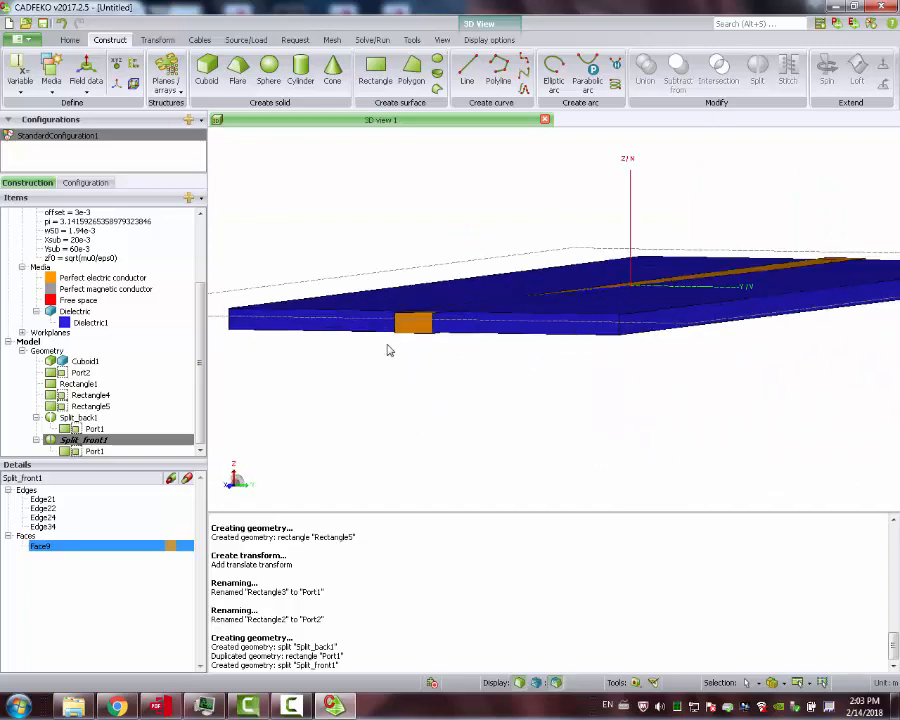
{"action": "left_click", "coordinate": [446, 302]}
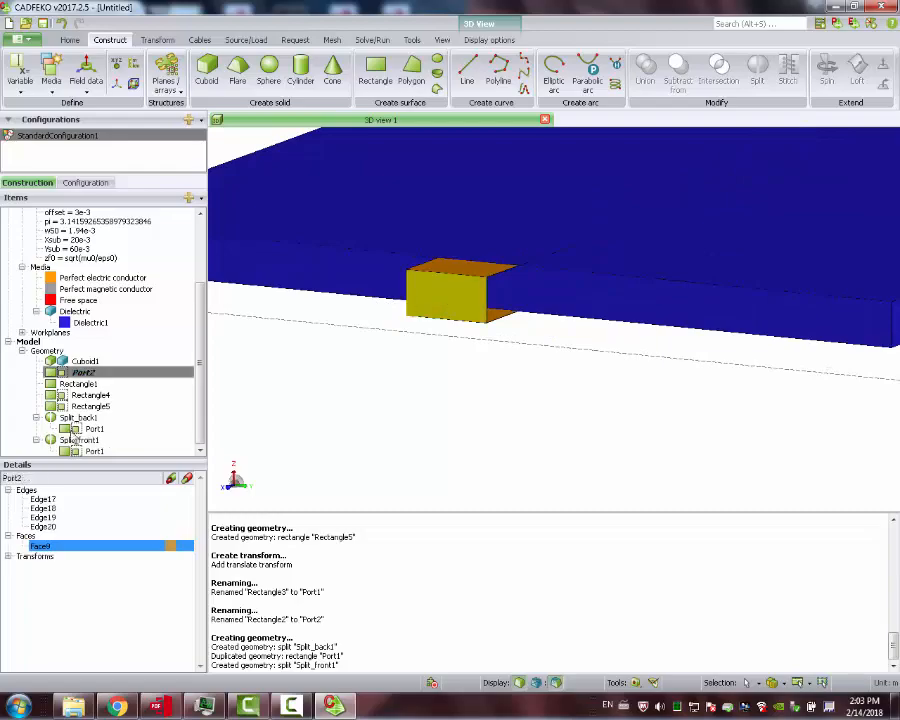
{"action": "left_click", "coordinate": [84, 372]}
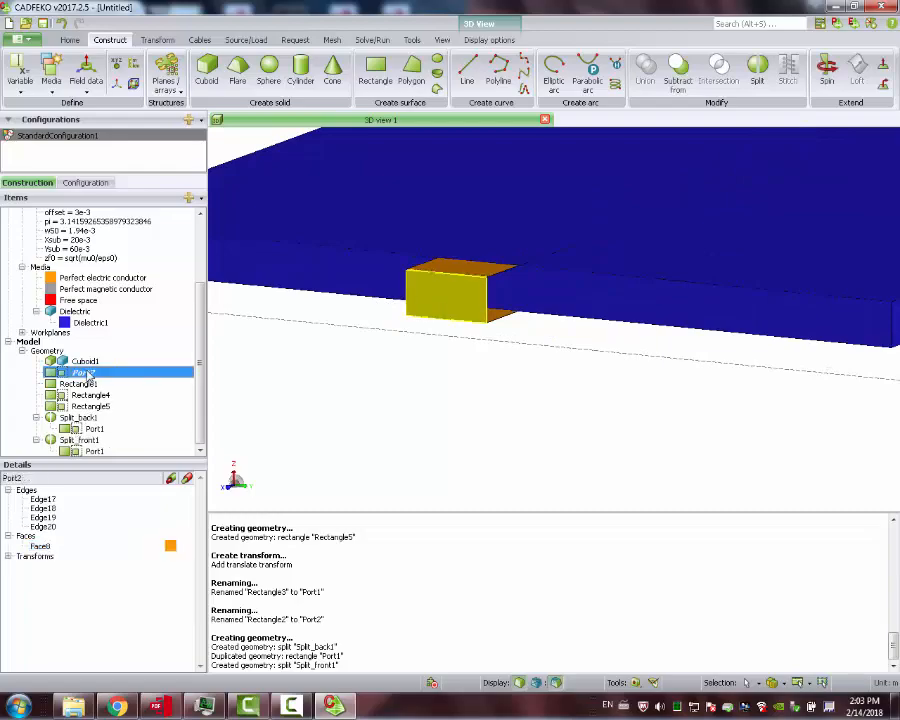
{"action": "left_click", "coordinate": [757, 68]}
{"action": "left_click_drag", "start_coordinate": [662, 224], "coordinate": [573, 200]}
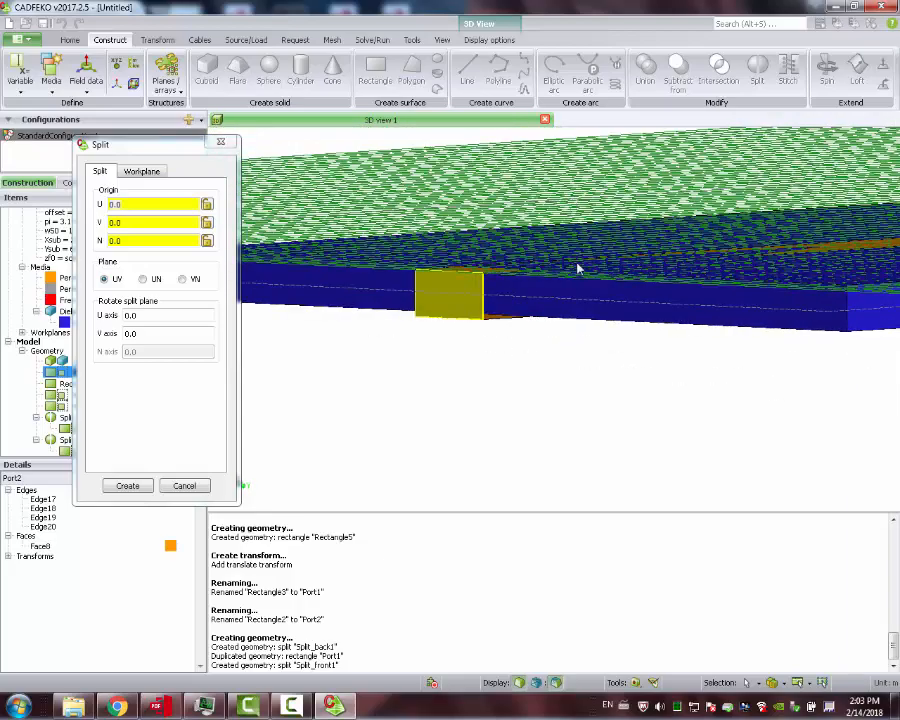
{"action": "left_click_drag", "start_coordinate": [579, 263], "coordinate": [449, 211]}
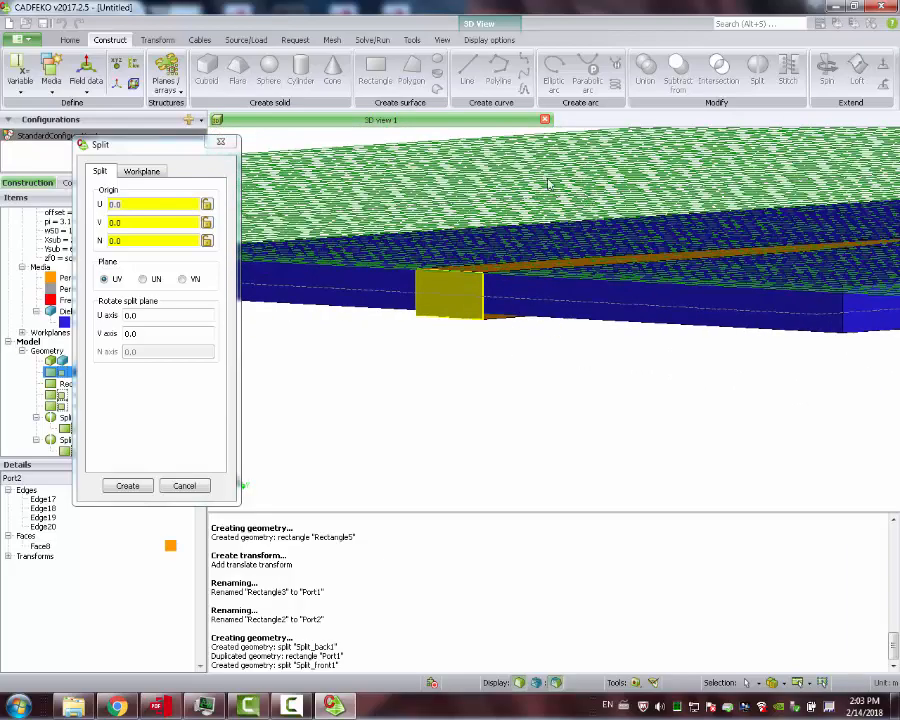
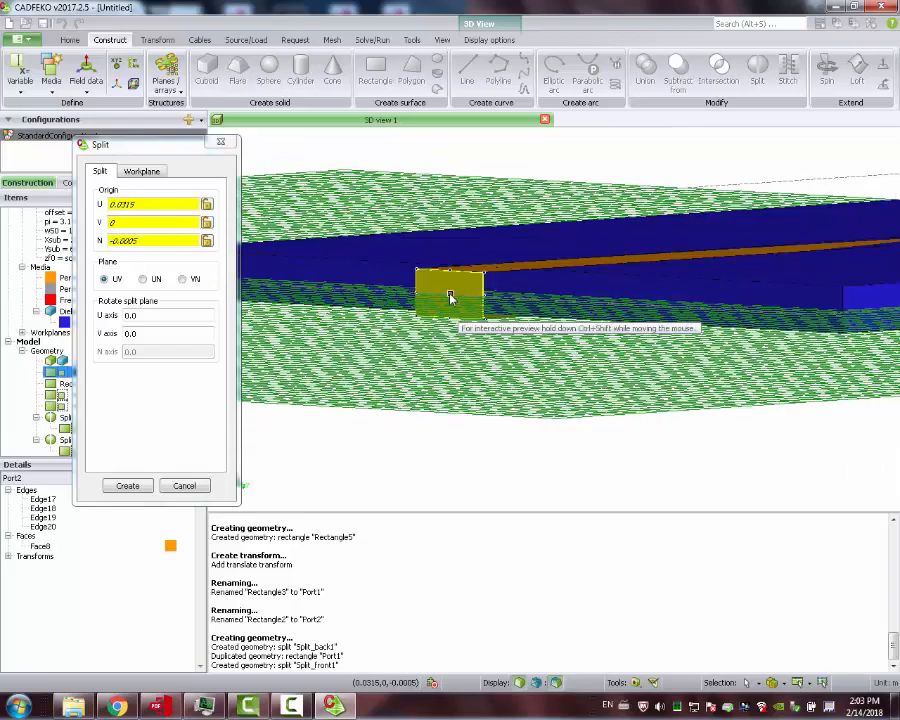
{"action": "left_click", "coordinate": [450, 298]}
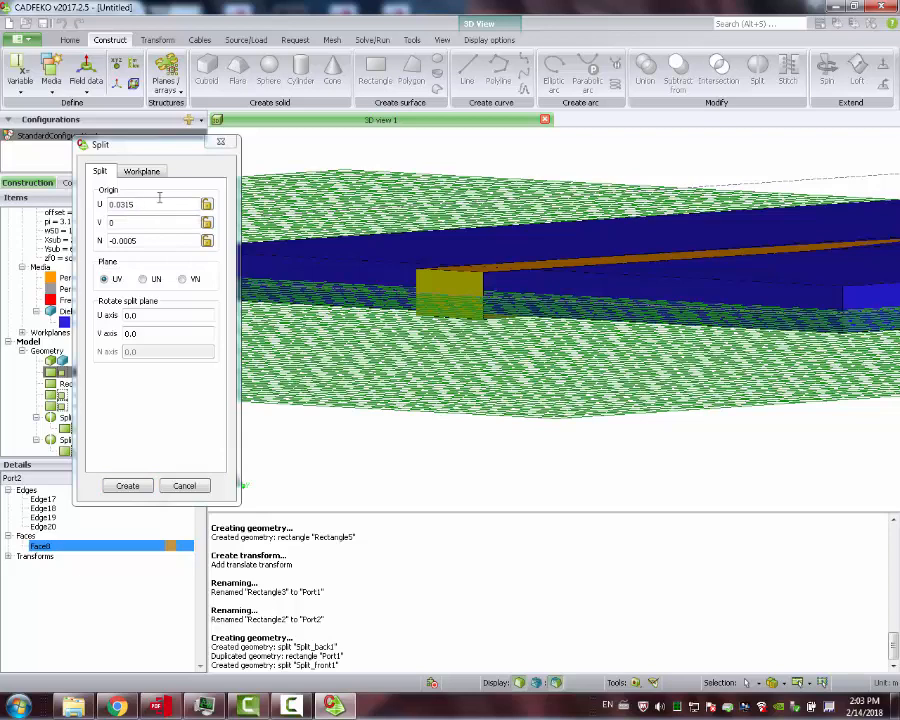
{"action": "left_click", "coordinate": [128, 486]}
Step: Collapse the four split parts of Port1 and Port2 in the model's geometry list
{"action": "left_click_drag", "start_coordinate": [484, 366], "coordinate": [452, 398]}
{"action": "left_click", "coordinate": [74, 406]}
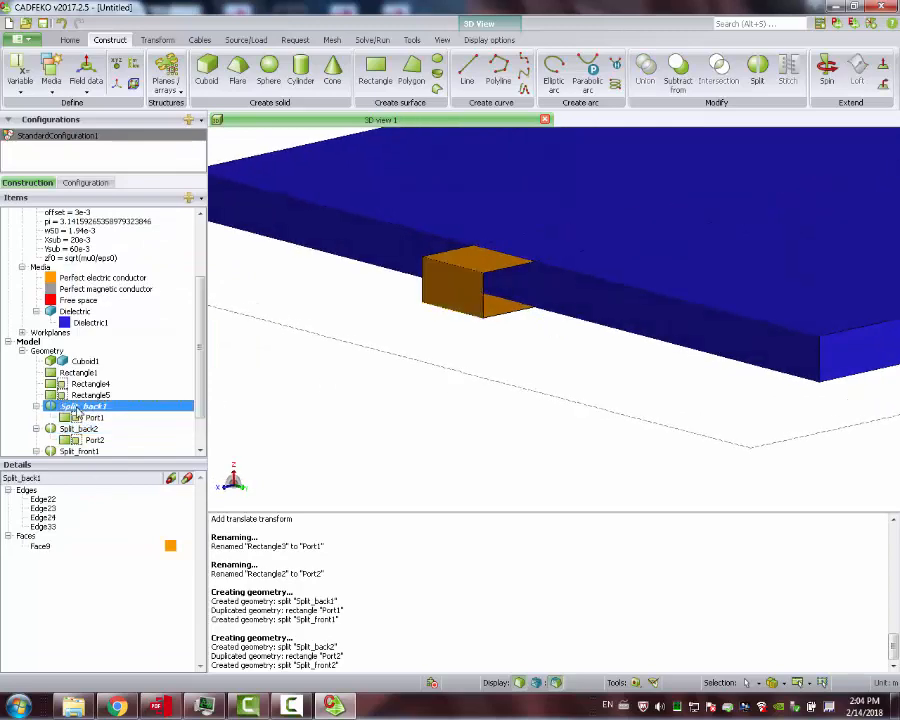
{"action": "left_click", "coordinate": [98, 441]}
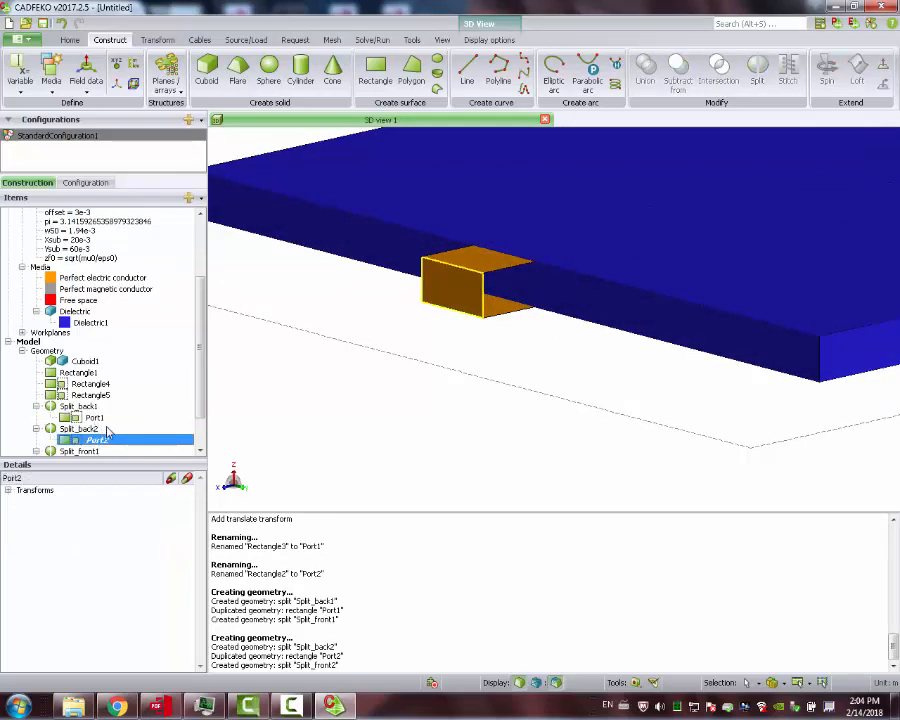
{"action": "left_click", "coordinate": [36, 407]}
{"action": "left_click", "coordinate": [36, 418]}
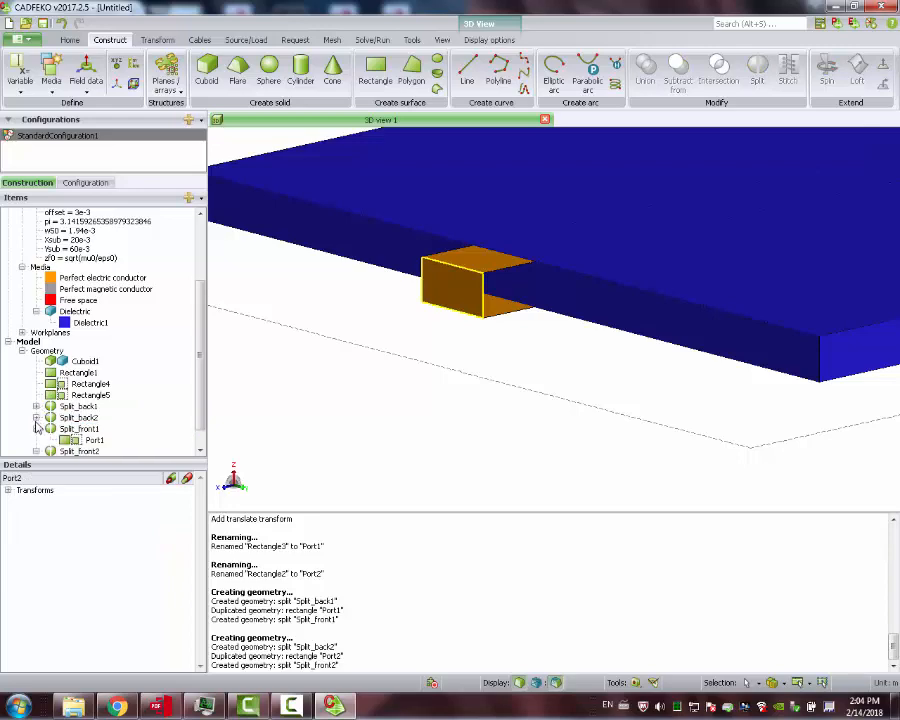
{"action": "left_click", "coordinate": [36, 429]}
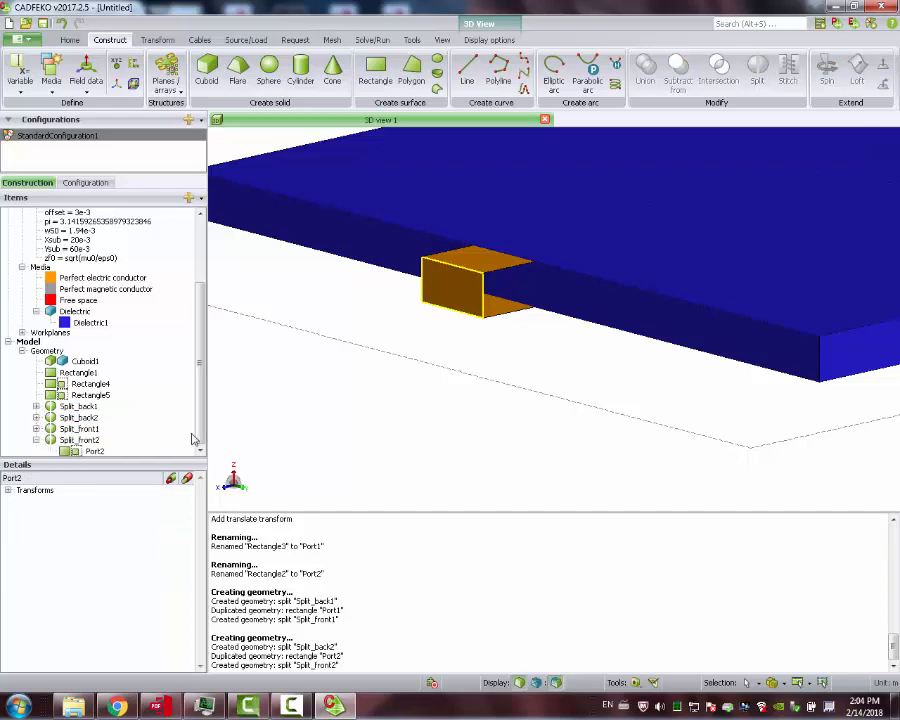
{"action": "left_click", "coordinate": [36, 440]}
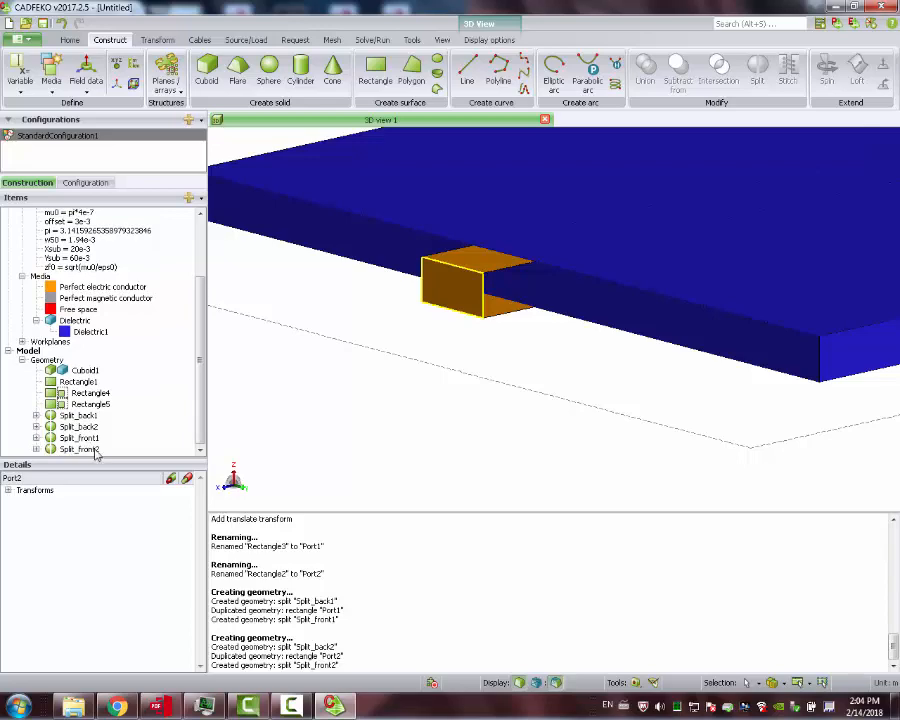
Step: Unite the two Port2 halves, Split_back2 and Split_front2, into a single part
{"action": "left_click", "coordinate": [80, 449]}
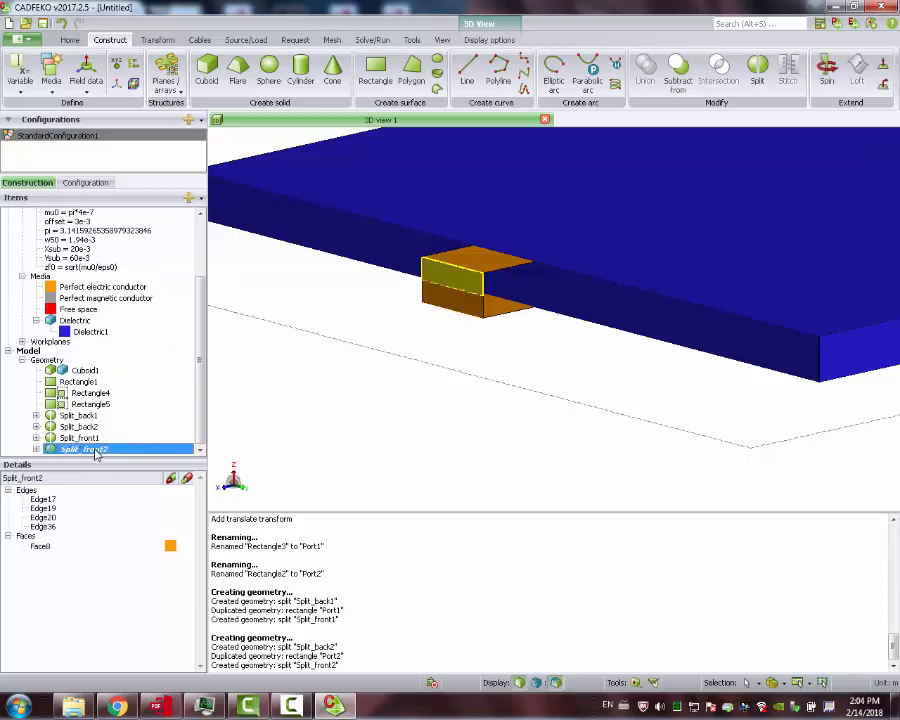
{"action": "left_click", "coordinate": [85, 426], "text": "ctrl"}
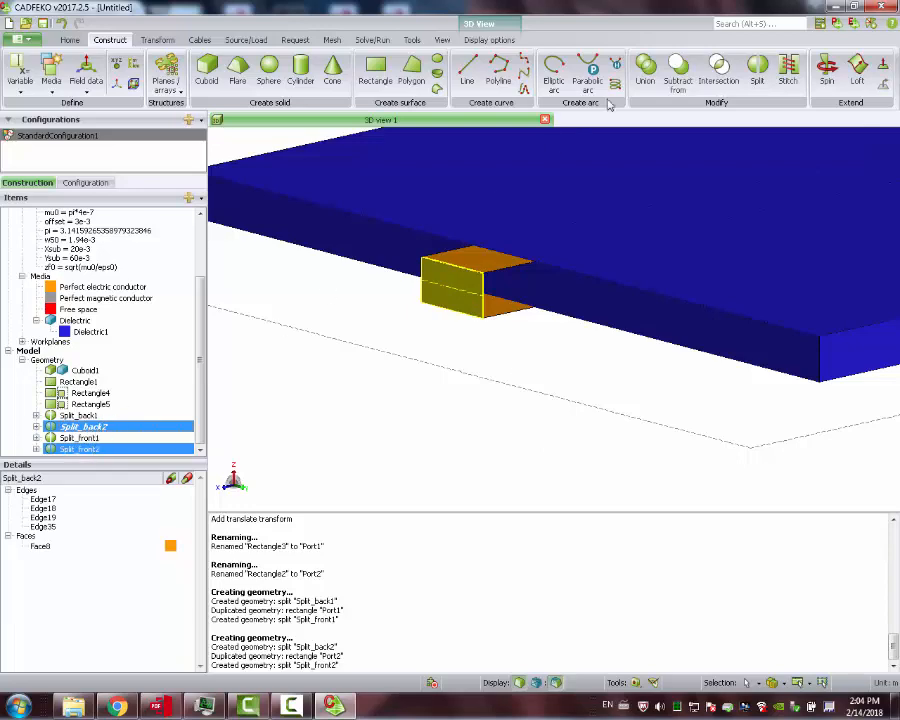
{"action": "left_click", "coordinate": [646, 75]}
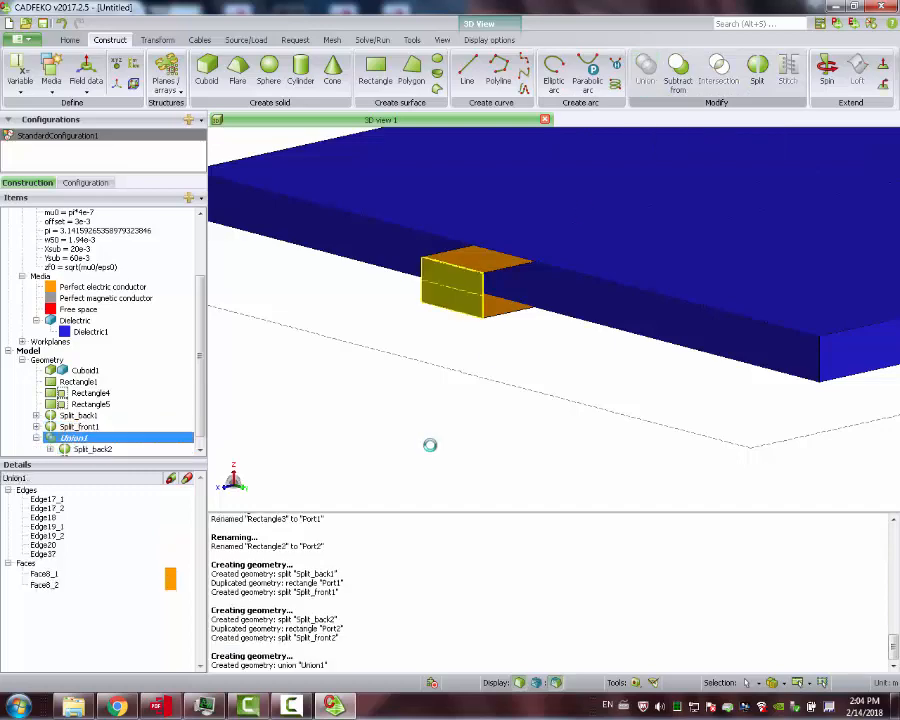
Step: Unite the two Port1 halves, Split_back1 and Split_front1, into a single part
{"action": "left_click", "coordinate": [100, 416]}
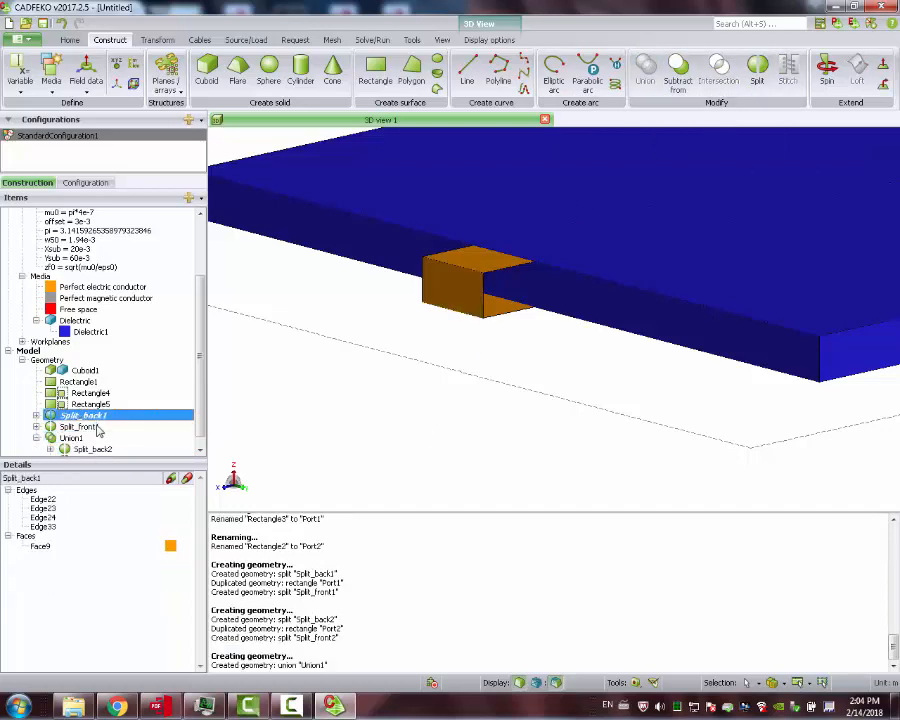
{"action": "left_click", "coordinate": [97, 428], "text": "ctrl"}
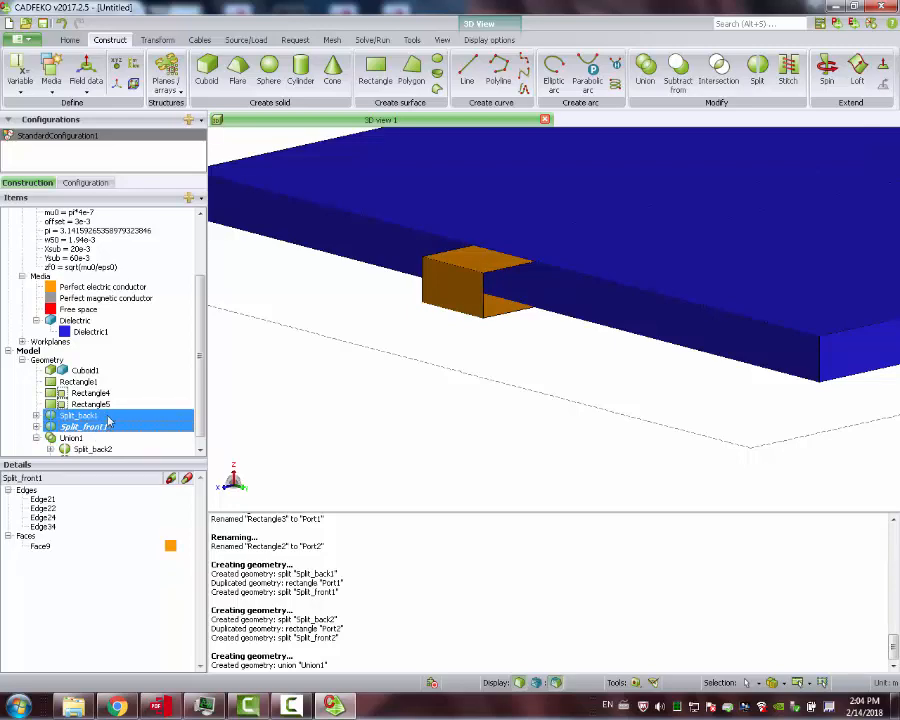
{"action": "left_click", "coordinate": [645, 72]}
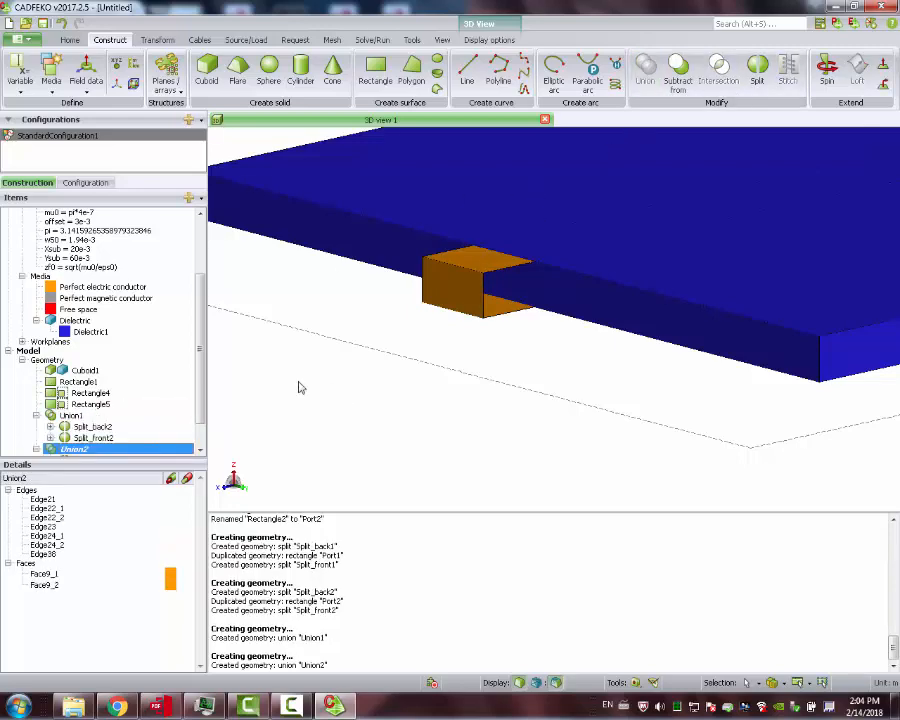
Step: Examine which end of the strip each of the two port unions belongs to by selecting them alternately
{"action": "scroll", "coordinate": [201, 375], "scroll_direction": "down", "scroll_amount": 1}
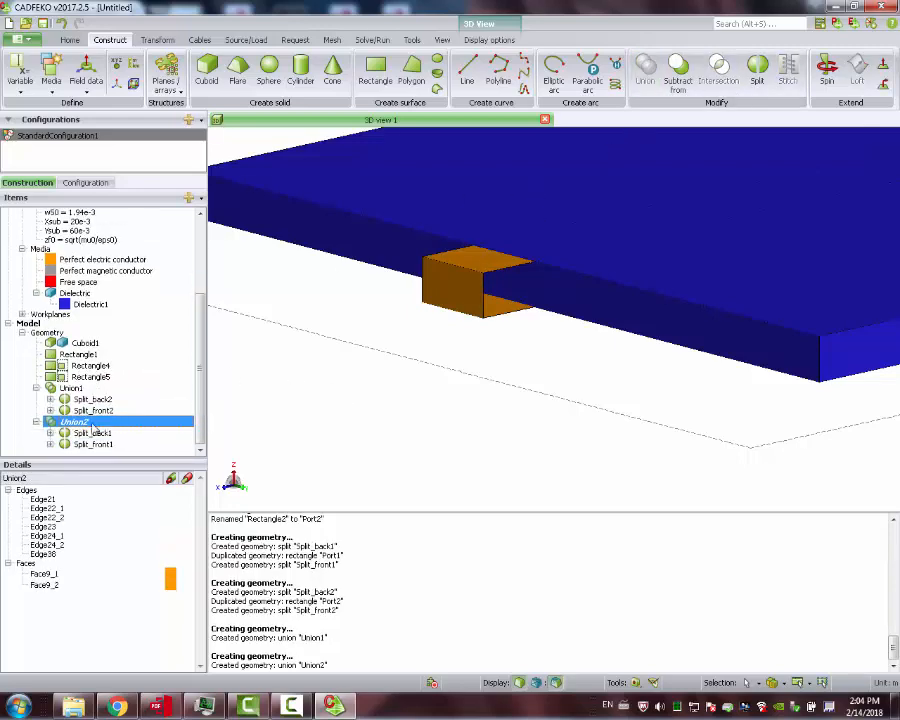
{"action": "left_click", "coordinate": [72, 388]}
{"action": "left_click", "coordinate": [75, 421]}
{"action": "left_click", "coordinate": [72, 388]}
{"action": "left_click", "coordinate": [75, 421]}
{"action": "left_click", "coordinate": [72, 388]}
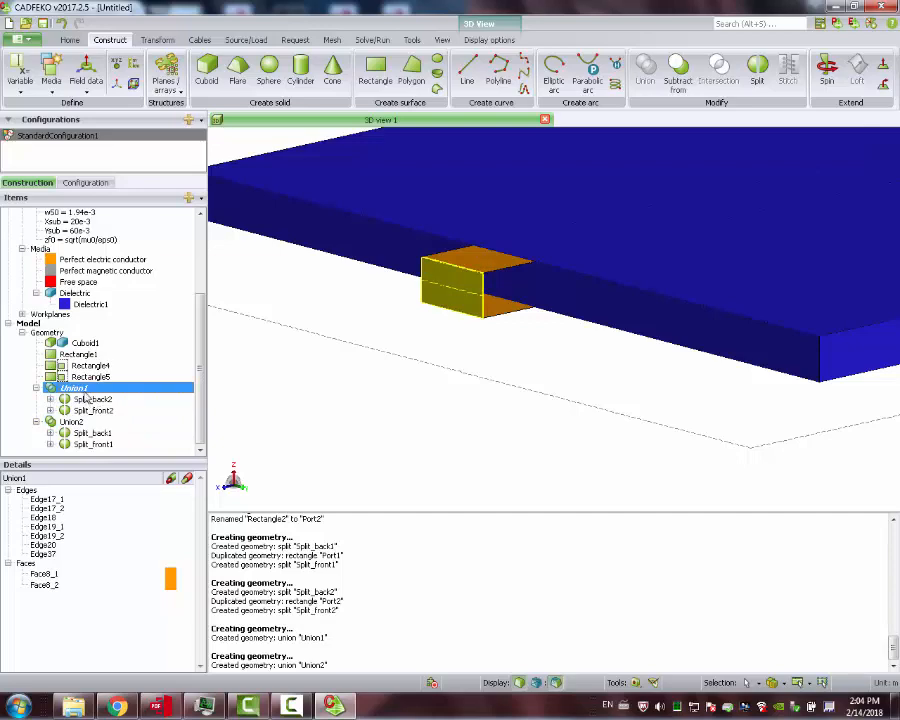
{"action": "middle_click_drag", "start_coordinate": [408, 323], "coordinate": [449, 321]}
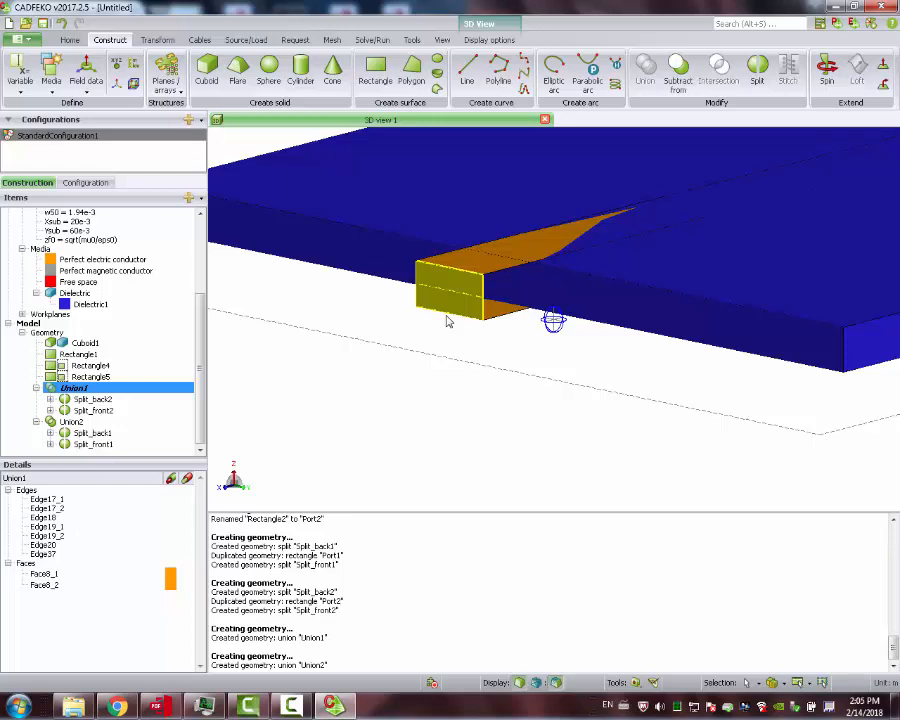
{"action": "middle_click_drag", "start_coordinate": [449, 321], "coordinate": [548, 335]}
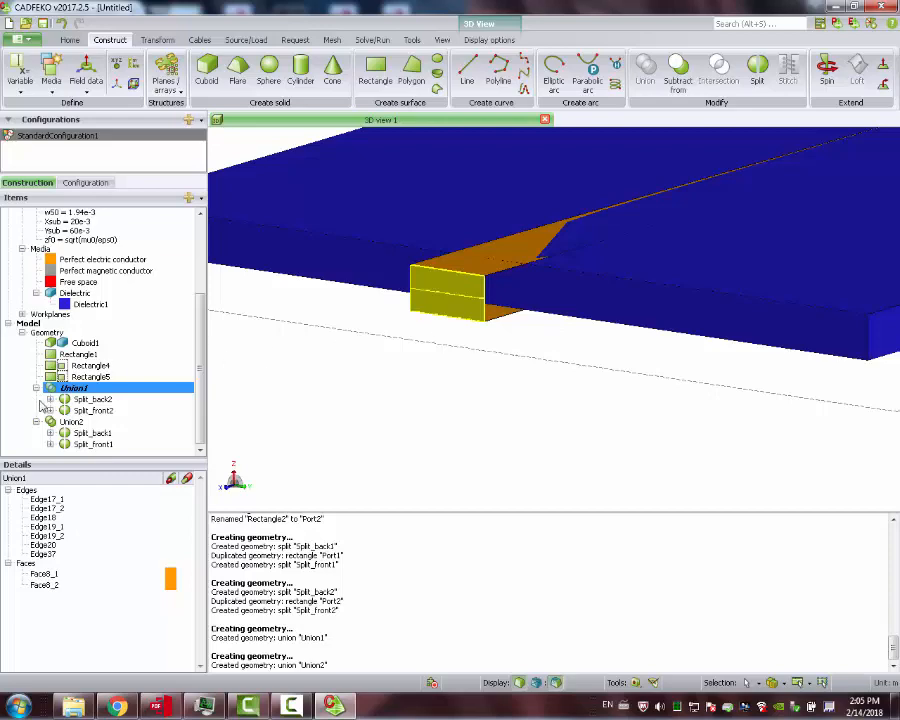
{"action": "left_click", "coordinate": [78, 422]}
{"action": "left_click", "coordinate": [86, 433]}
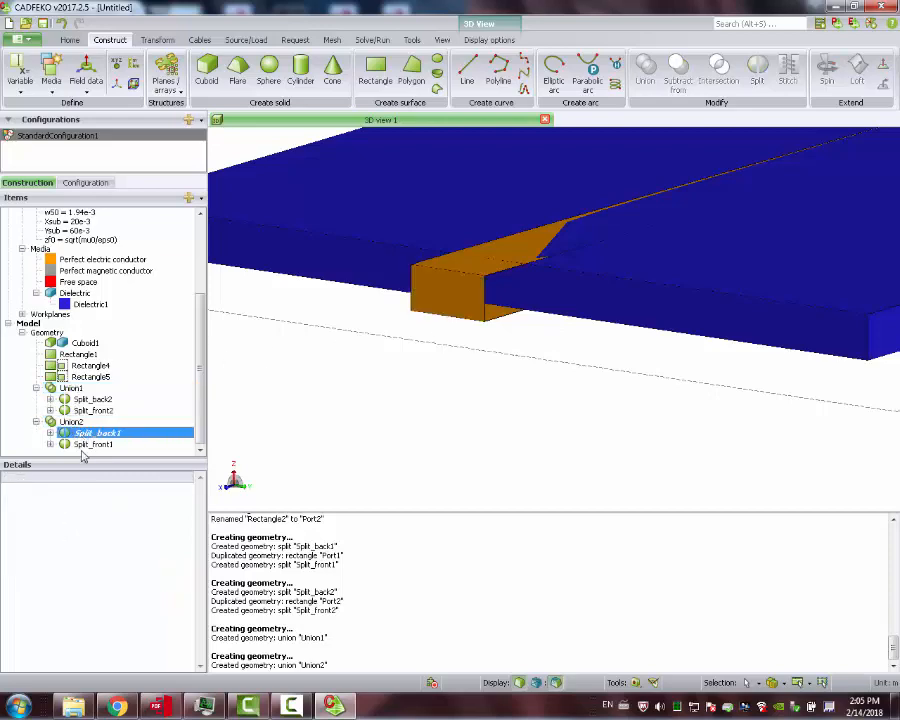
{"action": "left_click", "coordinate": [73, 388]}
{"action": "left_click", "coordinate": [77, 421]}
Step: Inspect the united Port1 rectangle at its end of the strip and the split plane of its Split_back1 half
{"action": "left_click_drag", "start_coordinate": [652, 336], "coordinate": [489, 358]}
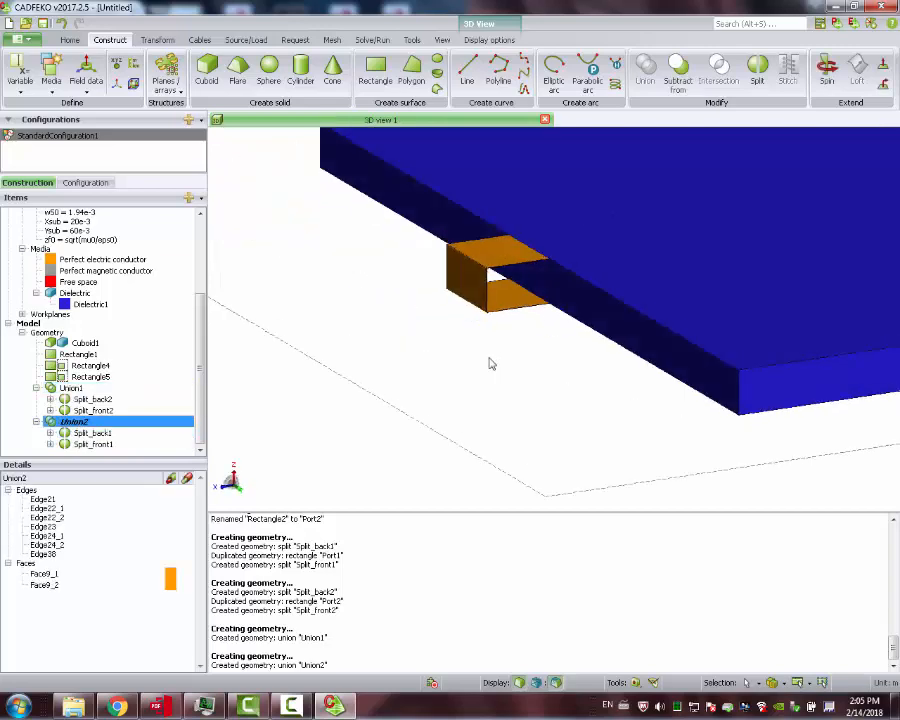
{"action": "scroll", "coordinate": [489, 358], "scroll_direction": "down", "scroll_amount": 3}
{"action": "scroll", "coordinate": [489, 364], "scroll_direction": "down", "scroll_amount": 5}
{"action": "left_click_drag", "start_coordinate": [797, 301], "coordinate": [886, 394]}
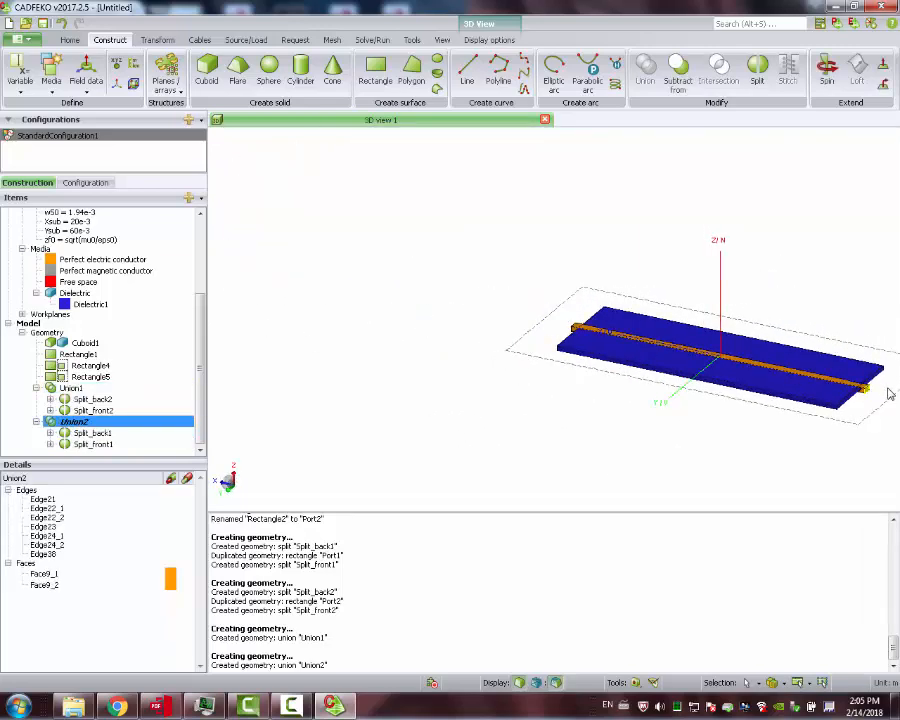
{"action": "scroll", "coordinate": [884, 391], "scroll_direction": "up", "scroll_amount": 8}
{"action": "scroll", "coordinate": [880, 392], "scroll_direction": "up", "scroll_amount": 3}
{"action": "scroll", "coordinate": [878, 392], "scroll_direction": "down", "scroll_amount": 10}
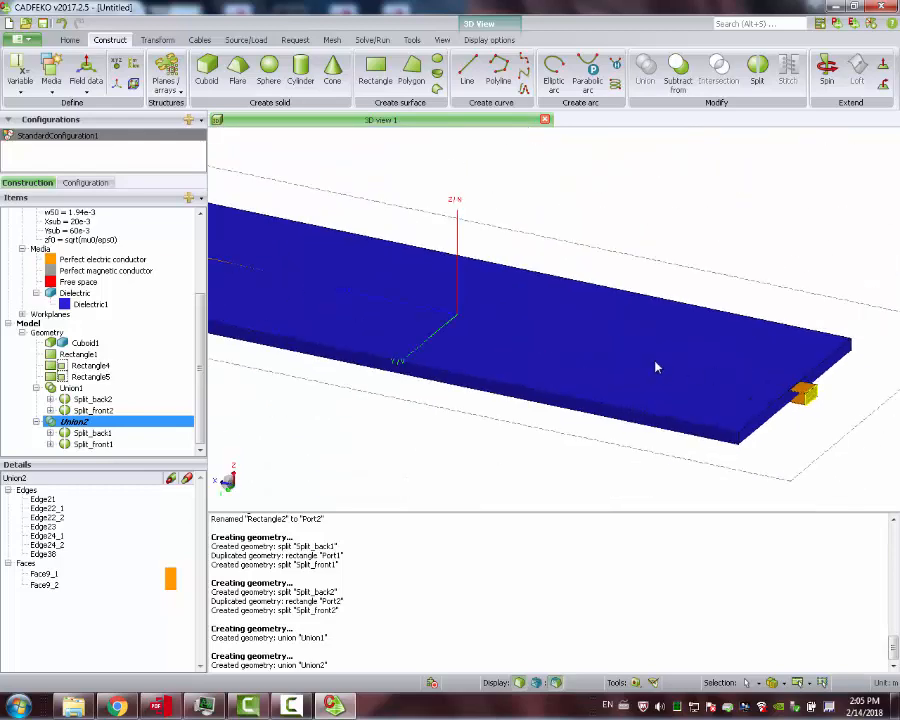
{"action": "left_click_drag", "start_coordinate": [380, 322], "coordinate": [686, 322]}
{"action": "left_click_drag", "start_coordinate": [318, 349], "coordinate": [537, 339]}
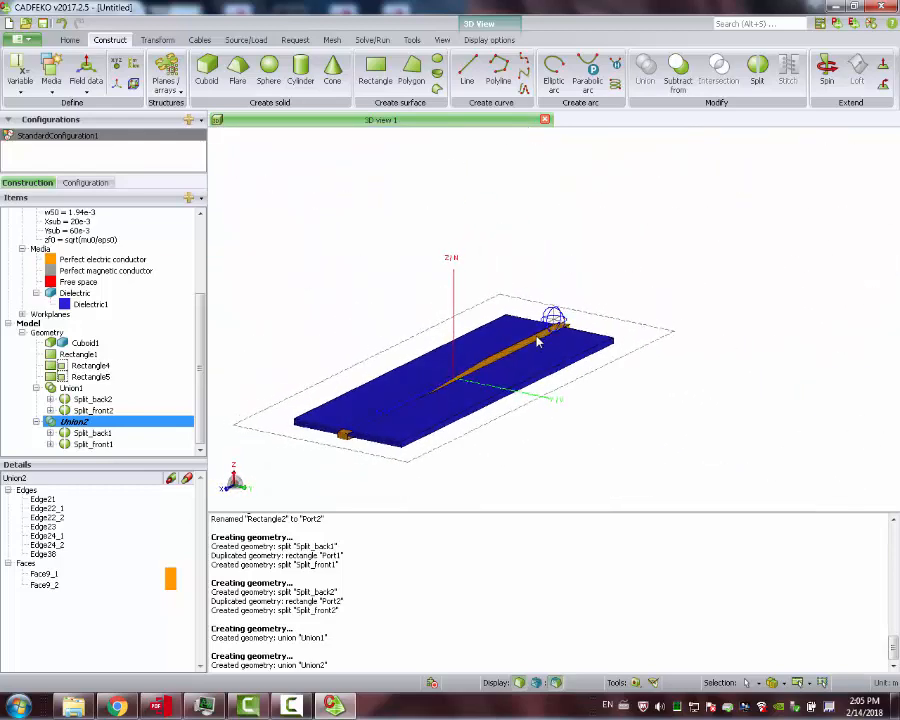
{"action": "left_click", "coordinate": [93, 433]}
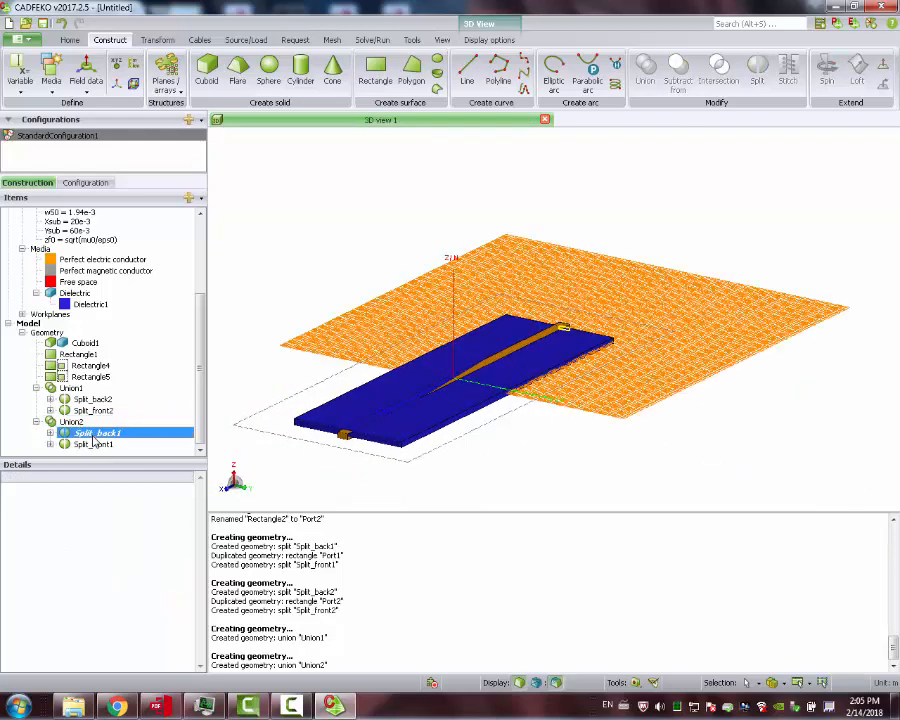
Step: Select both faces of Union2, Face9_1 and Face9_2, at the end of the substrate
{"action": "left_click", "coordinate": [62, 423]}
{"action": "left_click_drag", "start_coordinate": [645, 327], "coordinate": [505, 367]}
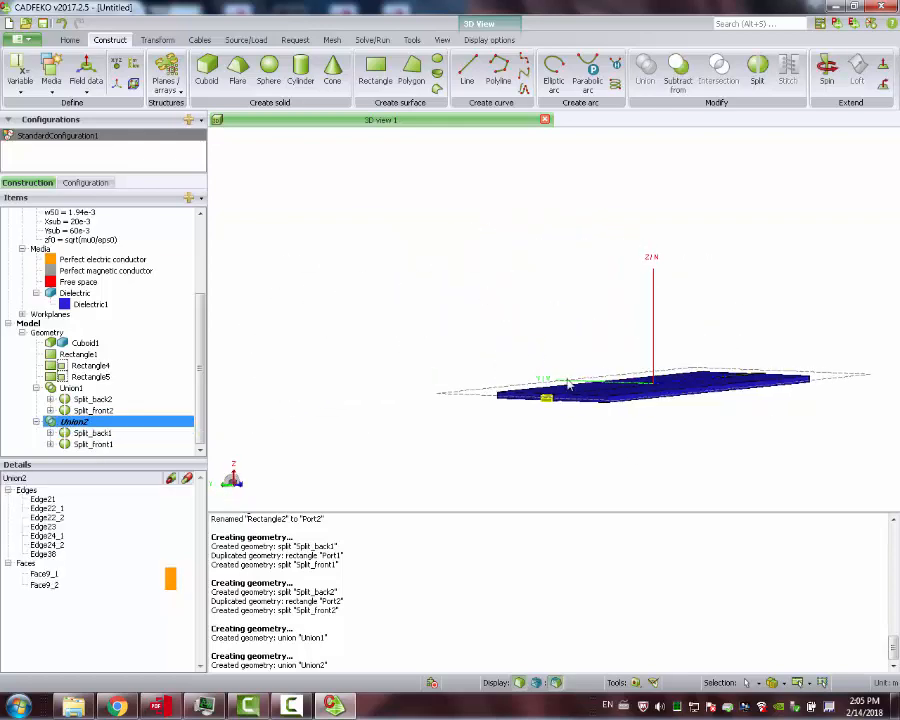
{"action": "left_click", "coordinate": [241, 41]}
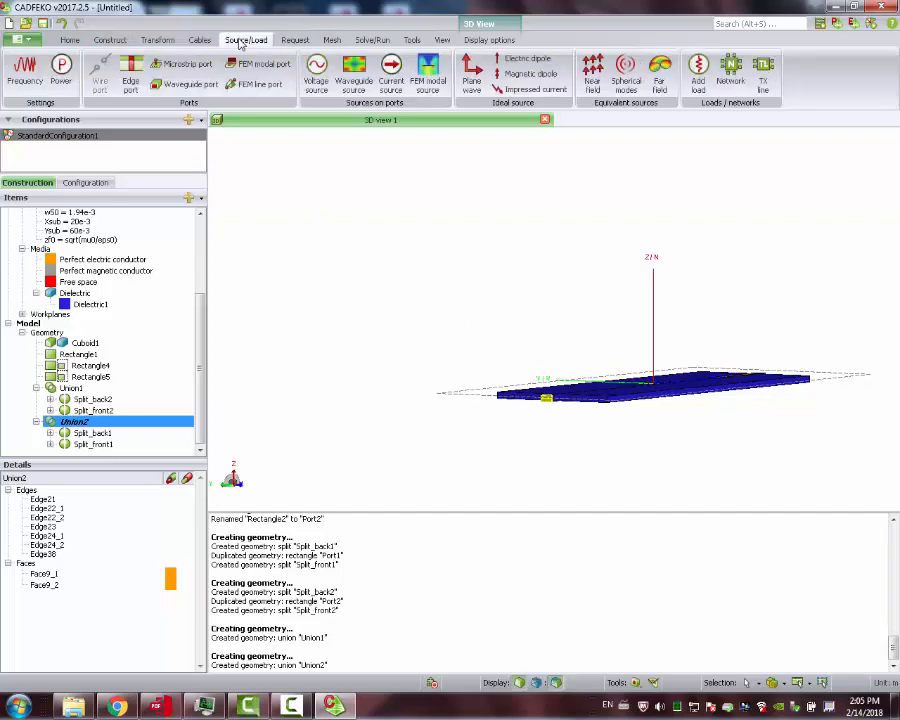
{"action": "left_click", "coordinate": [131, 75]}
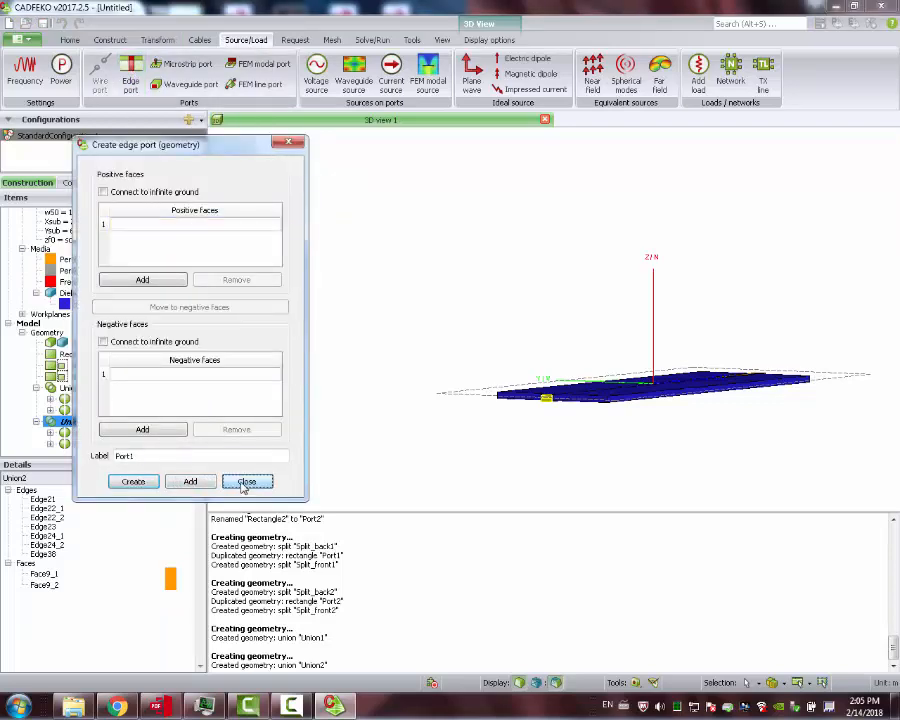
{"action": "left_click", "coordinate": [245, 481]}
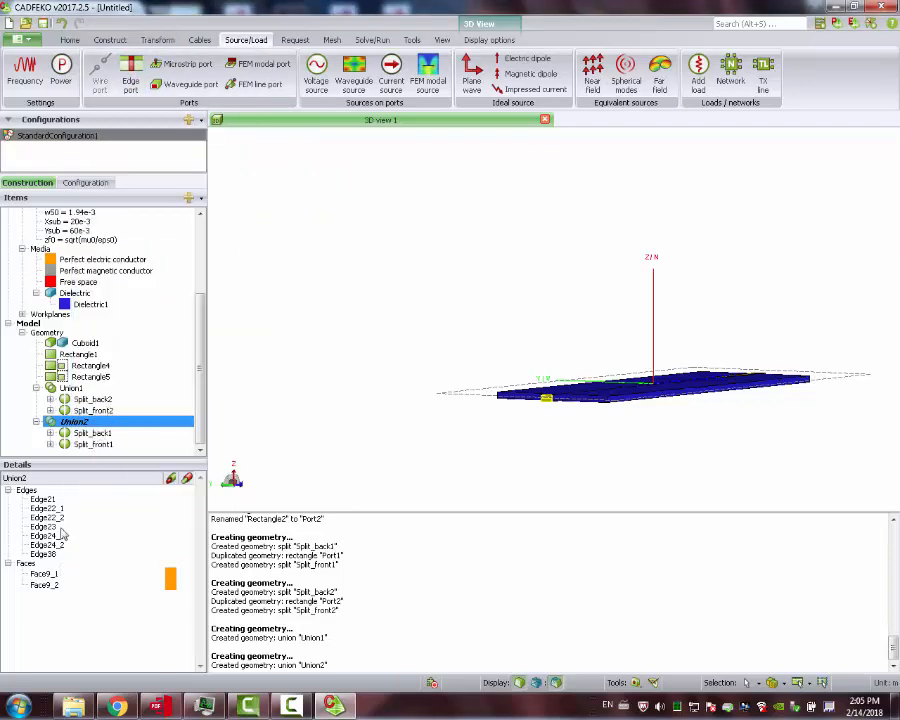
{"action": "left_click", "coordinate": [55, 576]}
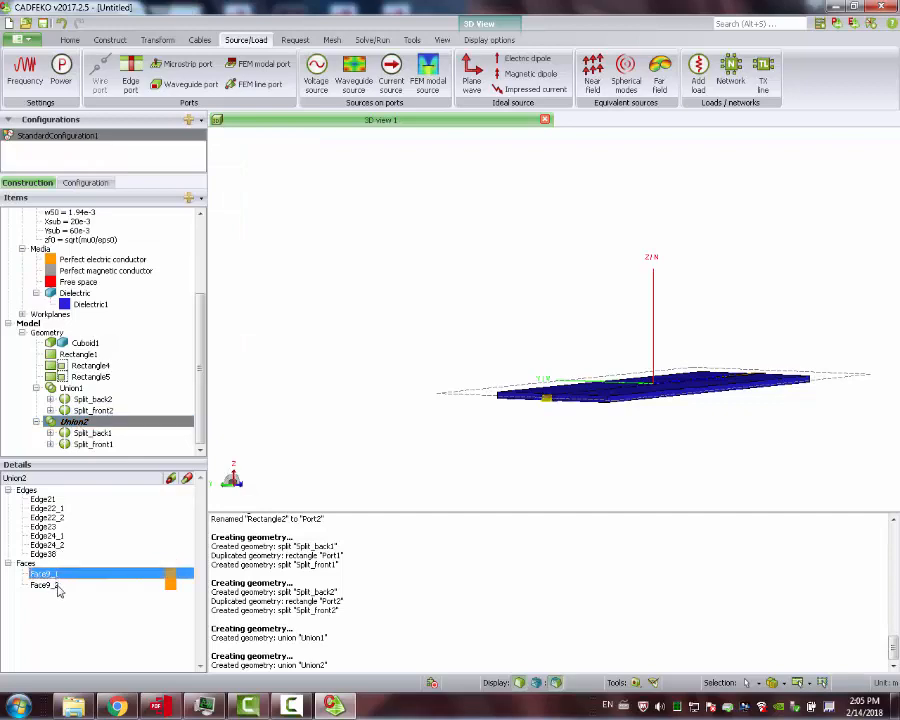
{"action": "left_click", "coordinate": [58, 586], "text": "ctrl"}
{"action": "left_click_drag", "start_coordinate": [406, 368], "coordinate": [508, 402]}
{"action": "scroll", "coordinate": [580, 424], "scroll_direction": "up", "scroll_amount": 4}
{"action": "scroll", "coordinate": [577, 425], "scroll_direction": "up", "scroll_amount": 5}
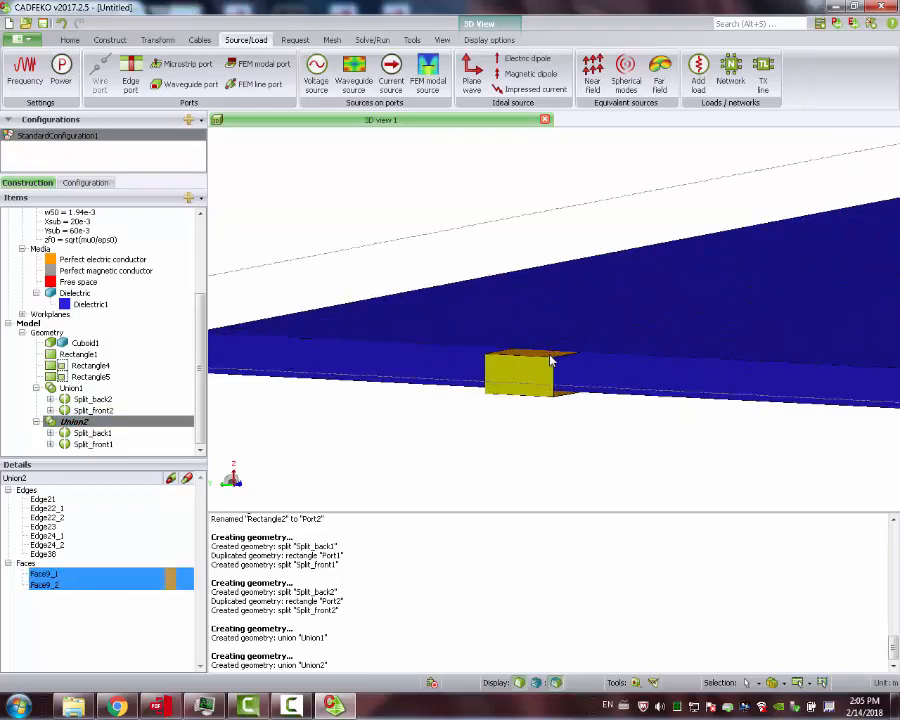
Step: Create an edge port on Union2 with Face9_2 as the positive face and Face9_1 as the negative face
{"action": "left_click", "coordinate": [130, 72]}
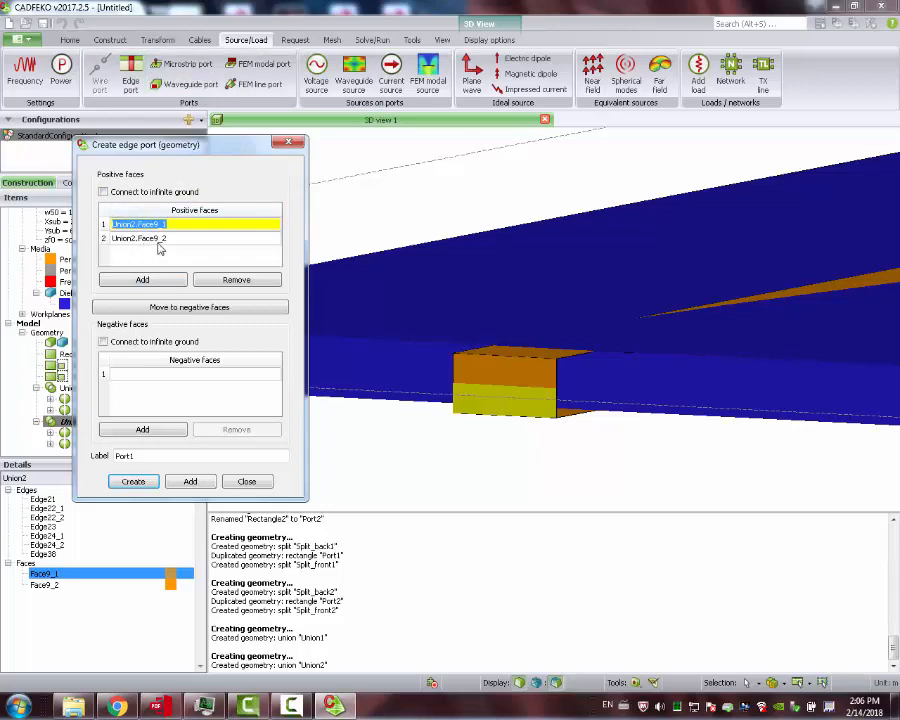
{"action": "left_click", "coordinate": [161, 239]}
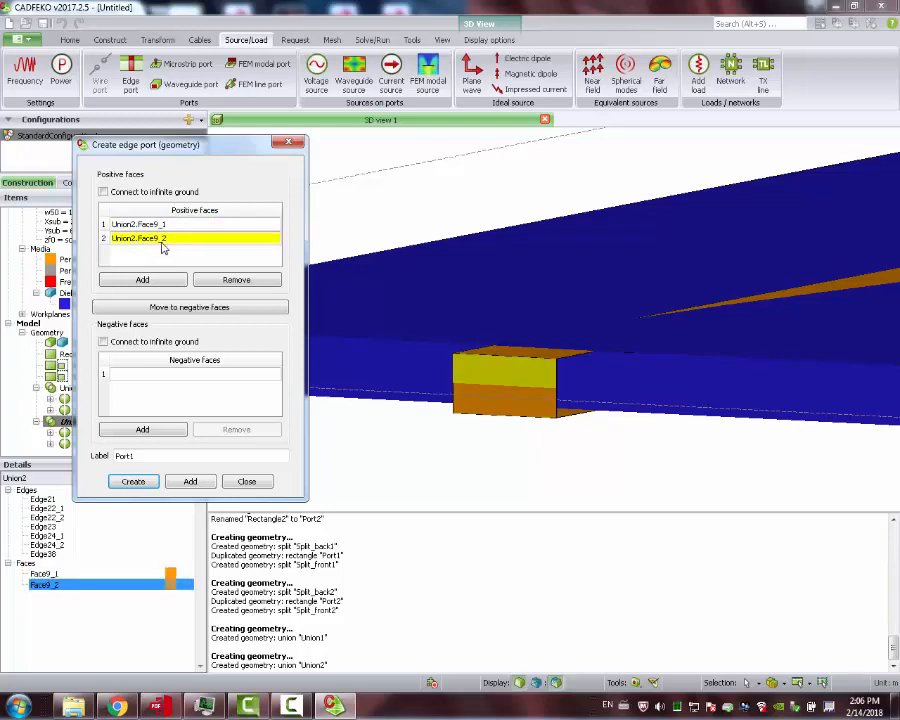
{"action": "left_click", "coordinate": [159, 229]}
{"action": "left_click", "coordinate": [161, 238]}
{"action": "left_click", "coordinate": [163, 224]}
{"action": "left_click", "coordinate": [163, 236]}
{"action": "left_click", "coordinate": [163, 225]}
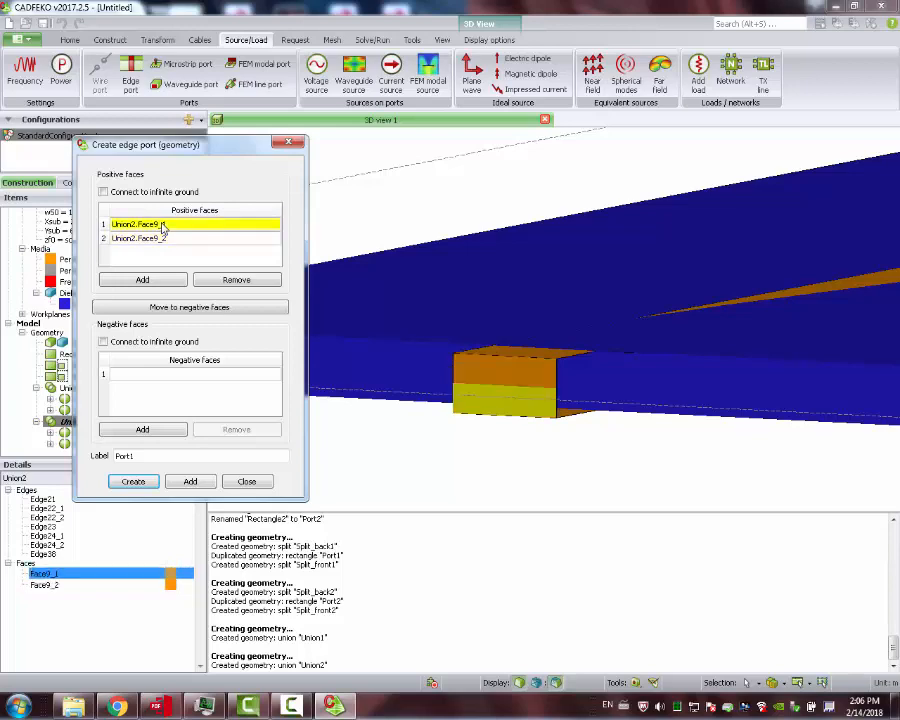
{"action": "left_click", "coordinate": [165, 237]}
{"action": "left_click", "coordinate": [163, 225]}
{"action": "left_click", "coordinate": [161, 238]}
{"action": "left_click", "coordinate": [161, 225]}
{"action": "left_click", "coordinate": [201, 309]}
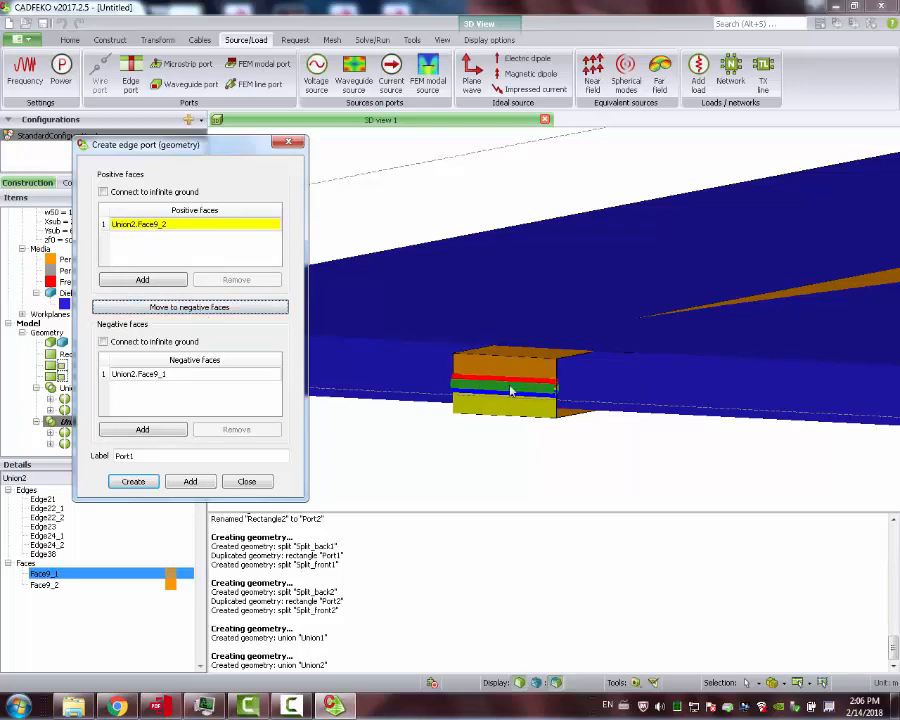
{"action": "left_click", "coordinate": [138, 482]}
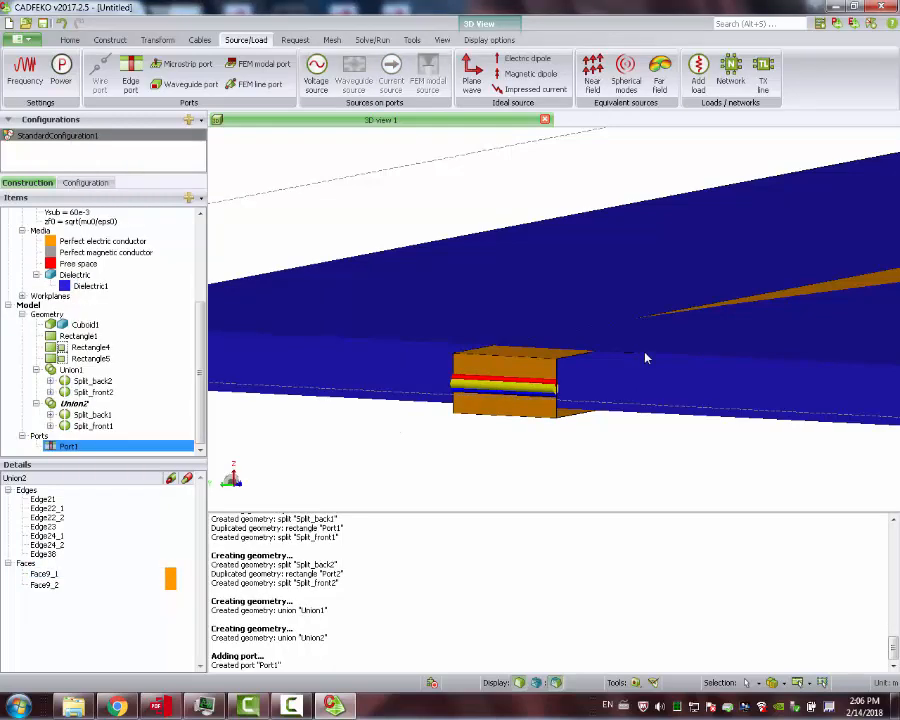
Step: Select both faces of Union1, Face8_1 and Face8_2, at the opposite end of the substrate
{"action": "scroll", "coordinate": [735, 312], "scroll_direction": "down", "scroll_amount": 10}
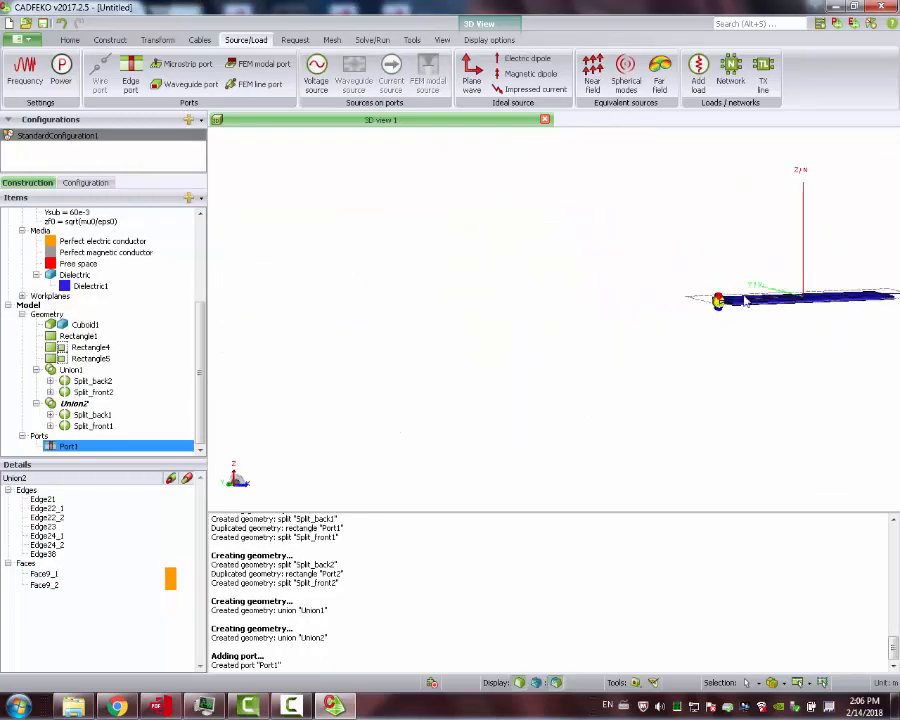
{"action": "scroll", "coordinate": [633, 448], "scroll_direction": "up", "scroll_amount": 10}
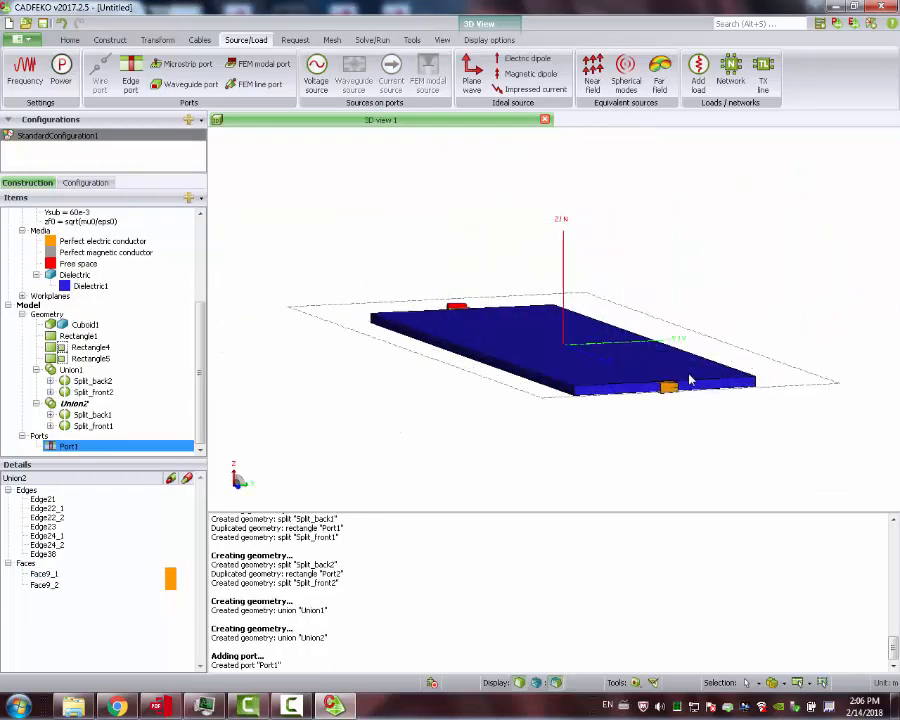
{"action": "scroll", "coordinate": [633, 448], "scroll_direction": "up", "scroll_amount": 4}
{"action": "left_click", "coordinate": [583, 398]}
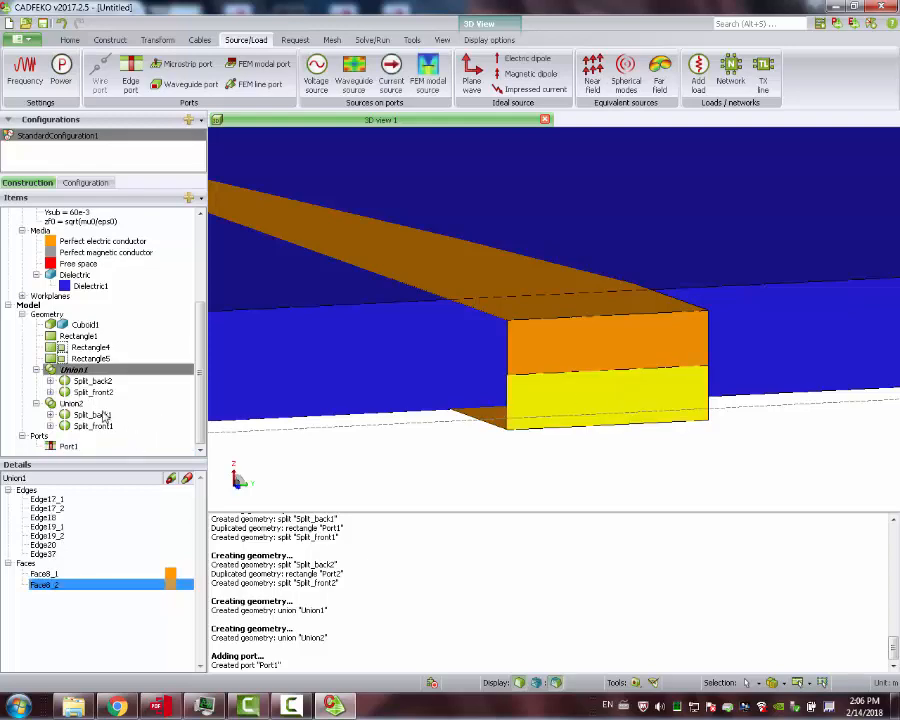
{"action": "left_click", "coordinate": [93, 381]}
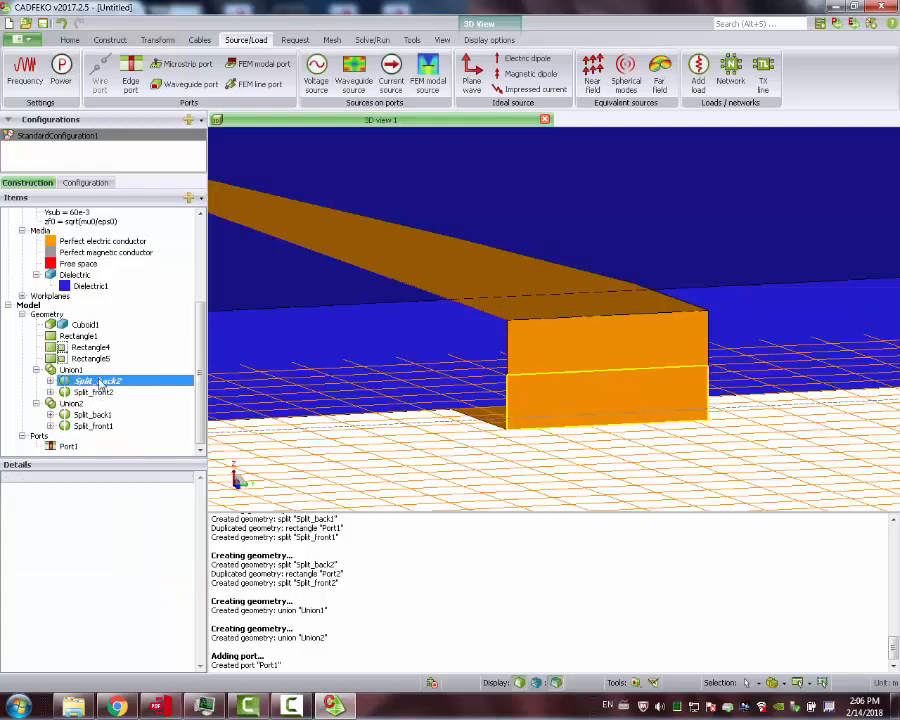
{"action": "left_click", "coordinate": [50, 381]}
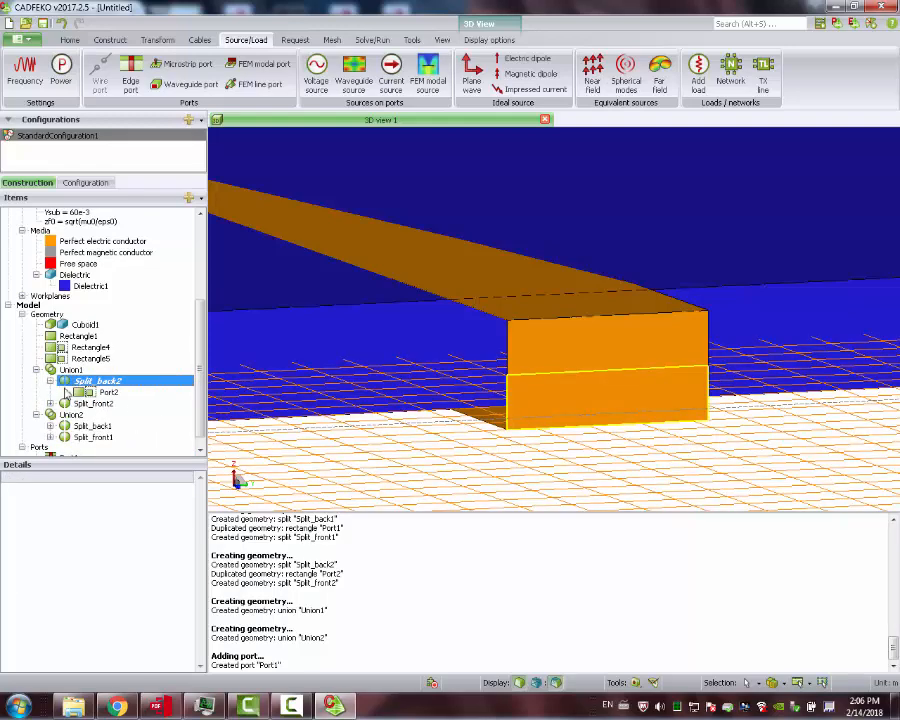
{"action": "left_click", "coordinate": [50, 381]}
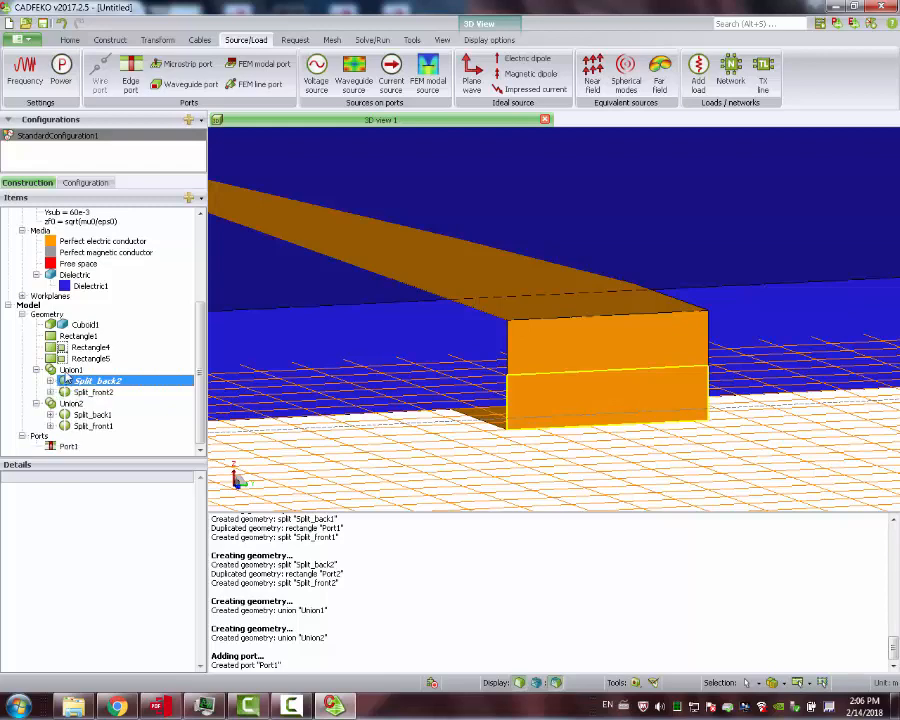
{"action": "left_click", "coordinate": [68, 370]}
{"action": "left_click", "coordinate": [54, 576]}
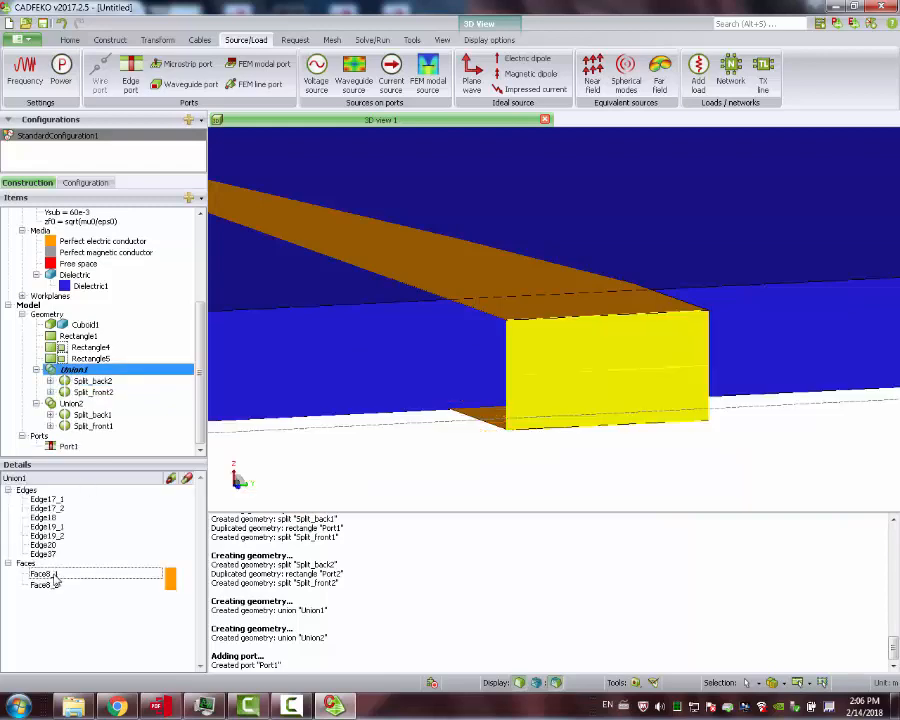
{"action": "left_click", "coordinate": [55, 587]}
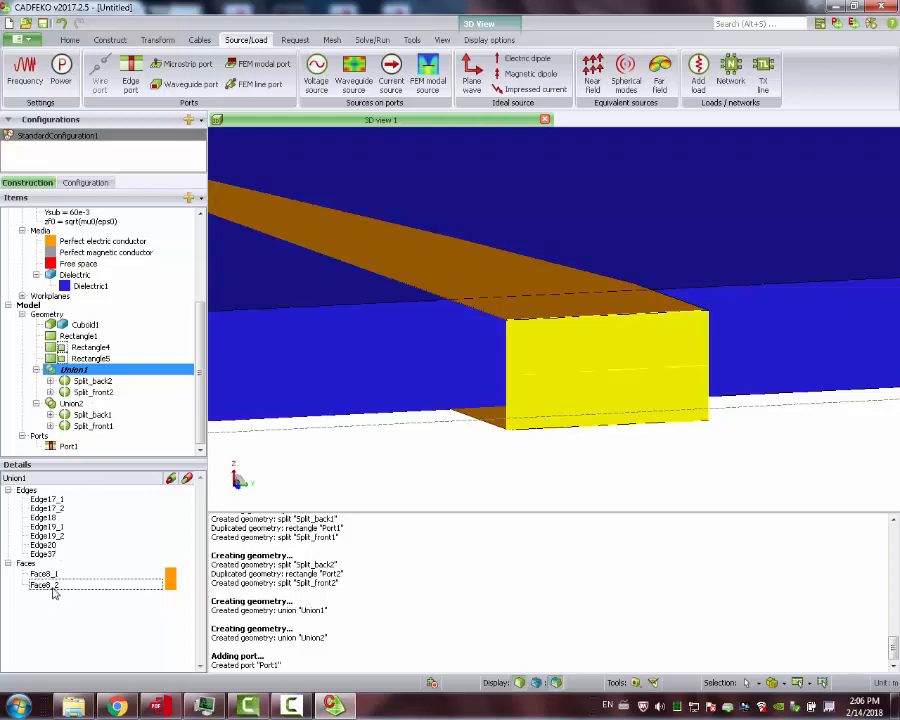
{"action": "left_click", "coordinate": [49, 576]}
{"action": "left_click", "coordinate": [52, 585], "text": "ctrl"}
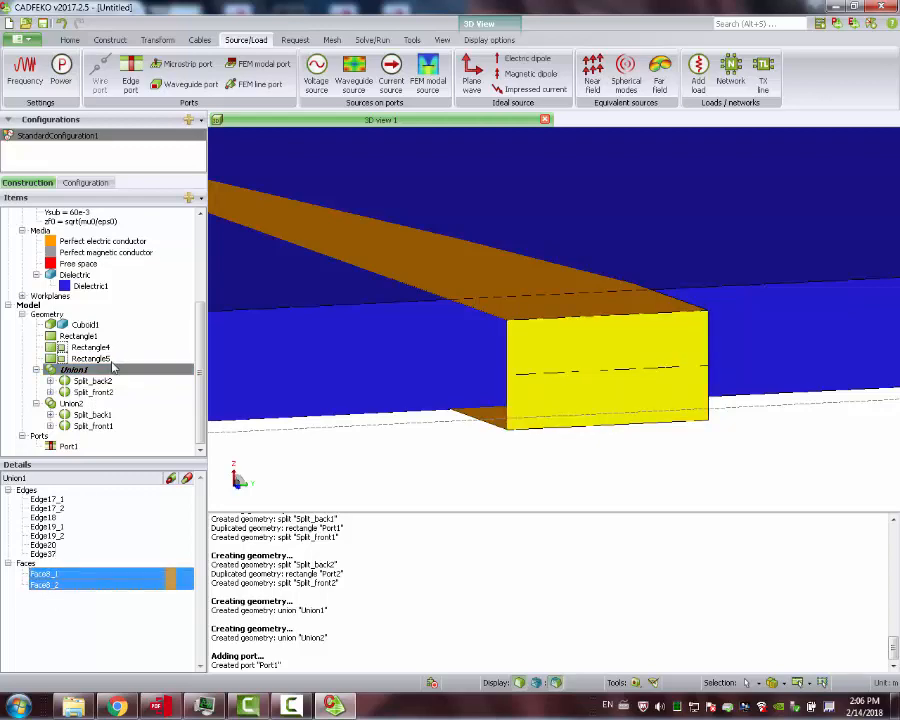
Step: Create an edge port on Union1 with Face8_1 as the positive face and Face8_2 as the negative face
{"action": "left_click", "coordinate": [131, 72]}
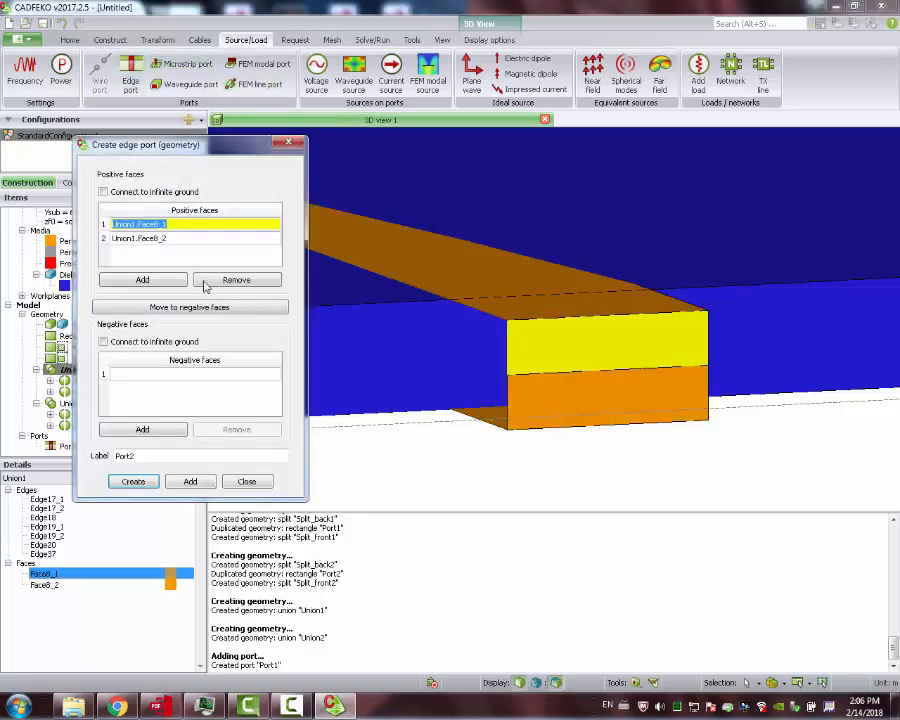
{"action": "left_click", "coordinate": [150, 238]}
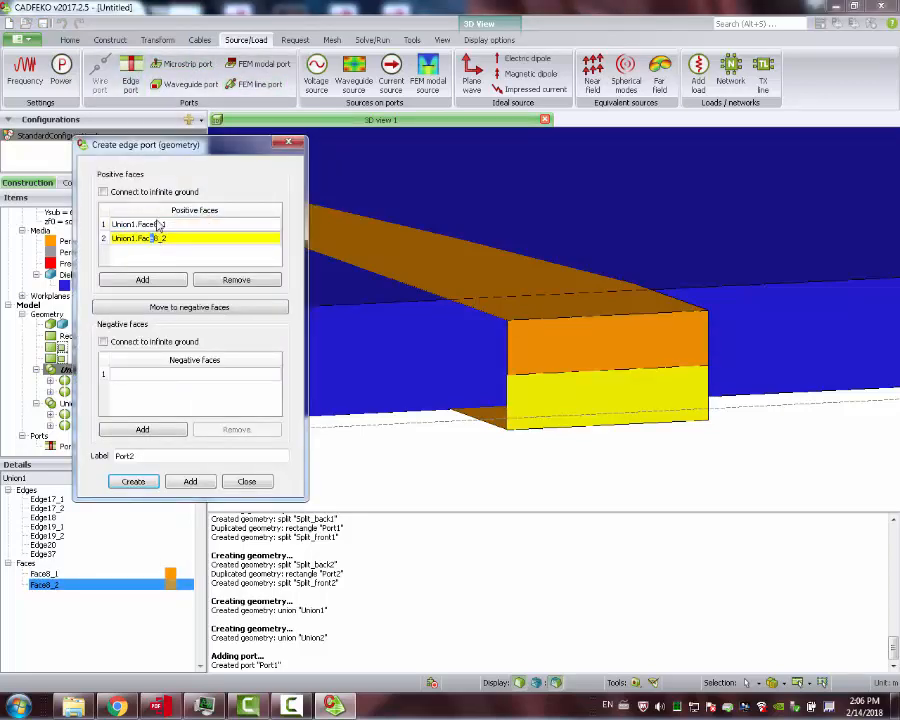
{"action": "left_click", "coordinate": [160, 226]}
{"action": "left_click", "coordinate": [163, 240]}
{"action": "left_click", "coordinate": [166, 308]}
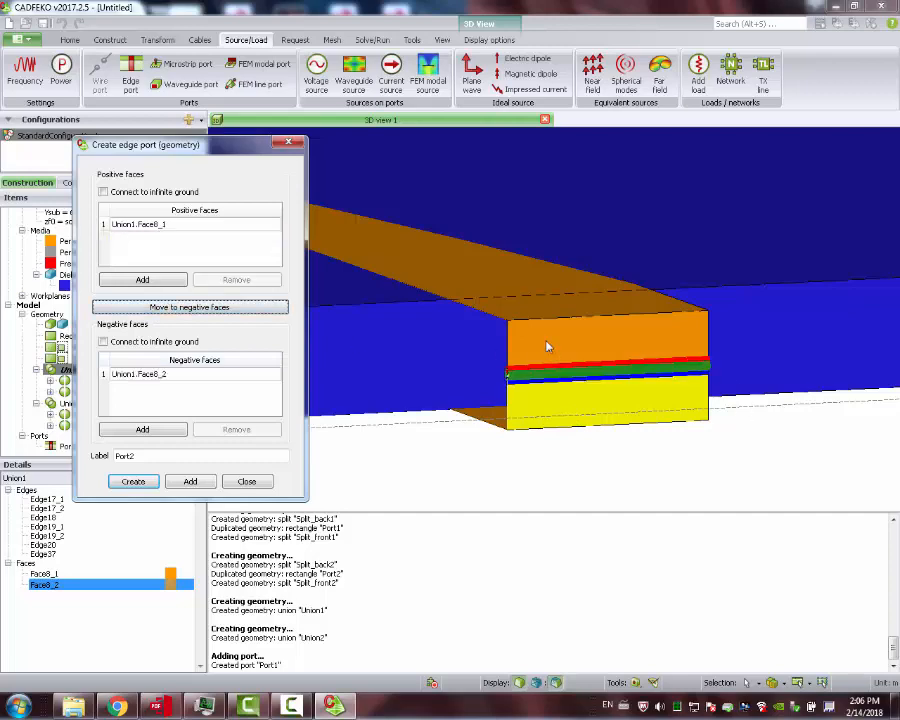
{"action": "left_click", "coordinate": [140, 486]}
Step: Examine the edge ports at both ends of the microstrip board
{"action": "left_click_drag", "start_coordinate": [366, 444], "coordinate": [398, 432]}
{"action": "scroll", "coordinate": [459, 415], "scroll_direction": "down", "scroll_amount": 5}
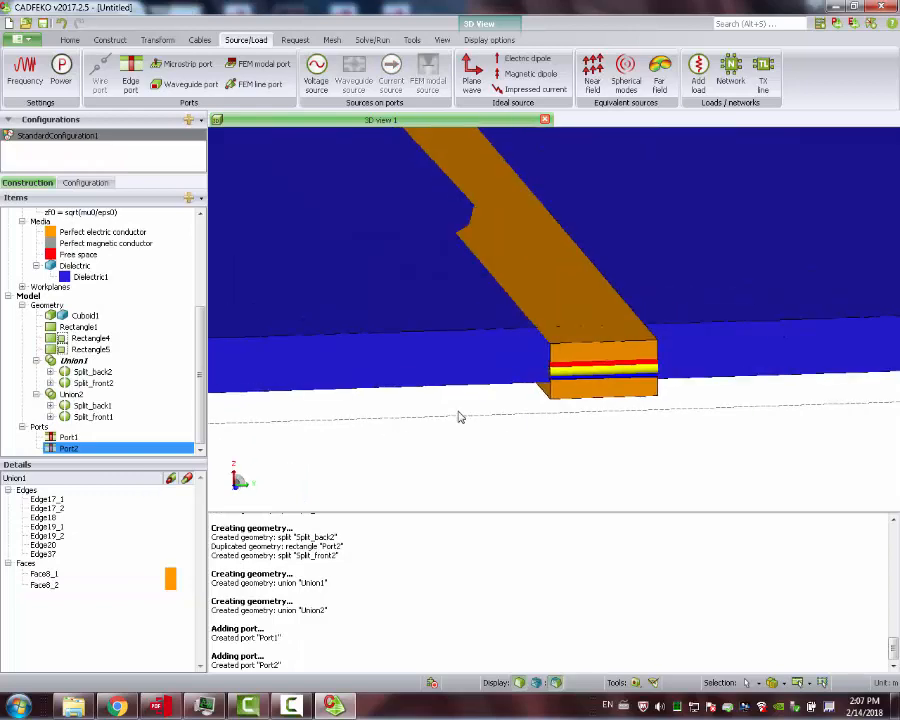
{"action": "scroll", "coordinate": [467, 414], "scroll_direction": "down", "scroll_amount": 3}
{"action": "left_click_drag", "start_coordinate": [656, 317], "coordinate": [423, 320]}
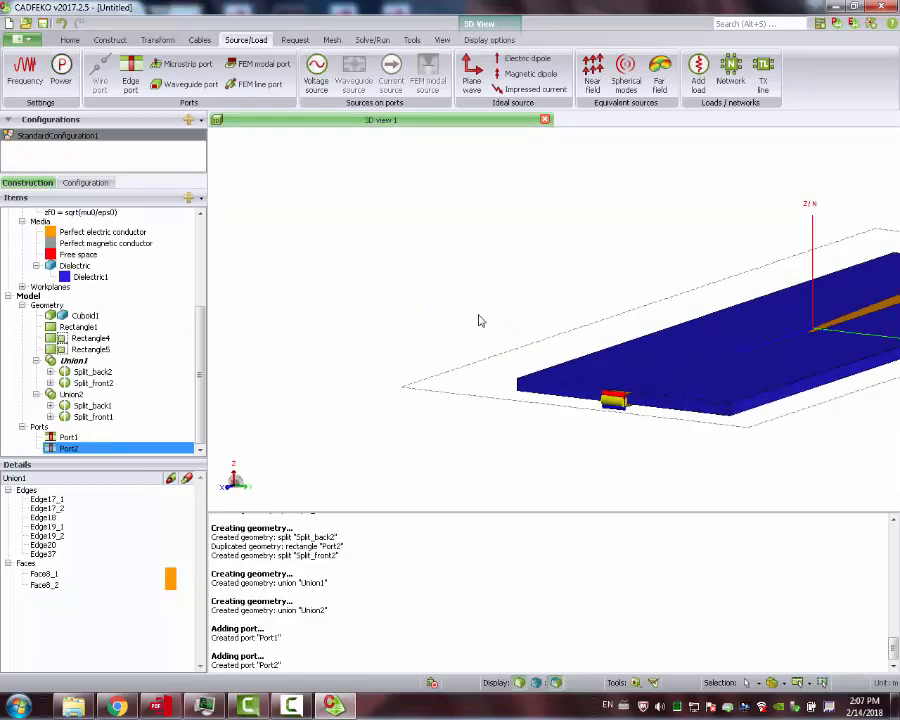
{"action": "left_click", "coordinate": [586, 335]}
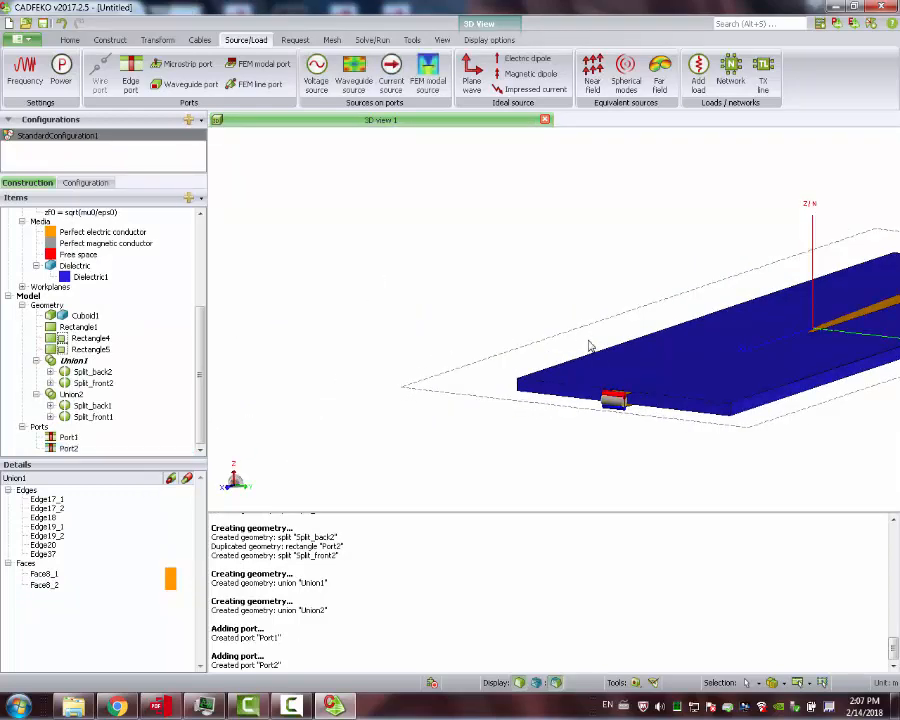
{"action": "scroll", "coordinate": [590, 345], "scroll_direction": "down", "scroll_amount": 4}
{"action": "left_click_drag", "start_coordinate": [690, 362], "coordinate": [733, 378]}
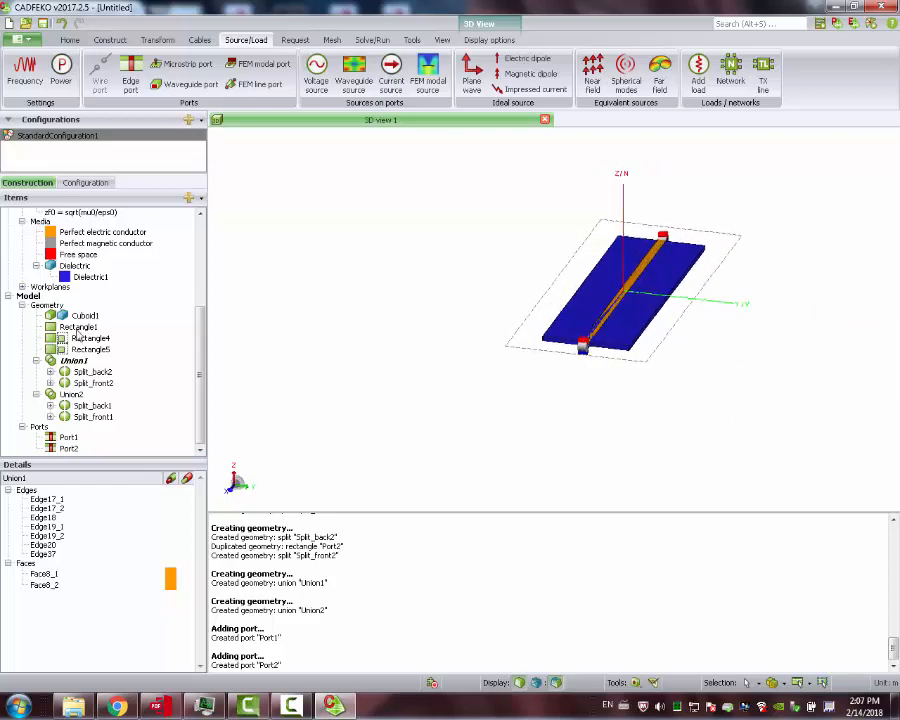
{"action": "left_click", "coordinate": [85, 406]}
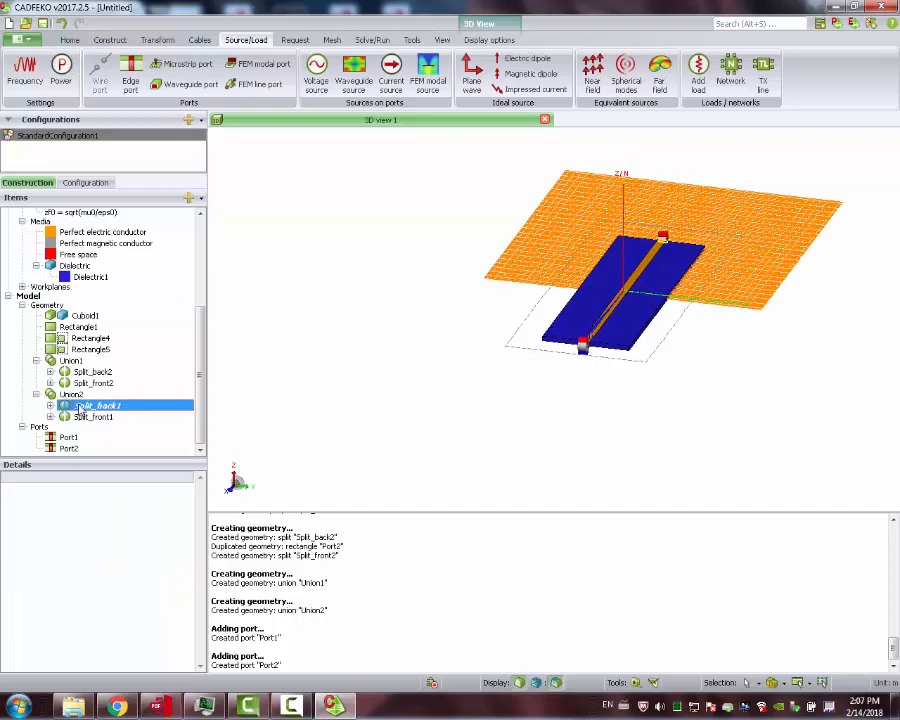
{"action": "left_click", "coordinate": [93, 417]}
{"action": "left_click", "coordinate": [88, 406], "text": "ctrl"}
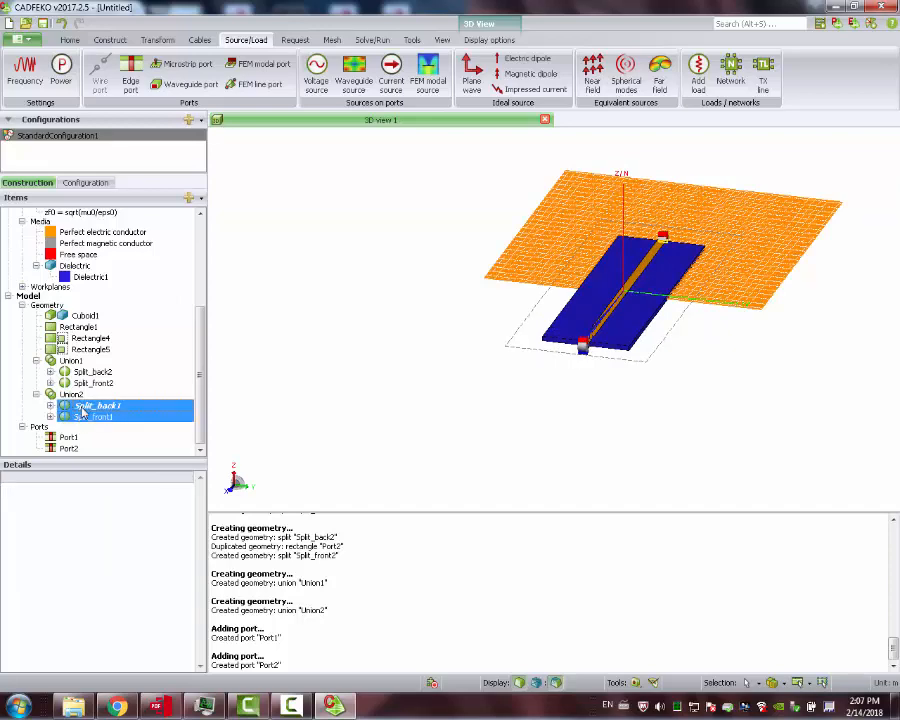
{"action": "left_click", "coordinate": [93, 383], "text": "ctrl"}
{"action": "left_click", "coordinate": [93, 372], "text": "ctrl"}
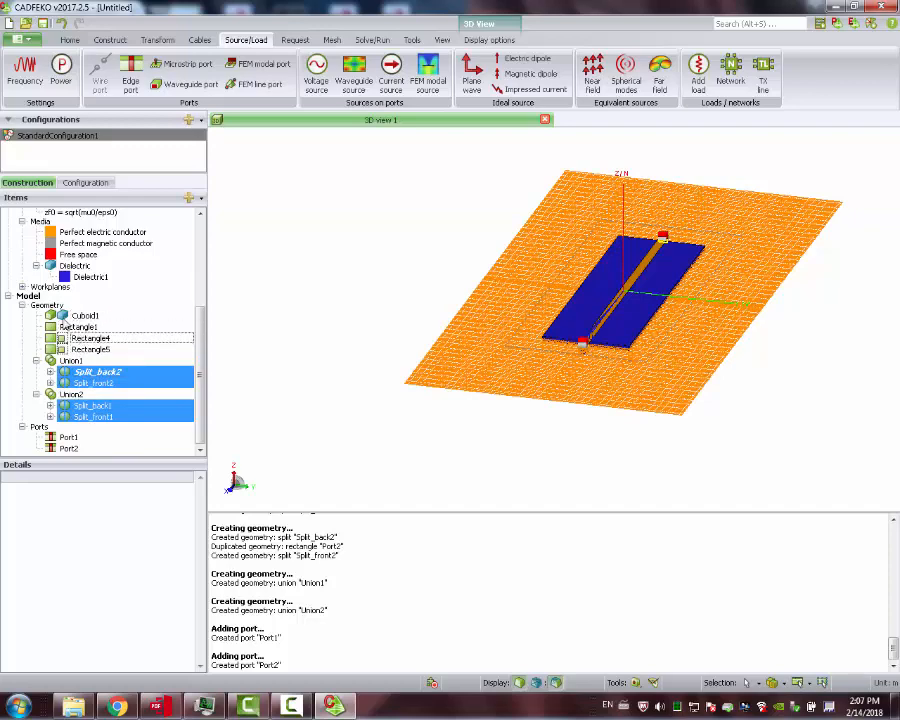
Step: Union Cuboid1, Rectangle1, Rectangle4, Rectangle5, Union1 and Union2 into a single part
{"action": "left_click", "coordinate": [80, 315]}
{"action": "left_click", "coordinate": [64, 327], "text": "ctrl"}
{"action": "left_click", "coordinate": [62, 338], "text": "ctrl"}
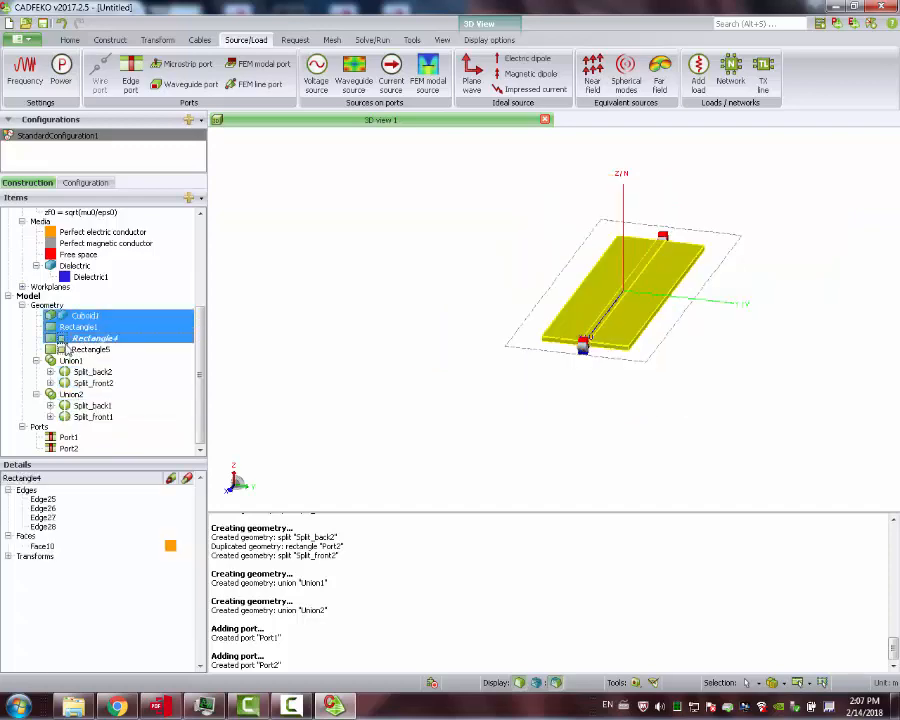
{"action": "left_click", "coordinate": [64, 349], "text": "ctrl"}
{"action": "left_click", "coordinate": [68, 360], "text": "ctrl"}
{"action": "left_click", "coordinate": [72, 395], "text": "ctrl"}
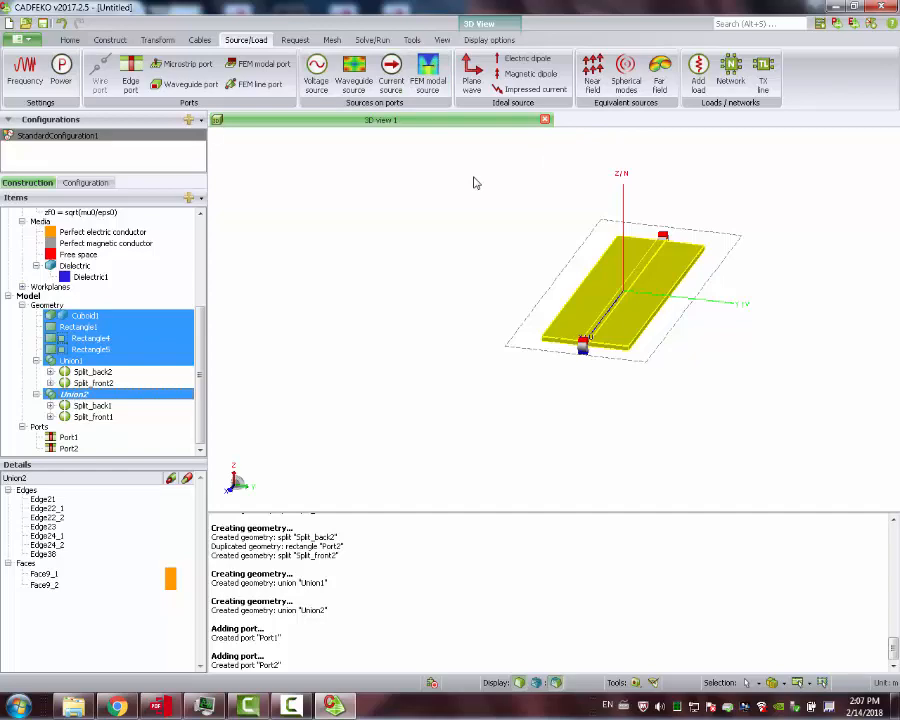
{"action": "left_click", "coordinate": [111, 40]}
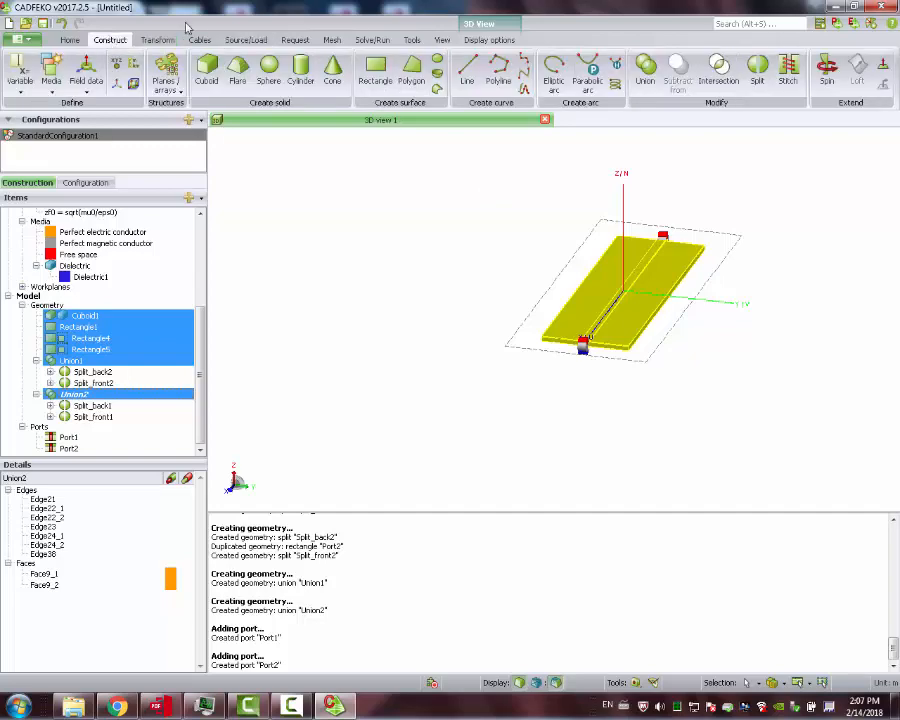
{"action": "left_click", "coordinate": [643, 78]}
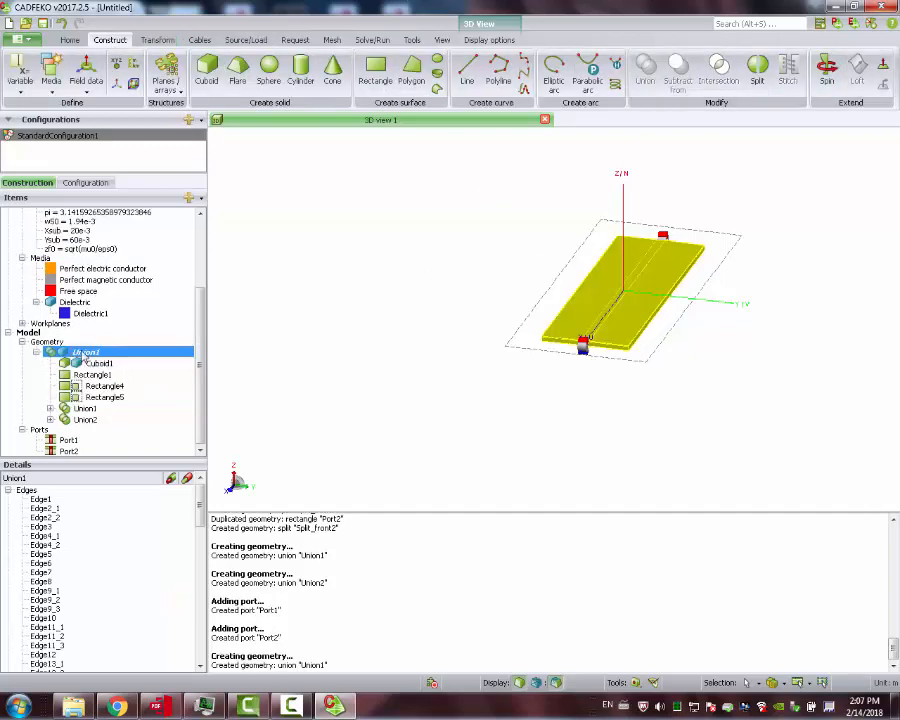
{"action": "left_click_drag", "start_coordinate": [603, 357], "coordinate": [664, 313]}
{"action": "scroll", "coordinate": [664, 313], "scroll_direction": "down", "scroll_amount": 3}
{"action": "scroll", "coordinate": [664, 313], "scroll_direction": "up", "scroll_amount": 8}
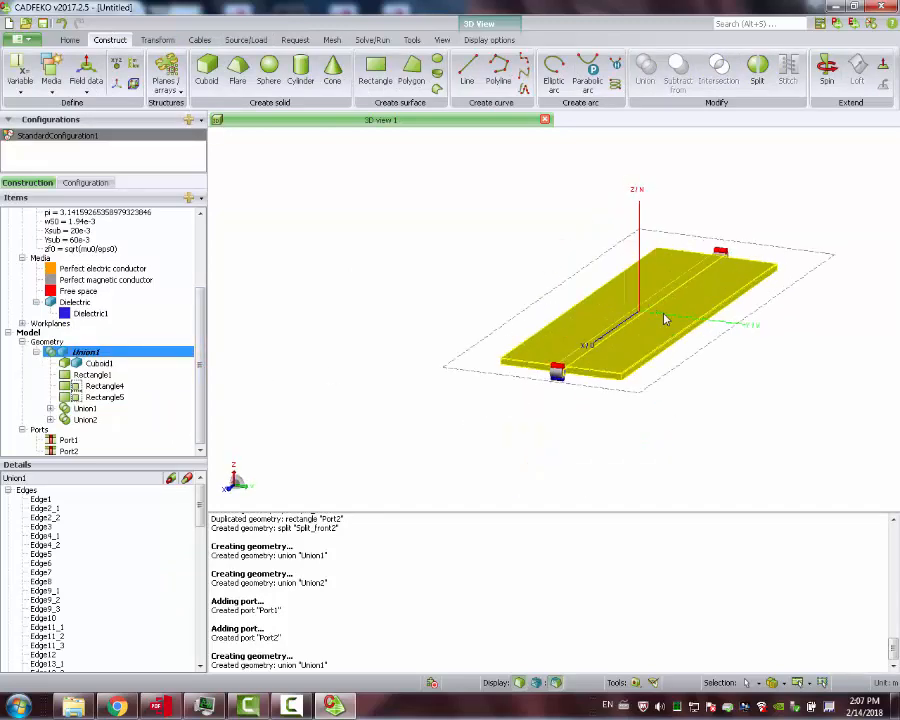
Step: Select the united part Union1 in the model and bring its list of faces into view
{"action": "scroll", "coordinate": [665, 318], "scroll_direction": "down", "scroll_amount": 10}
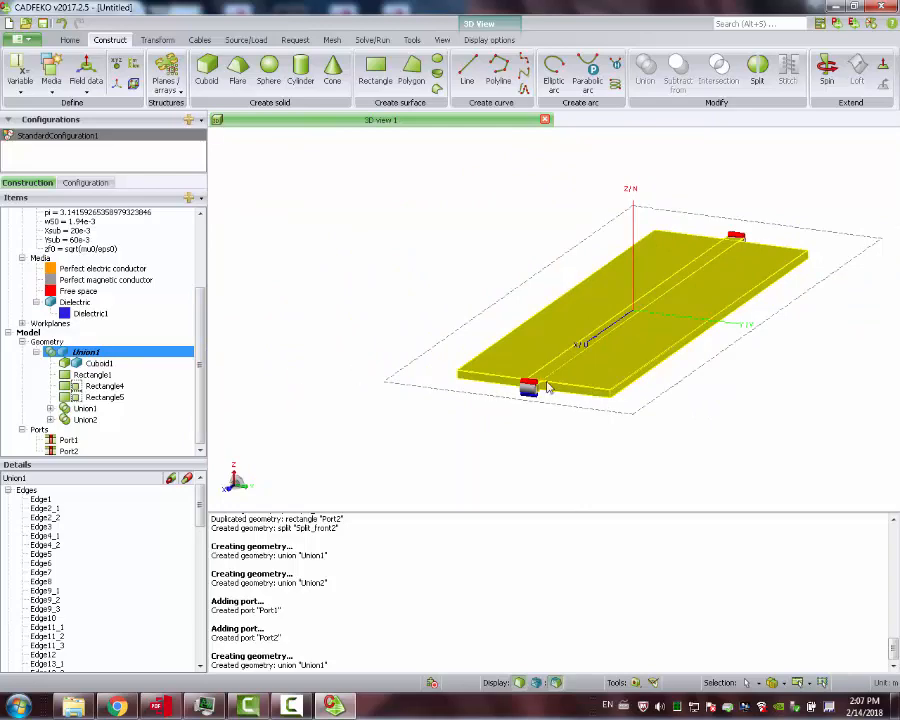
{"action": "left_click_drag", "start_coordinate": [537, 405], "coordinate": [487, 445]}
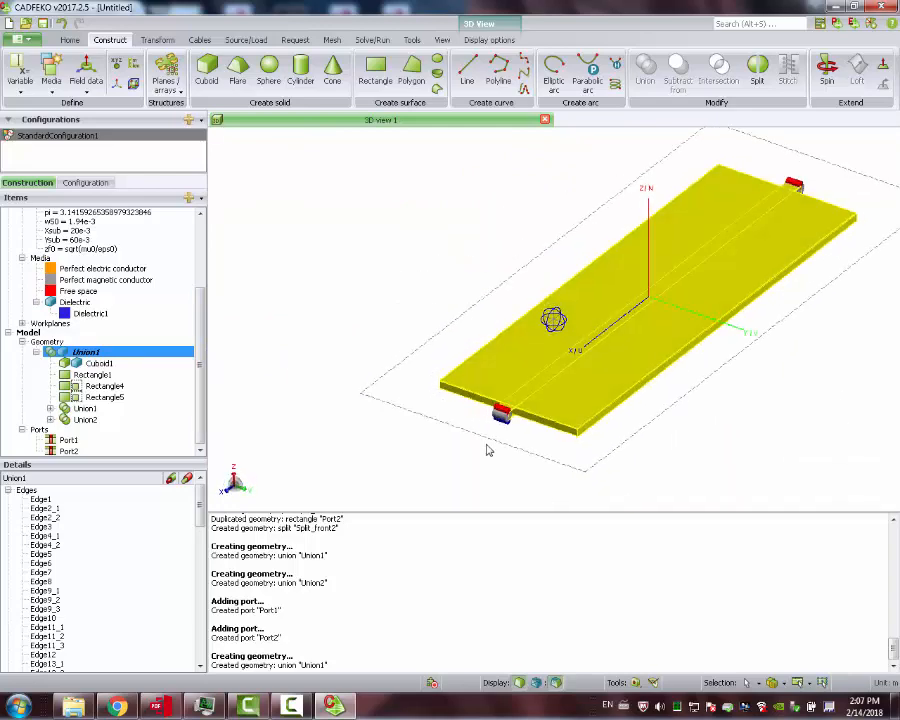
{"action": "left_click", "coordinate": [564, 405]}
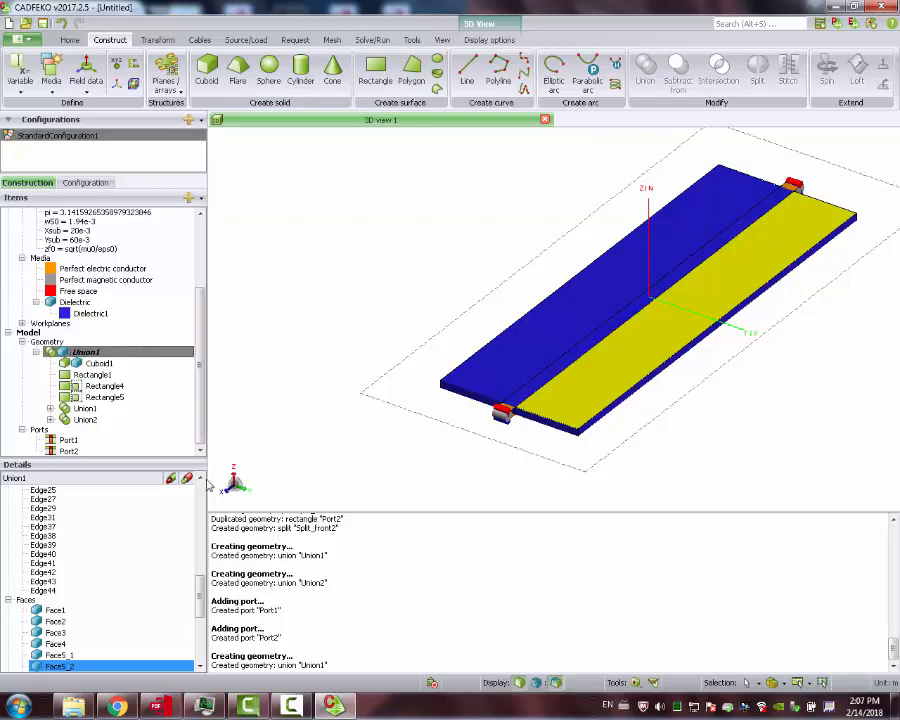
{"action": "left_click_drag", "start_coordinate": [198, 594], "coordinate": [215, 474]}
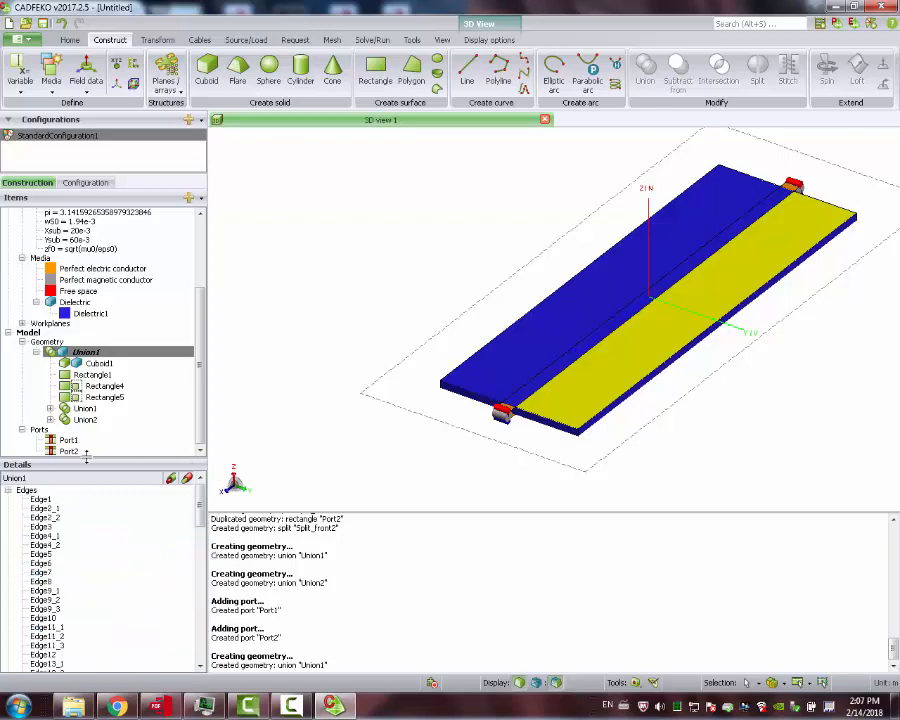
{"action": "left_click", "coordinate": [132, 355]}
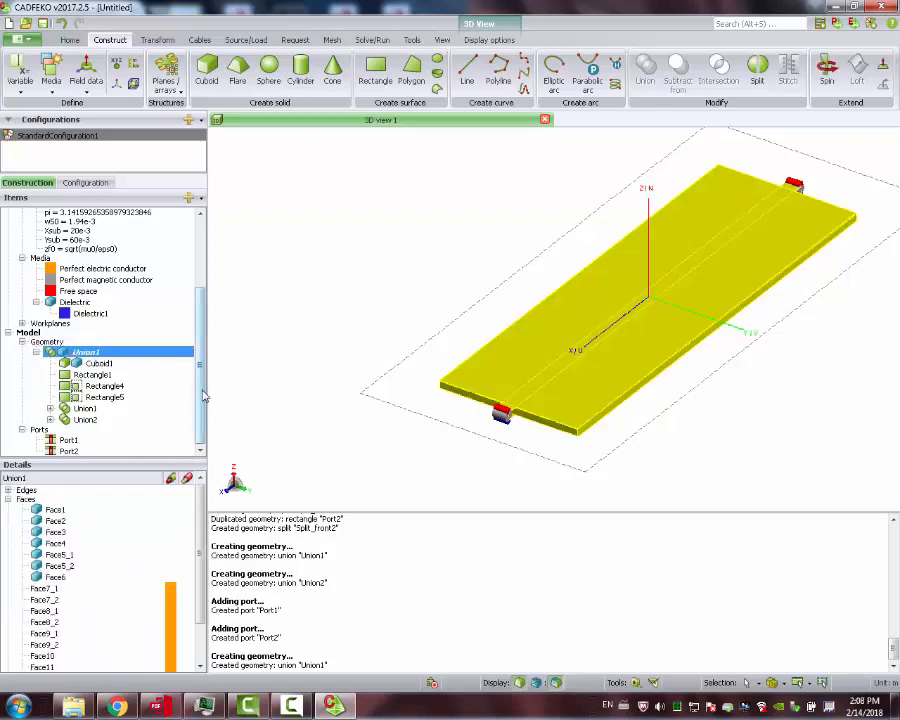
{"action": "scroll", "coordinate": [202, 622], "scroll_direction": "down", "scroll_amount": 2}
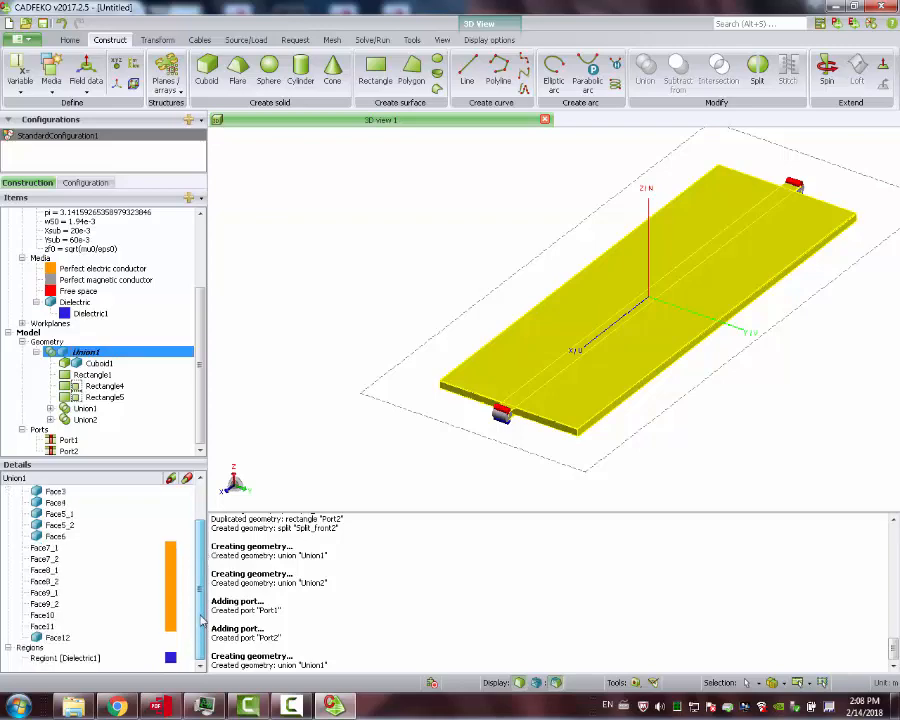
Step: Set the face medium of Face12, the microstrip line along the top of the substrate, to Perfect electric conductor
{"action": "left_click", "coordinate": [66, 638]}
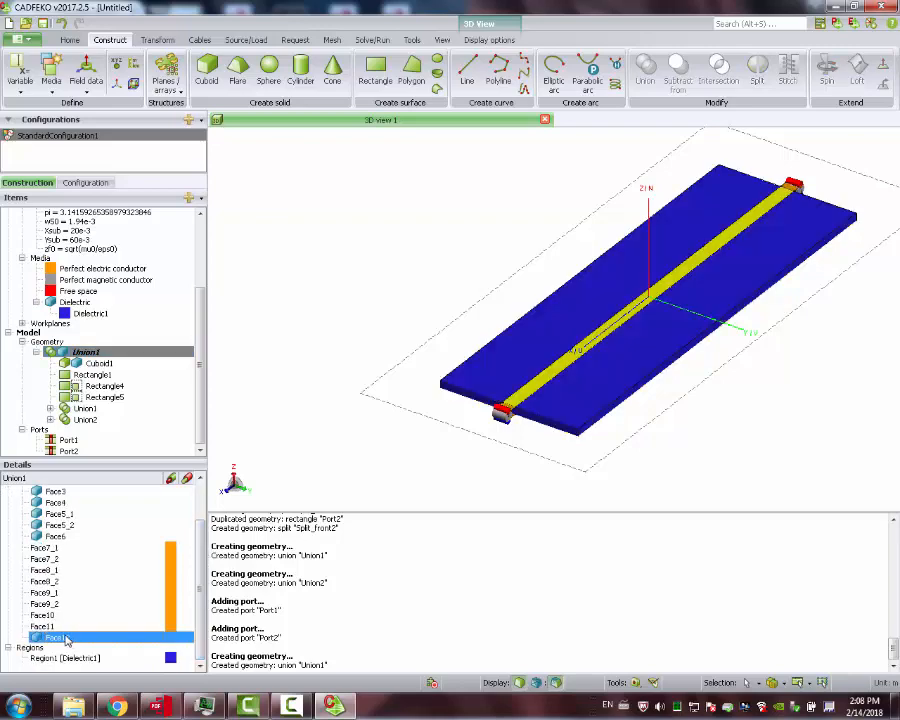
{"action": "left_click_drag", "start_coordinate": [614, 402], "coordinate": [586, 358]}
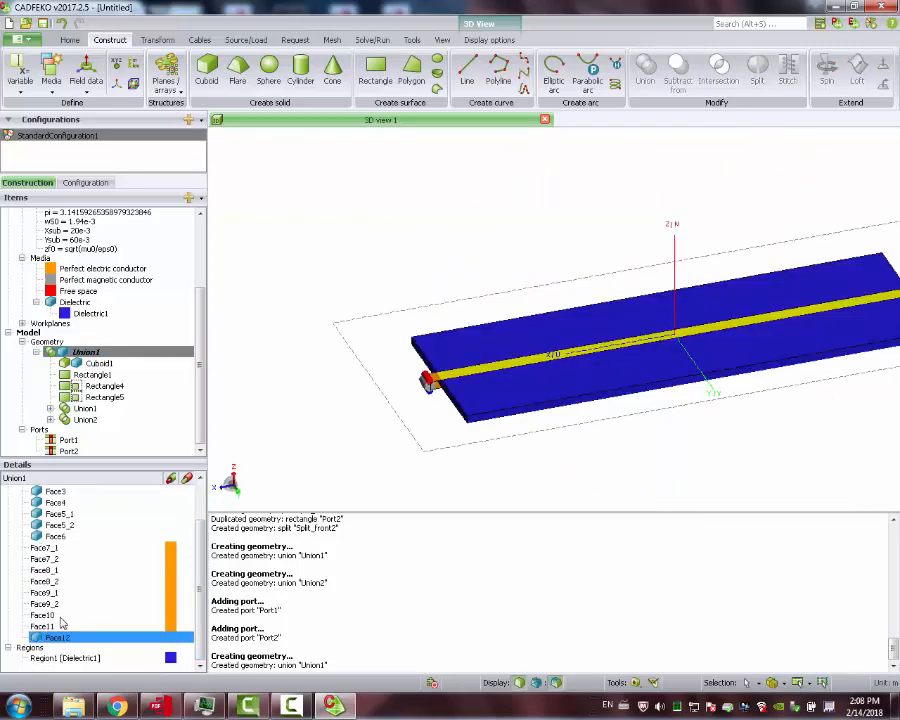
{"action": "right_click", "coordinate": [62, 640]}
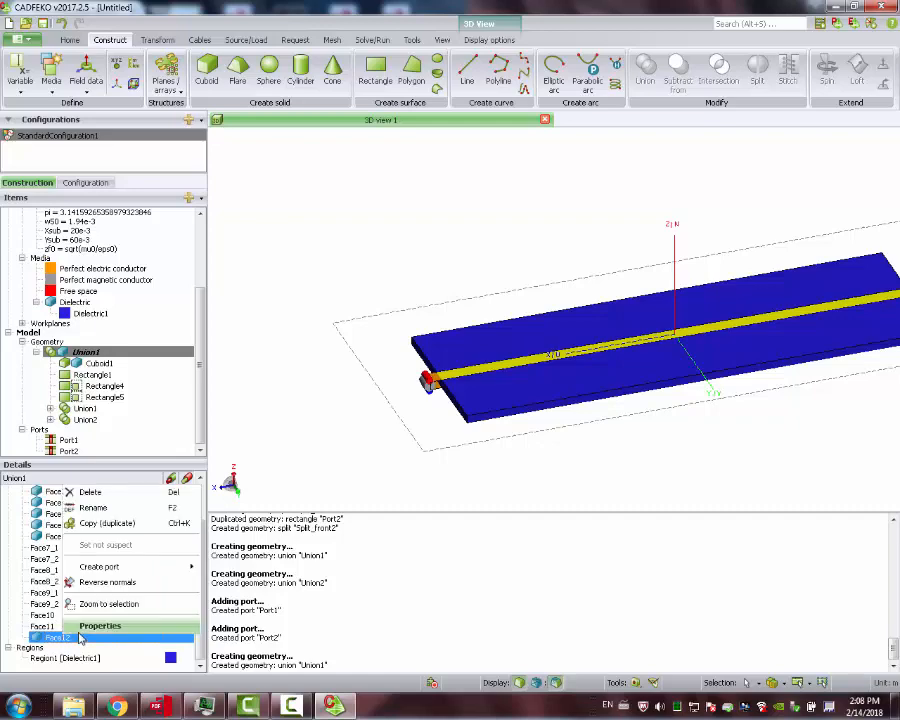
{"action": "left_click", "coordinate": [78, 628]}
{"action": "left_click", "coordinate": [205, 207]}
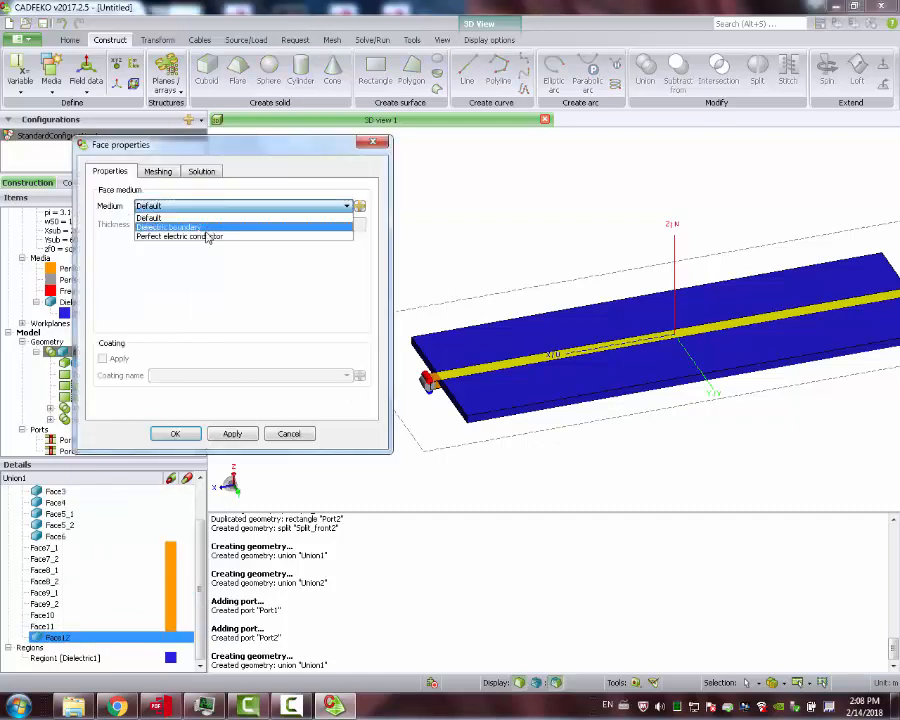
{"action": "left_click", "coordinate": [208, 236]}
{"action": "left_click", "coordinate": [175, 433]}
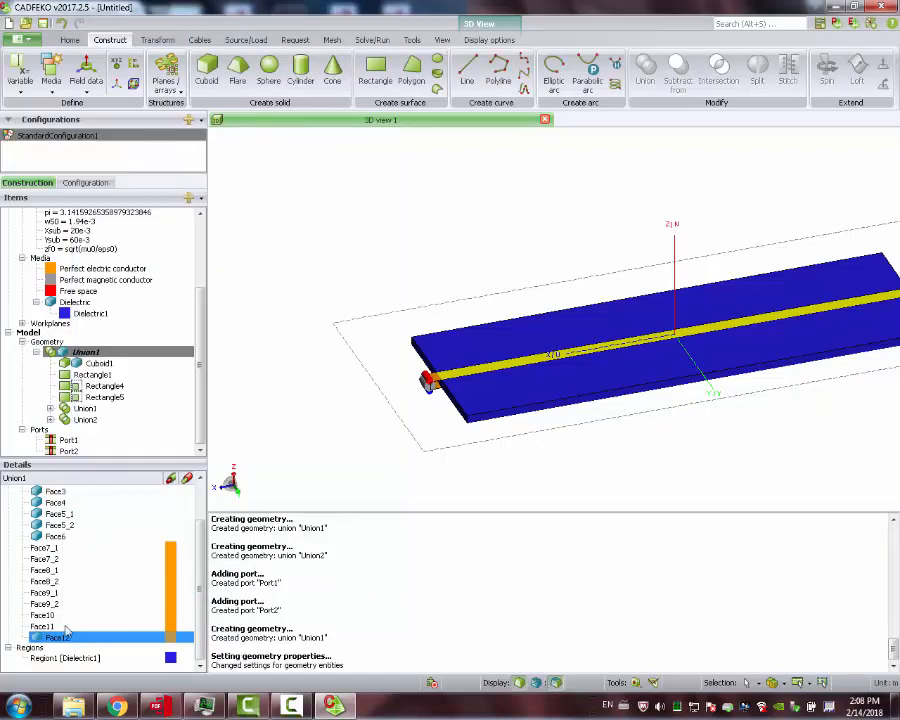
Step: Set the face medium of Face11, the small lower face at the port end, to Perfect electric conductor
{"action": "left_click", "coordinate": [56, 627]}
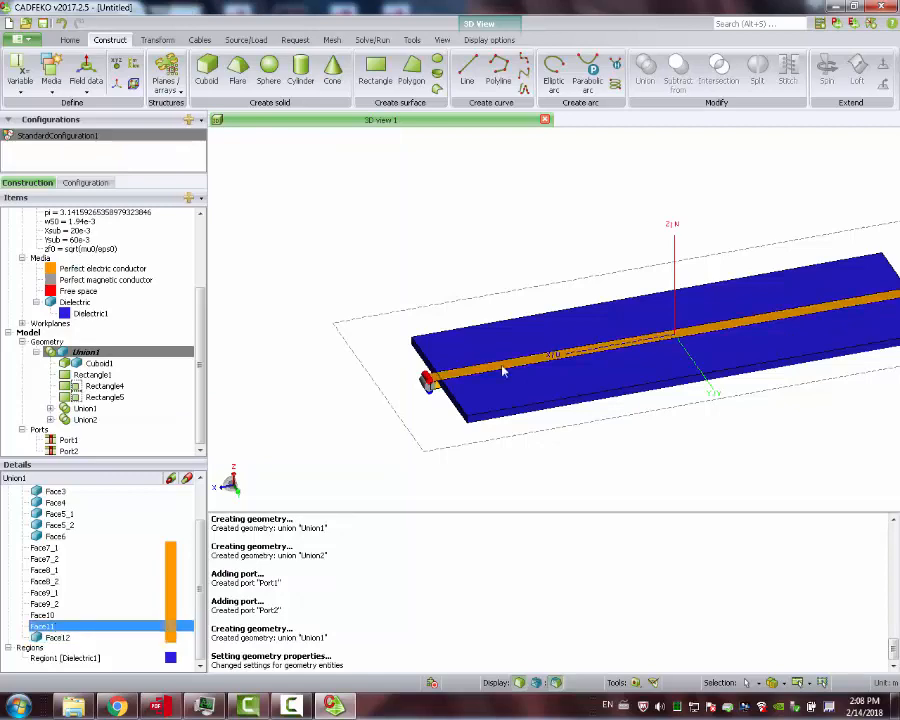
{"action": "left_click_drag", "start_coordinate": [569, 353], "coordinate": [590, 185]}
{"action": "scroll", "coordinate": [472, 256], "scroll_direction": "up", "scroll_amount": 3}
{"action": "scroll", "coordinate": [450, 336], "scroll_direction": "up", "scroll_amount": 7}
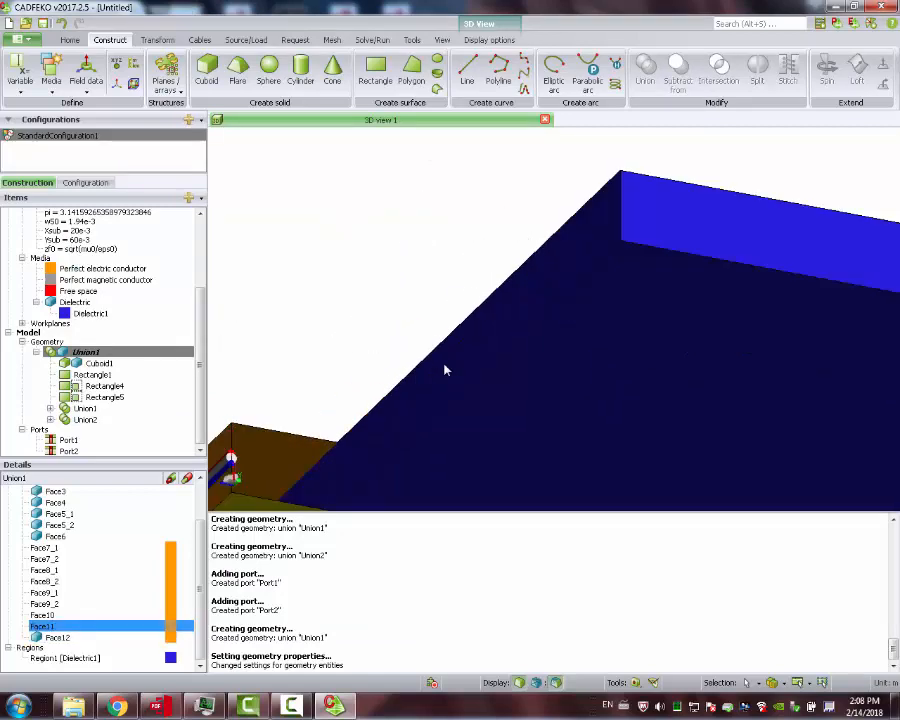
{"action": "scroll", "coordinate": [378, 415], "scroll_direction": "down", "scroll_amount": 5}
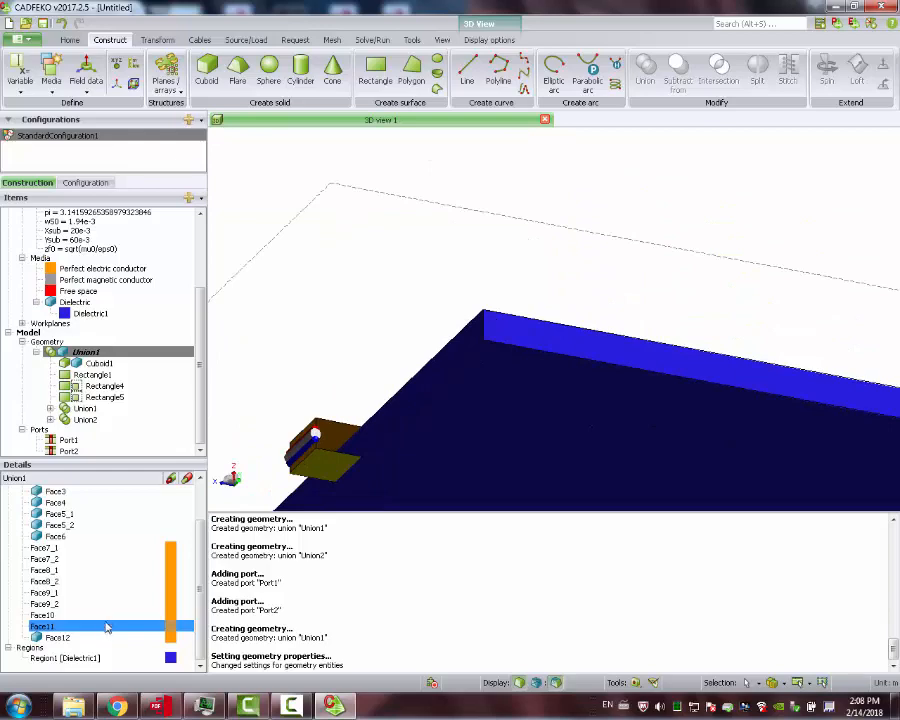
{"action": "right_click", "coordinate": [107, 627]}
{"action": "left_click", "coordinate": [132, 614]}
{"action": "left_click", "coordinate": [183, 206]}
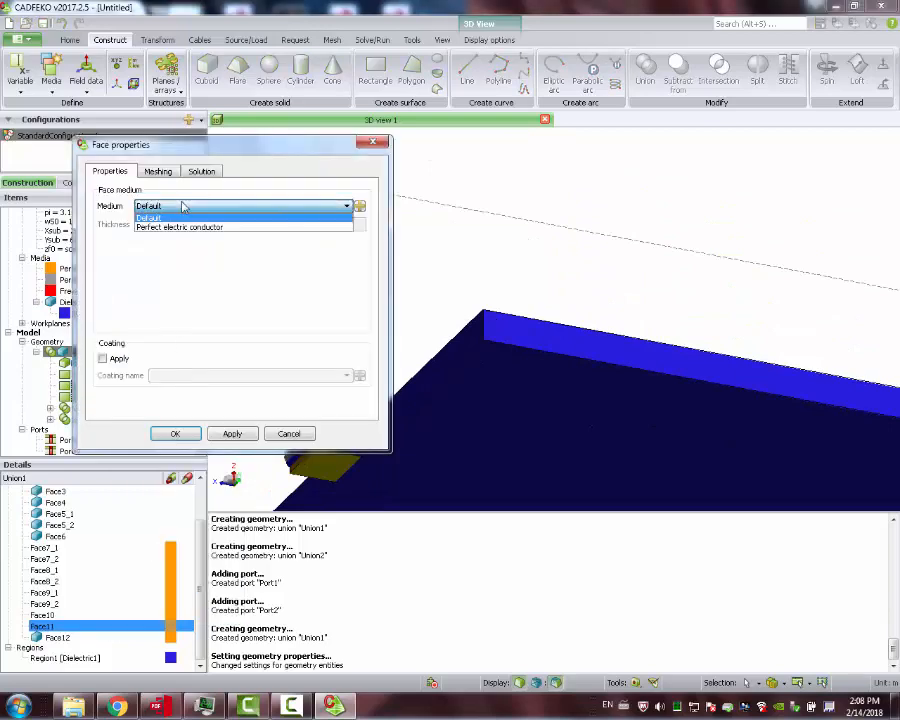
{"action": "left_click", "coordinate": [189, 227]}
{"action": "left_click", "coordinate": [175, 434]}
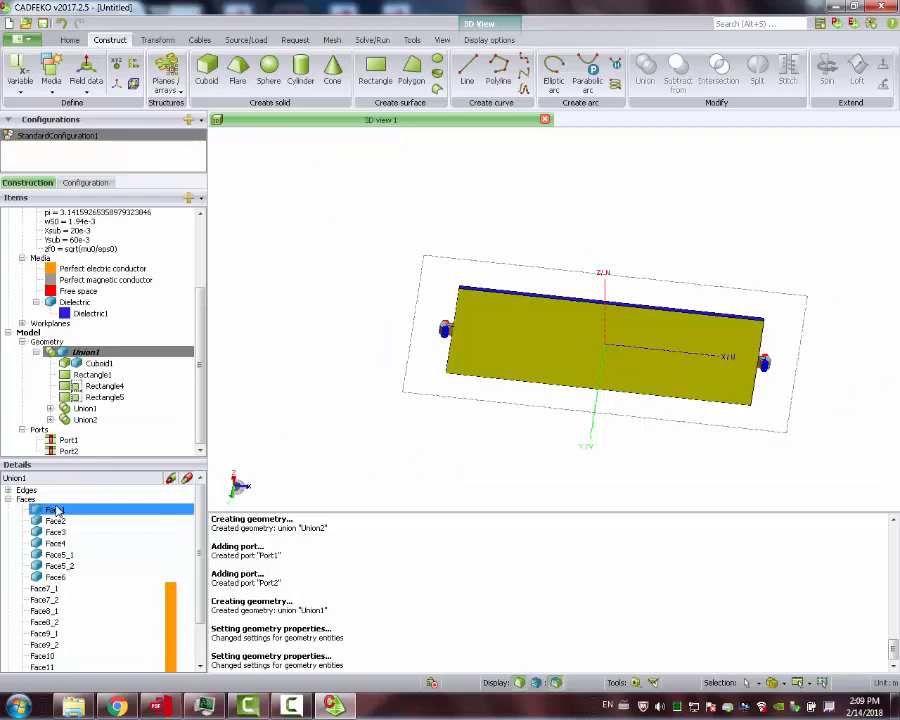
Step: Set the face medium of Face1, the ground face on the underside of the substrate, to Perfect electric conductor
{"action": "right_click", "coordinate": [57, 511]}
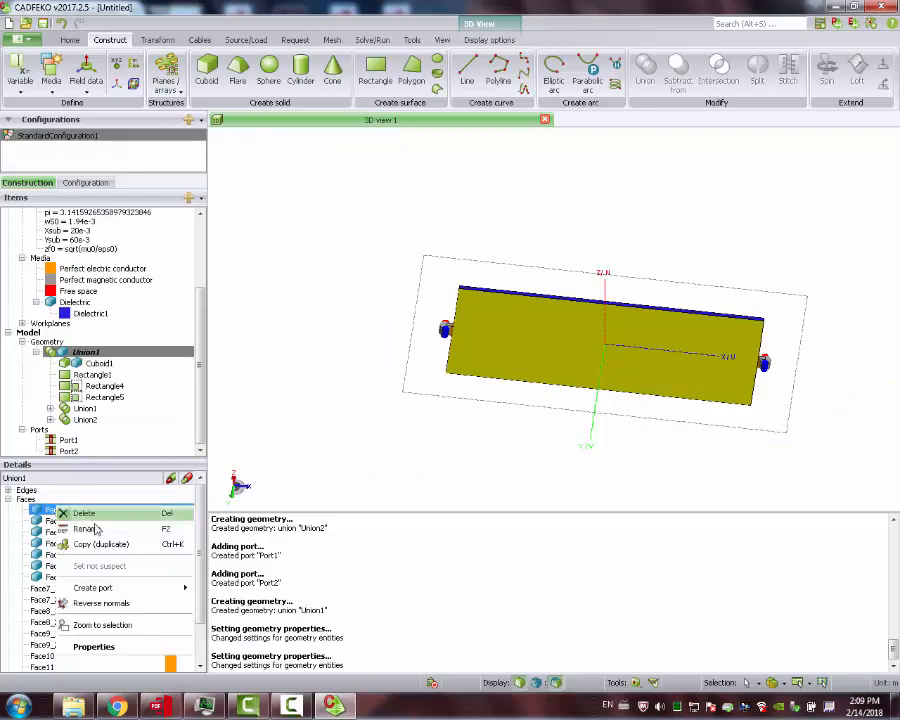
{"action": "left_click", "coordinate": [110, 646]}
{"action": "left_click", "coordinate": [185, 206]}
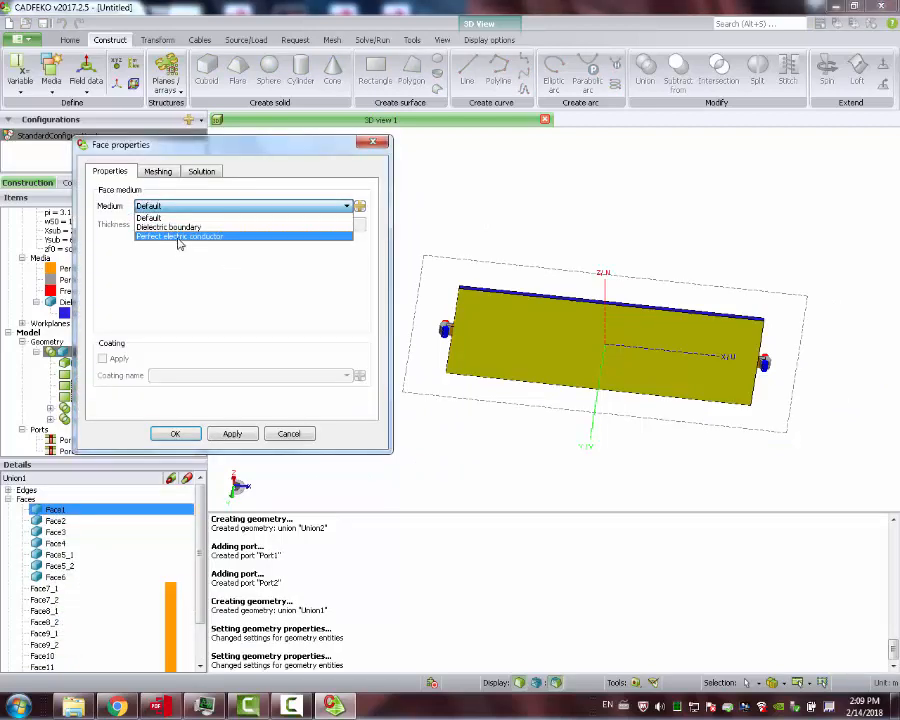
{"action": "left_click", "coordinate": [184, 238]}
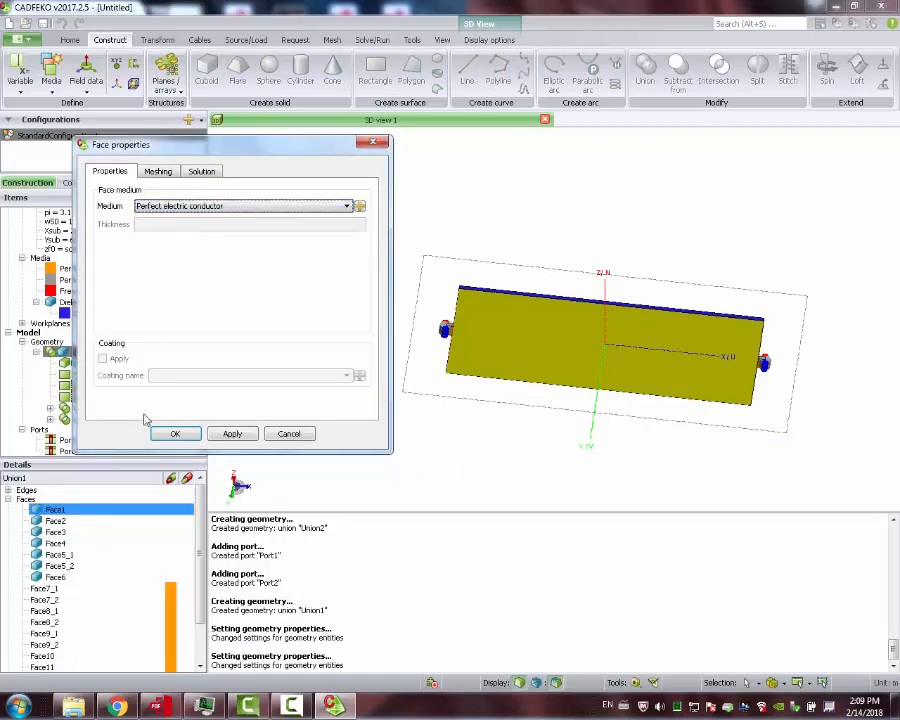
{"action": "left_click", "coordinate": [189, 436]}
Step: Check the medium of Face5_2 and Face5_1, the substrate's top faces beside the microstrip line, and accept Default for both
{"action": "left_click_drag", "start_coordinate": [489, 326], "coordinate": [548, 315]}
{"action": "left_click", "coordinate": [66, 521]}
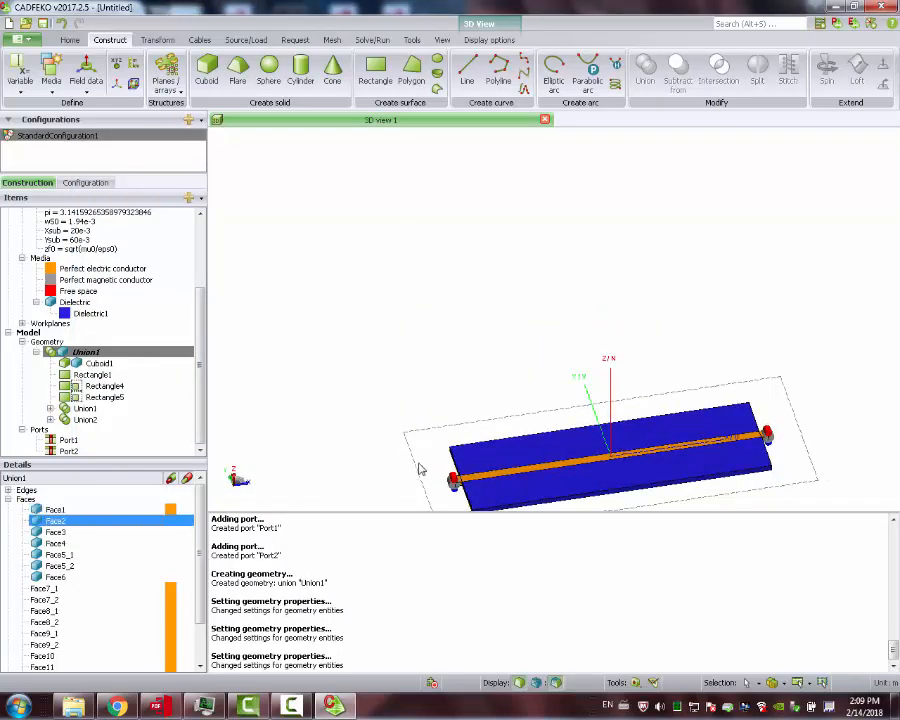
{"action": "left_click", "coordinate": [487, 456]}
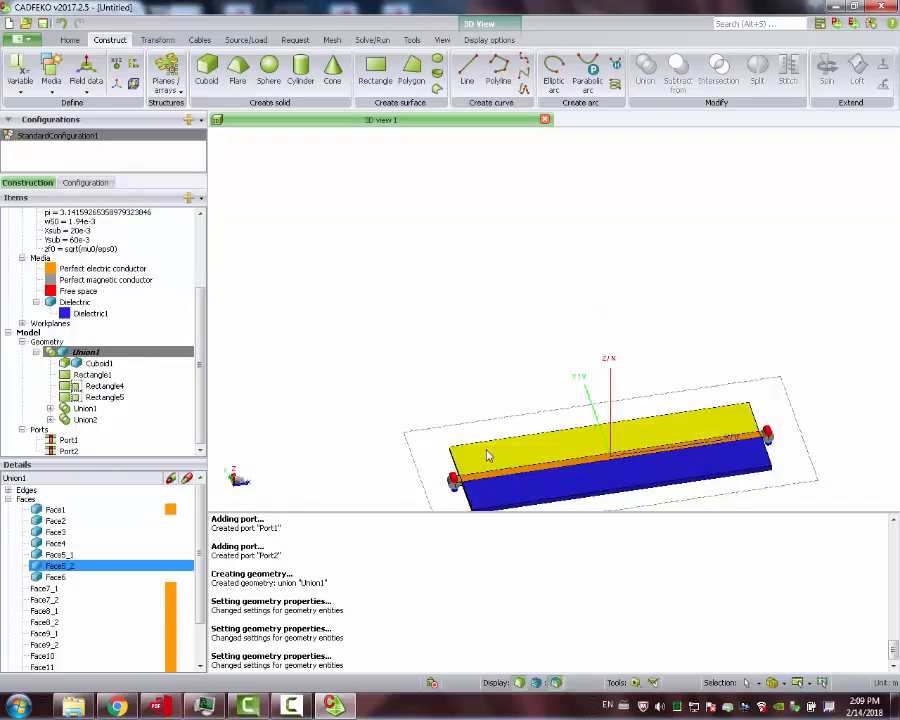
{"action": "right_click", "coordinate": [71, 568]}
{"action": "left_click", "coordinate": [108, 702]}
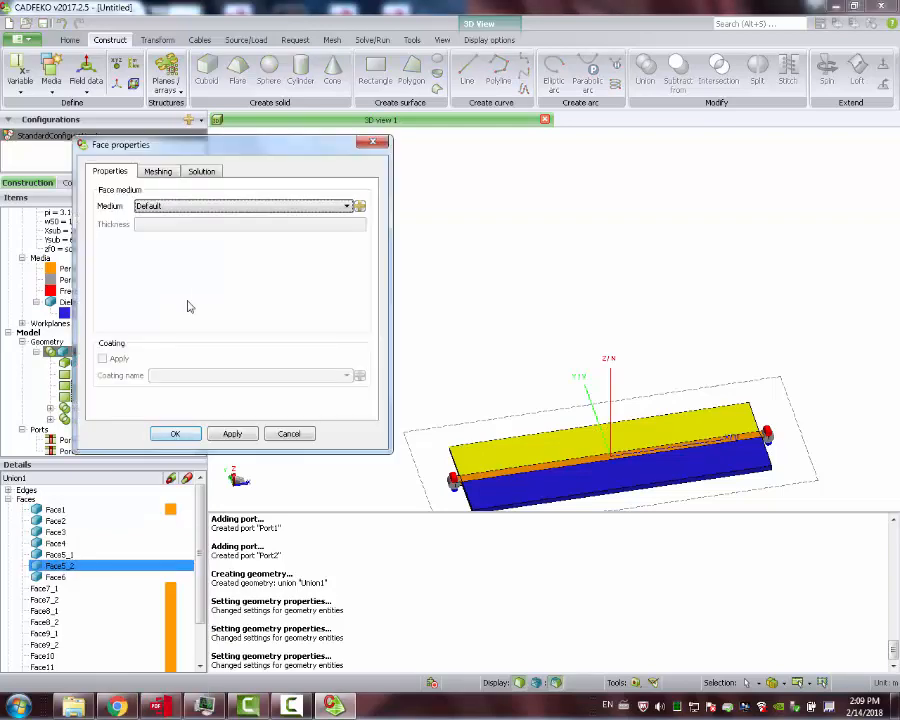
{"action": "left_click", "coordinate": [176, 433]}
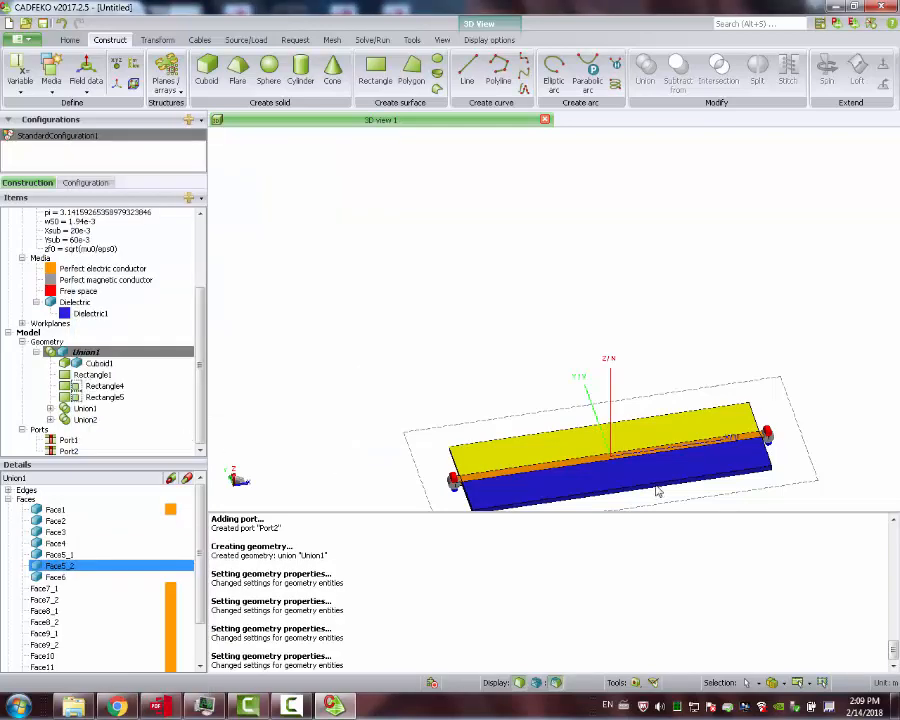
{"action": "left_click", "coordinate": [572, 484]}
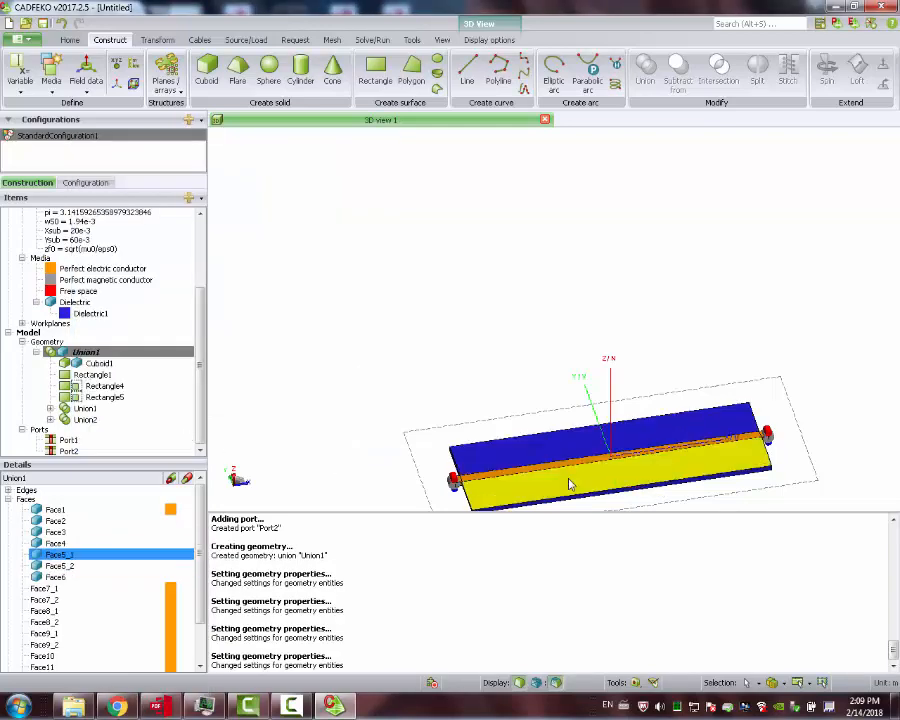
{"action": "right_click", "coordinate": [62, 557]}
{"action": "left_click", "coordinate": [72, 696]}
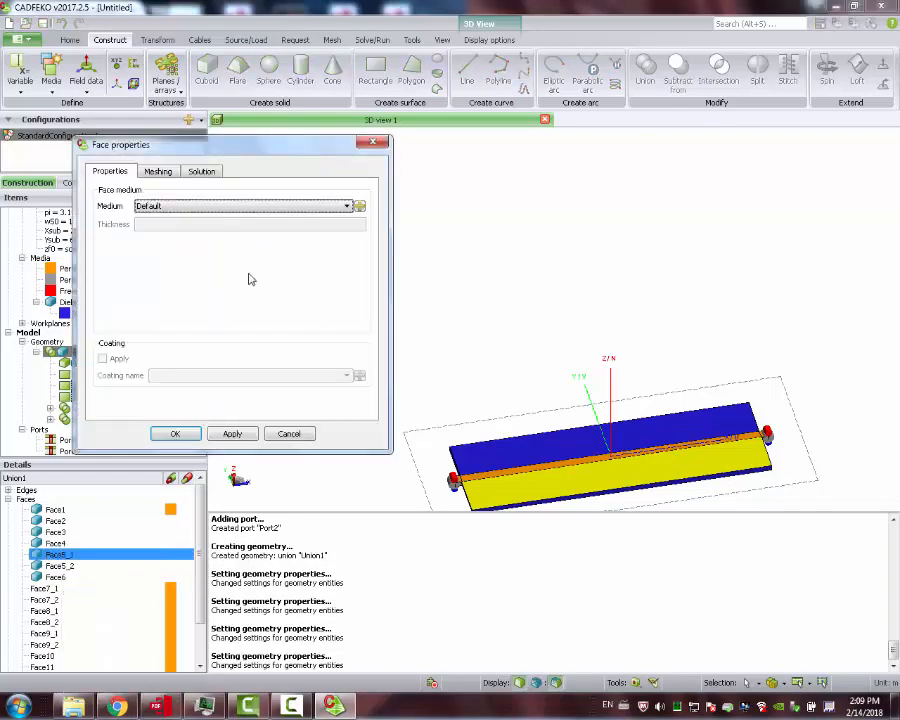
{"action": "left_click", "coordinate": [172, 434]}
Step: Check the face medium of Face4, the long side wall of the substrate, and accept Default
{"action": "left_click_drag", "start_coordinate": [488, 322], "coordinate": [498, 250]}
{"action": "left_click", "coordinate": [552, 458]}
{"action": "left_click_drag", "start_coordinate": [385, 365], "coordinate": [400, 420]}
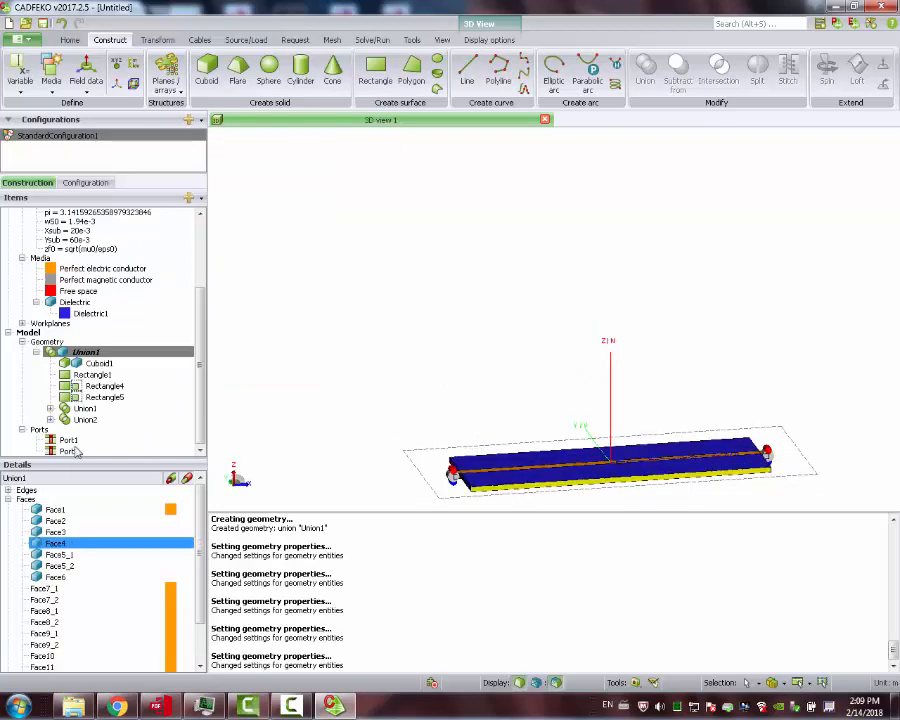
{"action": "left_click", "coordinate": [226, 507]}
{"action": "left_click", "coordinate": [585, 489]}
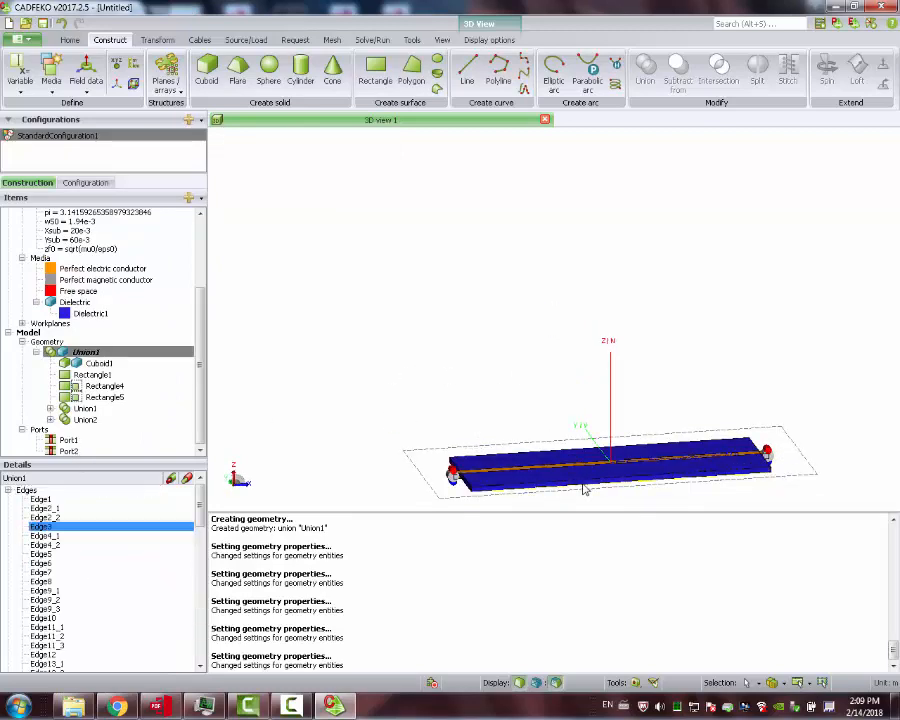
{"action": "left_click", "coordinate": [585, 489]}
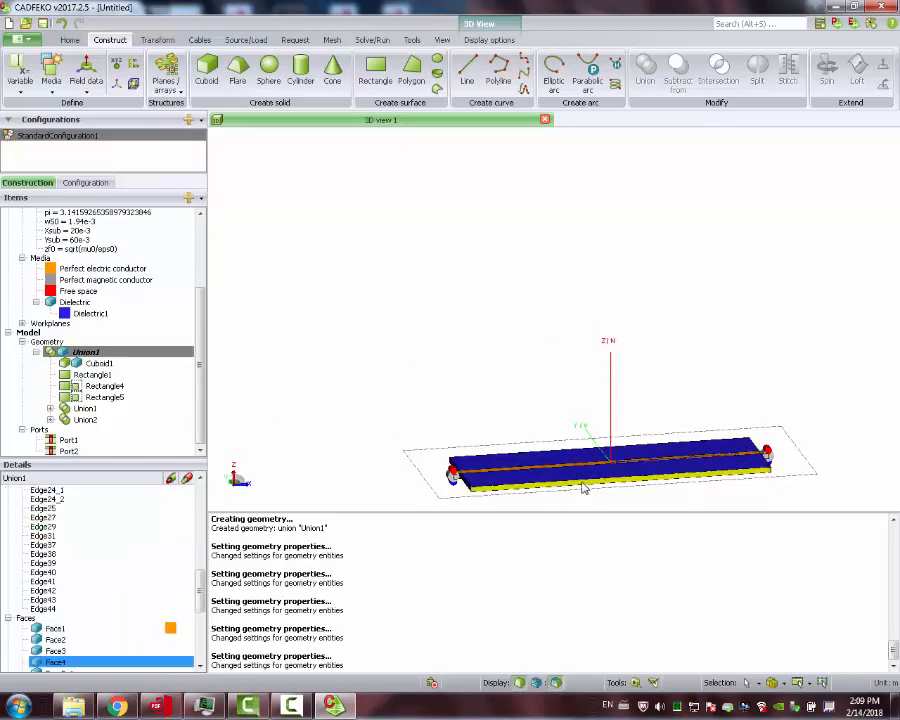
{"action": "right_click", "coordinate": [105, 669]}
{"action": "left_click", "coordinate": [152, 656]}
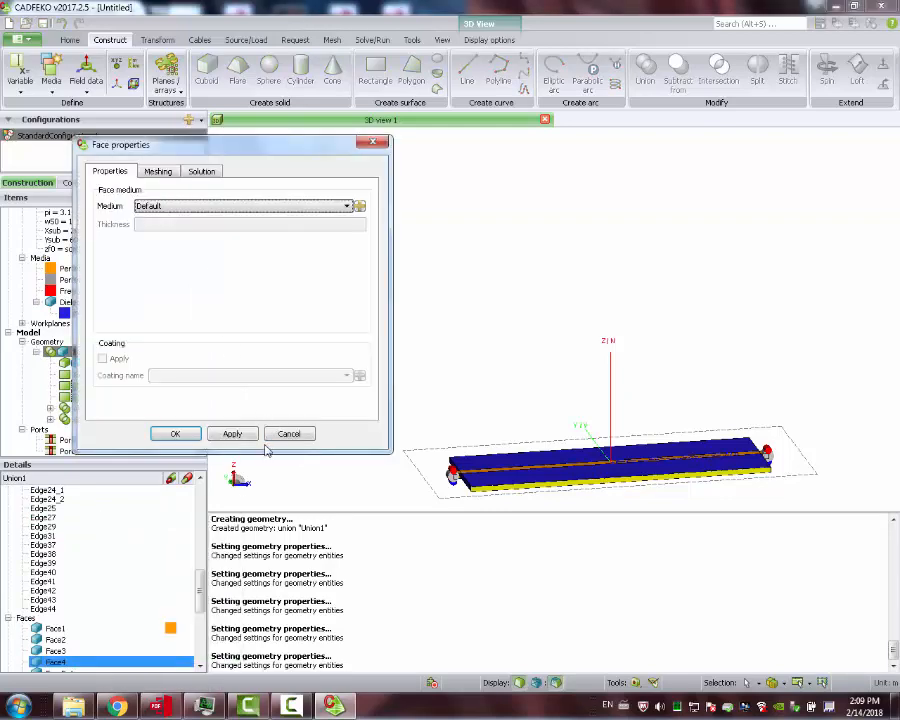
{"action": "left_click", "coordinate": [232, 207]}
{"action": "left_click", "coordinate": [234, 209]}
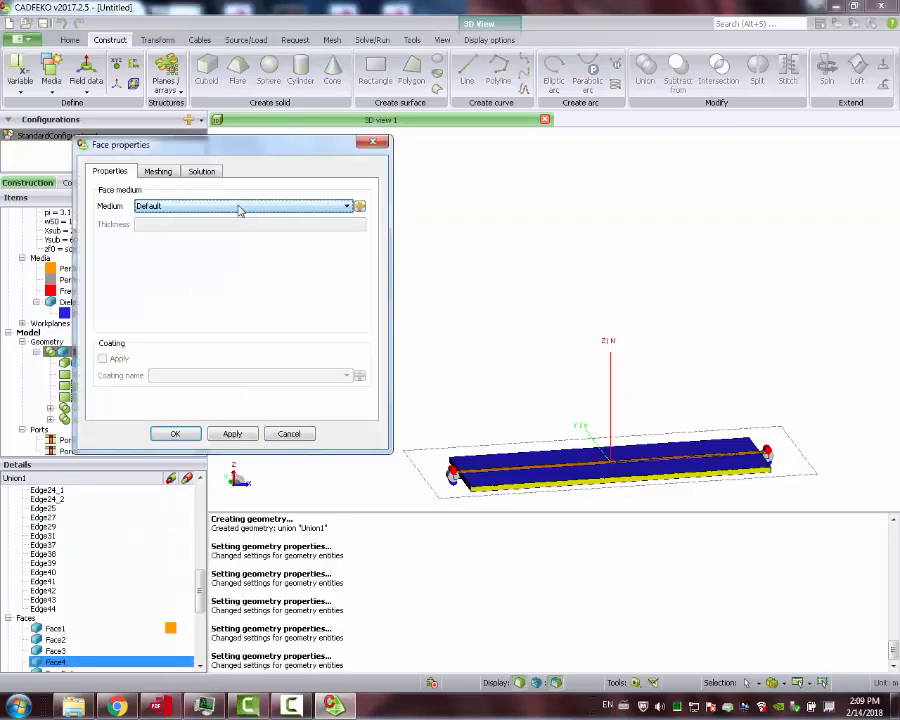
{"action": "left_click", "coordinate": [175, 433]}
Step: Check the face medium of Face3, the substrate's end wall behind the port, and accept Default
{"action": "left_click_drag", "start_coordinate": [444, 434], "coordinate": [510, 543]}
{"action": "scroll", "coordinate": [586, 468], "scroll_direction": "up", "scroll_amount": 3}
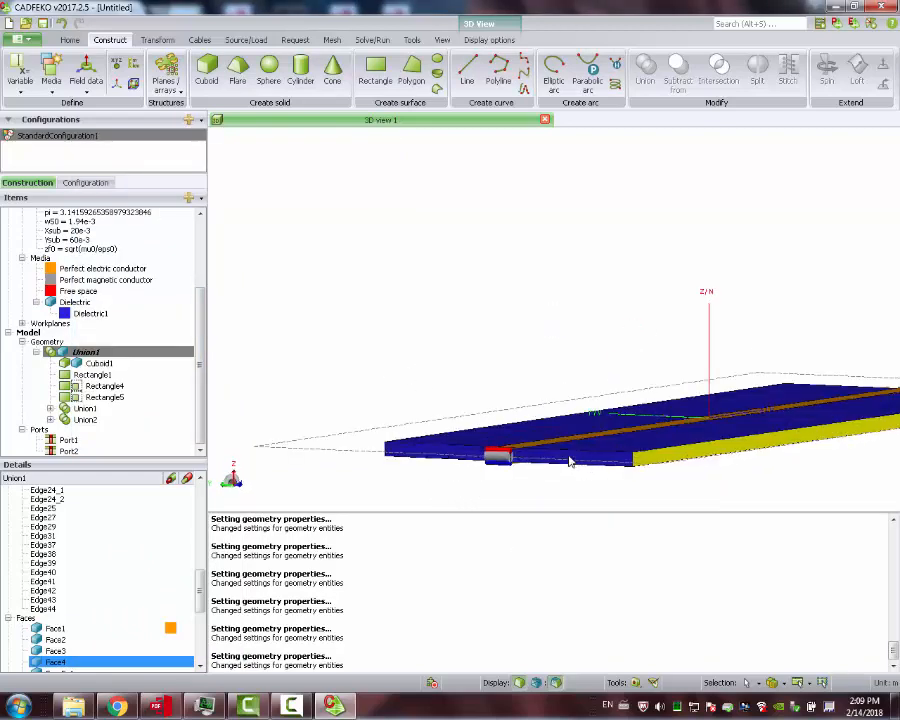
{"action": "left_click", "coordinate": [143, 660]}
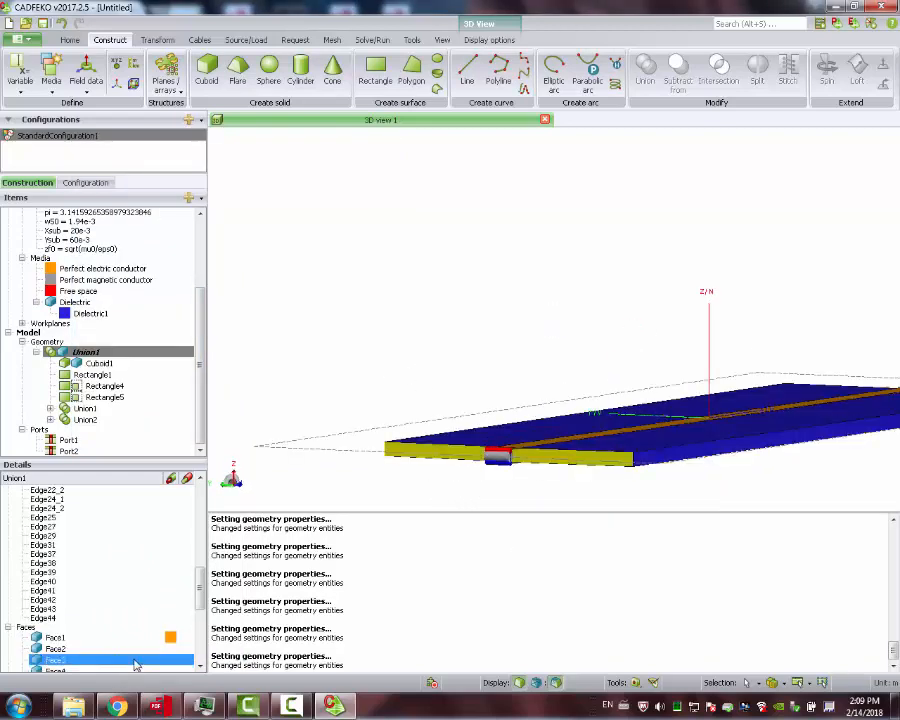
{"action": "right_click", "coordinate": [136, 664]}
{"action": "left_click", "coordinate": [170, 645]}
{"action": "left_click", "coordinate": [178, 437]}
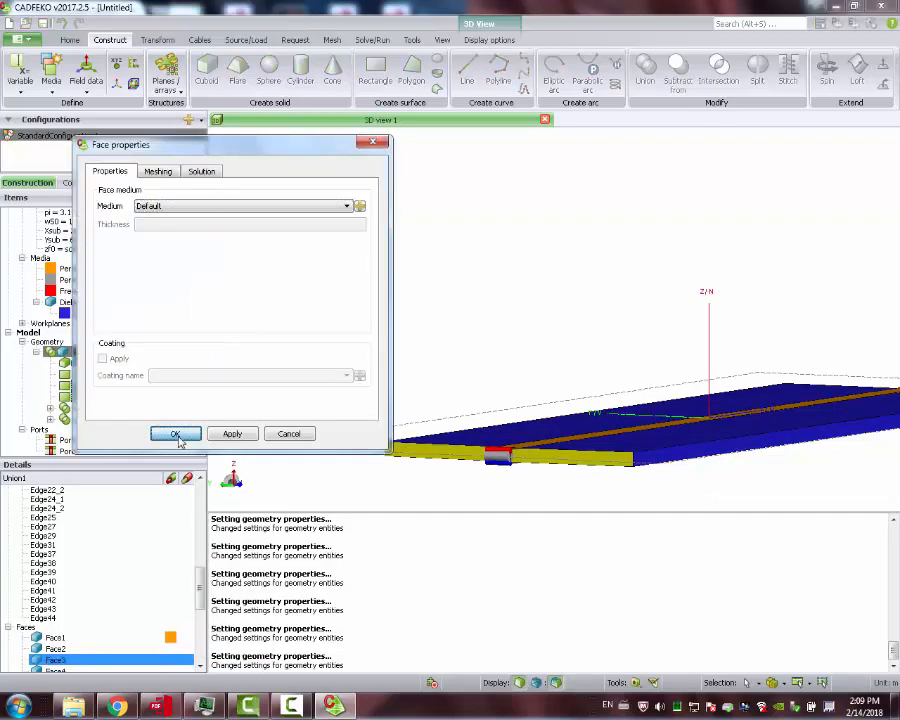
Step: Check the face medium of Face12, the microstrip line on top of the substrate, and accept Perfect electric conductor
{"action": "left_click_drag", "start_coordinate": [570, 310], "coordinate": [565, 285]}
{"action": "left_click", "coordinate": [565, 285]}
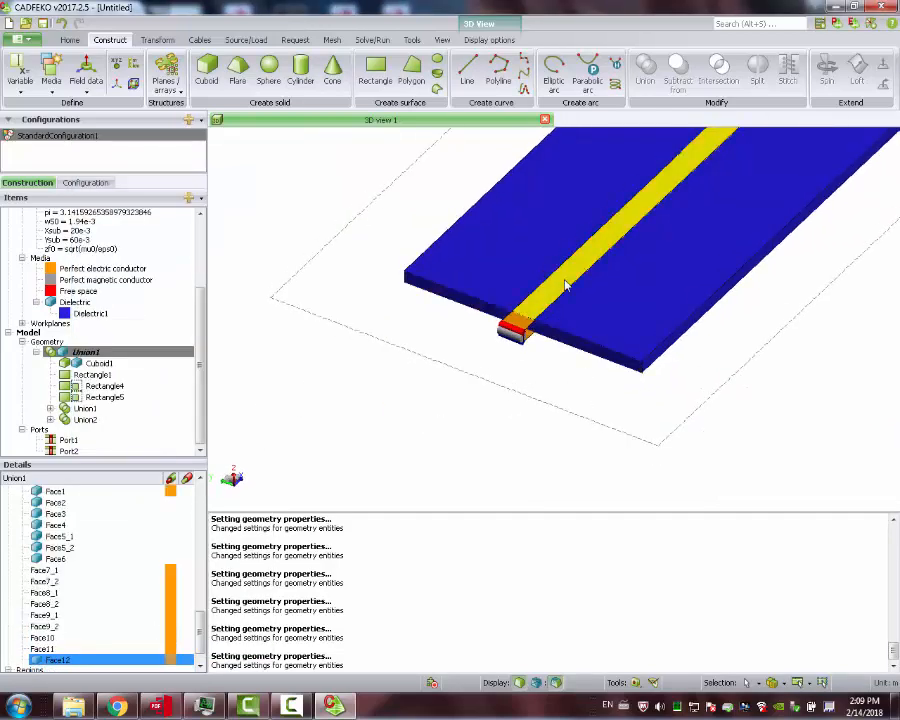
{"action": "right_click", "coordinate": [565, 285]}
{"action": "left_click", "coordinate": [616, 402]}
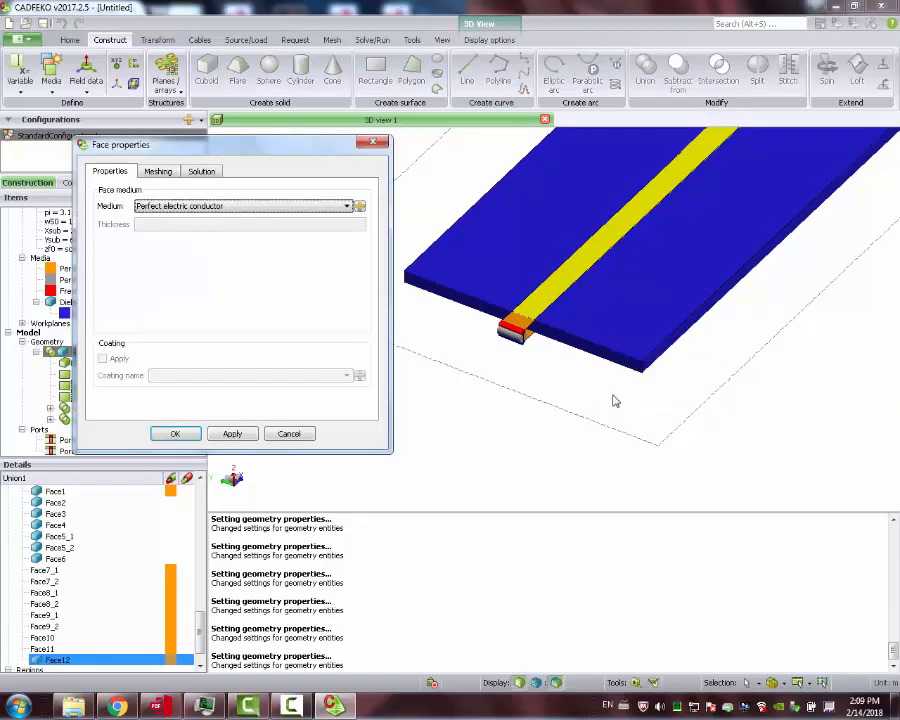
{"action": "left_click", "coordinate": [175, 433]}
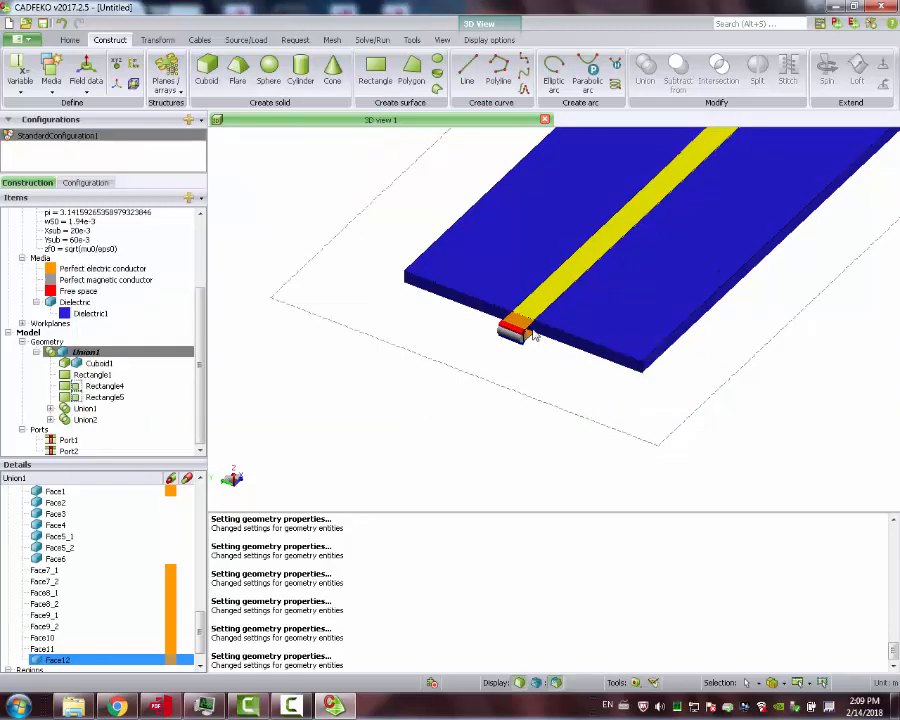
Step: Set the face medium of Face7_1, the top face of the port block at the line's near end, to Perfect electric conductor and recheck it
{"action": "left_click", "coordinate": [521, 328]}
{"action": "right_click", "coordinate": [521, 330]}
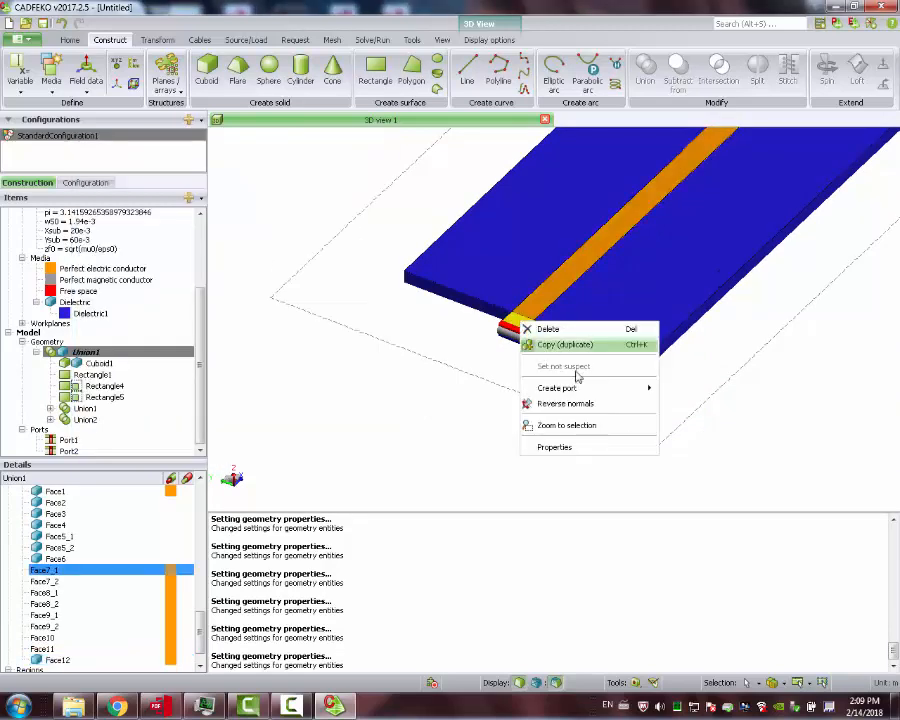
{"action": "left_click", "coordinate": [590, 444]}
{"action": "left_click", "coordinate": [275, 206]}
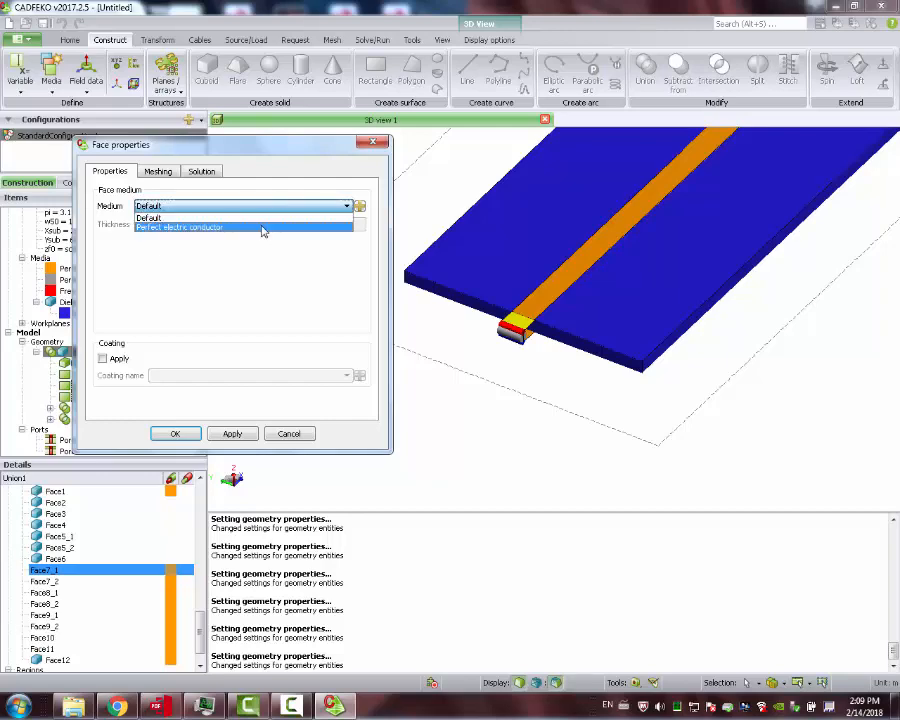
{"action": "left_click", "coordinate": [261, 226]}
{"action": "left_click", "coordinate": [175, 433]}
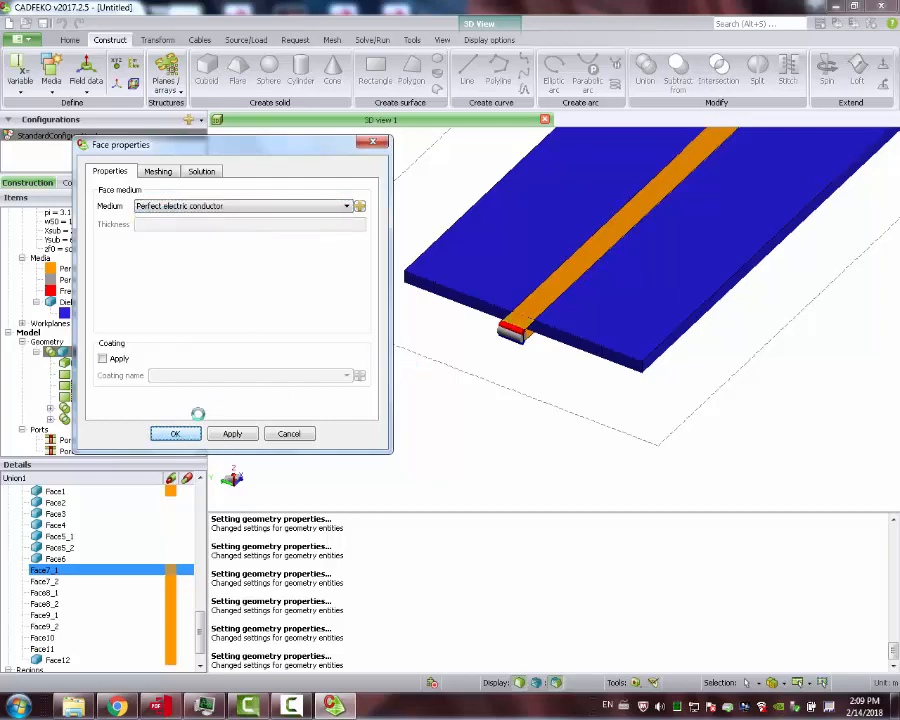
{"action": "right_click", "coordinate": [525, 327]}
{"action": "left_click", "coordinate": [572, 449]}
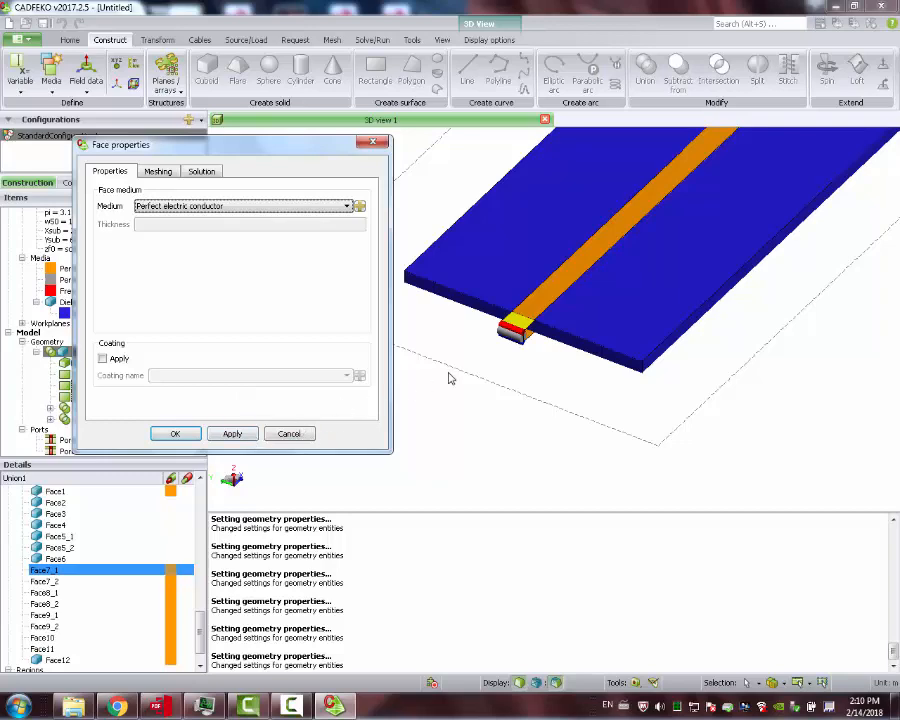
{"action": "left_click", "coordinate": [289, 433]}
Step: Set the face medium of Face9_2, the upper front face above the near port's edge, to Perfect electric conductor
{"action": "scroll", "coordinate": [350, 426], "scroll_direction": "up", "scroll_amount": 10}
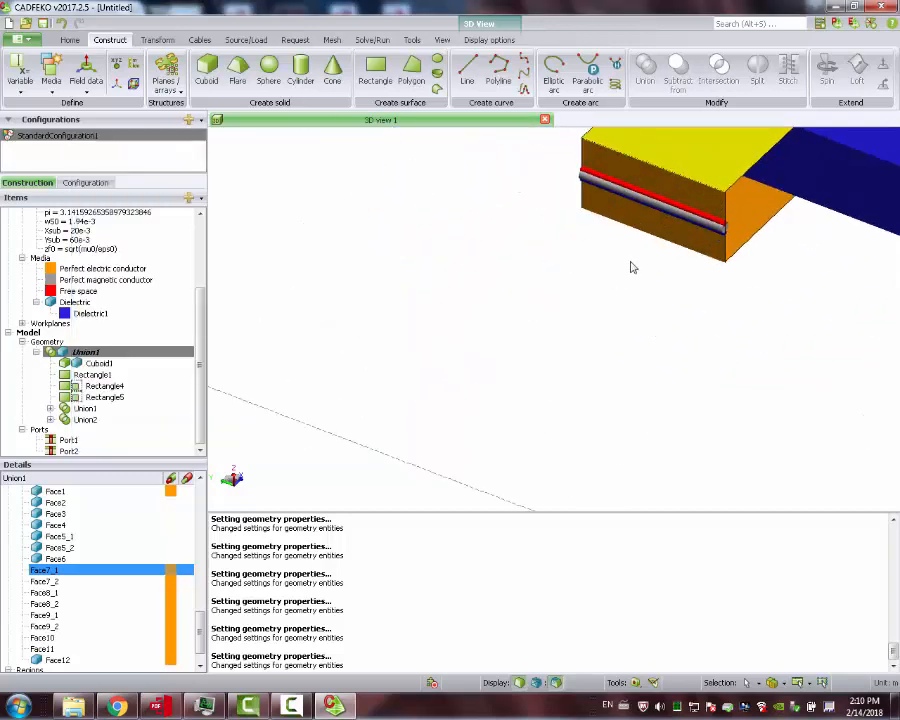
{"action": "left_click", "coordinate": [698, 207]}
{"action": "right_click", "coordinate": [698, 207]}
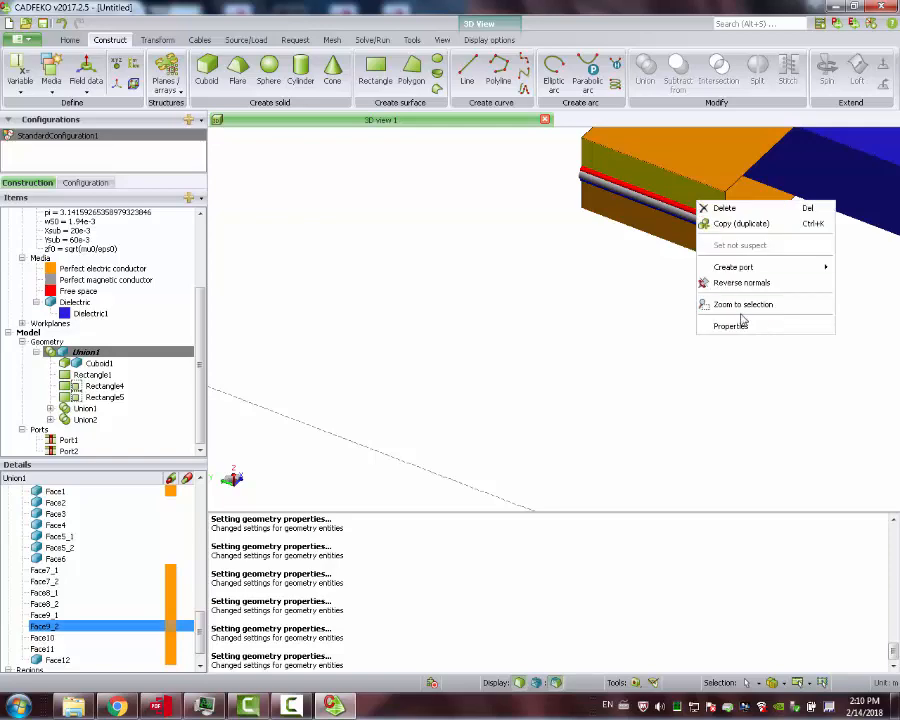
{"action": "left_click", "coordinate": [742, 324]}
{"action": "left_click", "coordinate": [212, 206]}
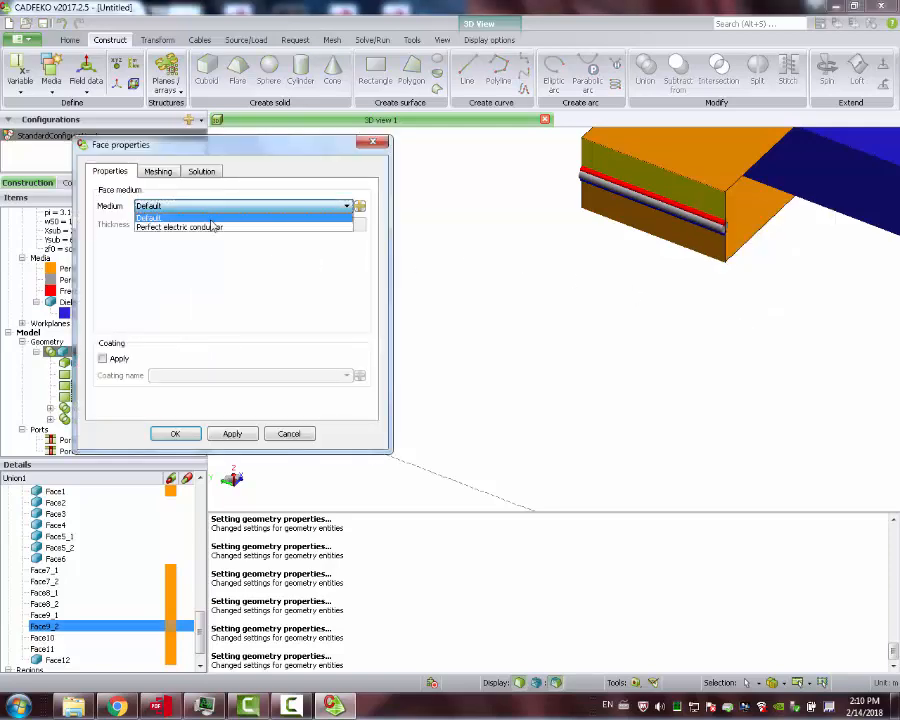
{"action": "left_click", "coordinate": [190, 226]}
{"action": "left_click", "coordinate": [175, 433]}
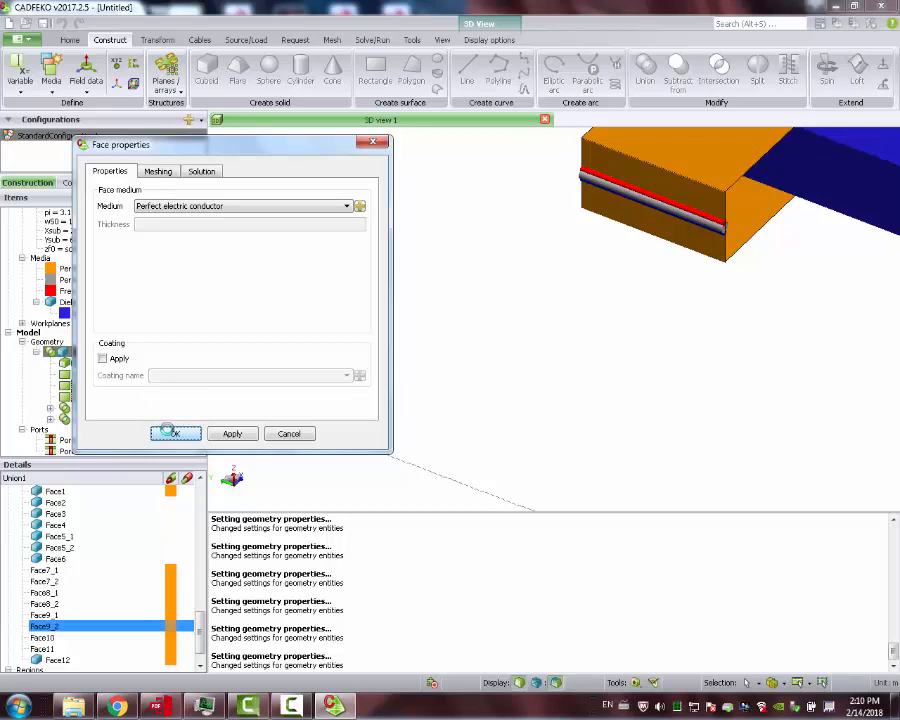
Step: Set the face medium of Face9_1, the lower front face below the near port's edge, to Perfect electric conductor
{"action": "right_click", "coordinate": [647, 222]}
{"action": "left_click", "coordinate": [690, 339]}
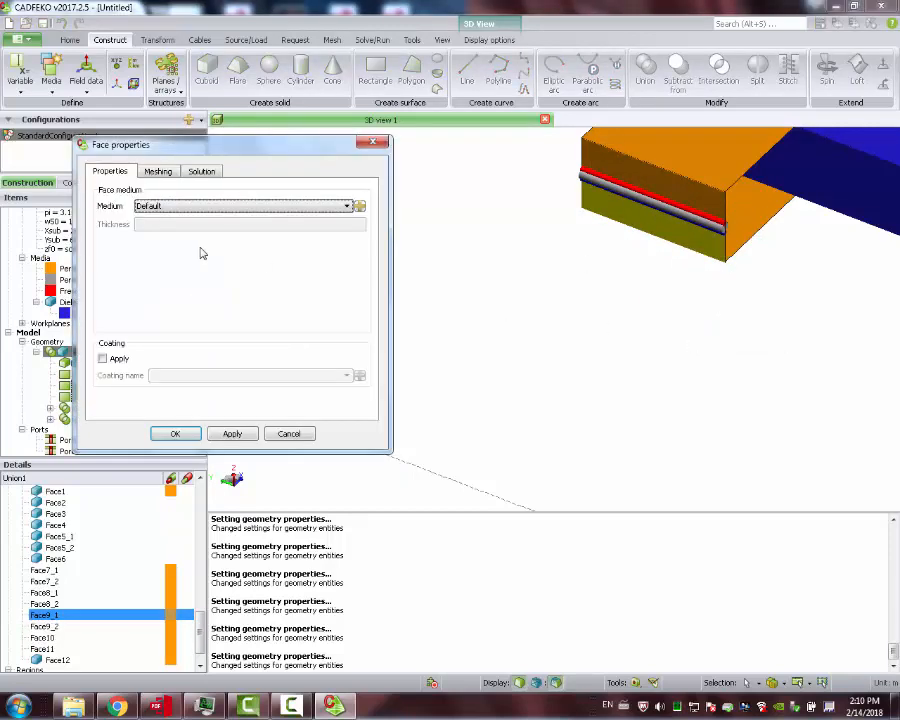
{"action": "left_click", "coordinate": [173, 206]}
{"action": "left_click", "coordinate": [181, 222]}
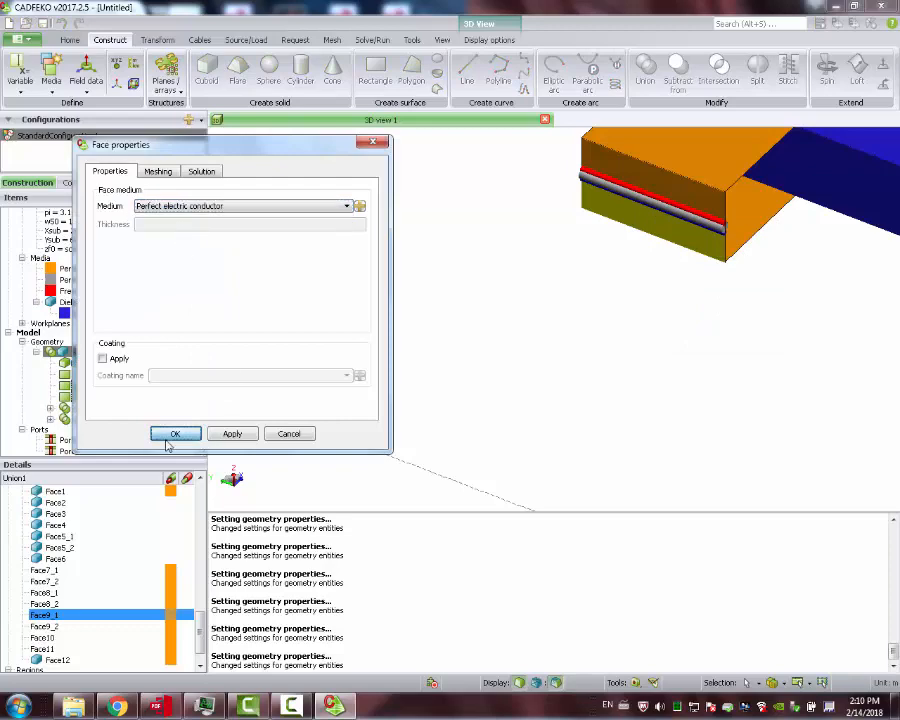
{"action": "left_click", "coordinate": [174, 434]}
Step: Set the face medium of Face10, the bottom face connecting the near port to the ground, to Perfect electric conductor
{"action": "right_click", "coordinate": [762, 207]}
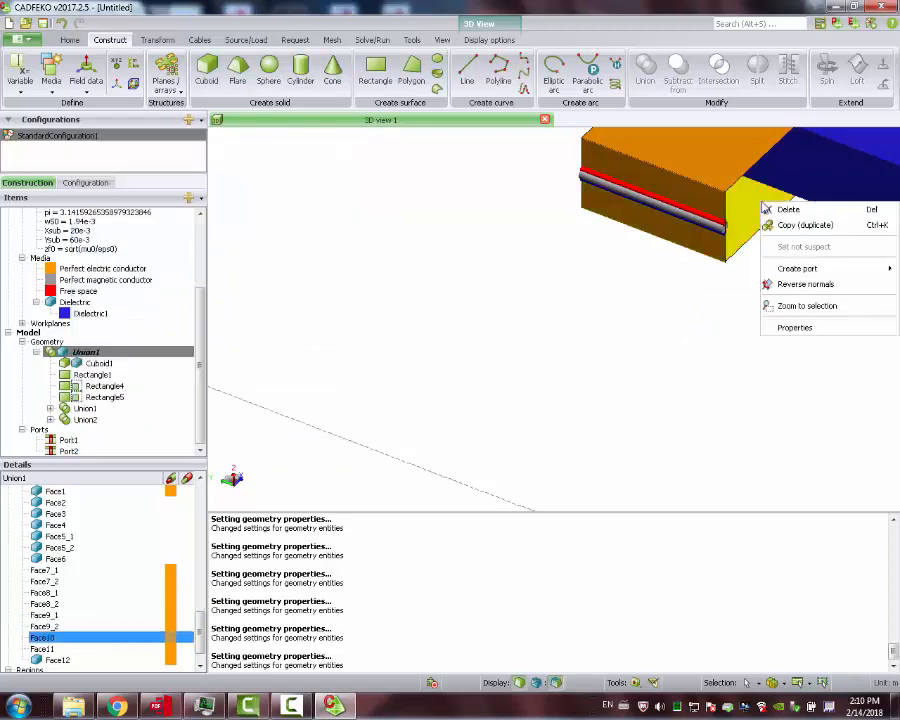
{"action": "left_click", "coordinate": [811, 329]}
{"action": "left_click", "coordinate": [173, 206]}
{"action": "left_click", "coordinate": [176, 226]}
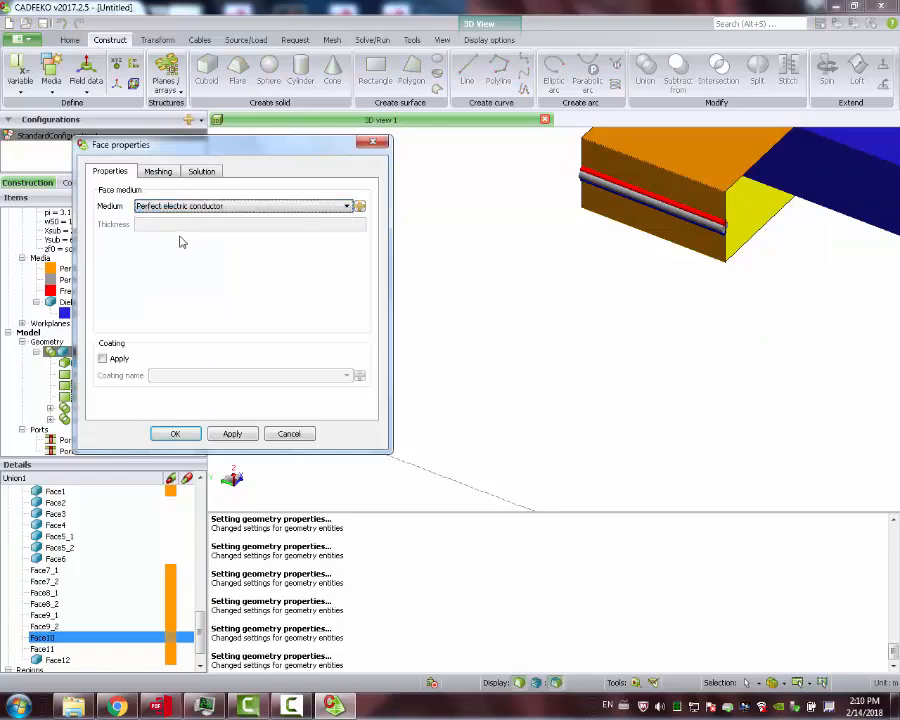
{"action": "left_click", "coordinate": [176, 433]}
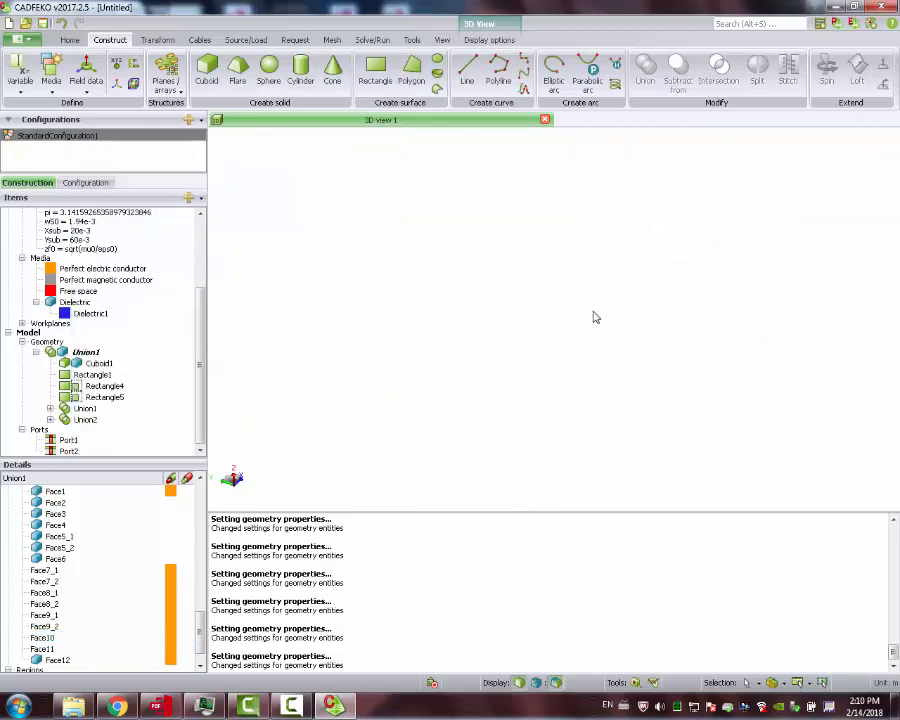
Step: Collapse the list of edges in the details of Union1 and highlight Face1, the ground face under the substrate
{"action": "scroll", "coordinate": [595, 317], "scroll_direction": "down", "scroll_amount": 6}
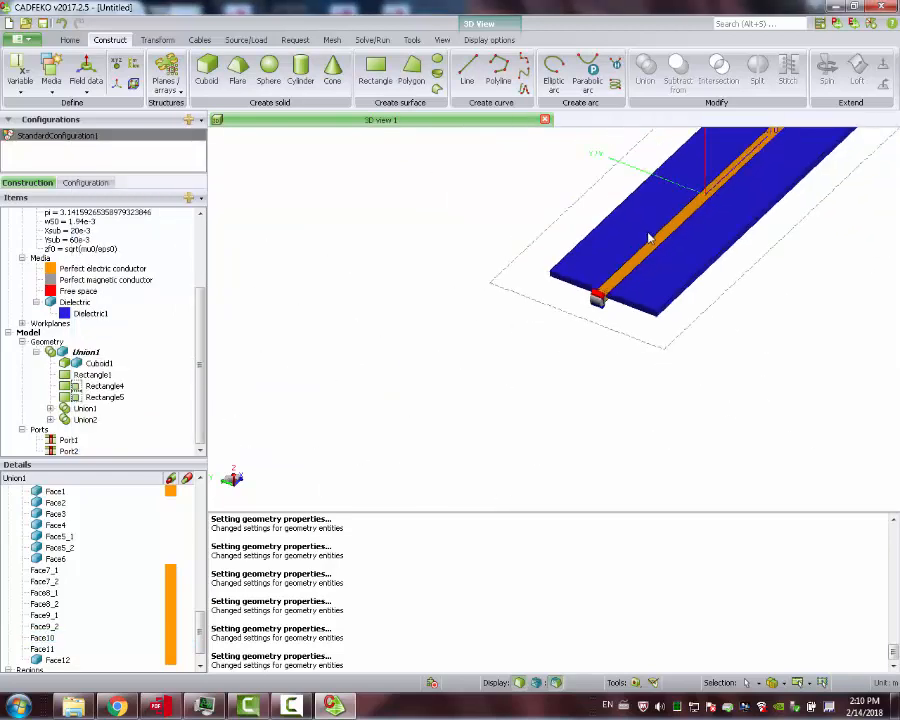
{"action": "left_click", "coordinate": [651, 245]}
{"action": "right_click", "coordinate": [651, 248]}
{"action": "left_click", "coordinate": [642, 267]}
{"action": "left_click", "coordinate": [642, 268]}
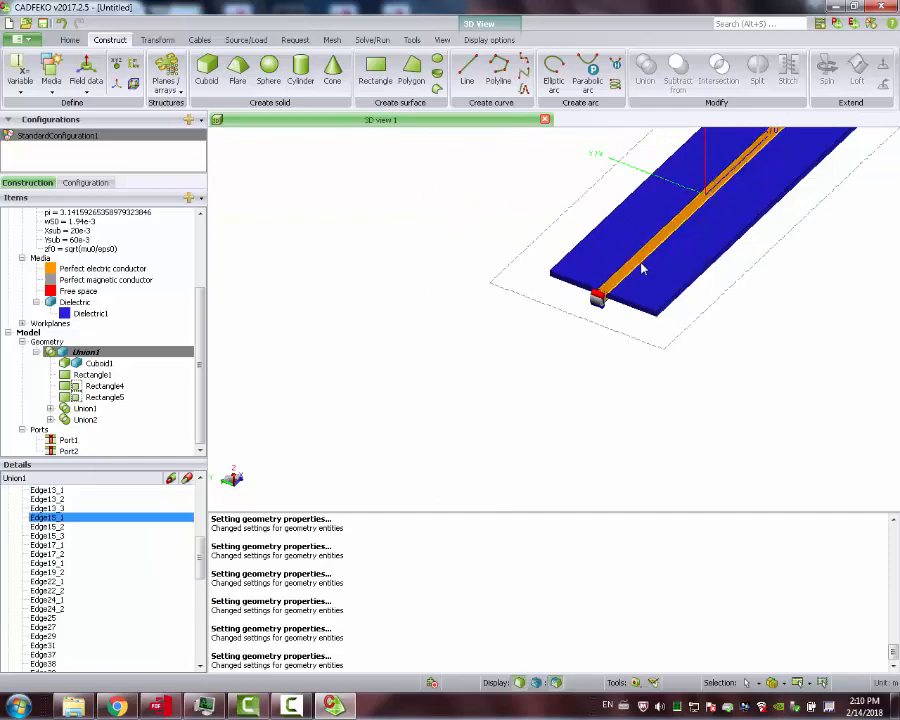
{"action": "left_click", "coordinate": [634, 267]}
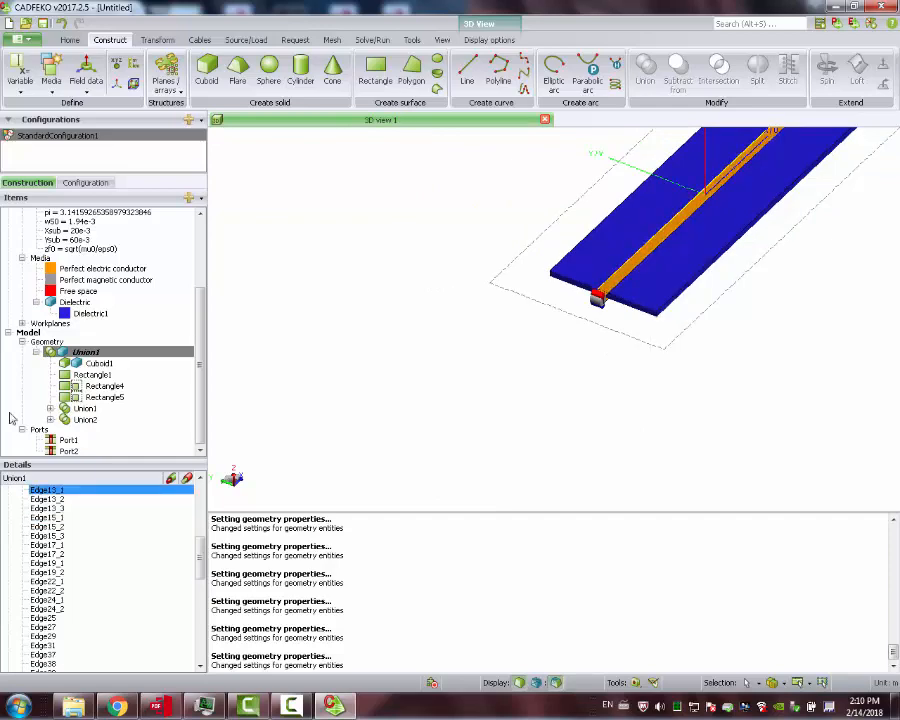
{"action": "scroll", "coordinate": [203, 566], "scroll_direction": "up", "scroll_amount": 6}
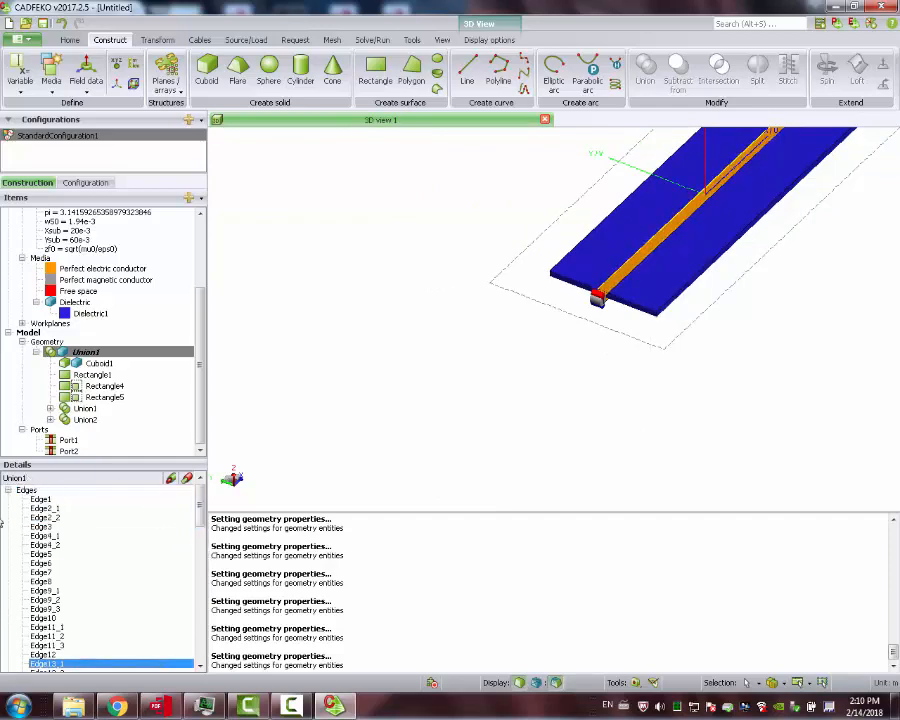
{"action": "left_click", "coordinate": [8, 491]}
{"action": "left_click_drag", "start_coordinate": [713, 311], "coordinate": [670, 137]}
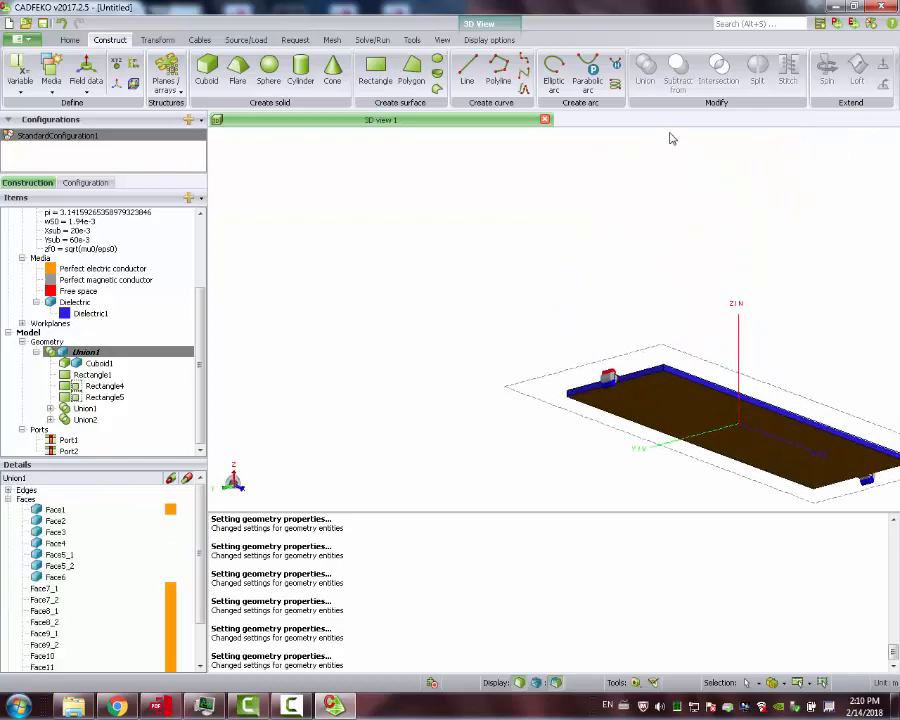
{"action": "left_click", "coordinate": [674, 407]}
Step: Set the face medium of Face8_2, the lower front face of the port at the opposite end, to Perfect electric conductor
{"action": "left_click_drag", "start_coordinate": [681, 360], "coordinate": [685, 413]}
{"action": "scroll", "coordinate": [818, 444], "scroll_direction": "up", "scroll_amount": 6}
{"action": "scroll", "coordinate": [578, 420], "scroll_direction": "up", "scroll_amount": 5}
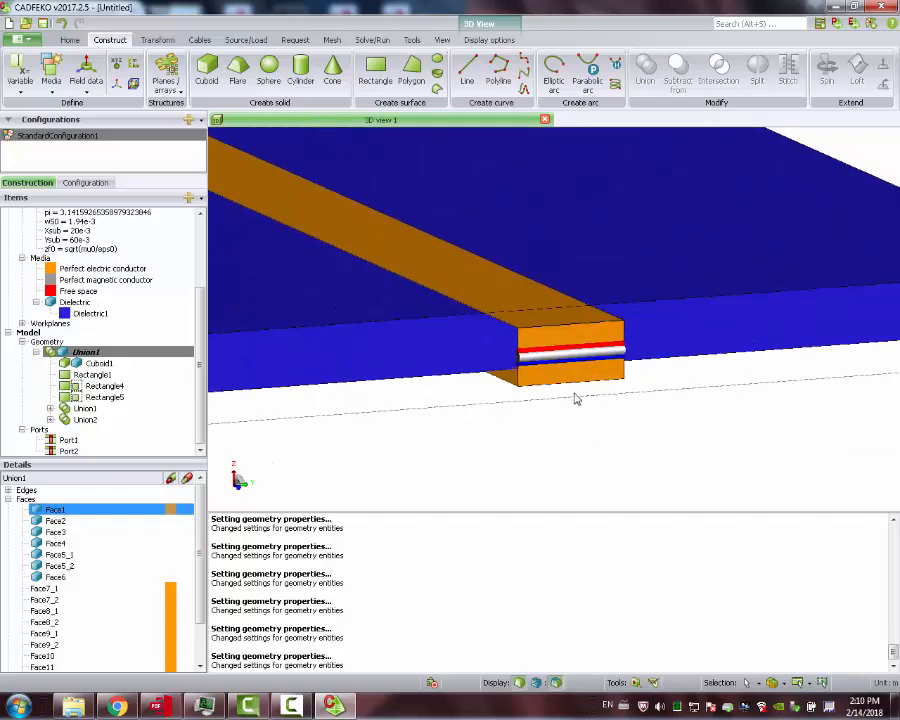
{"action": "left_click", "coordinate": [546, 352]}
{"action": "right_click", "coordinate": [546, 350]}
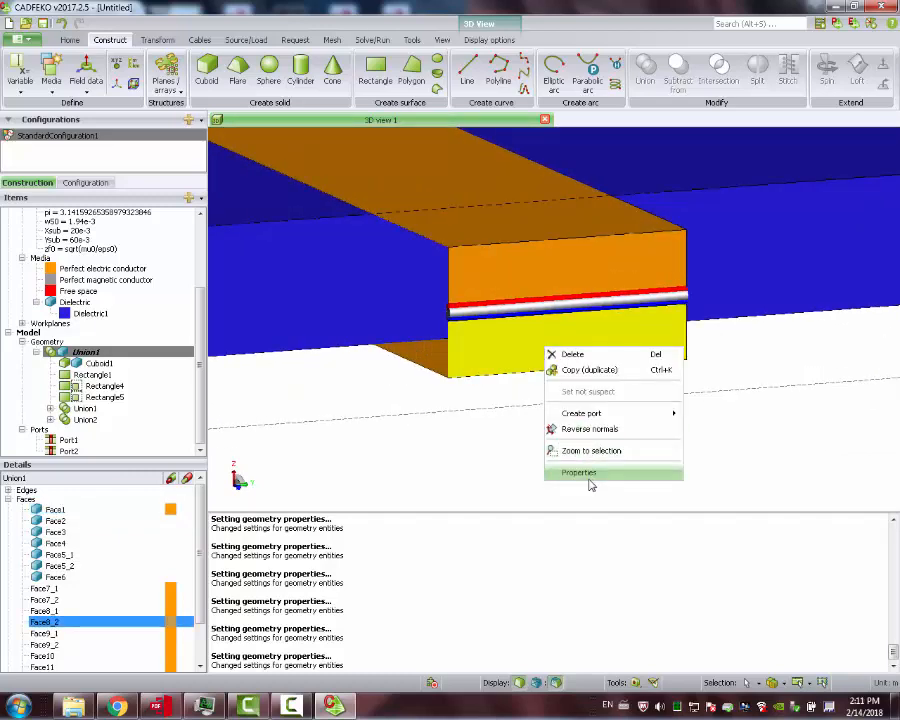
{"action": "left_click", "coordinate": [590, 472]}
{"action": "left_click", "coordinate": [181, 209]}
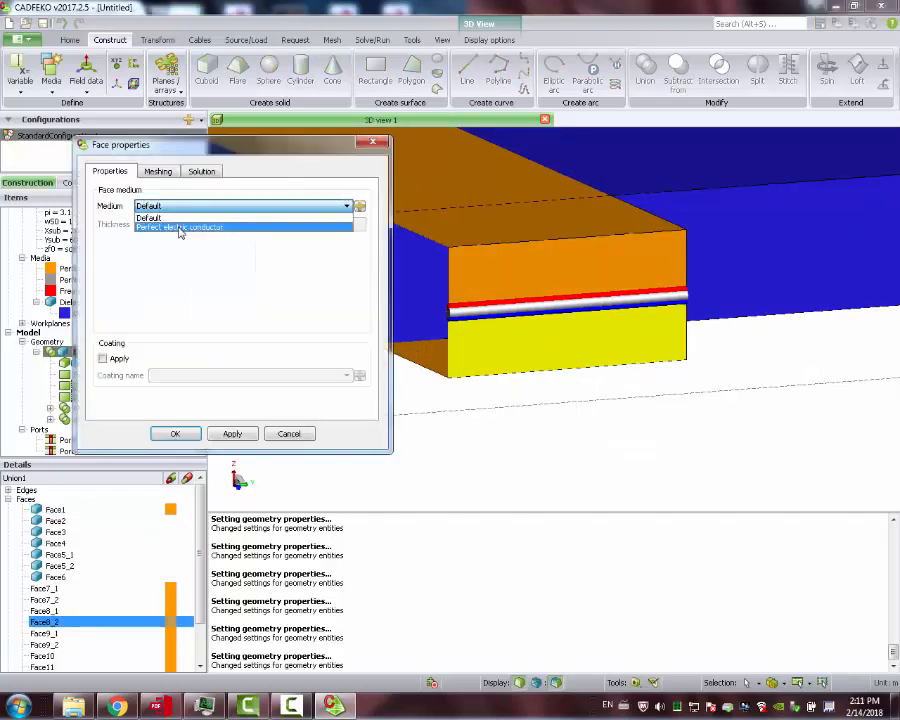
{"action": "left_click", "coordinate": [181, 227]}
{"action": "left_click", "coordinate": [176, 433]}
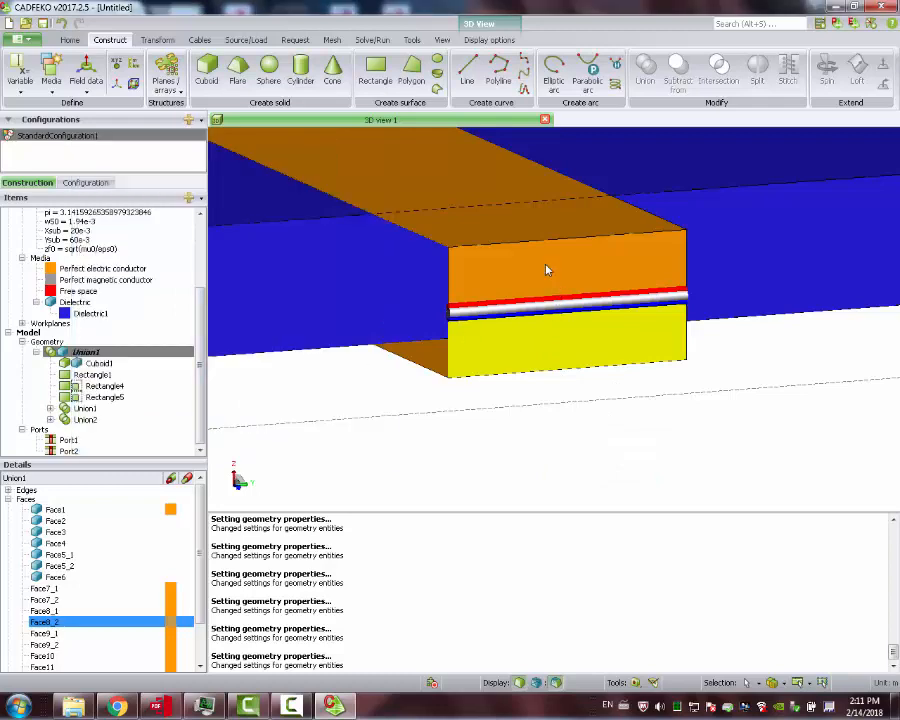
Step: Set the face medium of Face8_1, the upper front face of the opposite port, to Perfect electric conductor
{"action": "left_click", "coordinate": [546, 267]}
{"action": "right_click", "coordinate": [546, 267]}
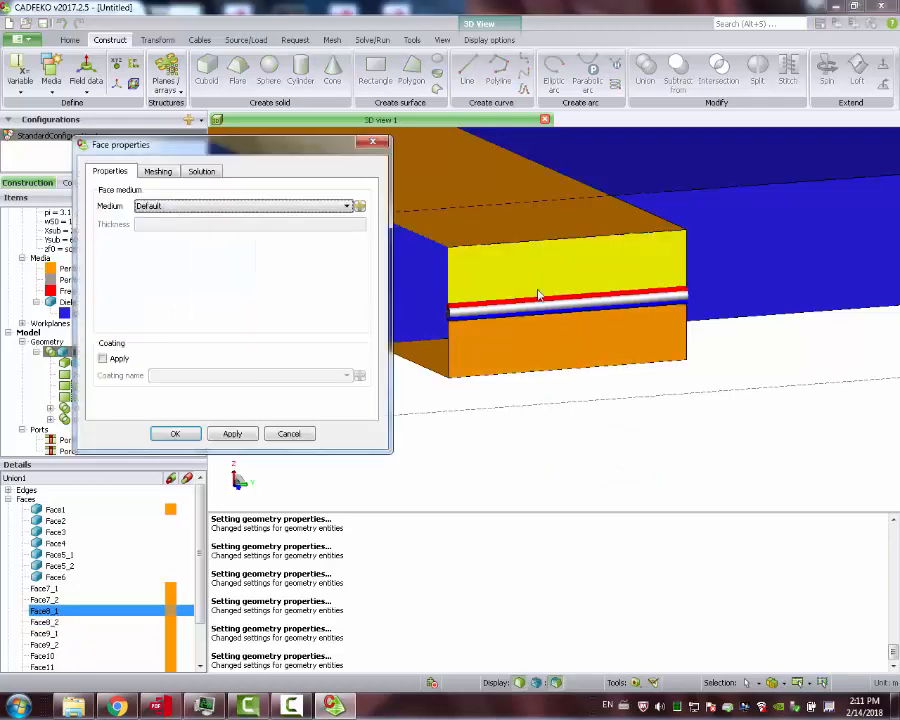
{"action": "left_click", "coordinate": [207, 206]}
{"action": "left_click", "coordinate": [201, 227]}
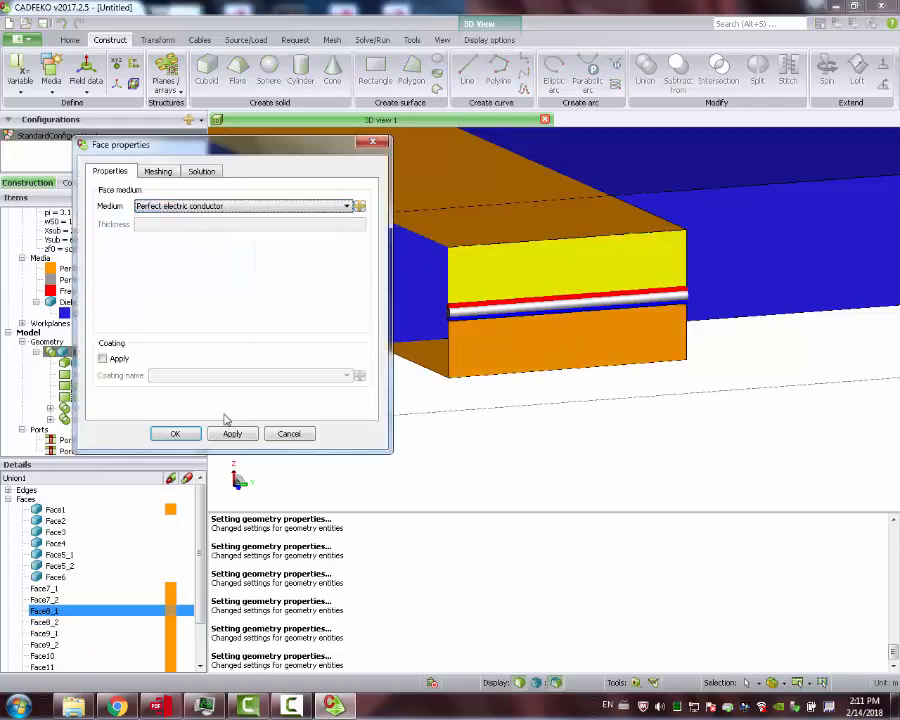
{"action": "left_click", "coordinate": [177, 434]}
Step: Check the face medium of Face11, the bottom face connecting the opposite port to the ground, and accept Perfect electric conductor
{"action": "left_click", "coordinate": [414, 356]}
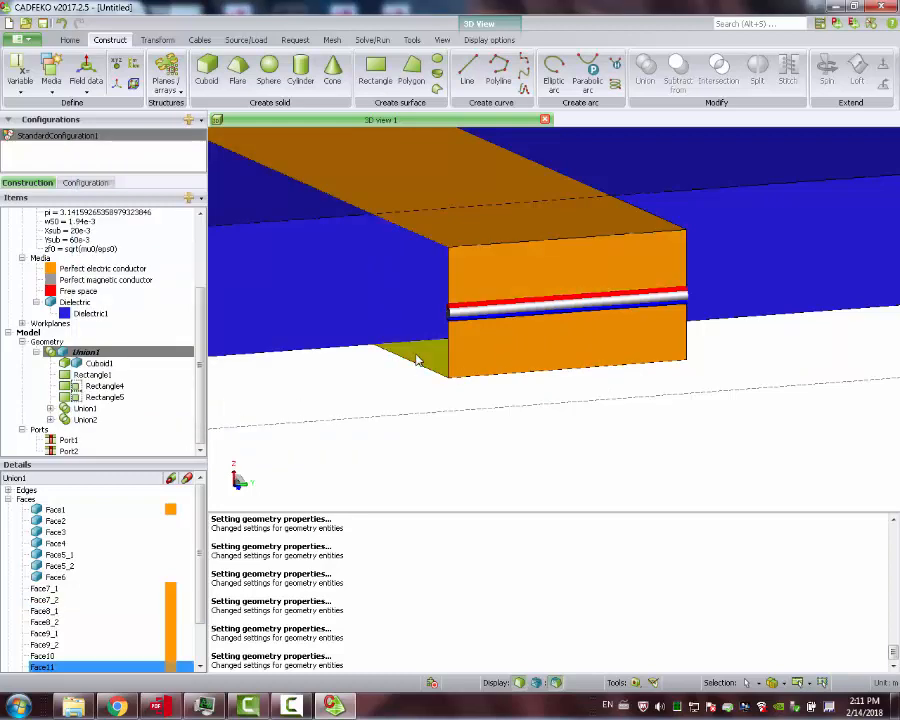
{"action": "right_click", "coordinate": [412, 352]}
{"action": "left_click", "coordinate": [460, 477]}
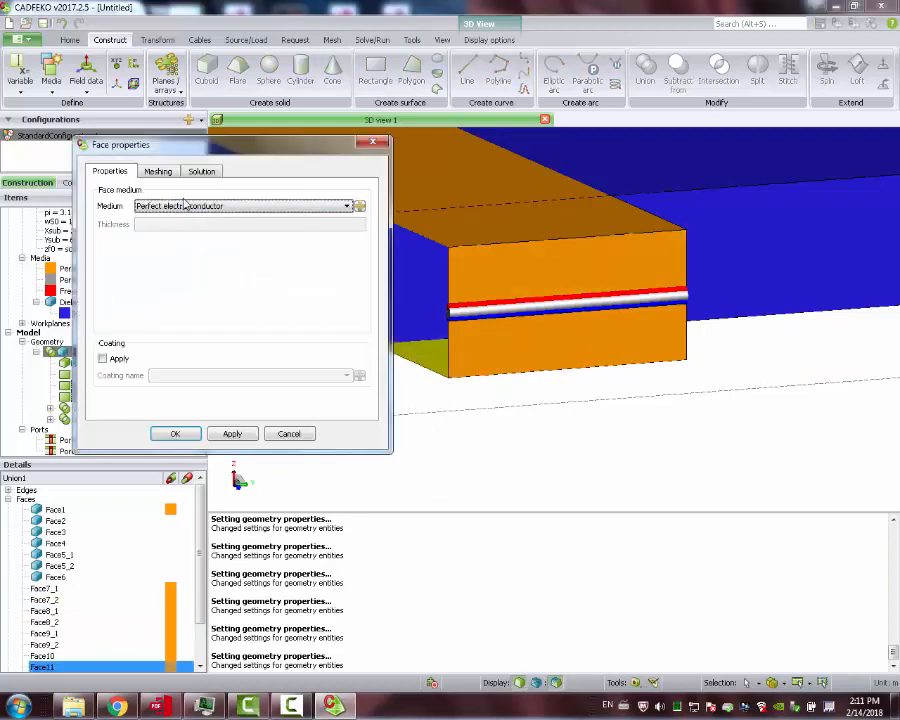
{"action": "left_click", "coordinate": [175, 433]}
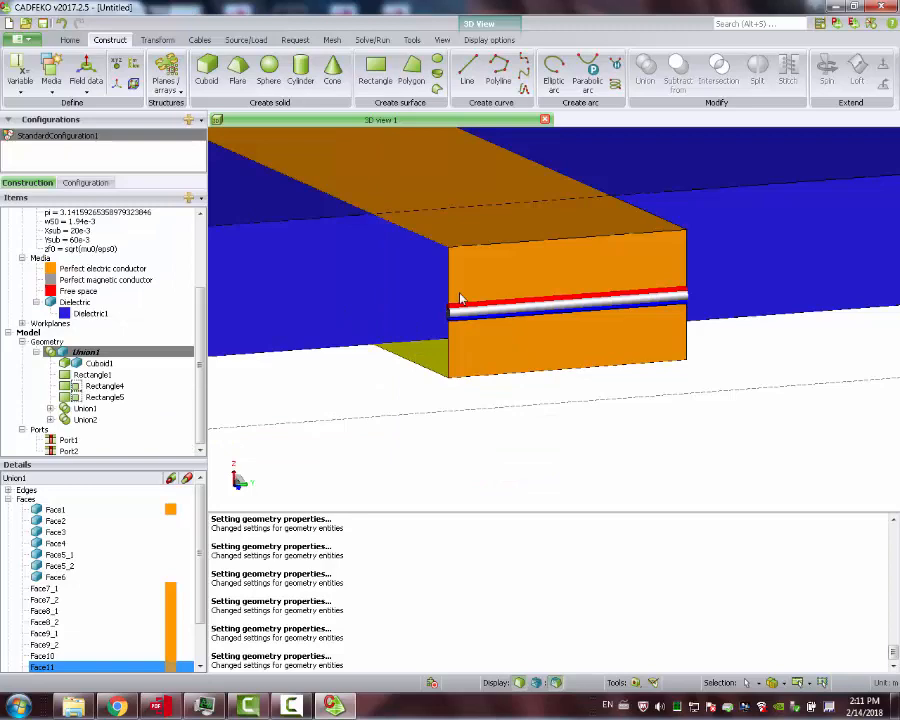
Step: Set the face medium of Face7_2, the top face joining the line to the opposite port, to Perfect electric conductor
{"action": "left_click", "coordinate": [548, 224]}
{"action": "right_click", "coordinate": [548, 224]}
{"action": "left_click", "coordinate": [603, 356]}
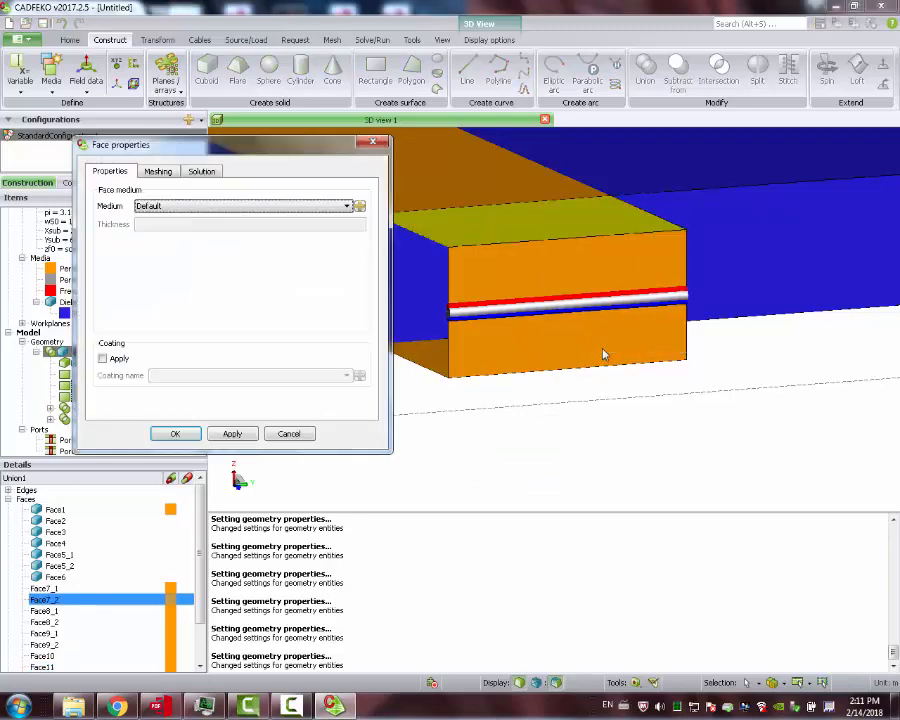
{"action": "left_click", "coordinate": [243, 206]}
{"action": "left_click", "coordinate": [221, 227]}
{"action": "left_click", "coordinate": [176, 432]}
Step: Check the face medium of Face7_1, the top face joining the line to the first port, and accept Perfect electric conductor
{"action": "left_click", "coordinate": [427, 244]}
{"action": "scroll", "coordinate": [430, 247], "scroll_direction": "down", "scroll_amount": 5}
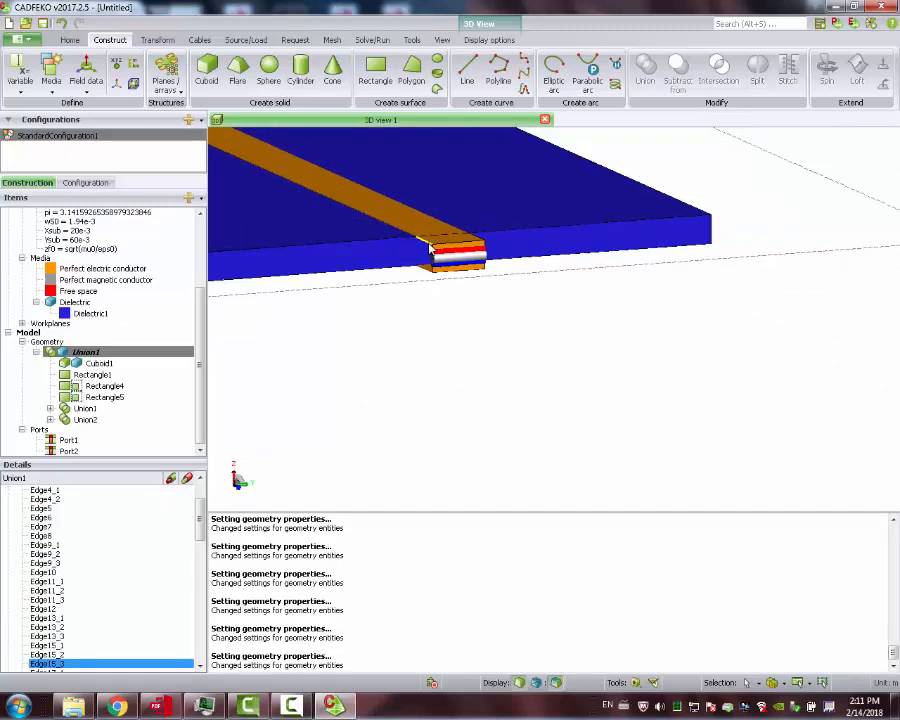
{"action": "scroll", "coordinate": [432, 248], "scroll_direction": "down", "scroll_amount": 5}
{"action": "left_click_drag", "start_coordinate": [278, 193], "coordinate": [380, 408]}
{"action": "scroll", "coordinate": [381, 405], "scroll_direction": "up", "scroll_amount": 5}
{"action": "scroll", "coordinate": [400, 398], "scroll_direction": "down", "scroll_amount": 5}
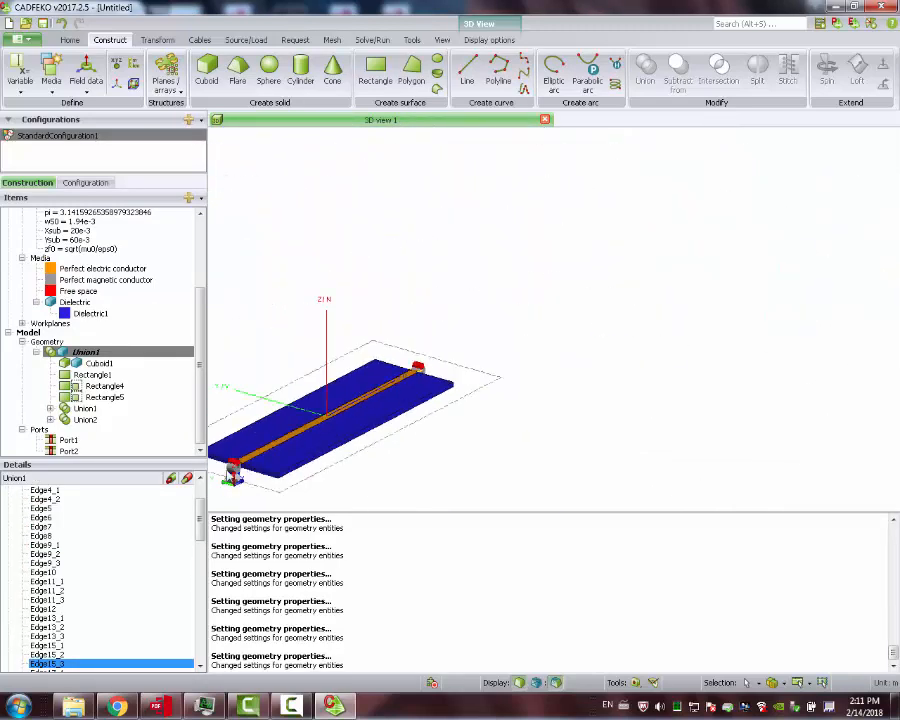
{"action": "scroll", "coordinate": [308, 346], "scroll_direction": "up", "scroll_amount": 6}
{"action": "left_click", "coordinate": [308, 346]}
{"action": "right_click", "coordinate": [342, 321]}
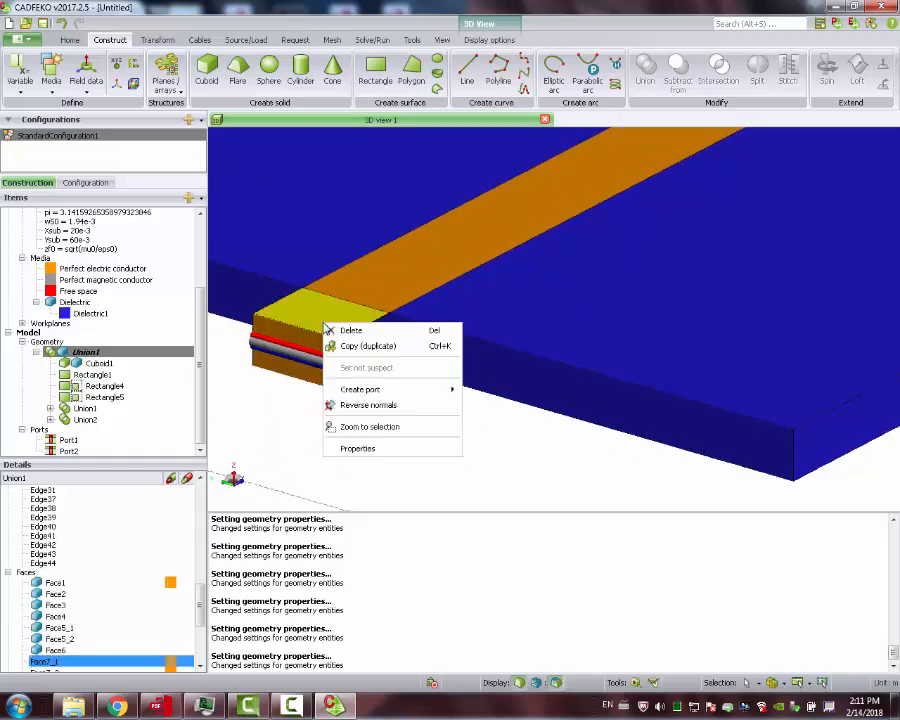
{"action": "left_click", "coordinate": [354, 448]}
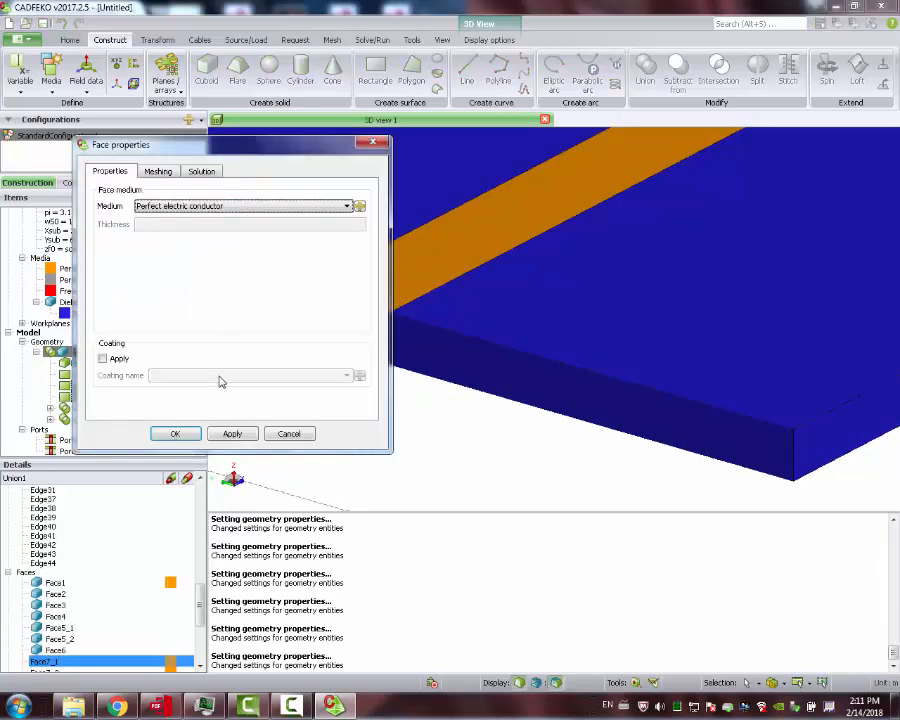
{"action": "left_click", "coordinate": [188, 430]}
Step: Check the face medium of Face10, the bottom face connecting the first port to the ground, and accept Perfect electric conductor
{"action": "left_click", "coordinate": [352, 370]}
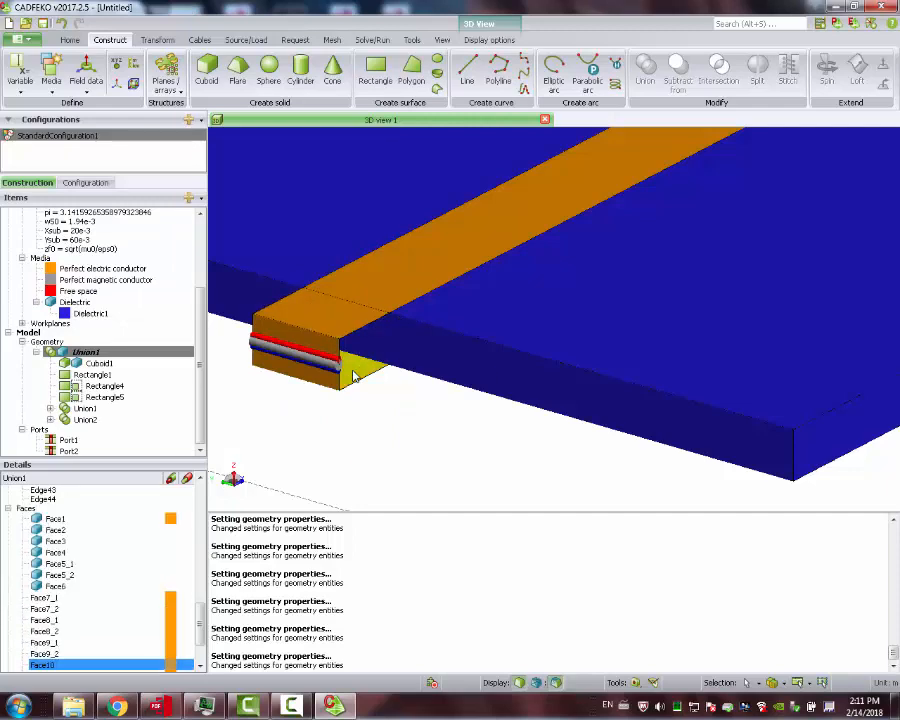
{"action": "right_click", "coordinate": [352, 370]}
{"action": "left_click", "coordinate": [387, 497]}
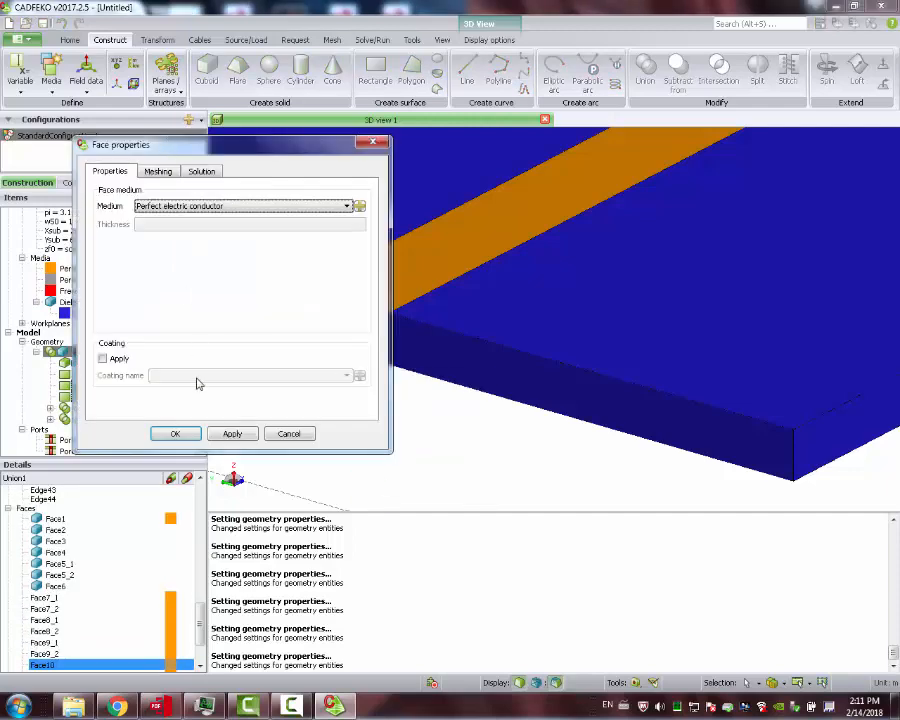
{"action": "left_click", "coordinate": [177, 432]}
Step: Examine the substrate, the microstrip line and the ports at both ends from several angles
{"action": "left_click", "coordinate": [409, 370]}
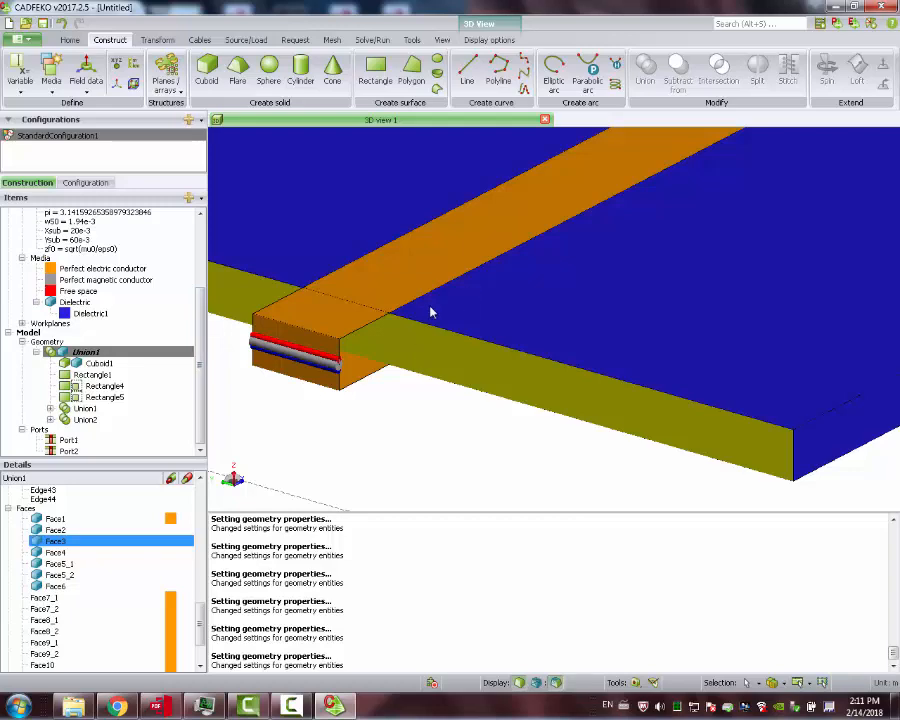
{"action": "left_click", "coordinate": [408, 420]}
{"action": "scroll", "coordinate": [356, 388], "scroll_direction": "down", "scroll_amount": 6}
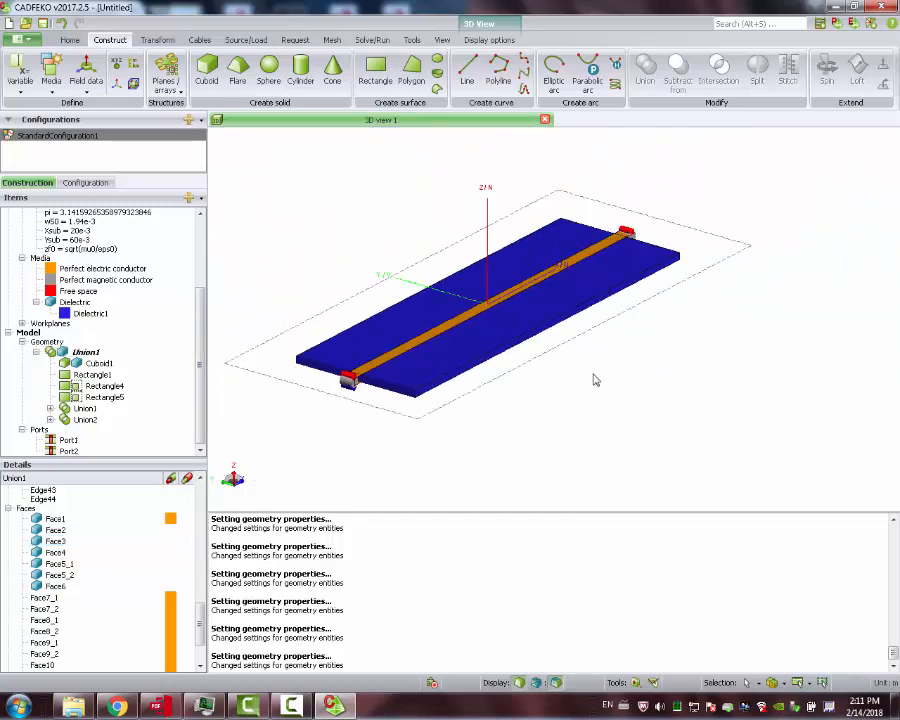
{"action": "left_click_drag", "start_coordinate": [595, 378], "coordinate": [582, 400]}
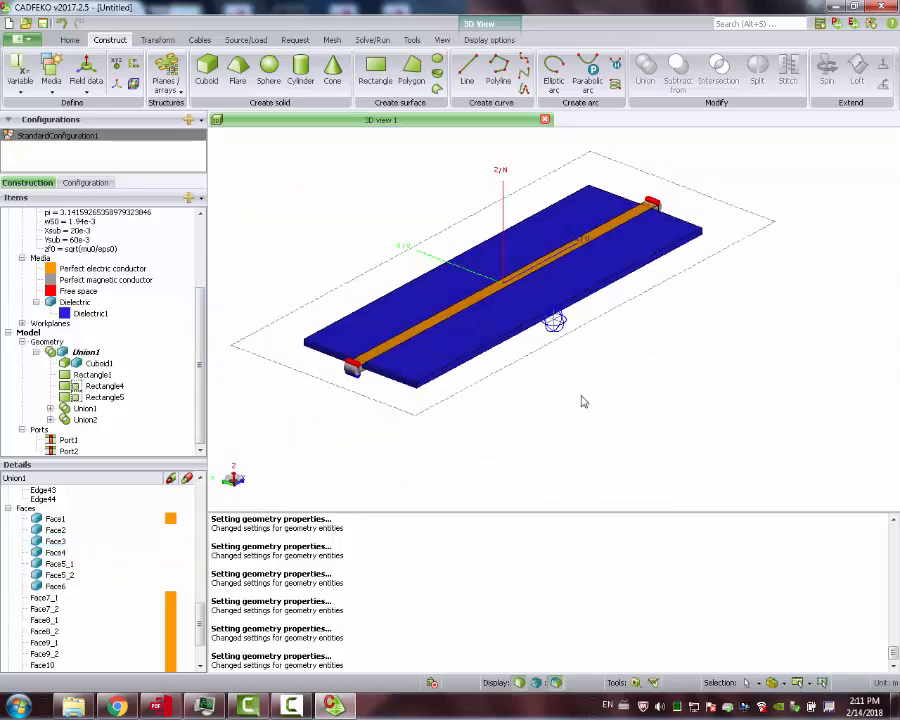
{"action": "scroll", "coordinate": [405, 380], "scroll_direction": "down", "scroll_amount": 3}
{"action": "scroll", "coordinate": [404, 378], "scroll_direction": "up", "scroll_amount": 5}
{"action": "scroll", "coordinate": [267, 374], "scroll_direction": "up", "scroll_amount": 3}
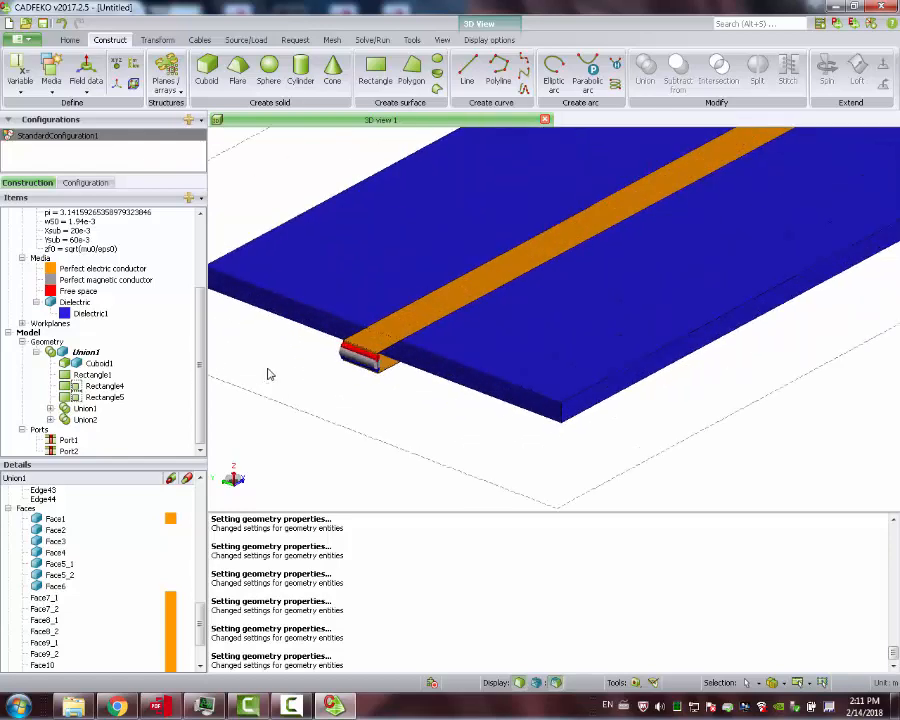
{"action": "scroll", "coordinate": [405, 368], "scroll_direction": "down", "scroll_amount": 2}
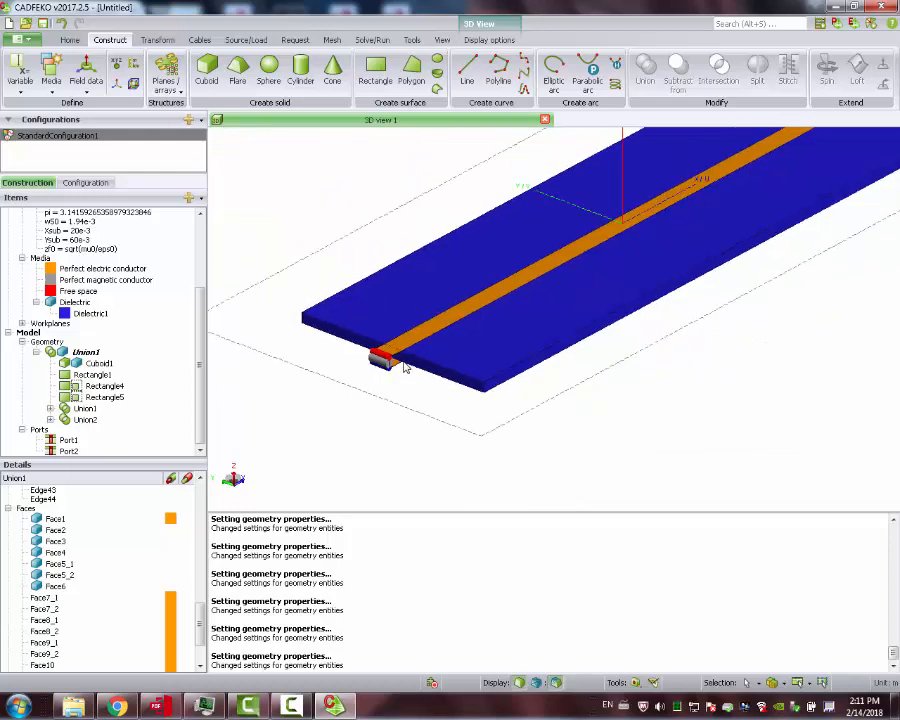
{"action": "scroll", "coordinate": [404, 364], "scroll_direction": "down", "scroll_amount": 4}
{"action": "left_click_drag", "start_coordinate": [473, 341], "coordinate": [470, 368]}
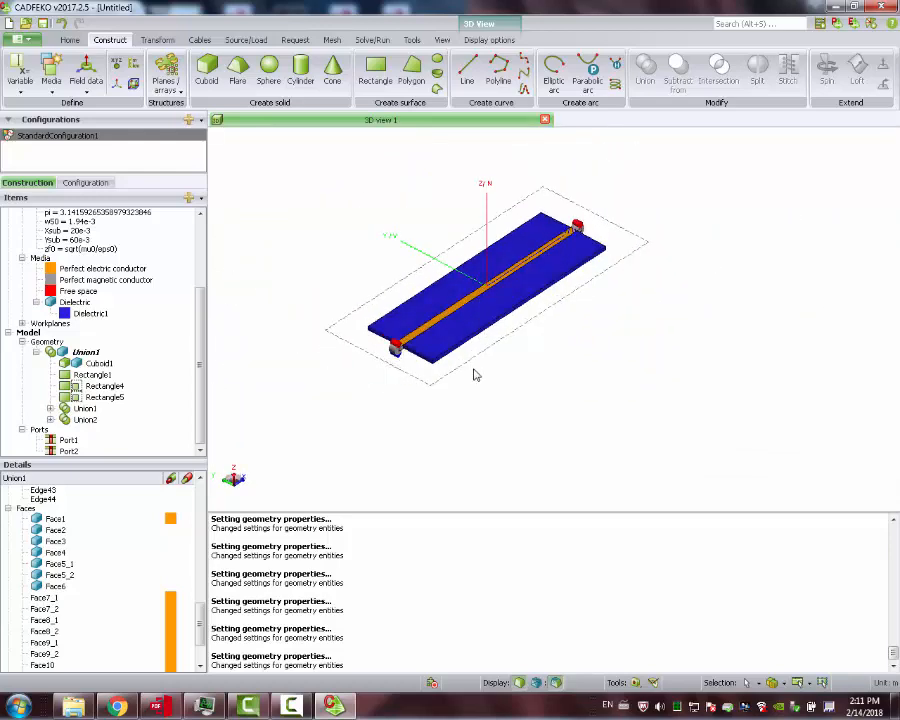
{"action": "scroll", "coordinate": [462, 373], "scroll_direction": "down", "scroll_amount": 3}
{"action": "scroll", "coordinate": [462, 373], "scroll_direction": "up", "scroll_amount": 6}
{"action": "scroll", "coordinate": [462, 373], "scroll_direction": "down", "scroll_amount": 3}
{"action": "left_click_drag", "start_coordinate": [455, 352], "coordinate": [434, 323]}
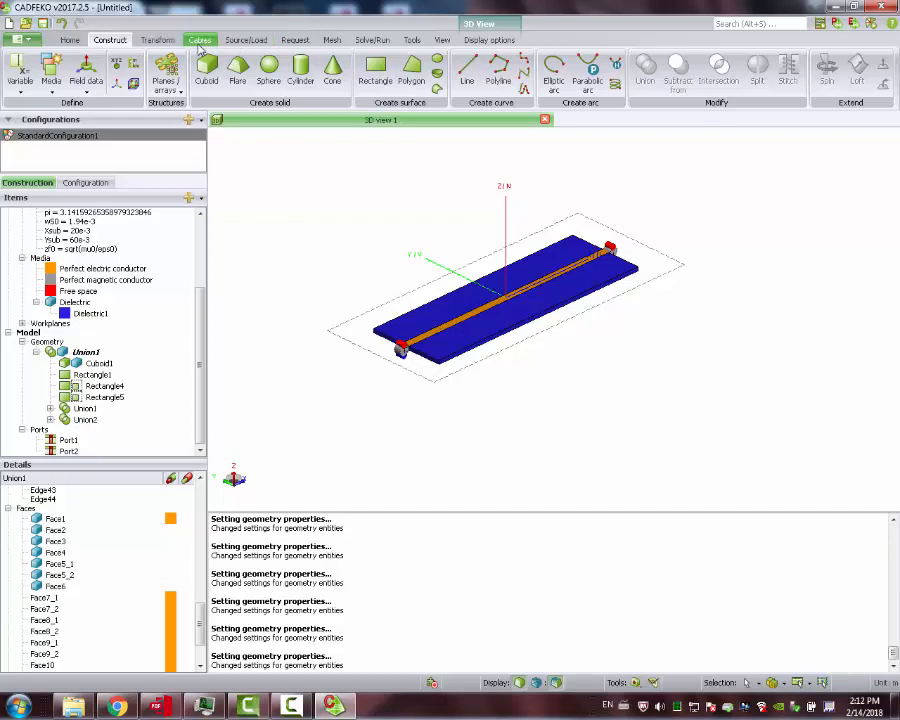
Step: Define the solution frequency as linearly spaced discrete points from fmin to fmax with 11 frequencies
{"action": "left_click", "coordinate": [372, 40]}
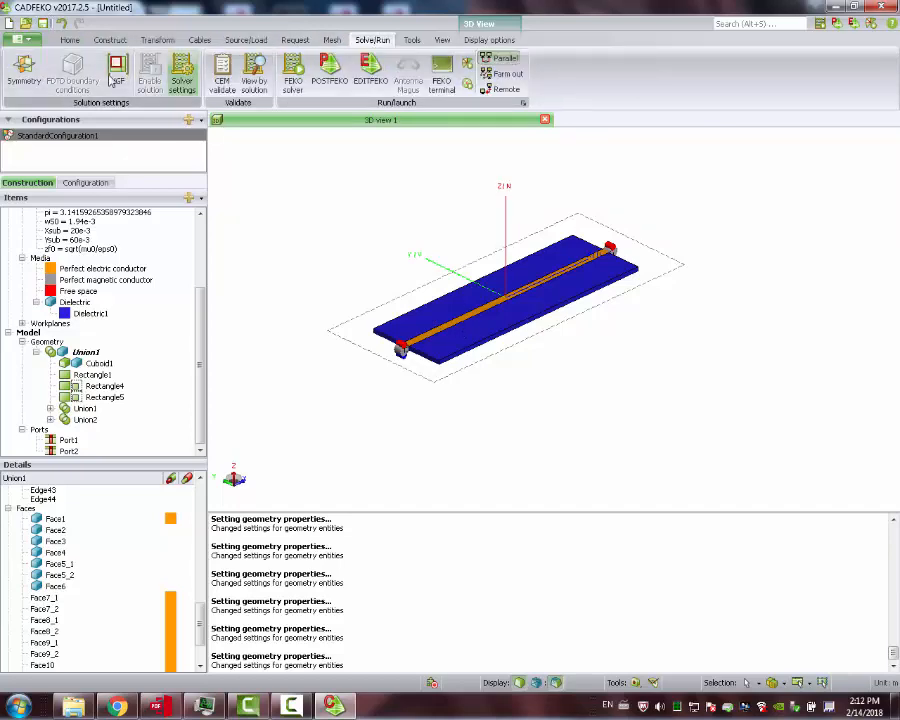
{"action": "left_click", "coordinate": [331, 40]}
{"action": "left_click", "coordinate": [295, 40]}
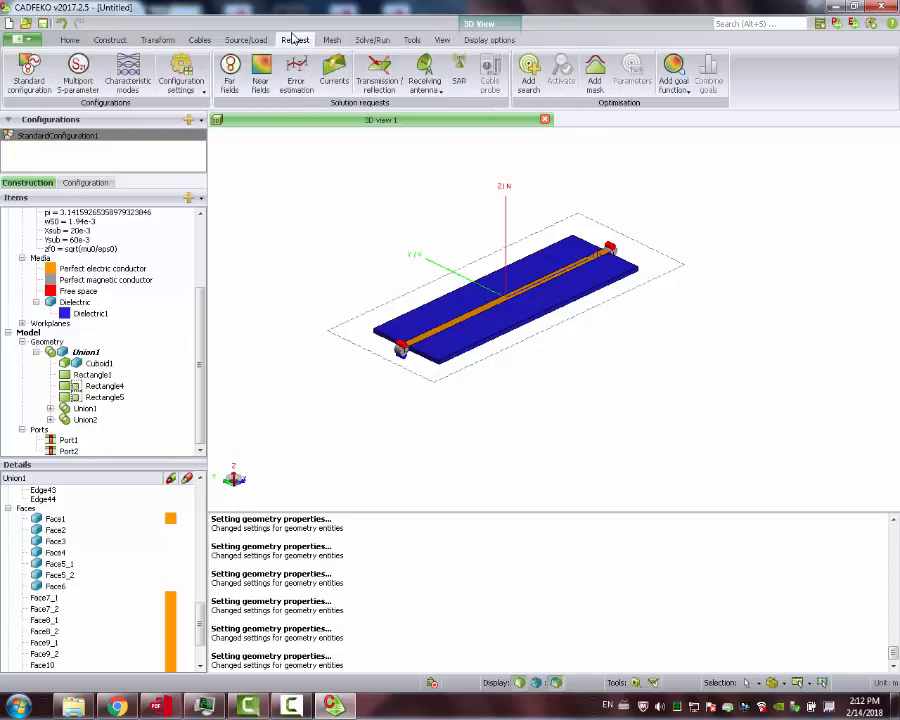
{"action": "left_click", "coordinate": [246, 40]}
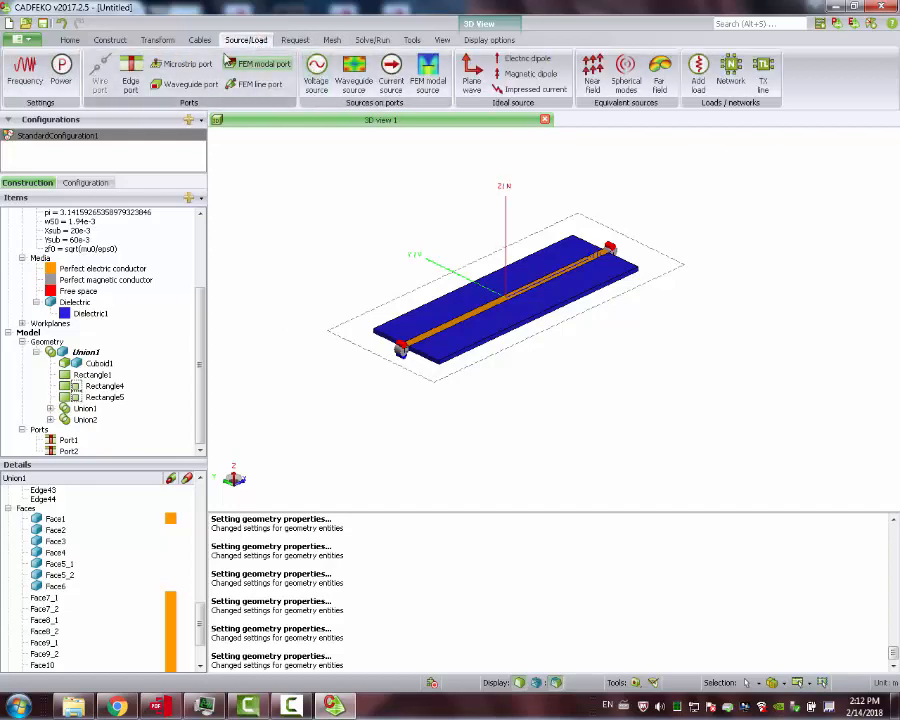
{"action": "left_click", "coordinate": [25, 70]}
{"action": "left_click", "coordinate": [168, 195]}
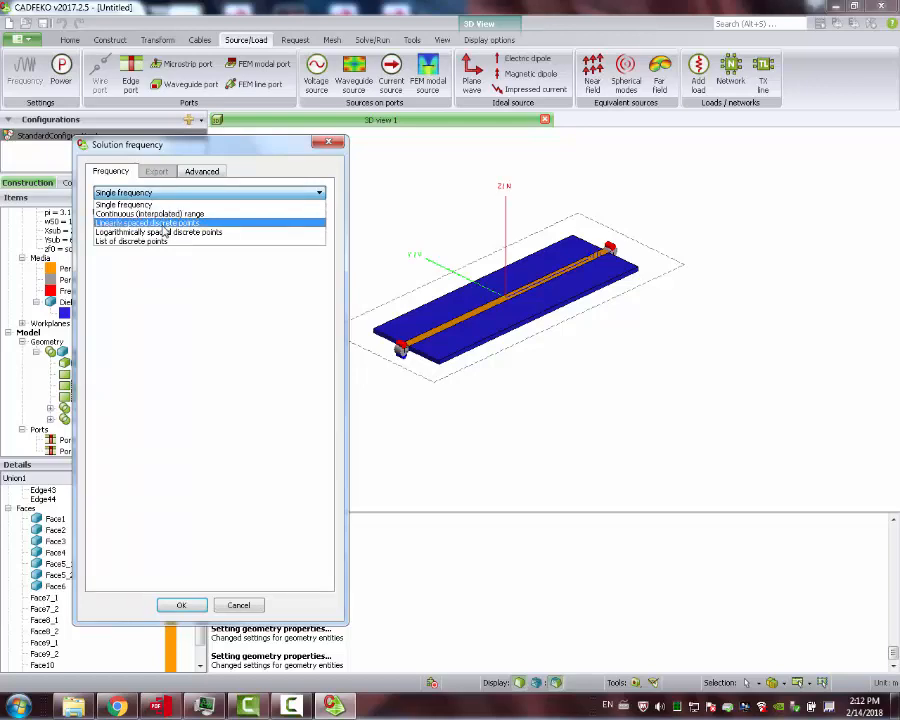
{"action": "left_click", "coordinate": [162, 224]}
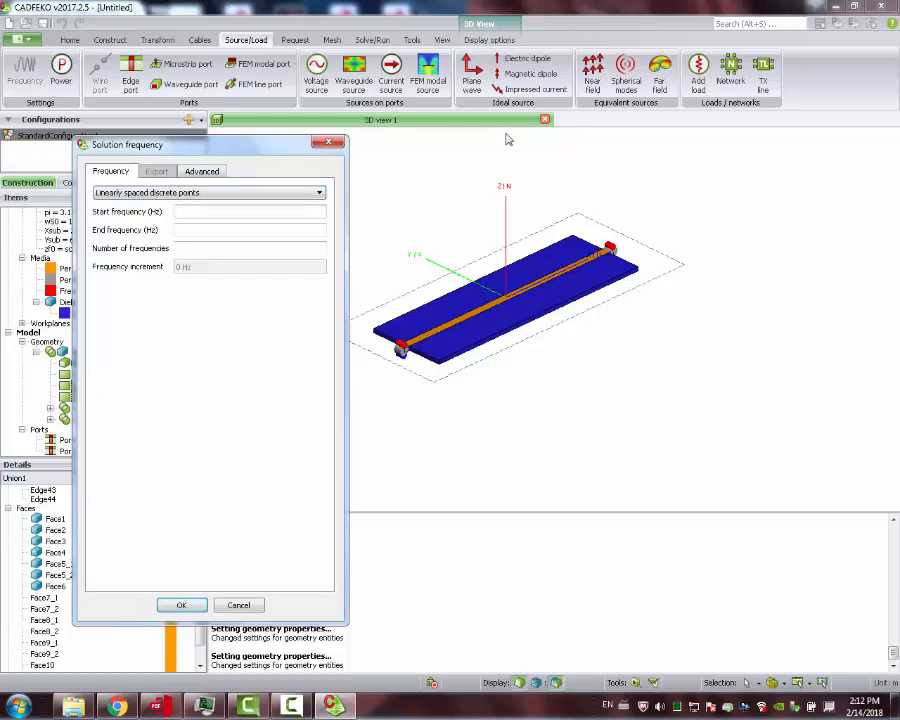
{"action": "type", "text": "fmin"}
{"action": "key", "text": "Tab"}
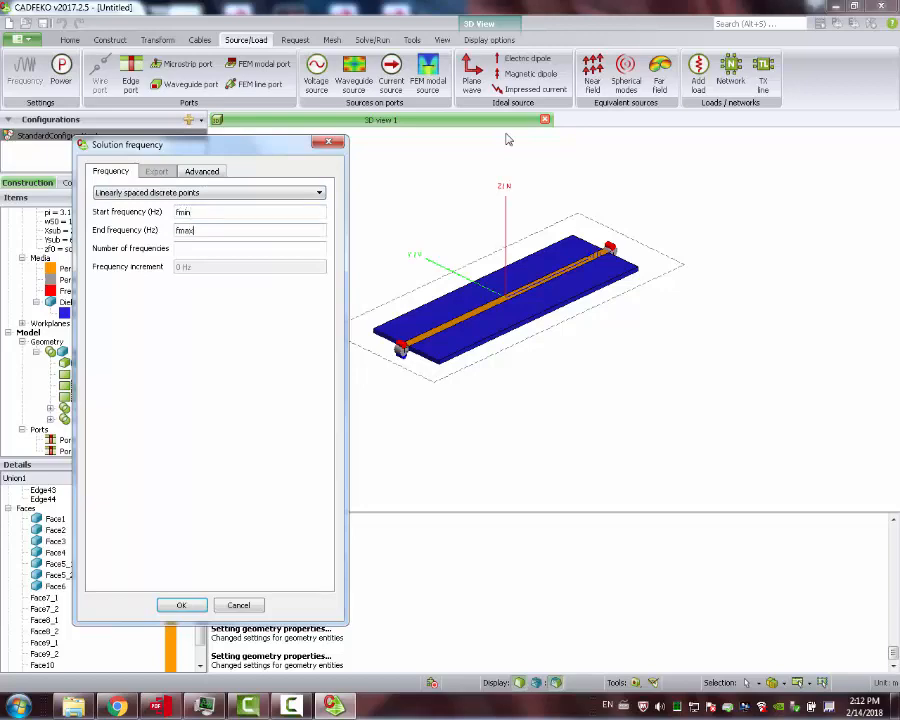
{"action": "key", "text": "Tab"}
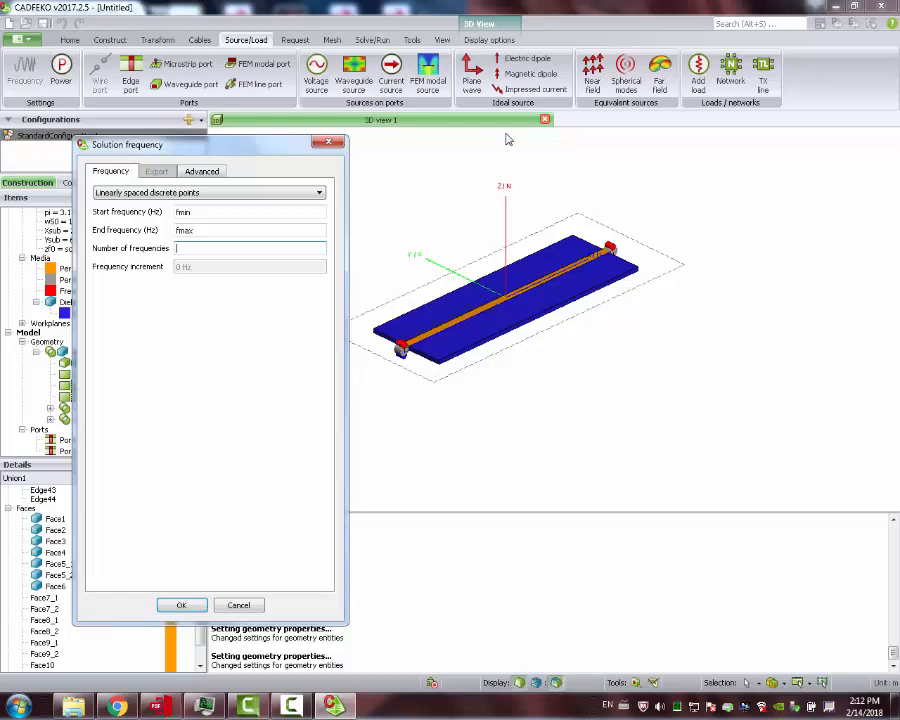
{"action": "type", "text": "11"}
{"action": "left_click", "coordinate": [165, 605]}
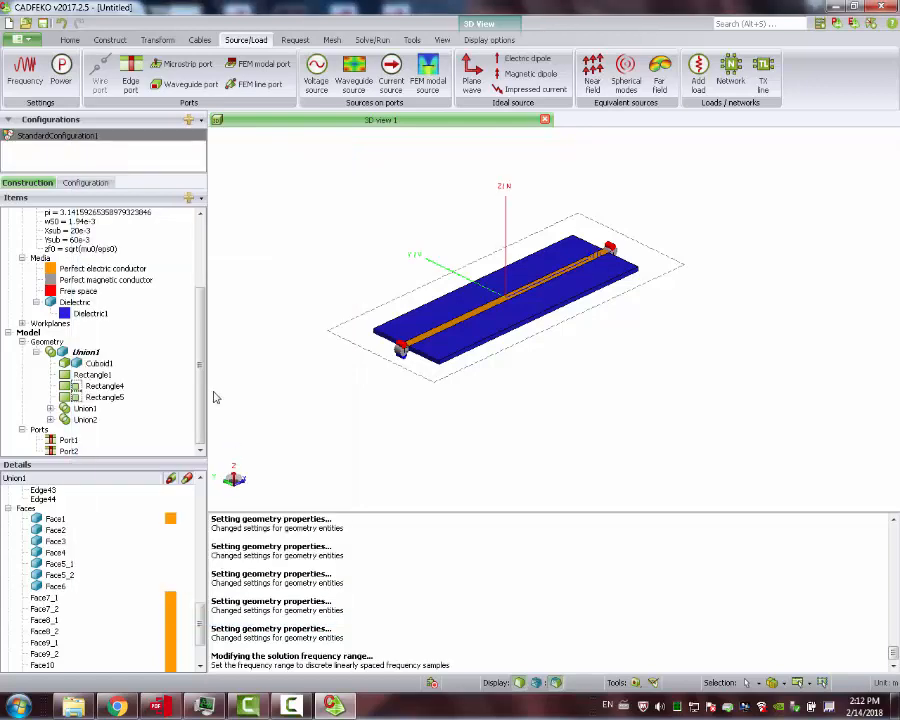
{"action": "left_click", "coordinate": [197, 418]}
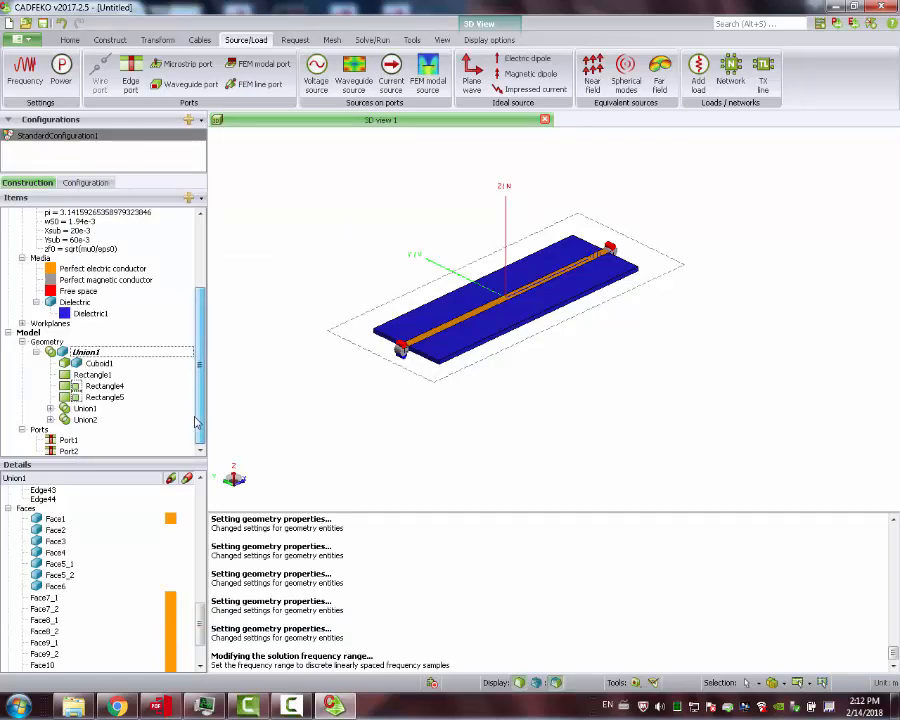
{"action": "mouse_move", "coordinate": [498, 388]}
{"action": "left_mouse_down"}
{"action": "mouse_move", "coordinate": [543, 342]}
{"action": "mouse_move", "coordinate": [490, 384]}
{"action": "left_mouse_up"}
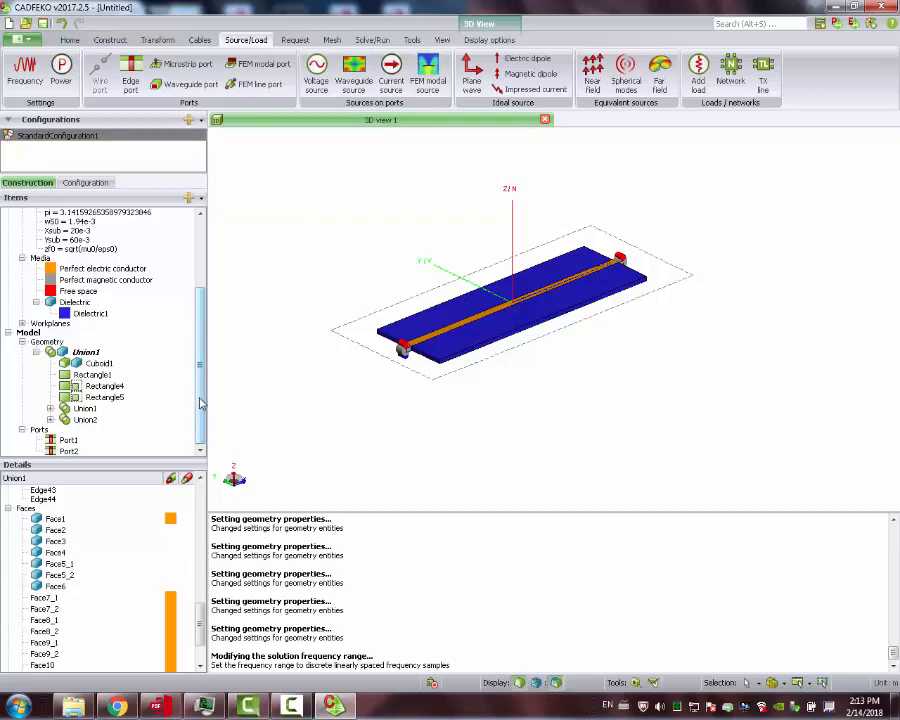
{"action": "left_click_drag", "start_coordinate": [199, 403], "coordinate": [200, 464]}
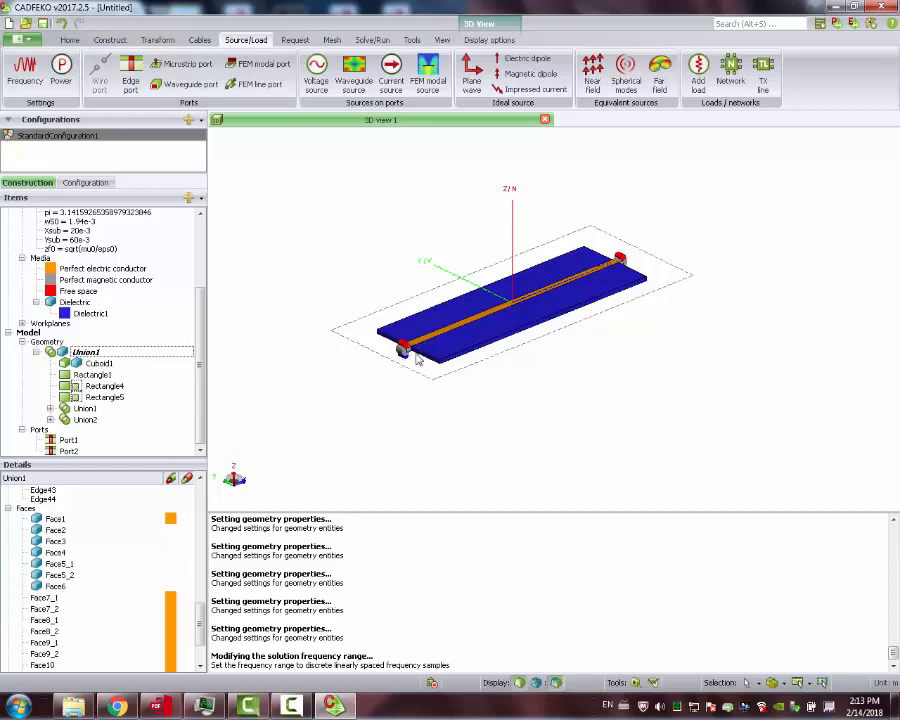
Step: Add a voltage source on Port1 with magnitude 1 V, phase 0 degrees and a port impedance of 50 Ohm
{"action": "left_click", "coordinate": [316, 72]}
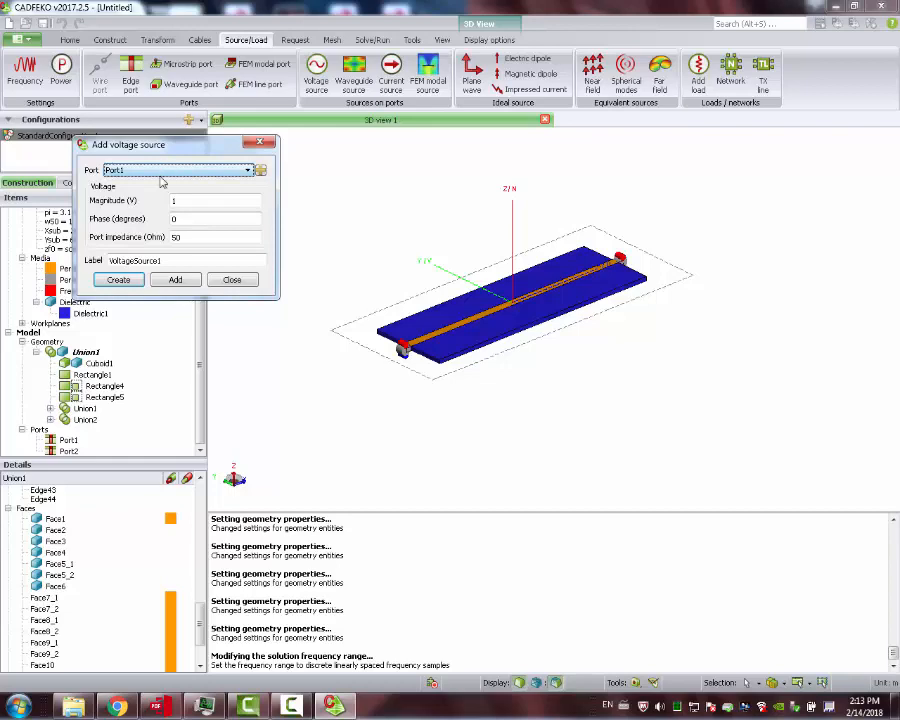
{"action": "double_click", "coordinate": [193, 238]}
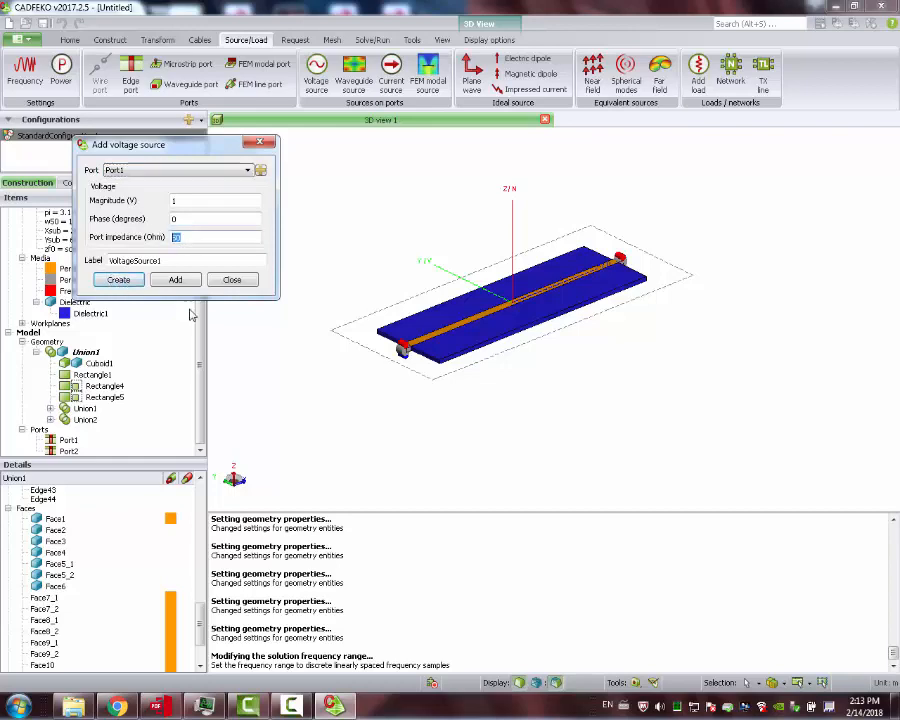
{"action": "left_click", "coordinate": [119, 280]}
Step: Examine the port at the end of the line opposite the voltage source
{"action": "left_click_drag", "start_coordinate": [532, 358], "coordinate": [815, 253]}
{"action": "scroll", "coordinate": [812, 253], "scroll_direction": "down", "scroll_amount": 1}
{"action": "scroll", "coordinate": [776, 270], "scroll_direction": "up", "scroll_amount": 5}
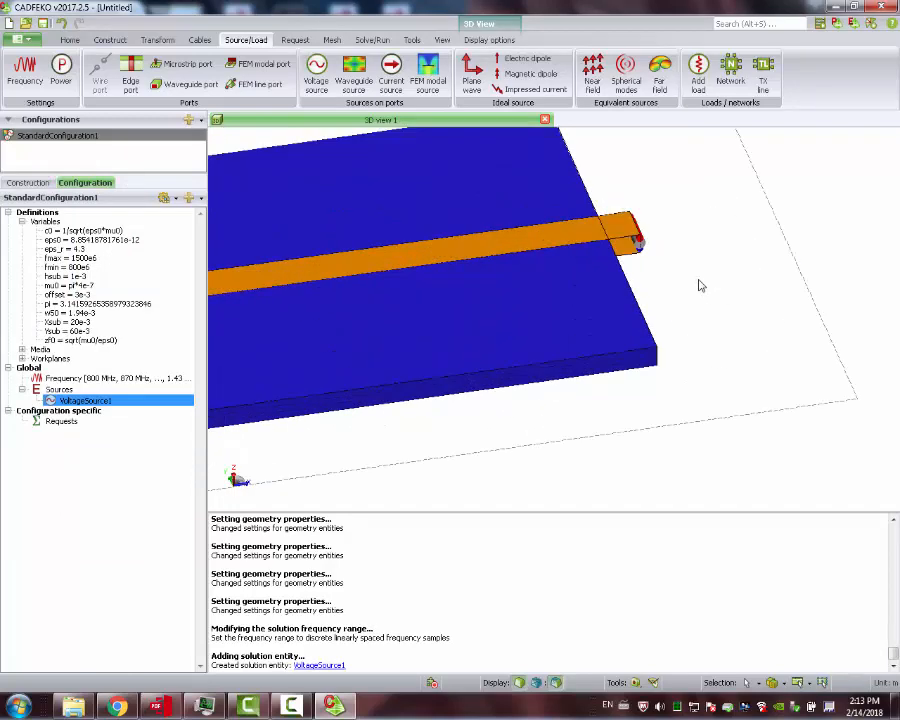
{"action": "left_click_drag", "start_coordinate": [659, 260], "coordinate": [689, 275]}
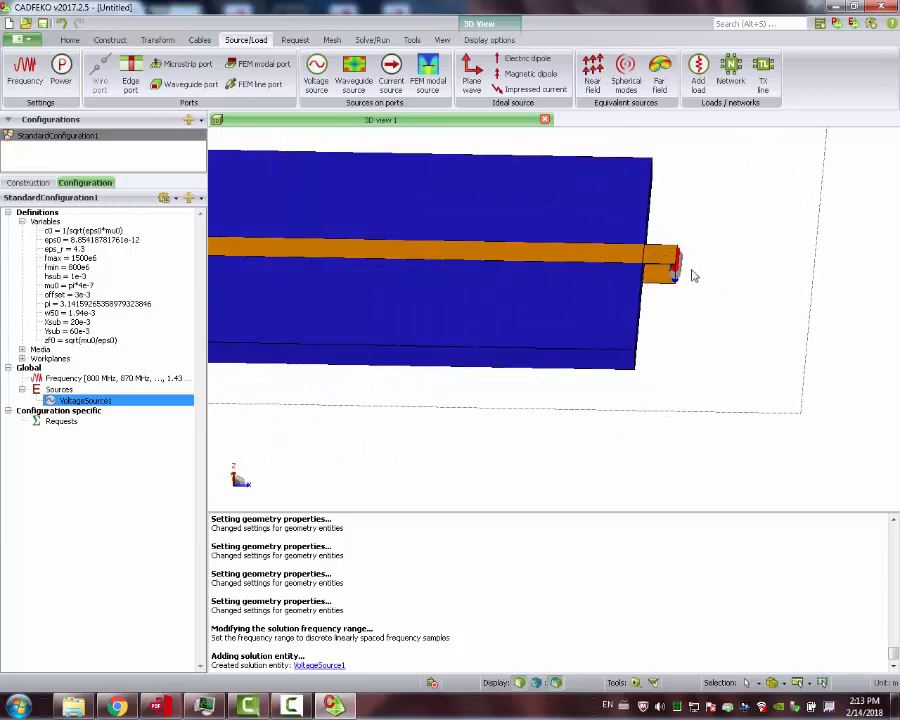
{"action": "scroll", "coordinate": [693, 273], "scroll_direction": "down", "scroll_amount": 6}
{"action": "left_click_drag", "start_coordinate": [702, 285], "coordinate": [629, 305]}
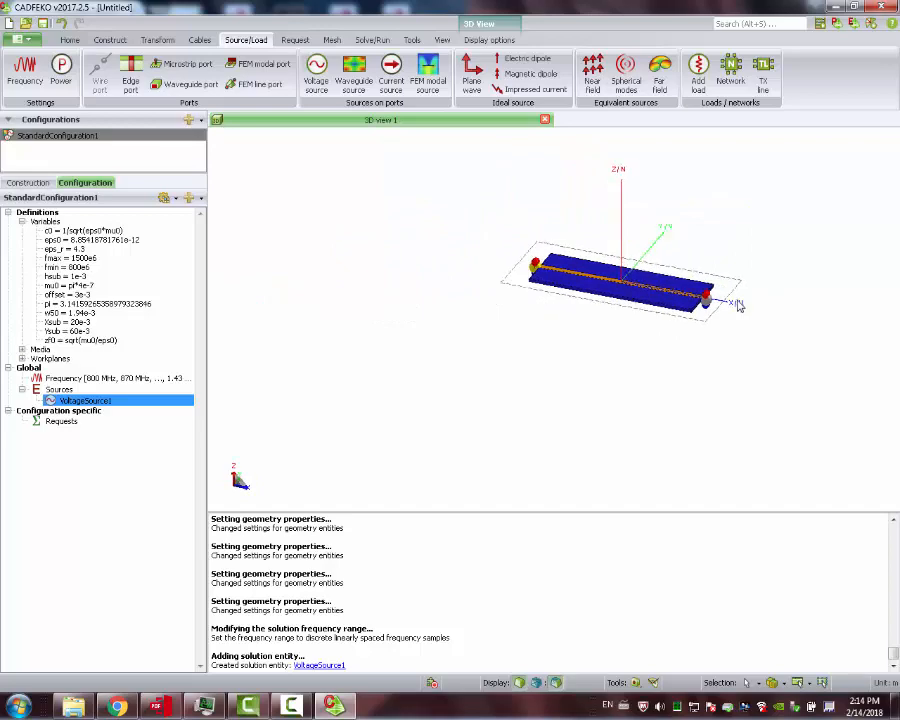
{"action": "scroll", "coordinate": [737, 305], "scroll_direction": "up", "scroll_amount": 8}
{"action": "scroll", "coordinate": [598, 298], "scroll_direction": "down", "scroll_amount": 4}
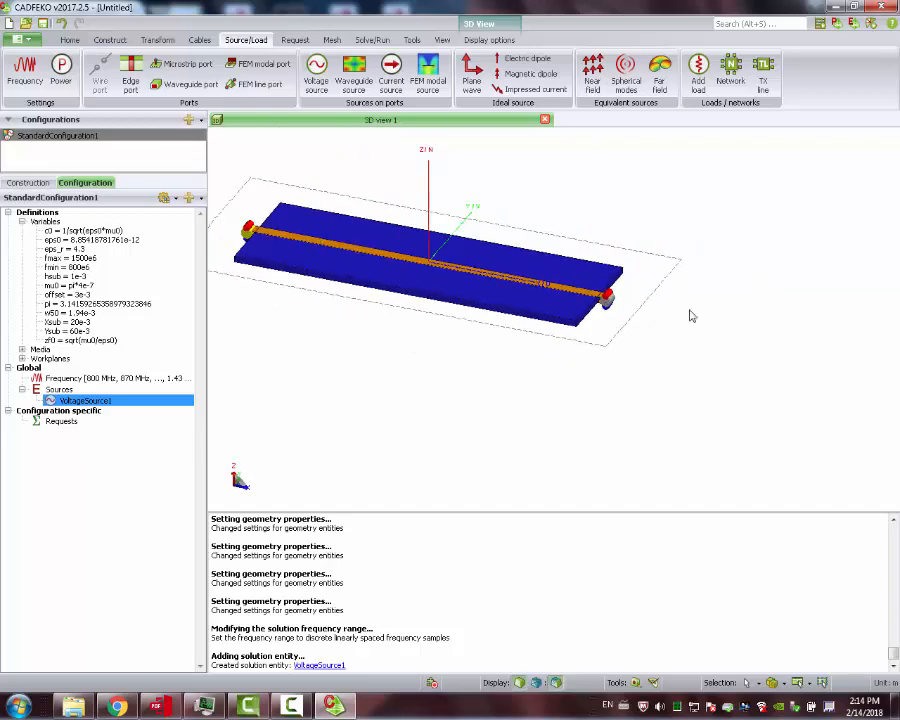
{"action": "scroll", "coordinate": [609, 301], "scroll_direction": "up", "scroll_amount": 4}
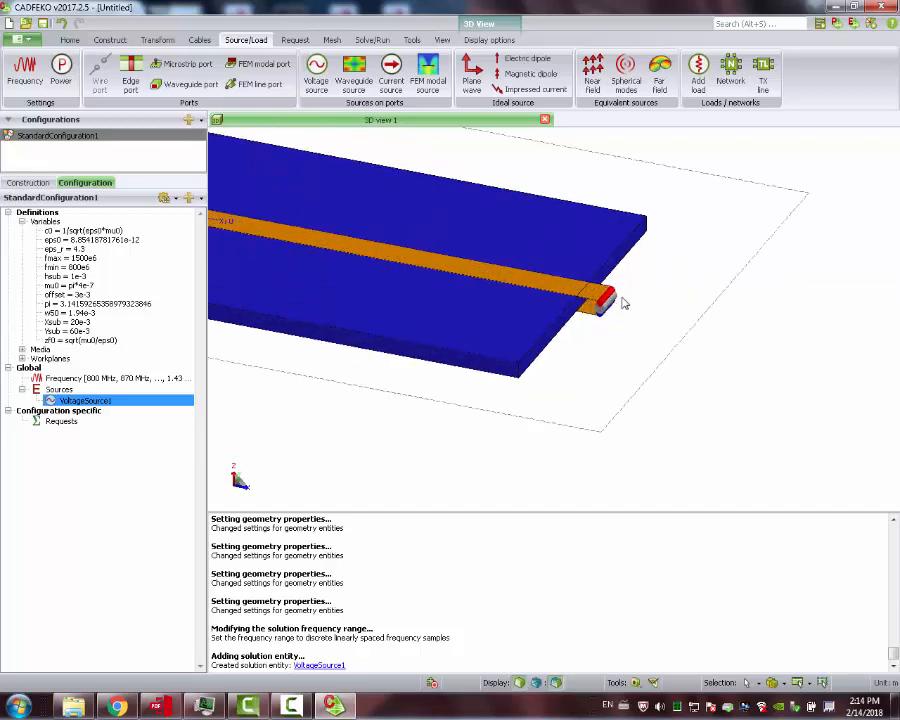
{"action": "left_click", "coordinate": [604, 307]}
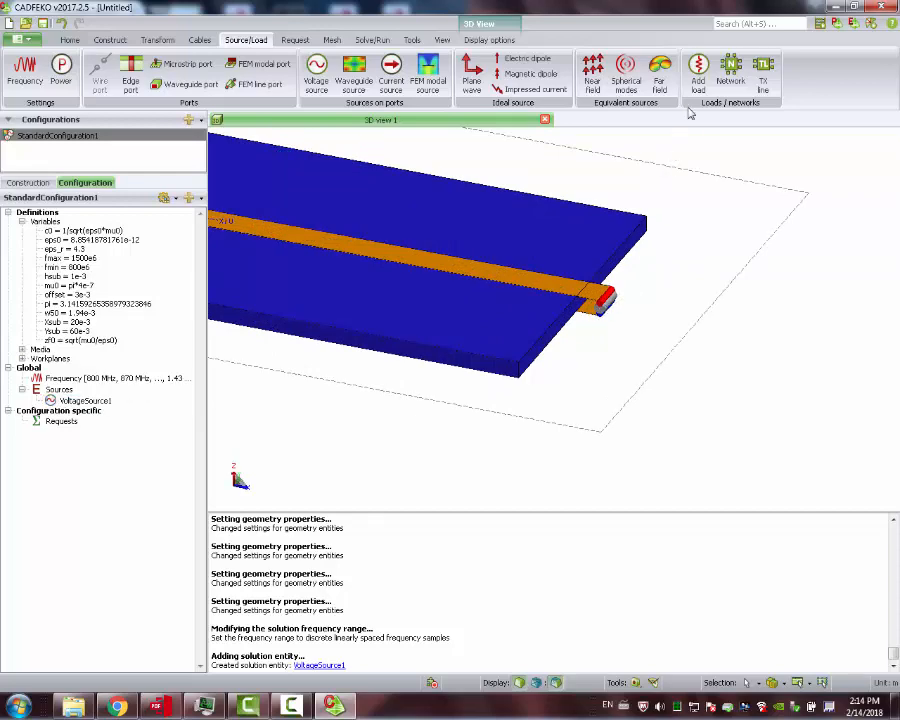
Step: Add a complex impedance load on Port2 with a real part of 50 Ohm
{"action": "left_click", "coordinate": [699, 72]}
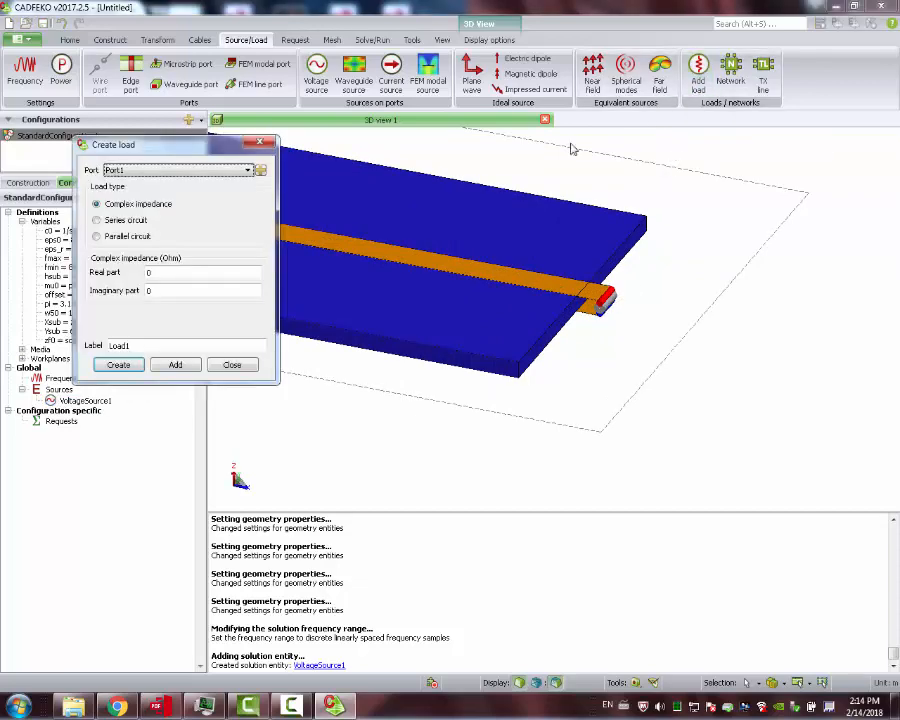
{"action": "left_click", "coordinate": [247, 170]}
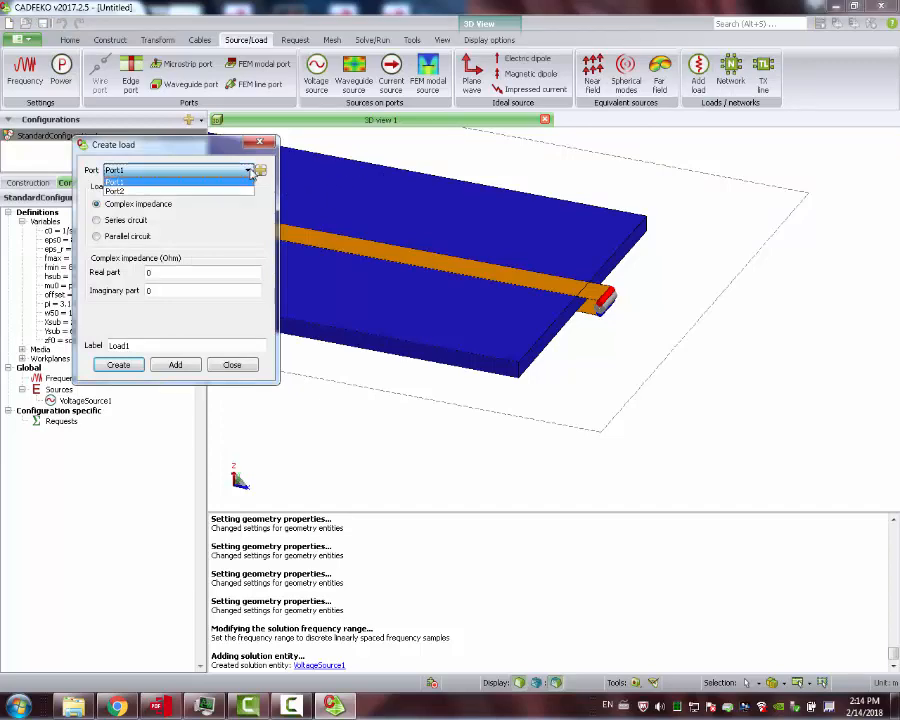
{"action": "left_click", "coordinate": [203, 191]}
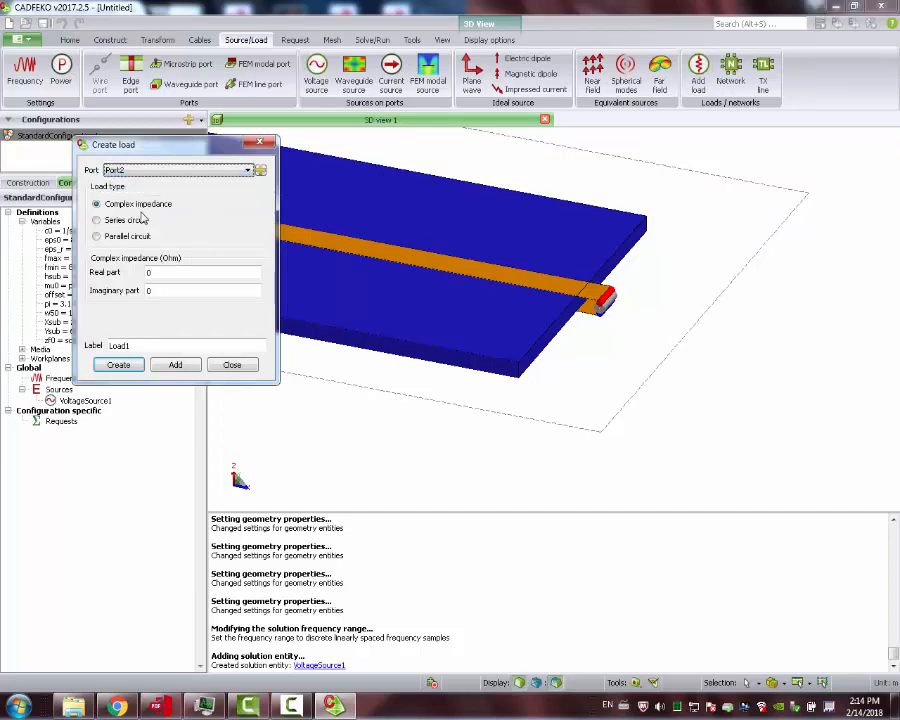
{"action": "key", "text": "Tab"}
{"action": "key", "text": "Tab"}
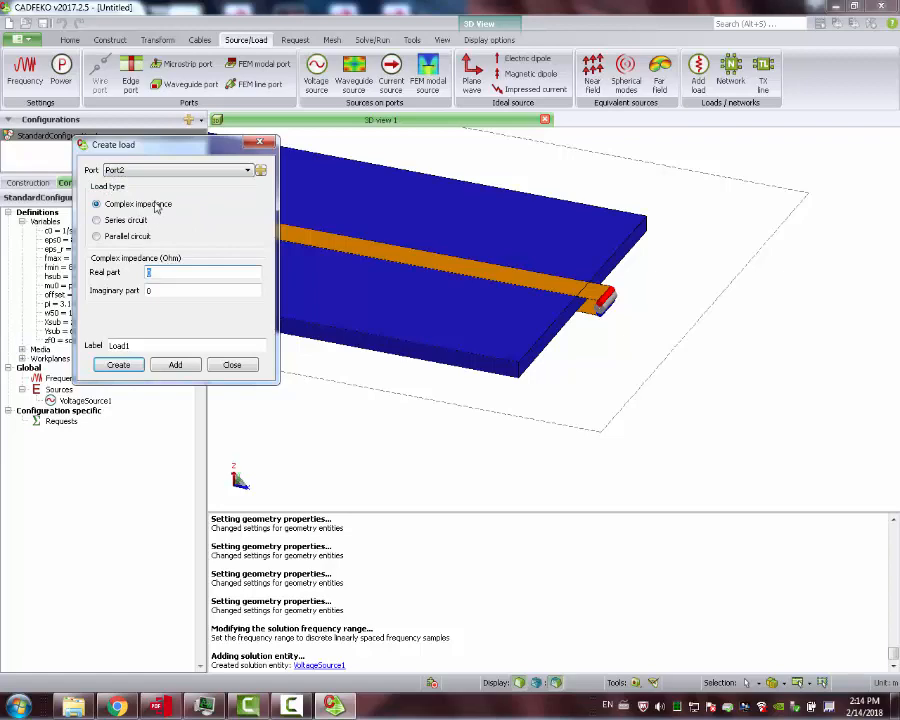
{"action": "type", "text": "50"}
{"action": "left_click", "coordinate": [117, 364]}
Step: Examine which ends of the microstrip line carry the voltage source and the load by highlighting each of them
{"action": "left_click", "coordinate": [62, 425]}
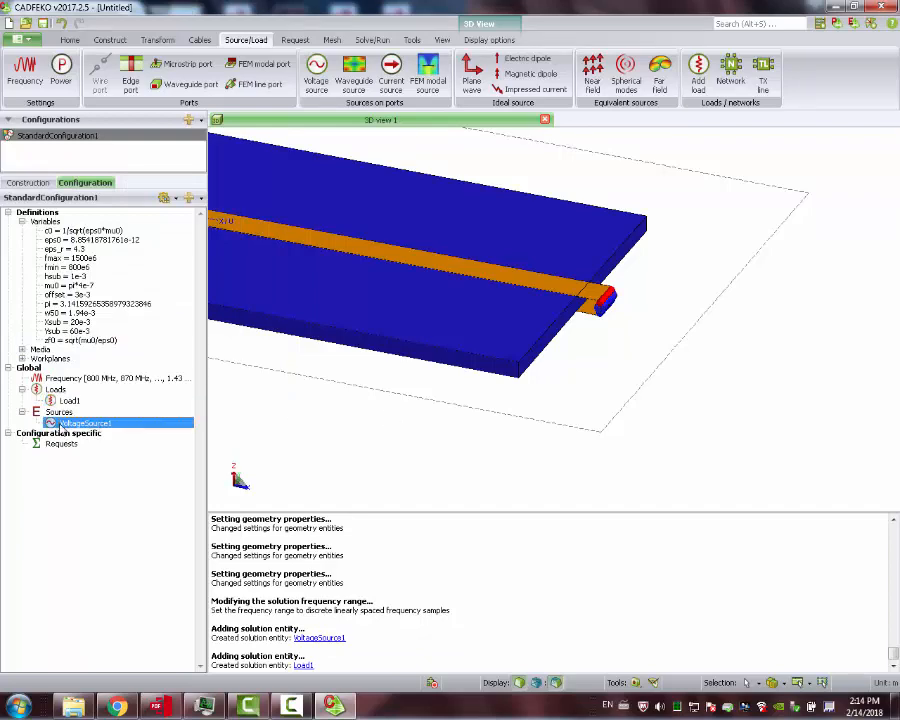
{"action": "left_click_drag", "start_coordinate": [654, 318], "coordinate": [629, 319]}
{"action": "scroll", "coordinate": [629, 319], "scroll_direction": "up", "scroll_amount": 3}
{"action": "scroll", "coordinate": [636, 344], "scroll_direction": "down", "scroll_amount": 8}
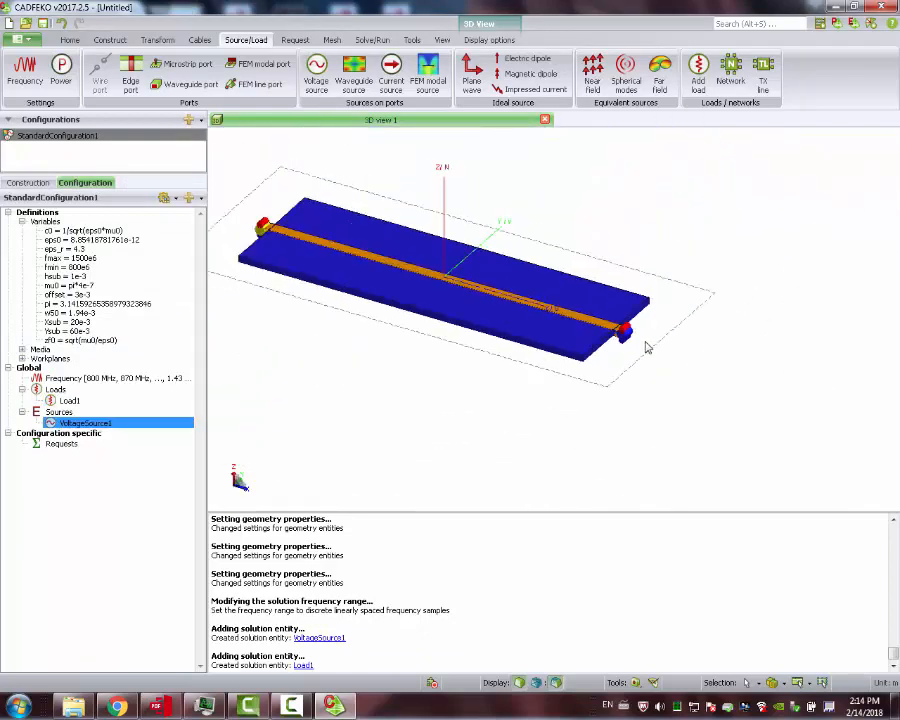
{"action": "scroll", "coordinate": [362, 266], "scroll_direction": "up", "scroll_amount": 5}
{"action": "scroll", "coordinate": [398, 254], "scroll_direction": "down", "scroll_amount": 5}
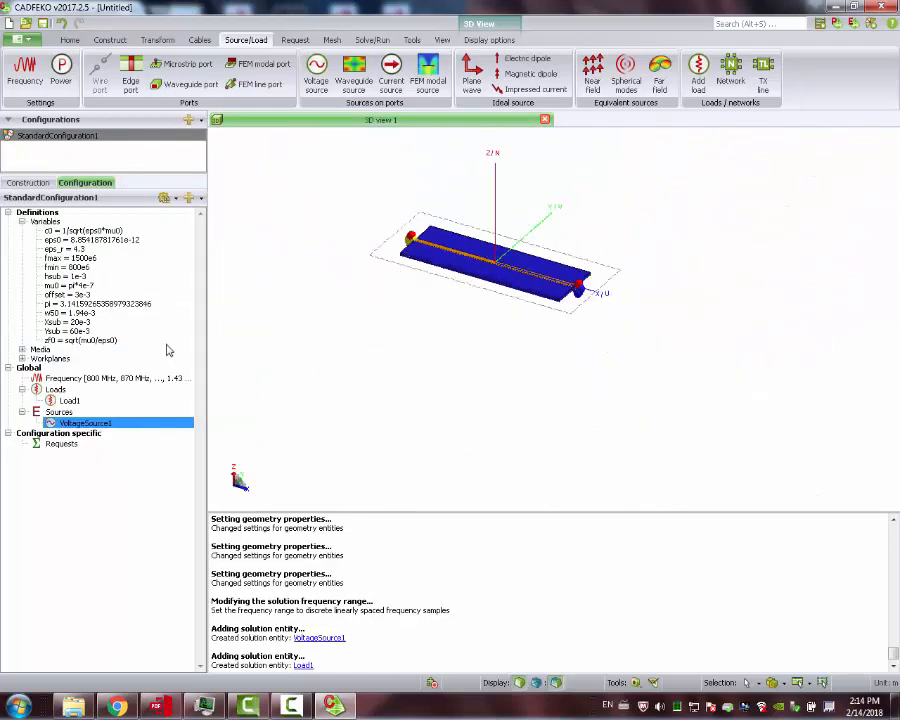
{"action": "left_click", "coordinate": [70, 400]}
{"action": "scroll", "coordinate": [405, 208], "scroll_direction": "up", "scroll_amount": 4}
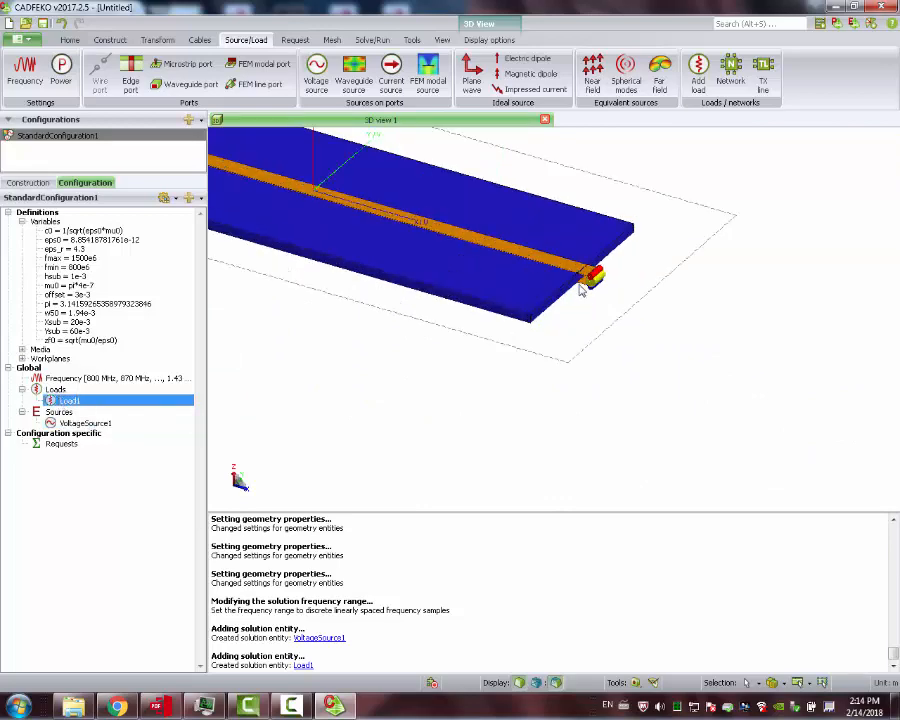
{"action": "left_click", "coordinate": [100, 423]}
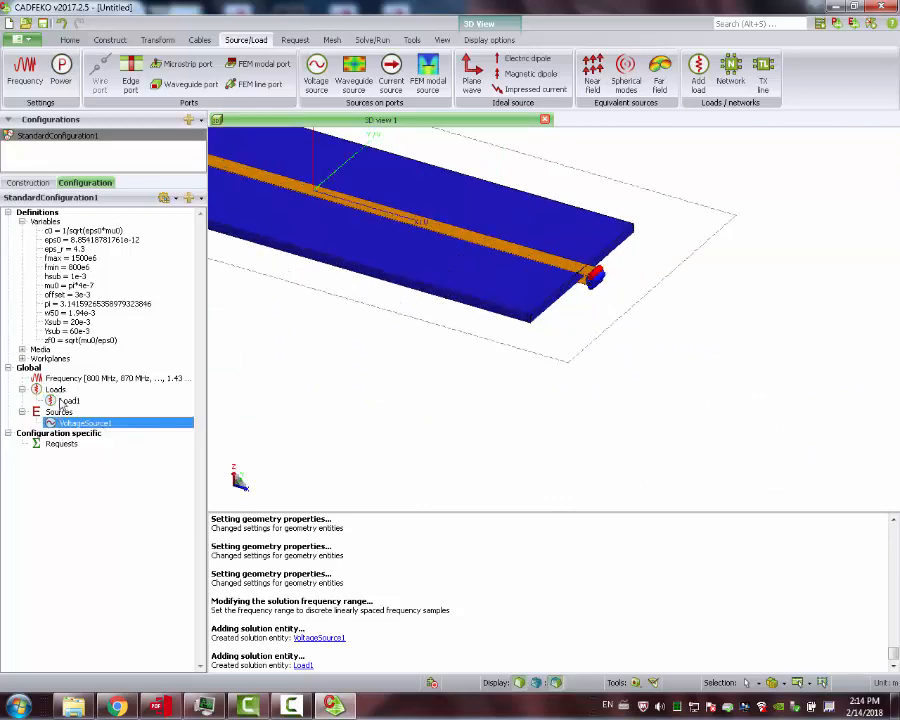
{"action": "left_click", "coordinate": [64, 399]}
{"action": "scroll", "coordinate": [463, 318], "scroll_direction": "down", "scroll_amount": 3}
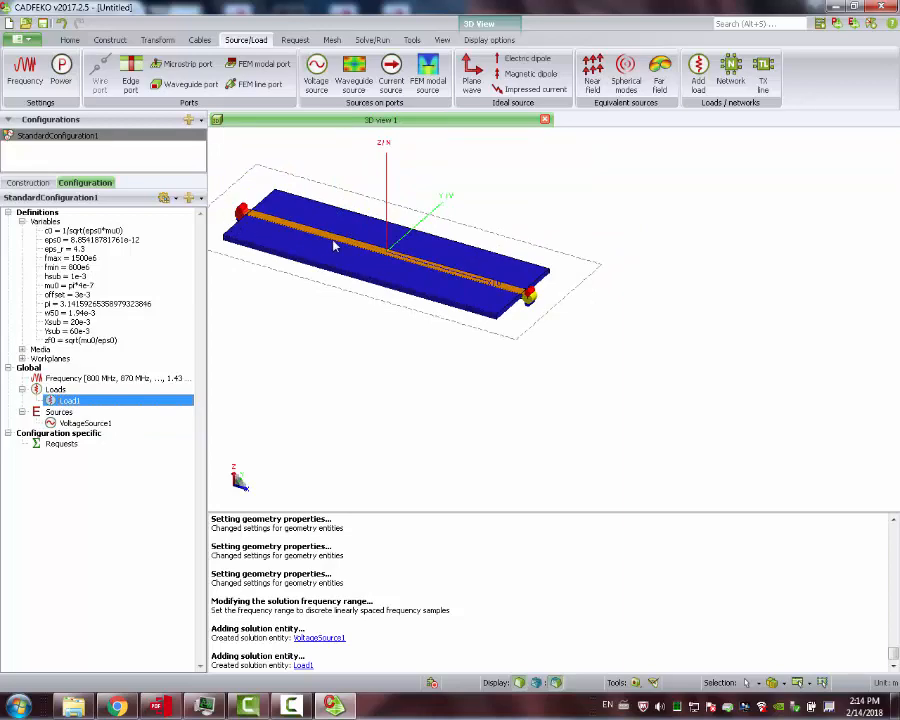
{"action": "left_click_drag", "start_coordinate": [381, 243], "coordinate": [345, 203]}
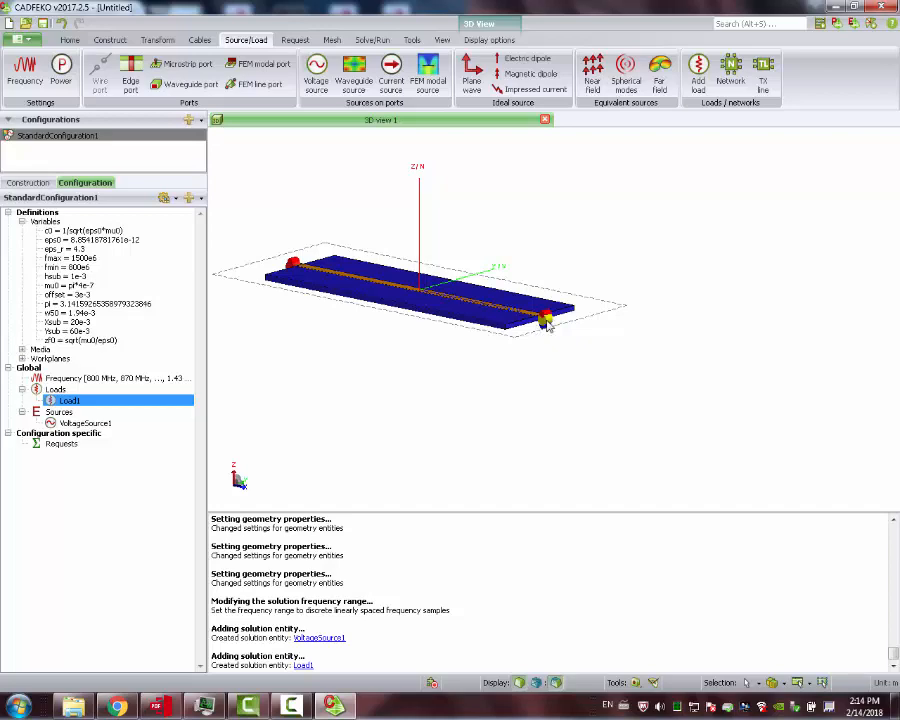
{"action": "scroll", "coordinate": [546, 324], "scroll_direction": "up", "scroll_amount": 4}
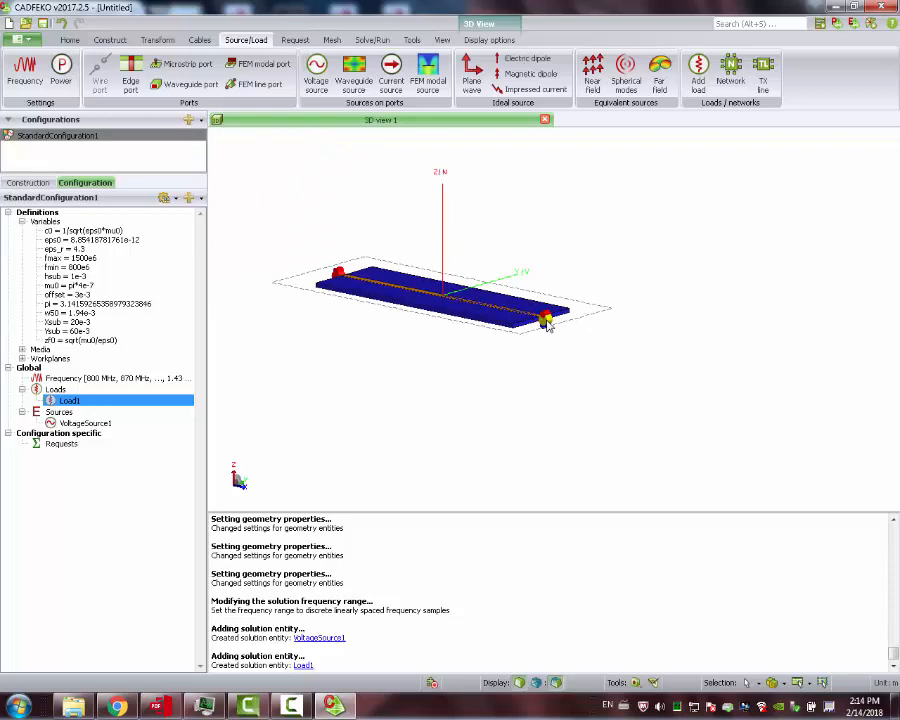
{"action": "left_click_drag", "start_coordinate": [549, 320], "coordinate": [468, 311]}
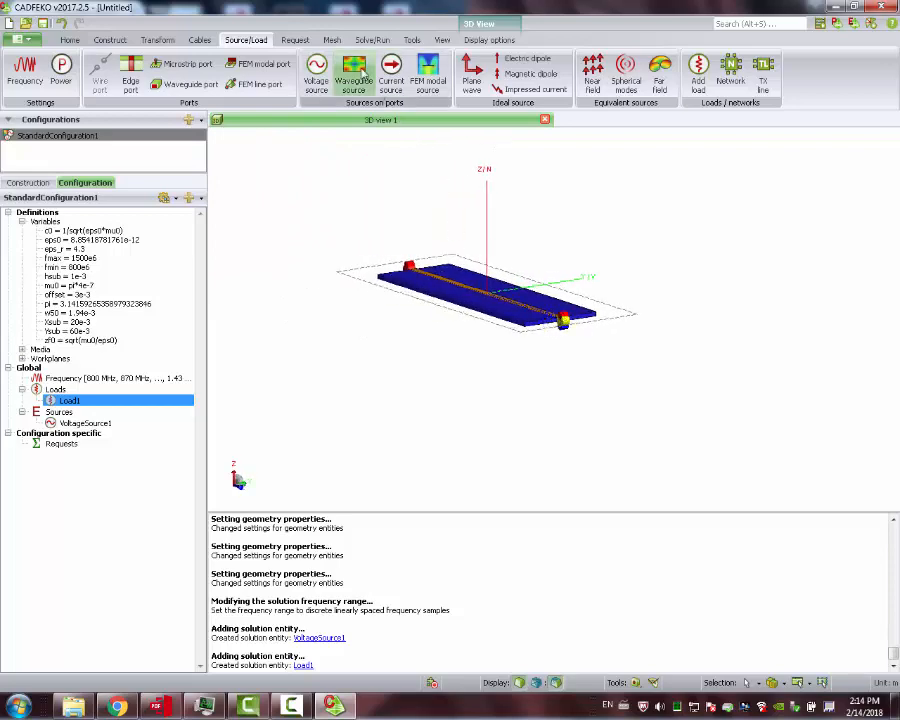
Step: Open a new near field request and show its workplane definition
{"action": "left_click", "coordinate": [294, 41]}
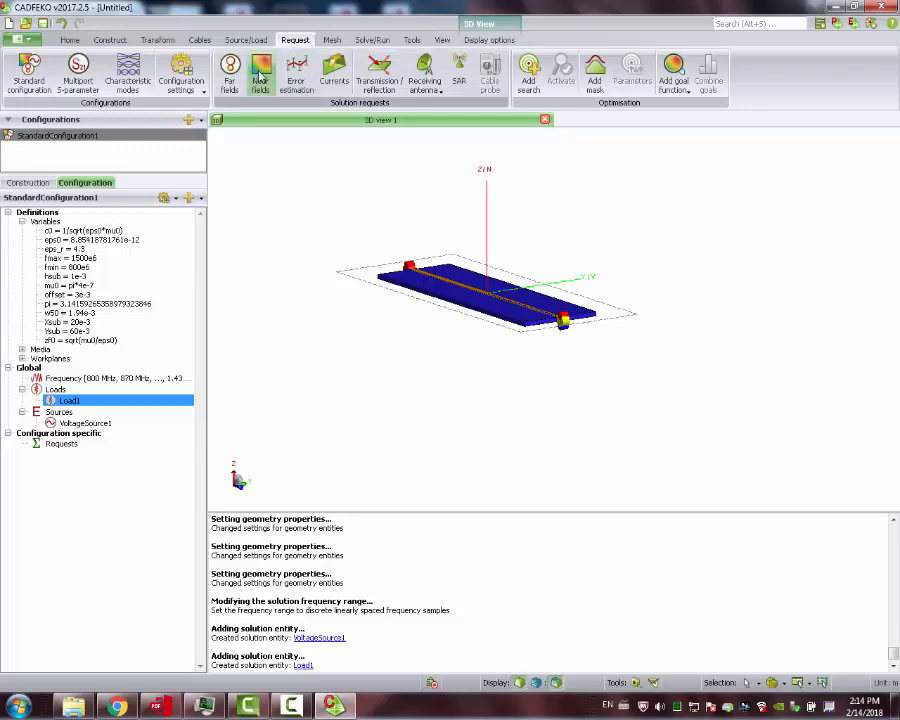
{"action": "left_click", "coordinate": [262, 73]}
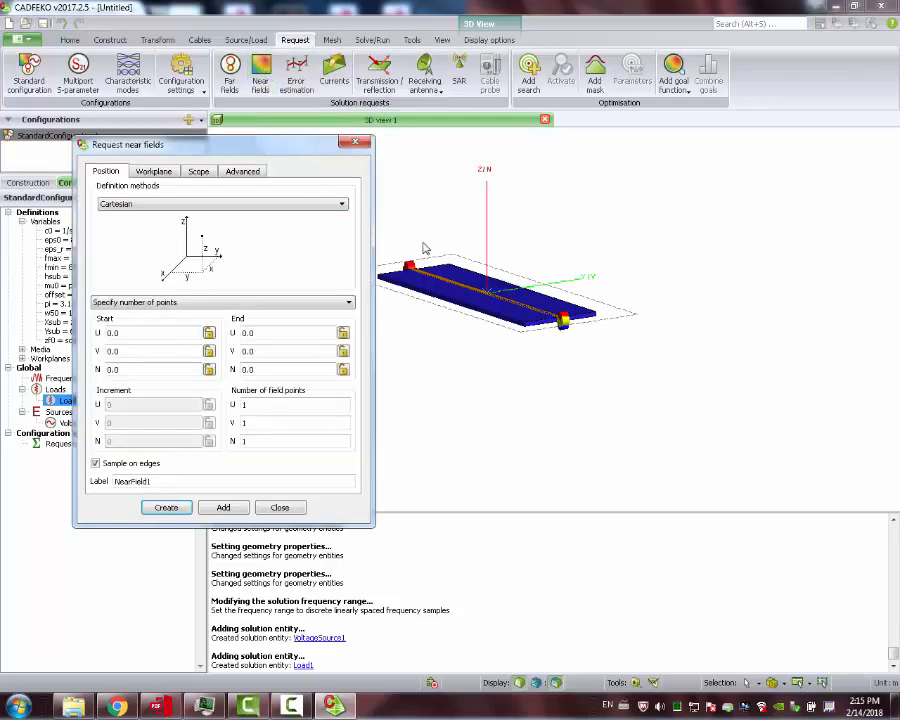
{"action": "left_click_drag", "start_coordinate": [408, 280], "coordinate": [375, 281]}
{"action": "left_click_drag", "start_coordinate": [482, 272], "coordinate": [458, 295]}
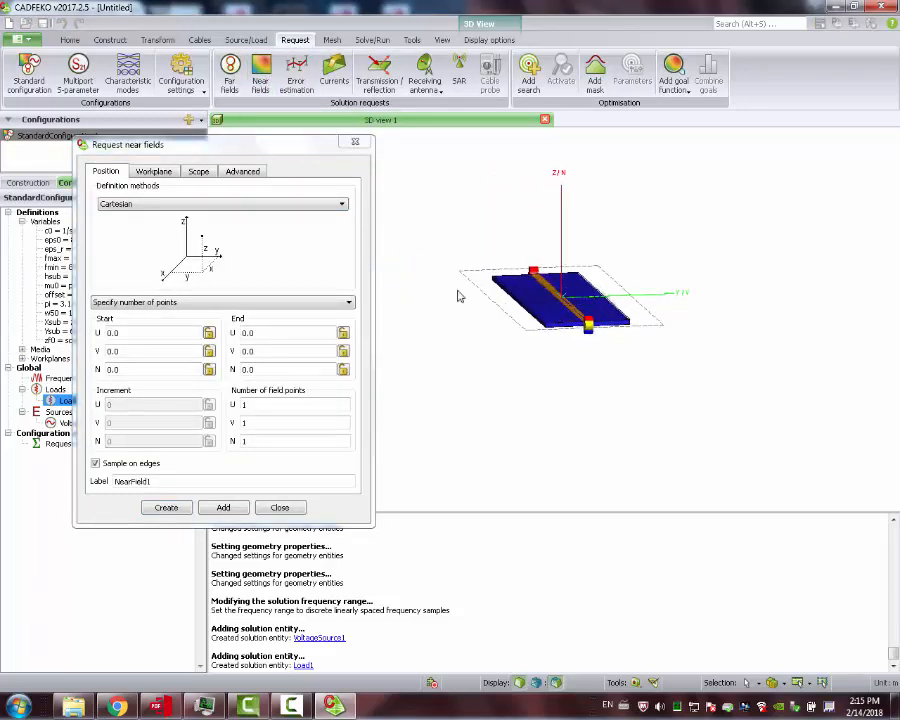
{"action": "left_click_drag", "start_coordinate": [630, 314], "coordinate": [440, 306]}
{"action": "left_click_drag", "start_coordinate": [733, 312], "coordinate": [607, 376]}
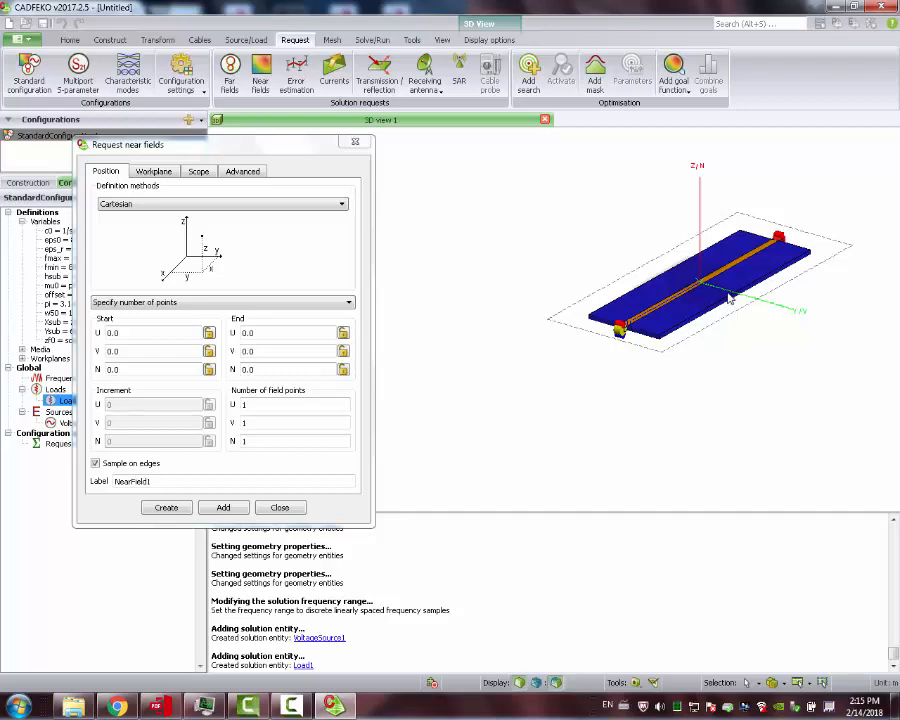
{"action": "left_click_drag", "start_coordinate": [715, 293], "coordinate": [554, 317]}
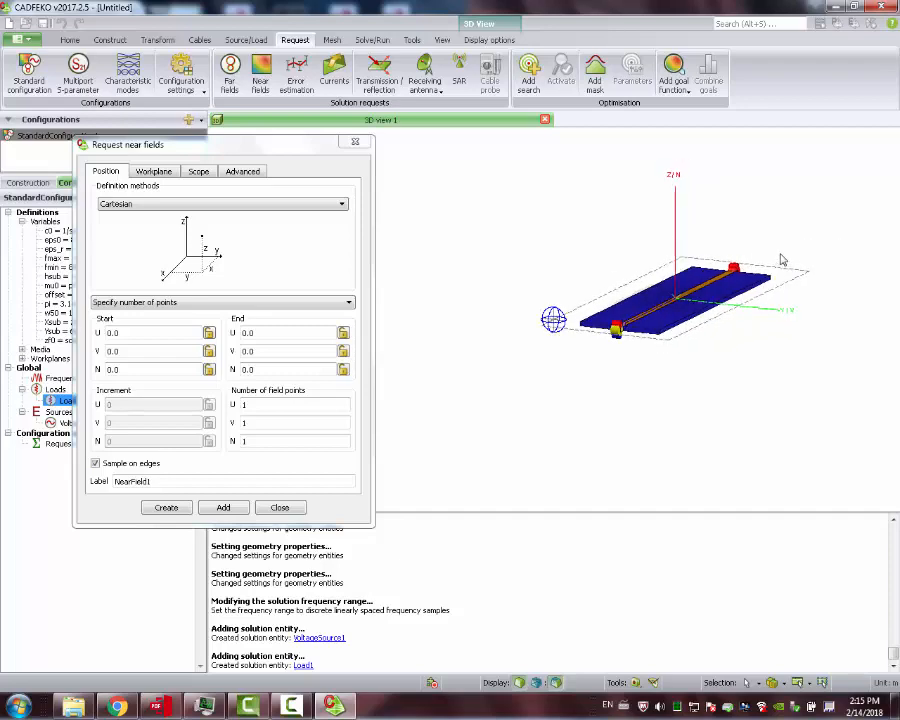
{"action": "left_click", "coordinate": [153, 171]}
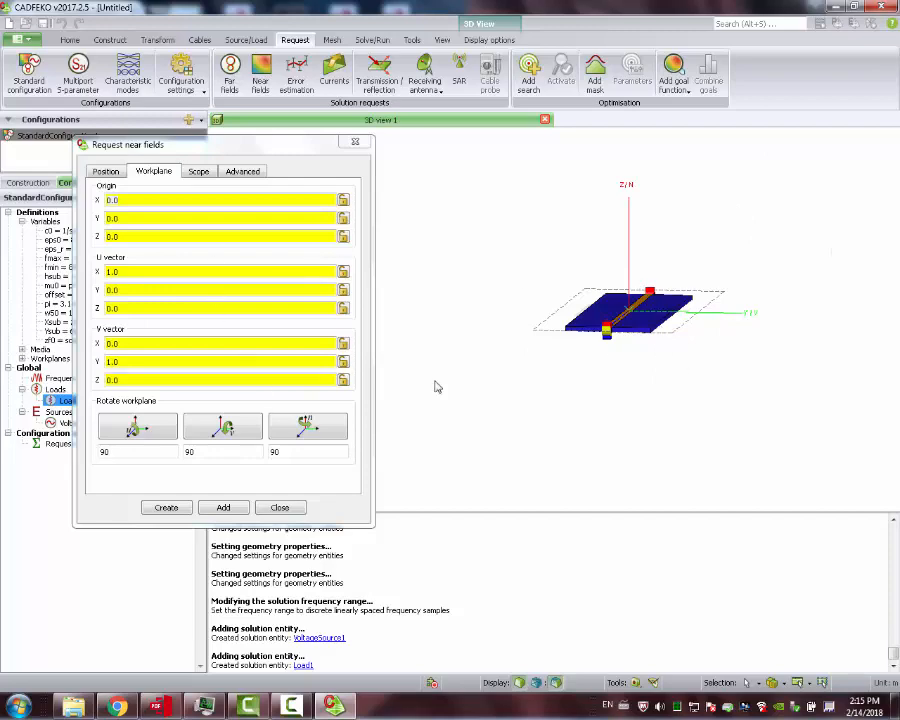
Step: Examine the direction of the workplane's U, V and N axes relative to the substrate and the microstrip line
{"action": "left_click_drag", "start_coordinate": [581, 343], "coordinate": [592, 410]}
{"action": "scroll", "coordinate": [625, 281], "scroll_direction": "up", "scroll_amount": 3}
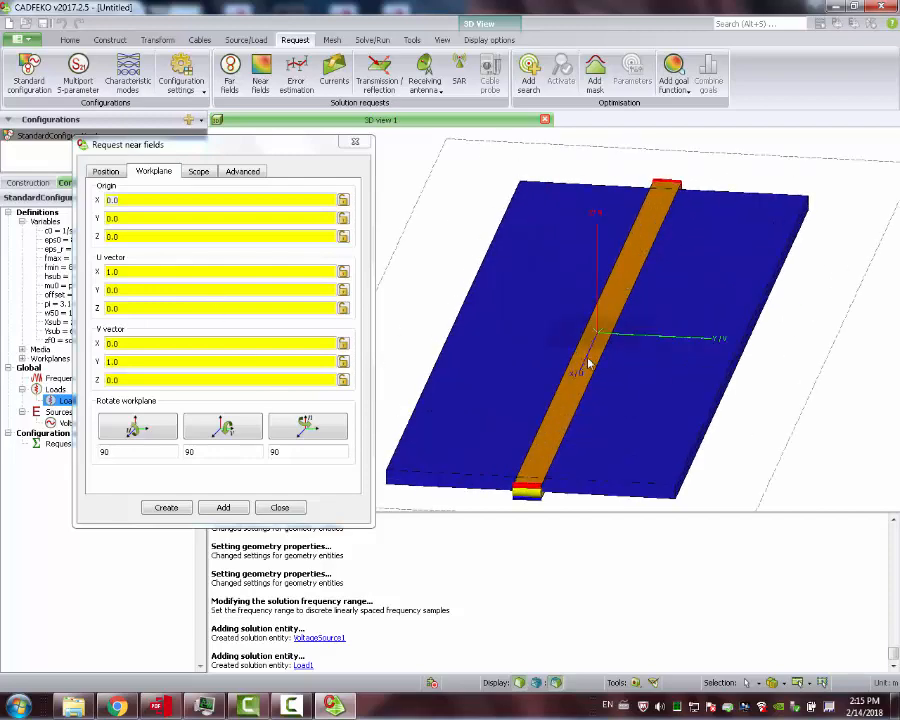
{"action": "scroll", "coordinate": [599, 322], "scroll_direction": "up", "scroll_amount": 3}
{"action": "scroll", "coordinate": [613, 316], "scroll_direction": "down", "scroll_amount": 2}
{"action": "scroll", "coordinate": [584, 298], "scroll_direction": "up", "scroll_amount": 4}
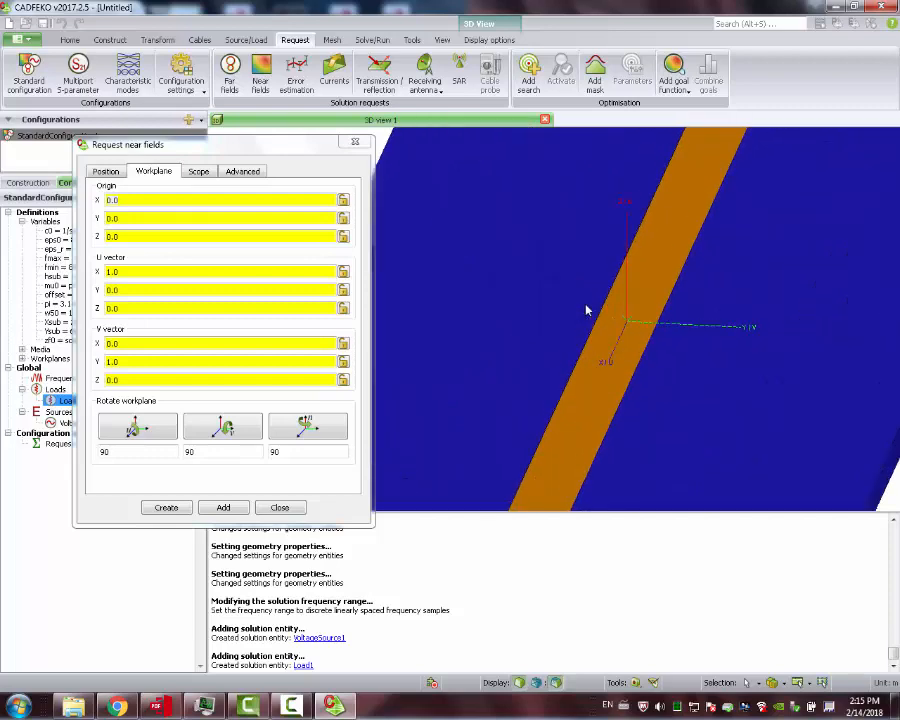
{"action": "scroll", "coordinate": [589, 307], "scroll_direction": "down", "scroll_amount": 2}
{"action": "scroll", "coordinate": [603, 300], "scroll_direction": "down", "scroll_amount": 1}
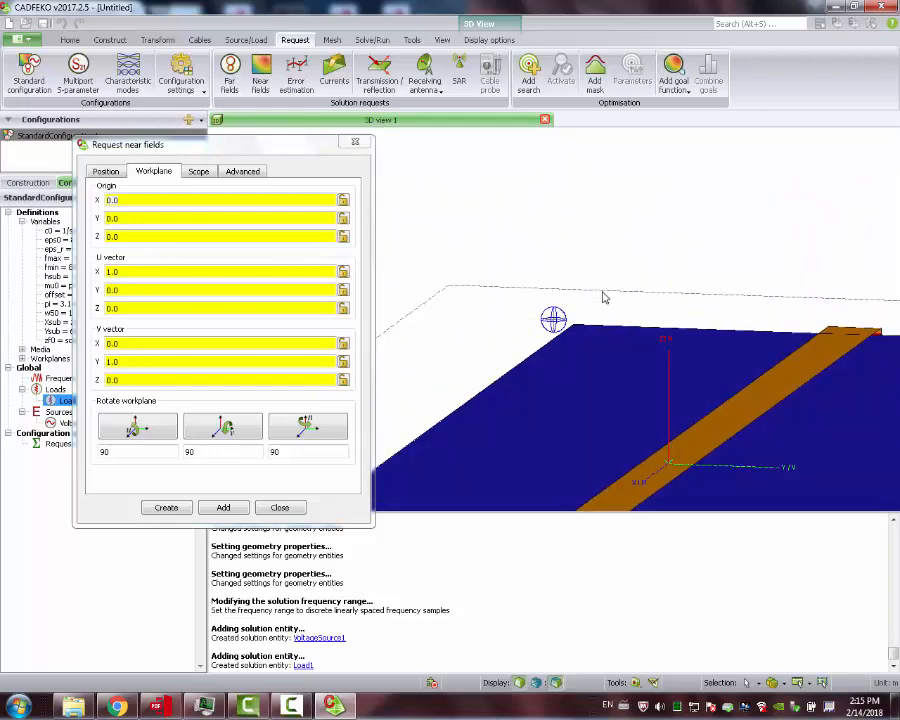
{"action": "scroll", "coordinate": [615, 350], "scroll_direction": "up", "scroll_amount": 2}
{"action": "scroll", "coordinate": [617, 352], "scroll_direction": "down", "scroll_amount": 6}
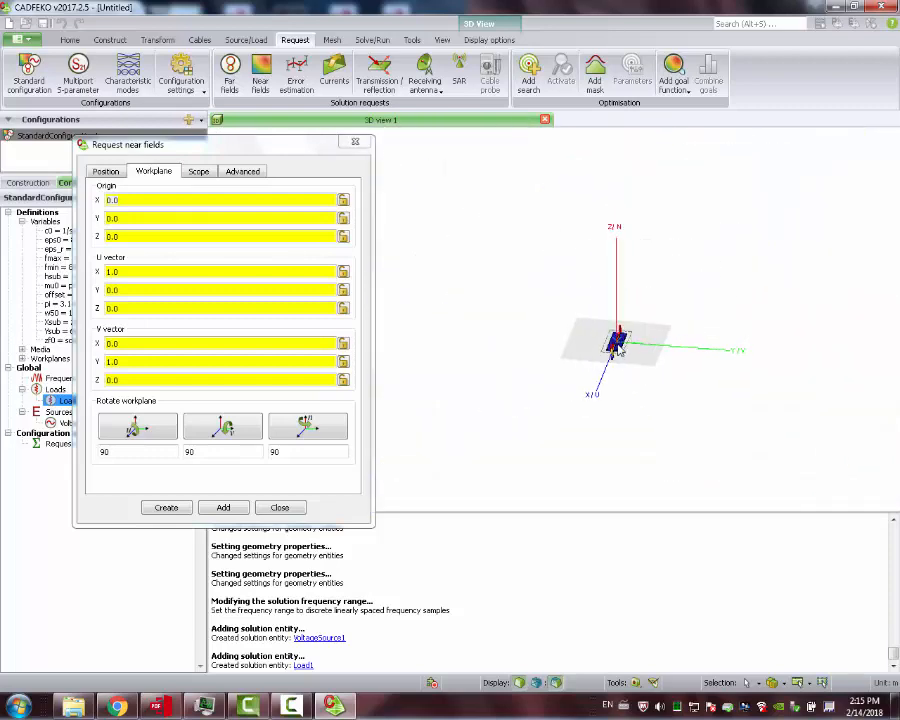
{"action": "scroll", "coordinate": [603, 368], "scroll_direction": "up", "scroll_amount": 3}
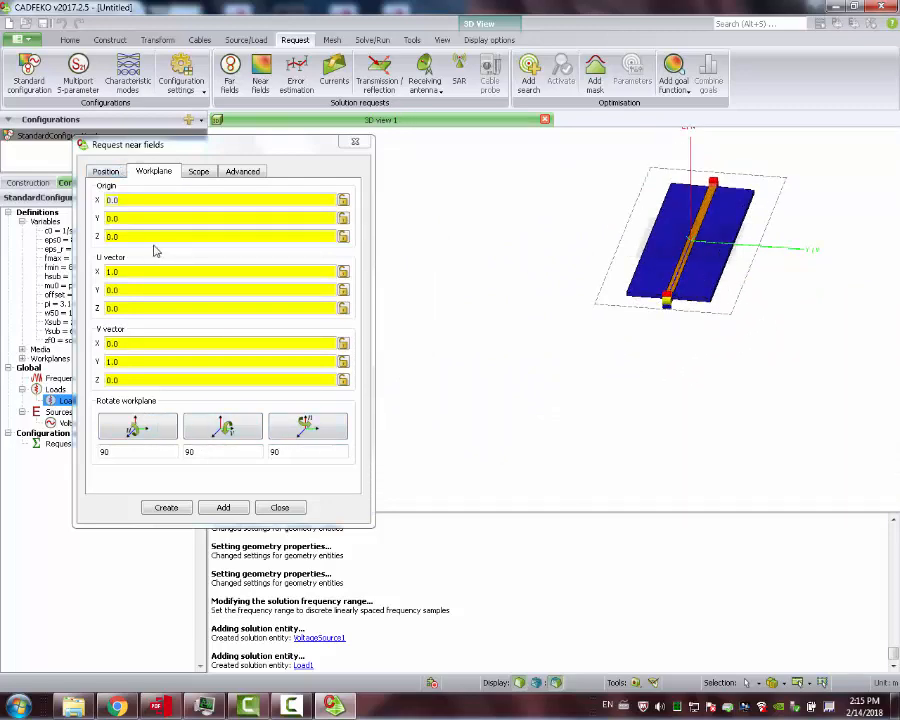
Step: Set the N value of both the near field's start and end positions to hsub
{"action": "left_click", "coordinate": [105, 171]}
{"action": "left_click", "coordinate": [144, 370]}
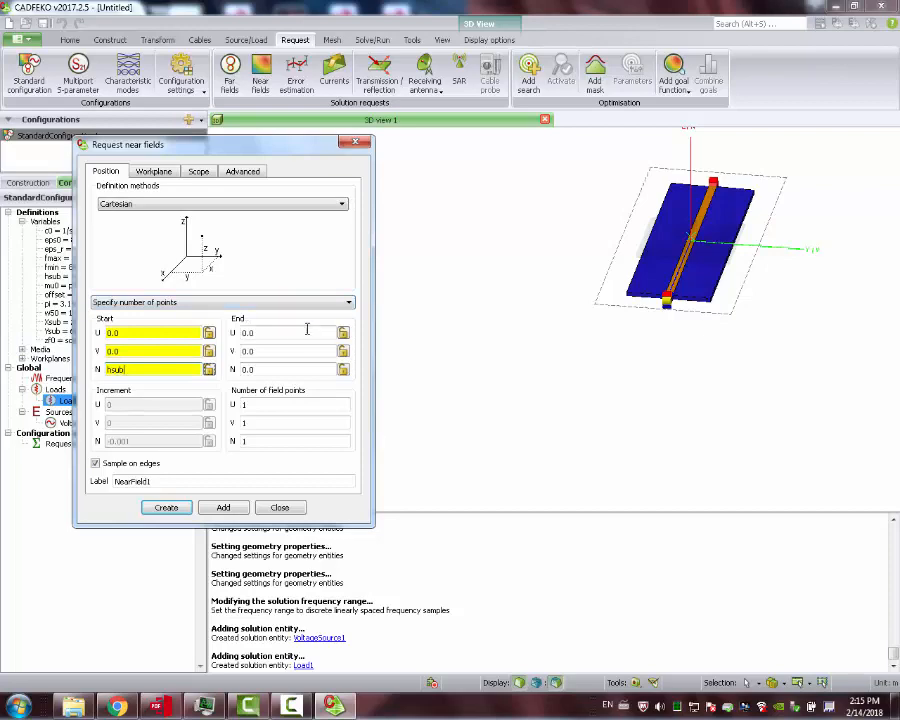
{"action": "left_click", "coordinate": [286, 370]}
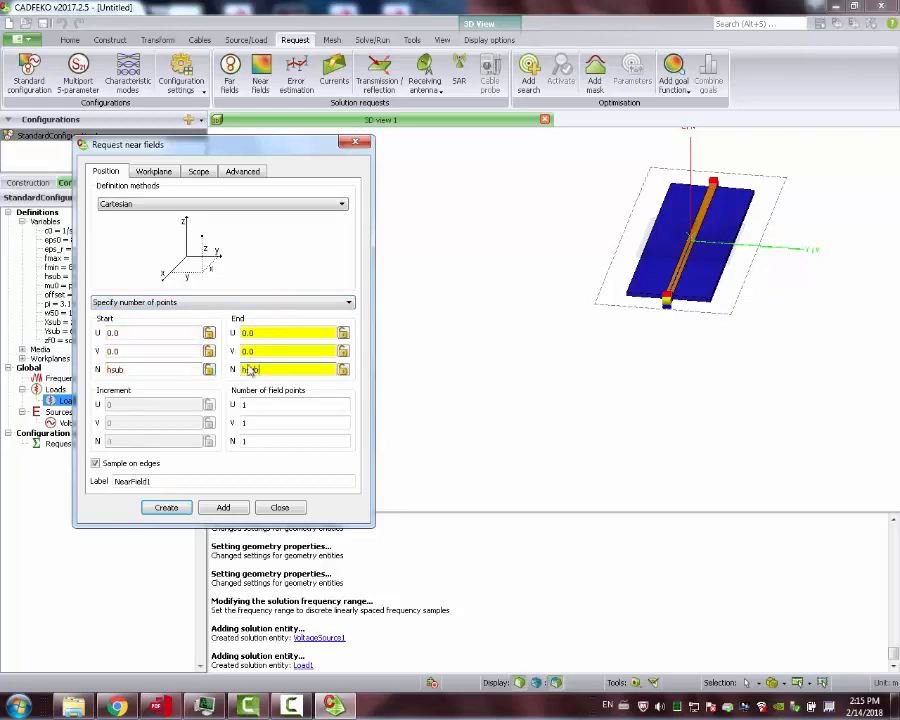
Step: Pick opposite substrate corners as the near field's start (0.03, -0.01, 0) and end (-0.03, 0.01, -0.001) positions
{"action": "left_click", "coordinate": [142, 332]}
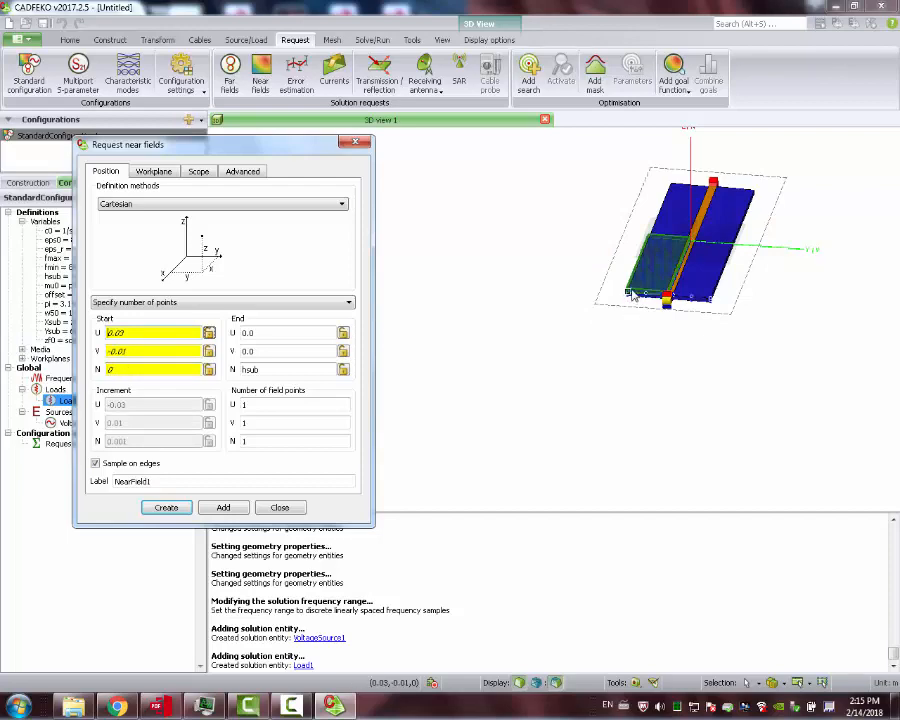
{"action": "left_click", "coordinate": [628, 293]}
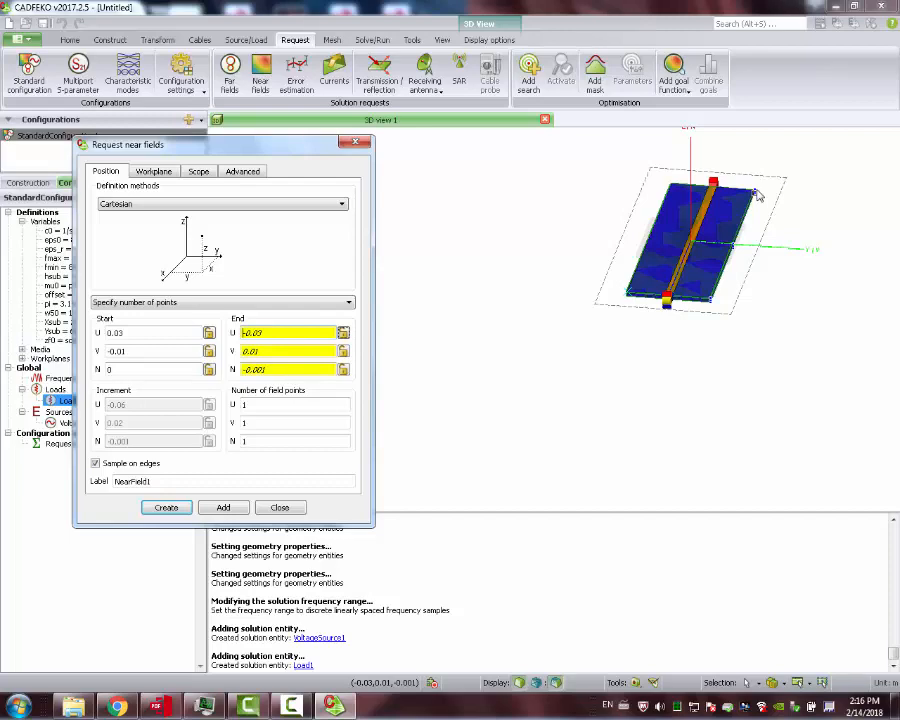
{"action": "left_click", "coordinate": [757, 194]}
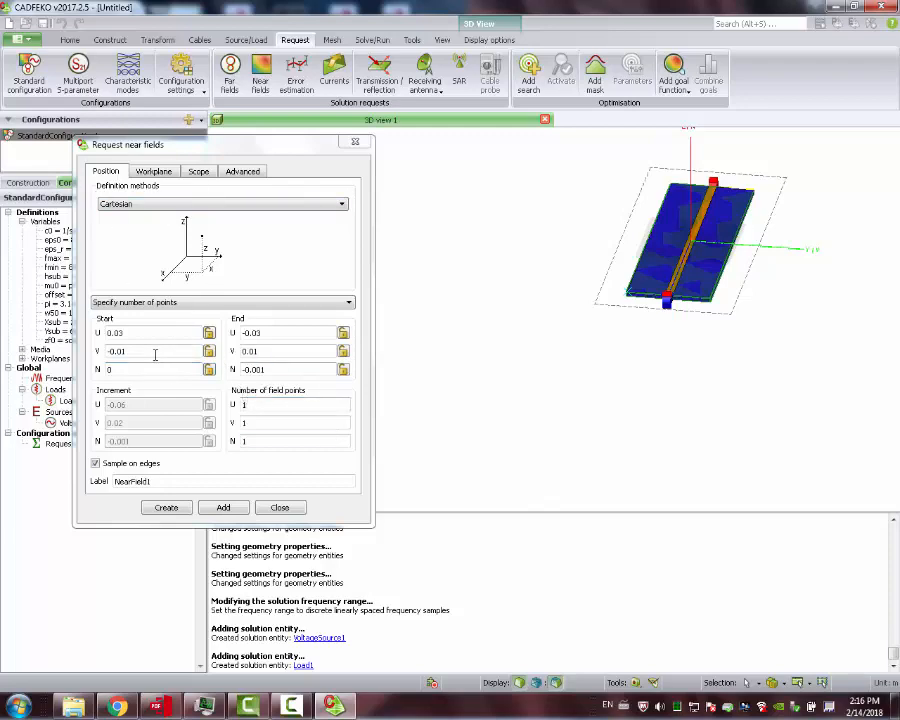
Step: Set the near field's start N value to -0.001 to match the end position
{"action": "left_click", "coordinate": [287, 369]}
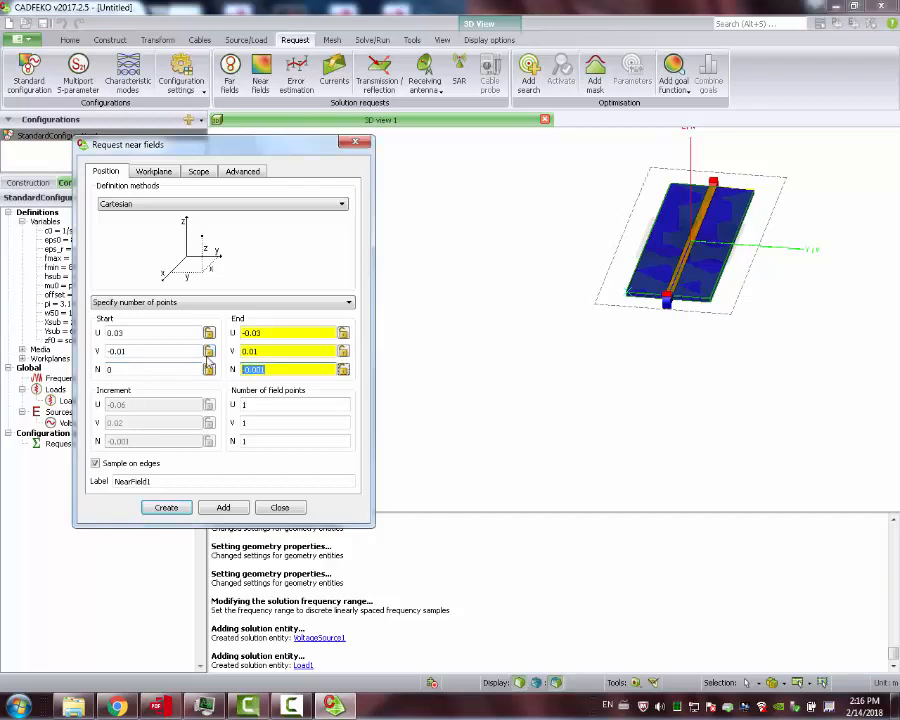
{"action": "left_click", "coordinate": [135, 369]}
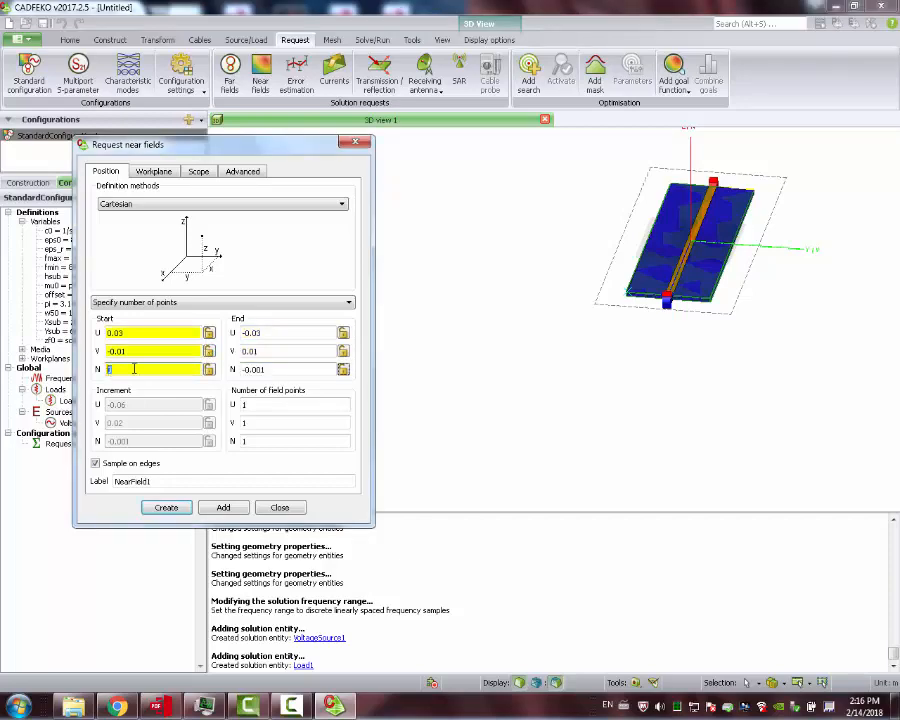
{"action": "type", "text": "-0.001"}
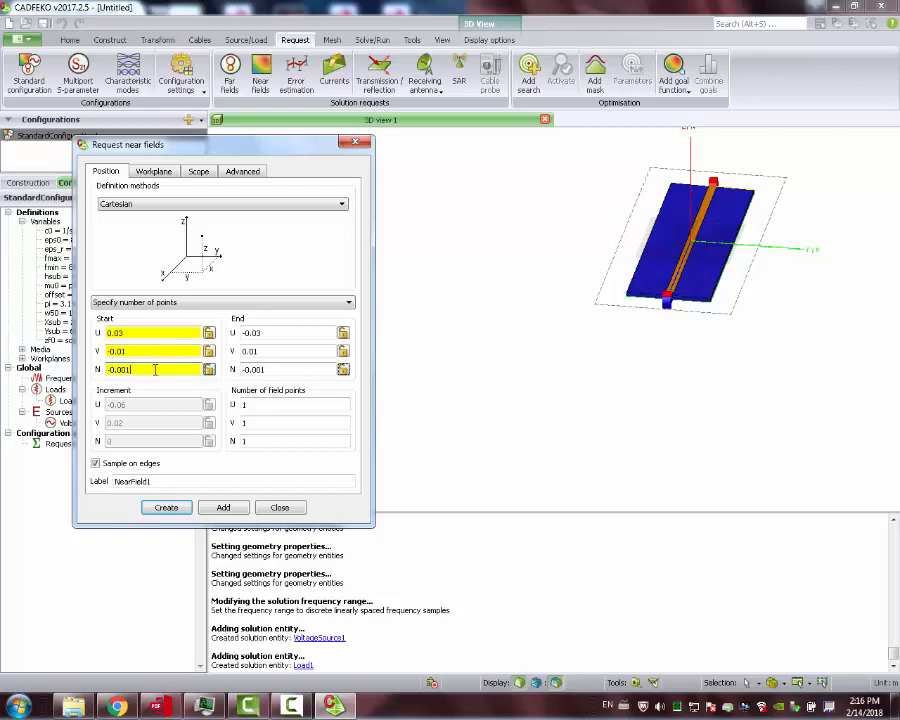
{"action": "left_click", "coordinate": [264, 353]}
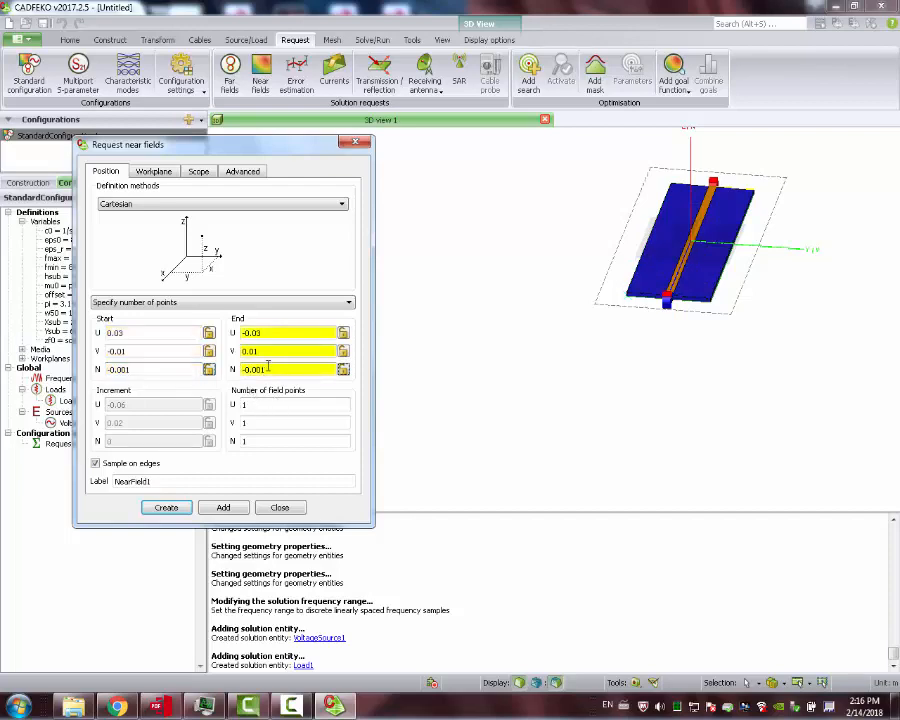
Step: Set both the start and end N values of the near field to 0.001 and check the plane against the substrate
{"action": "left_click", "coordinate": [182, 370]}
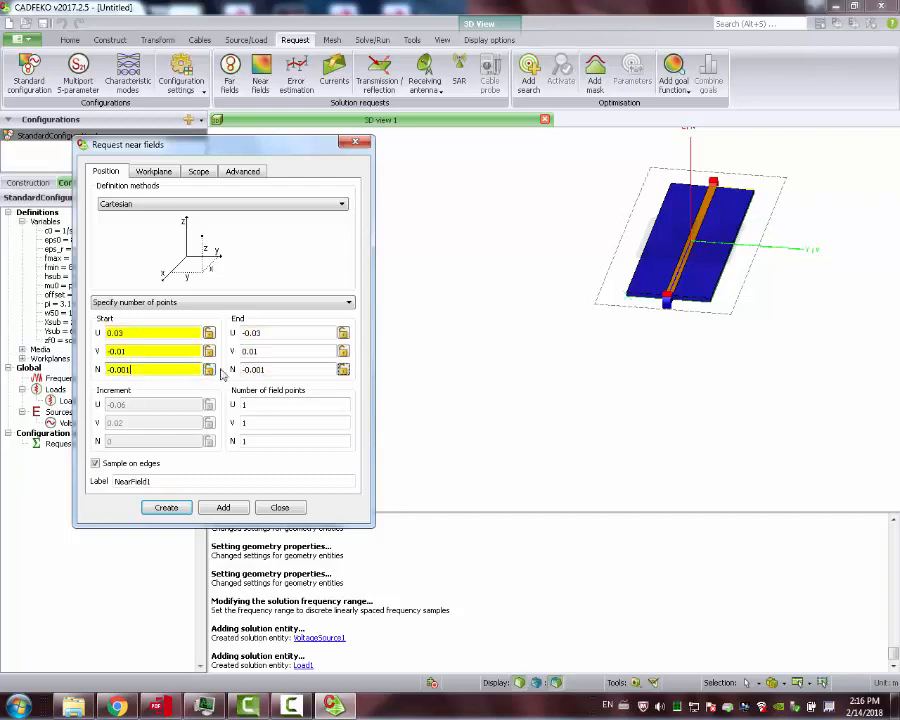
{"action": "left_click", "coordinate": [262, 421]}
{"action": "left_click_drag", "start_coordinate": [727, 303], "coordinate": [716, 206]}
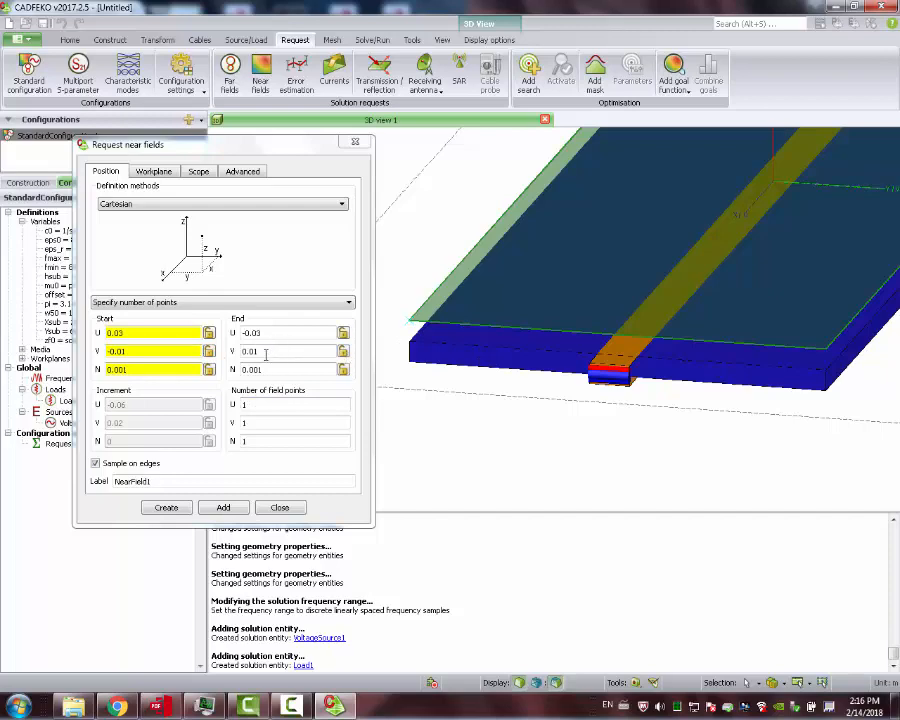
Step: Set the near field's number of field points to 21 along both U and V, create the request, and inspect its plane over the substrate
{"action": "left_click", "coordinate": [258, 406]}
{"action": "type", "text": "21"}
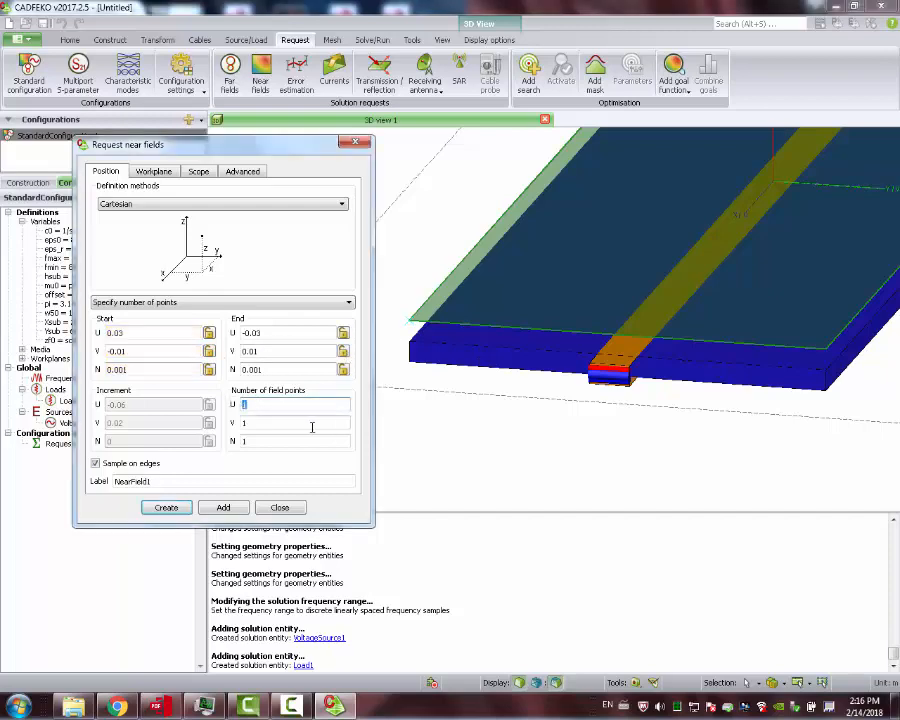
{"action": "left_click", "coordinate": [246, 422]}
{"action": "type", "text": "21"}
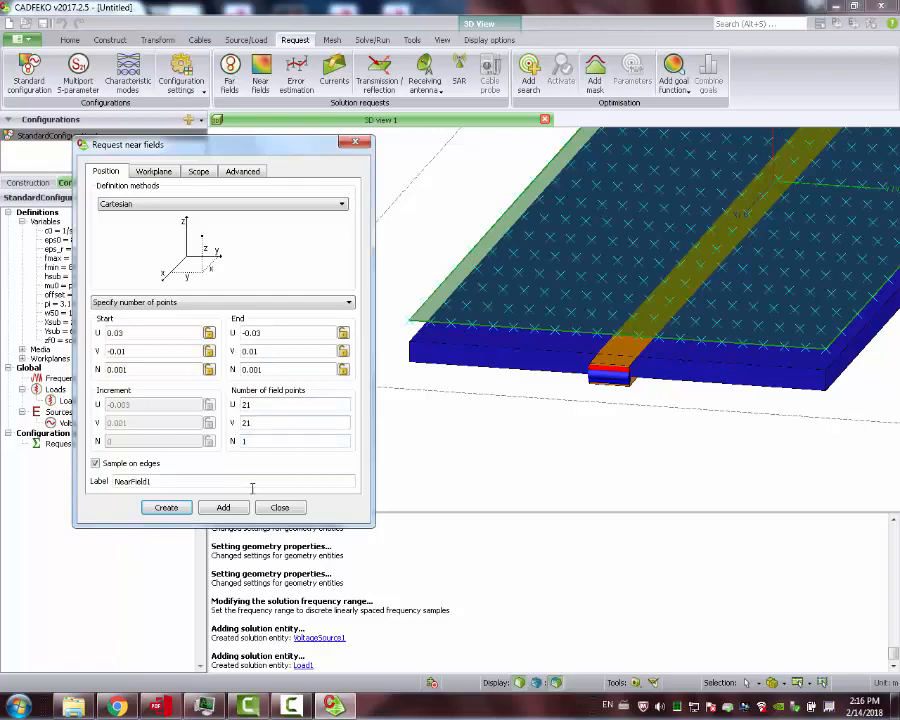
{"action": "left_click", "coordinate": [166, 507]}
{"action": "left_click_drag", "start_coordinate": [490, 400], "coordinate": [640, 400]}
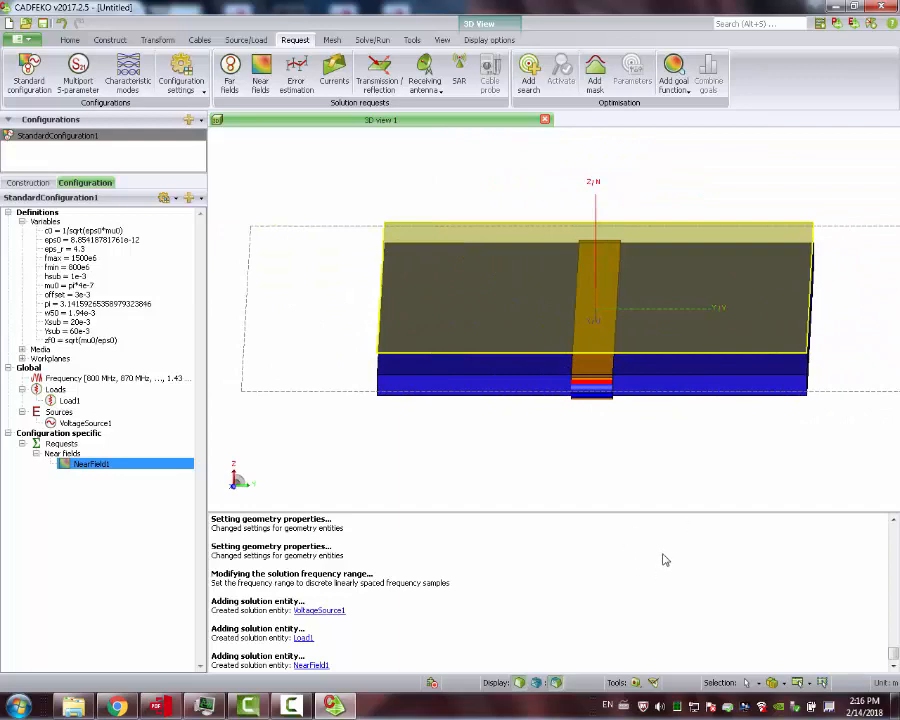
{"action": "left_click_drag", "start_coordinate": [601, 300], "coordinate": [622, 300]}
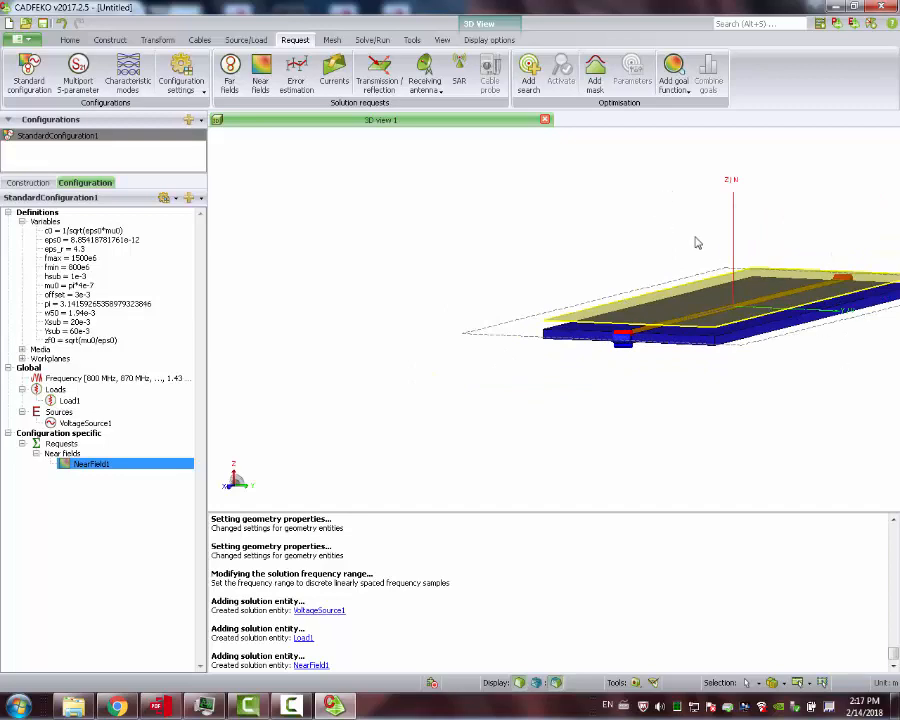
{"action": "left_click_drag", "start_coordinate": [697, 243], "coordinate": [741, 229]}
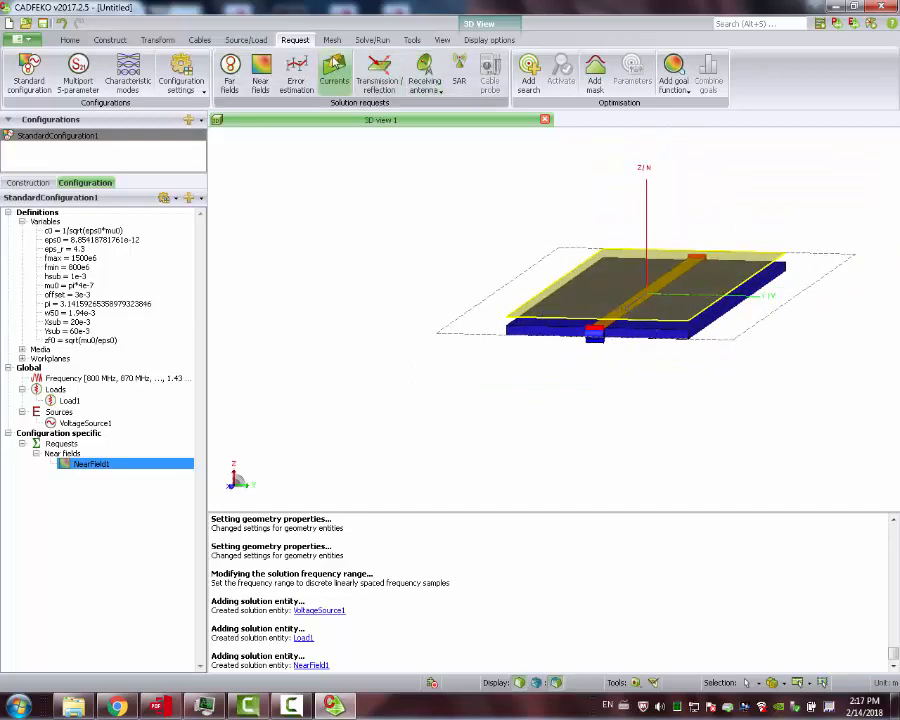
Step: Start a second near field request and rotate its workplane 90 degrees about the U axis and 90 degrees about the V axis
{"action": "left_click", "coordinate": [273, 85]}
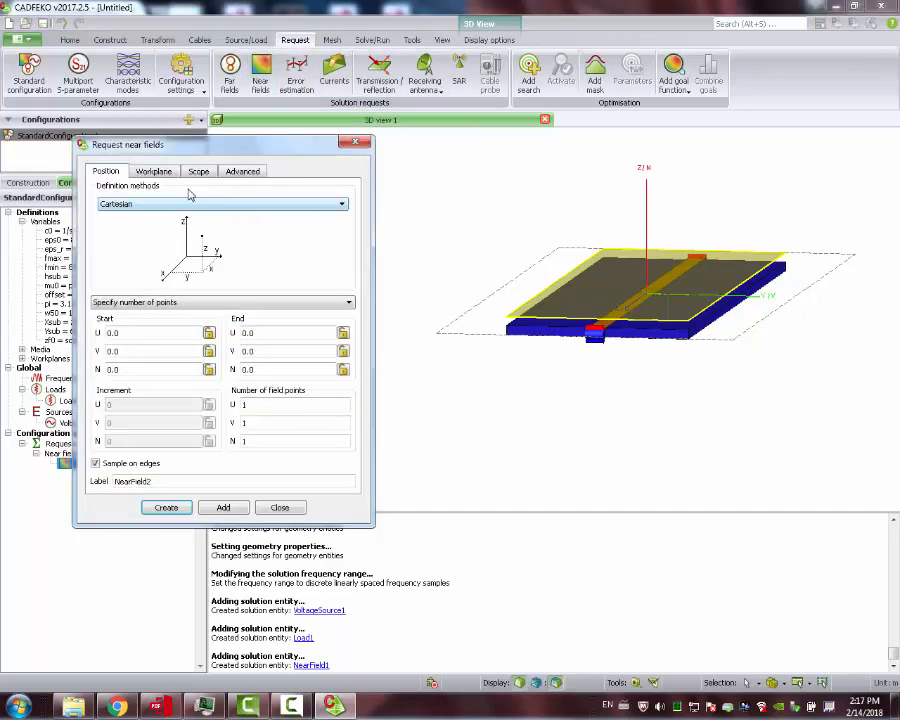
{"action": "left_click", "coordinate": [154, 171]}
{"action": "left_click_drag", "start_coordinate": [447, 193], "coordinate": [538, 233]}
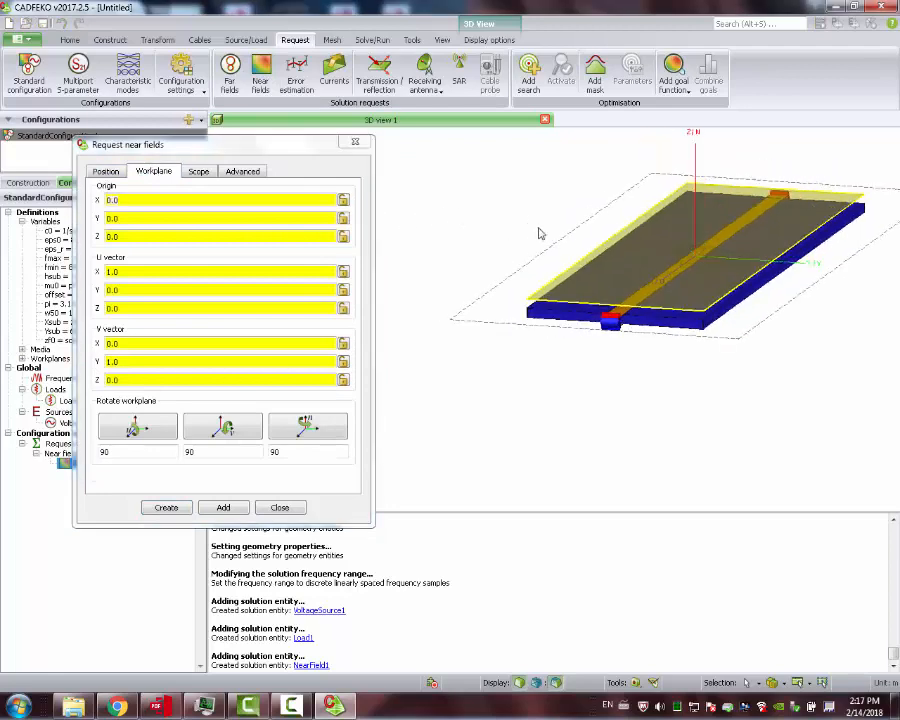
{"action": "scroll", "coordinate": [532, 204], "scroll_direction": "down", "scroll_amount": 8}
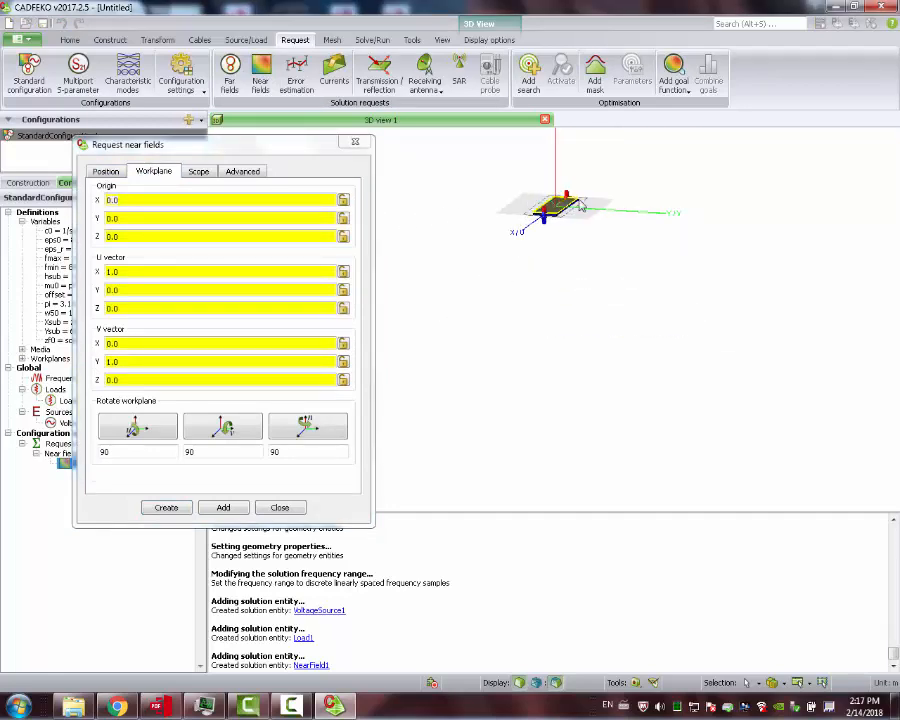
{"action": "left_click", "coordinate": [137, 428]}
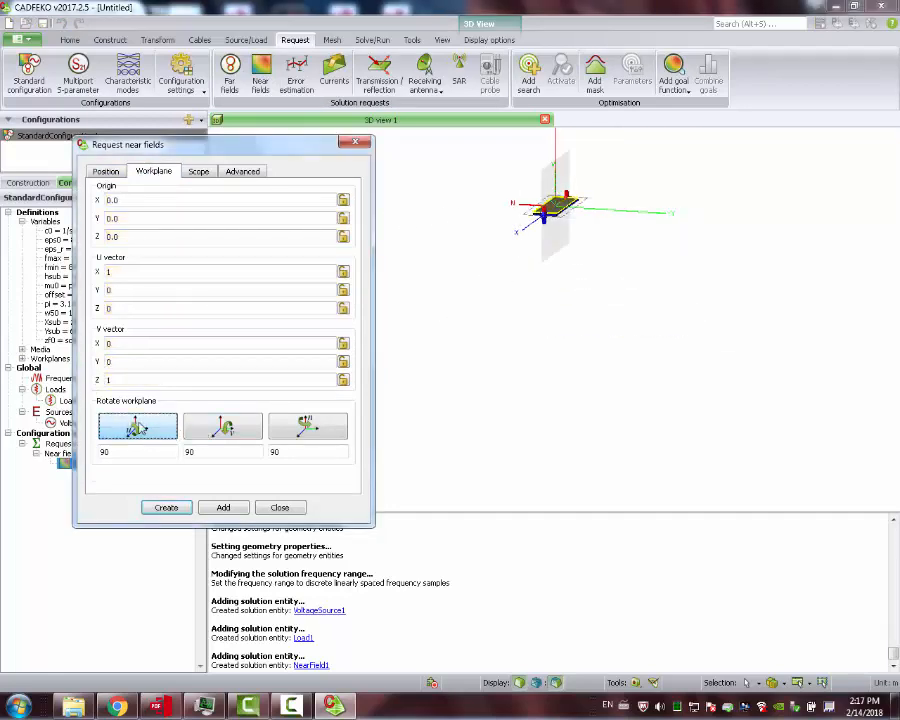
{"action": "left_click", "coordinate": [214, 428]}
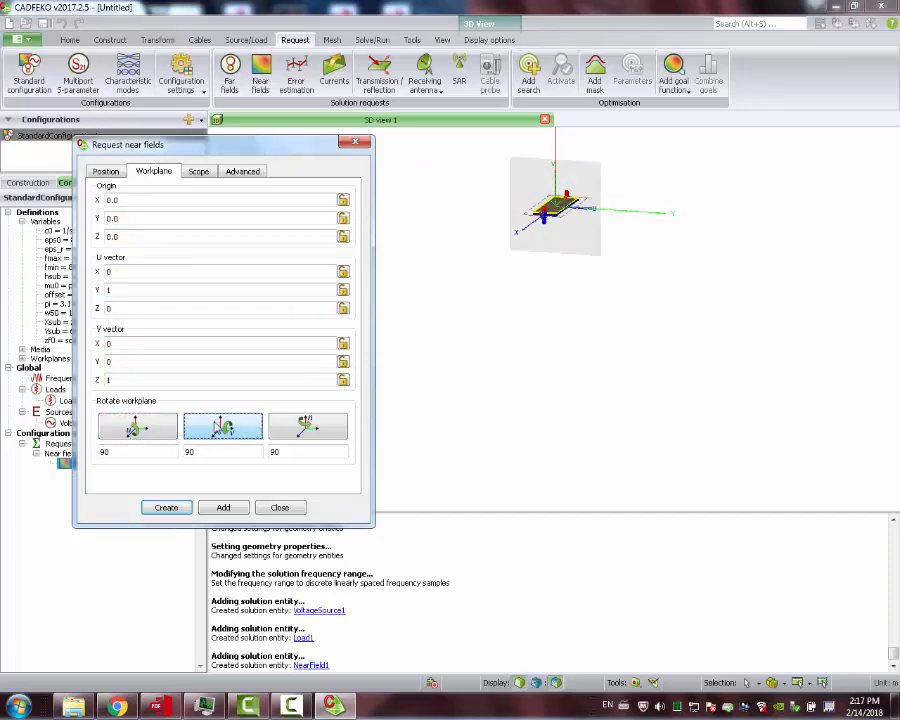
{"action": "left_click_drag", "start_coordinate": [586, 290], "coordinate": [640, 252]}
{"action": "scroll", "coordinate": [689, 235], "scroll_direction": "up", "scroll_amount": 10}
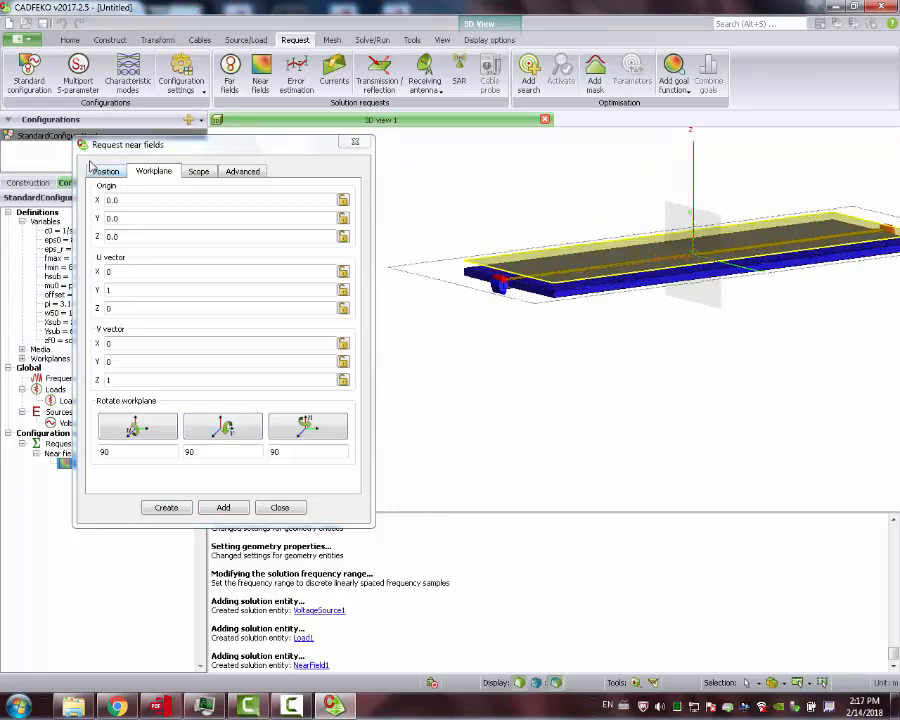
Step: Set the V and N values of the second near field's start position to -Ysub
{"action": "left_click", "coordinate": [106, 171]}
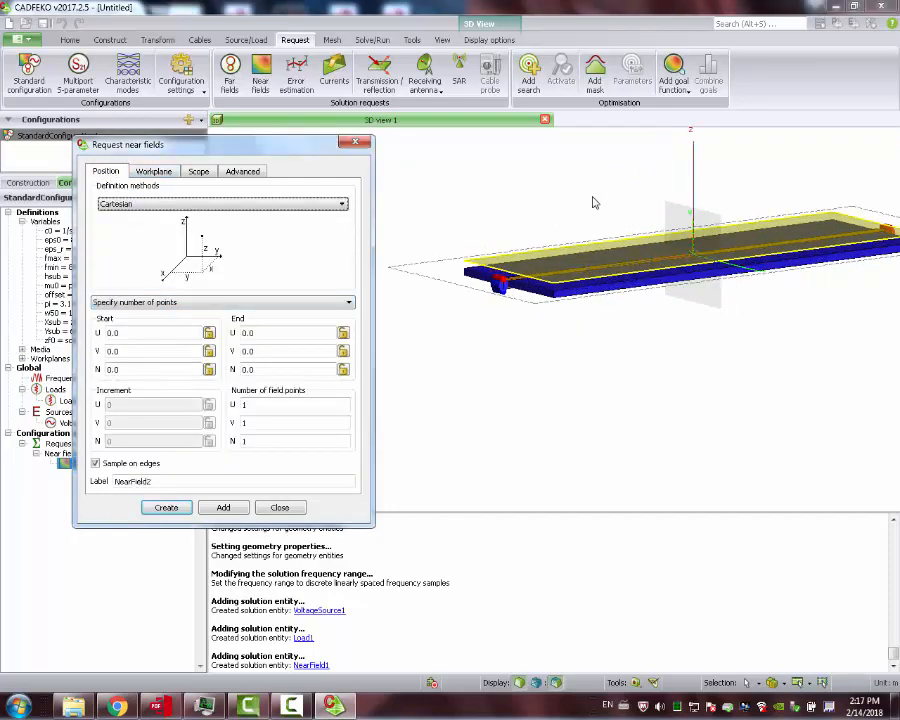
{"action": "left_click_drag", "start_coordinate": [580, 203], "coordinate": [785, 192]}
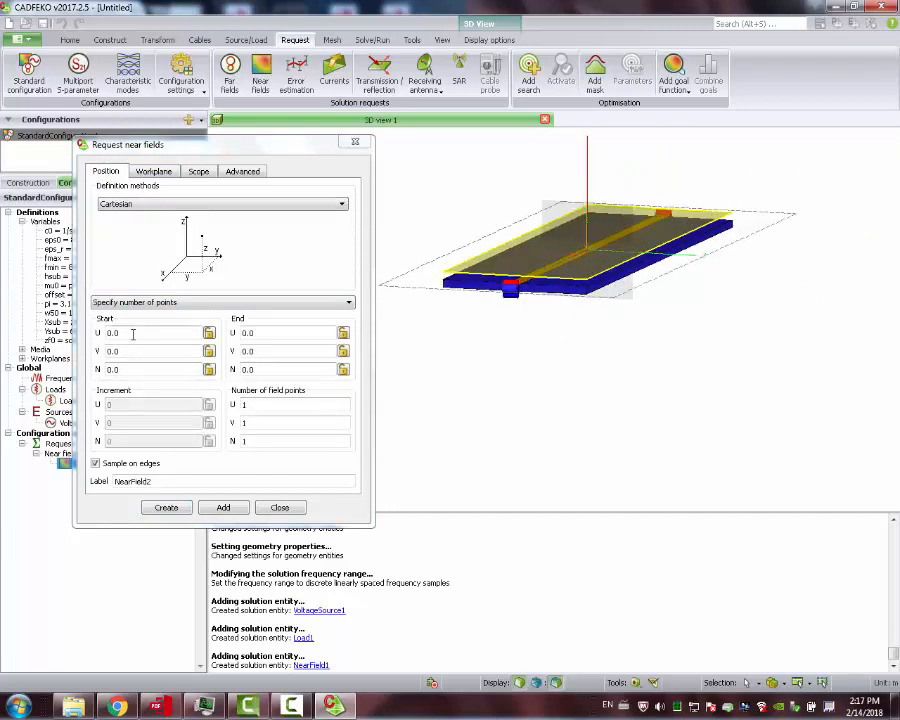
{"action": "left_click_drag", "start_coordinate": [548, 316], "coordinate": [520, 309]}
{"action": "scroll", "coordinate": [572, 200], "scroll_direction": "down", "scroll_amount": 4}
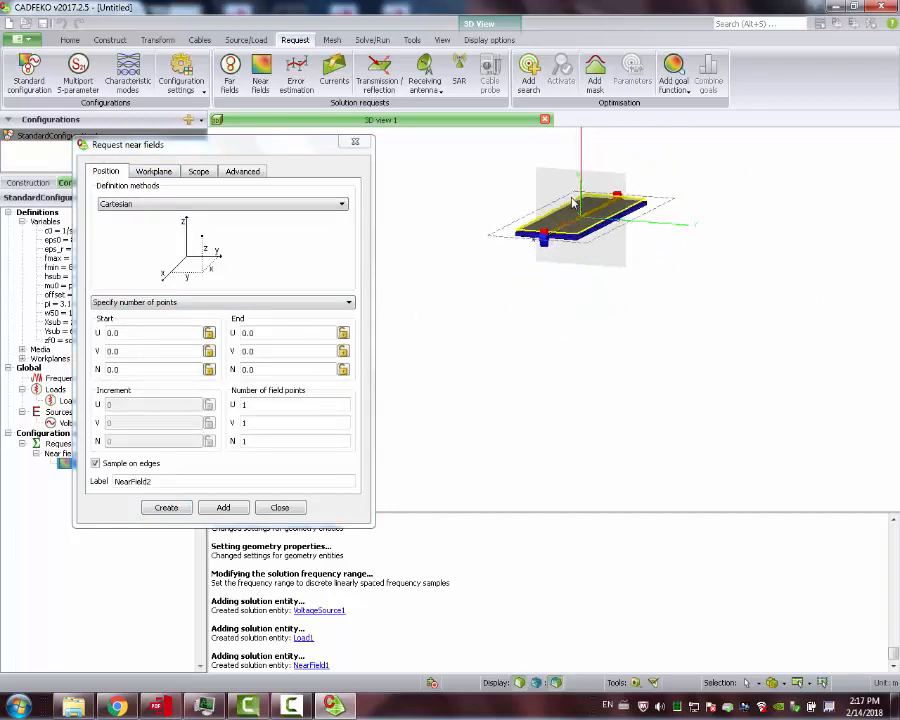
{"action": "scroll", "coordinate": [572, 201], "scroll_direction": "down", "scroll_amount": 6}
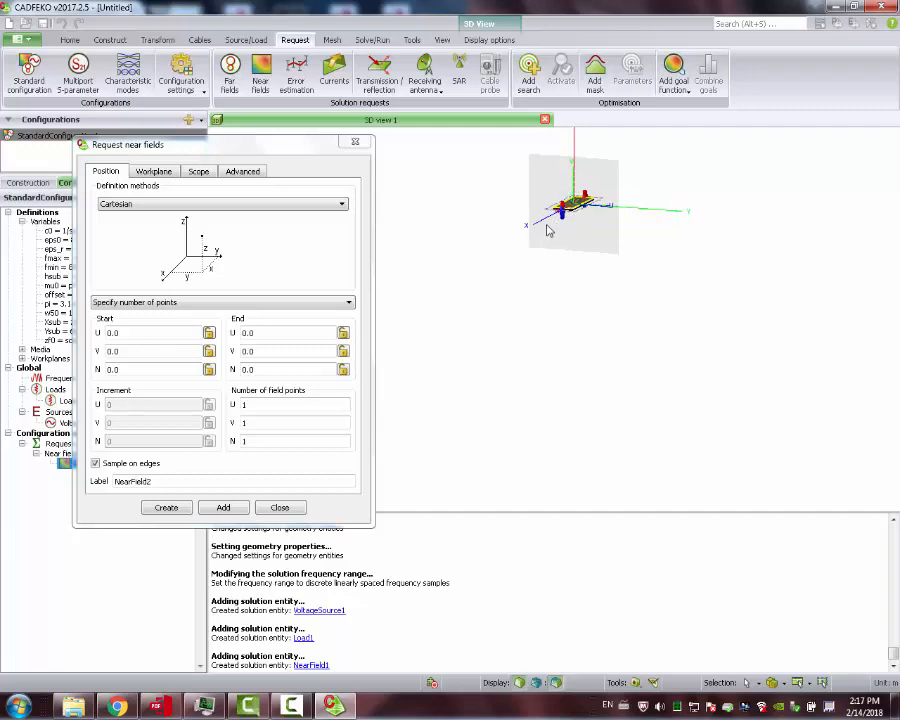
{"action": "left_click_drag", "start_coordinate": [124, 335], "coordinate": [60, 305]}
{"action": "left_click", "coordinate": [142, 354]}
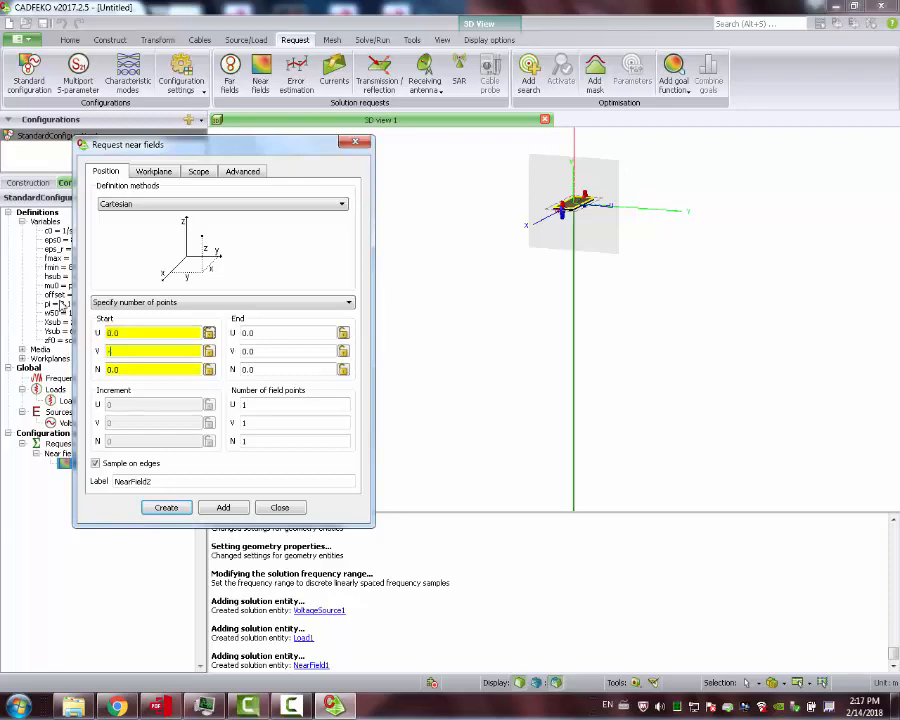
{"action": "key", "text": "BackSpace"}
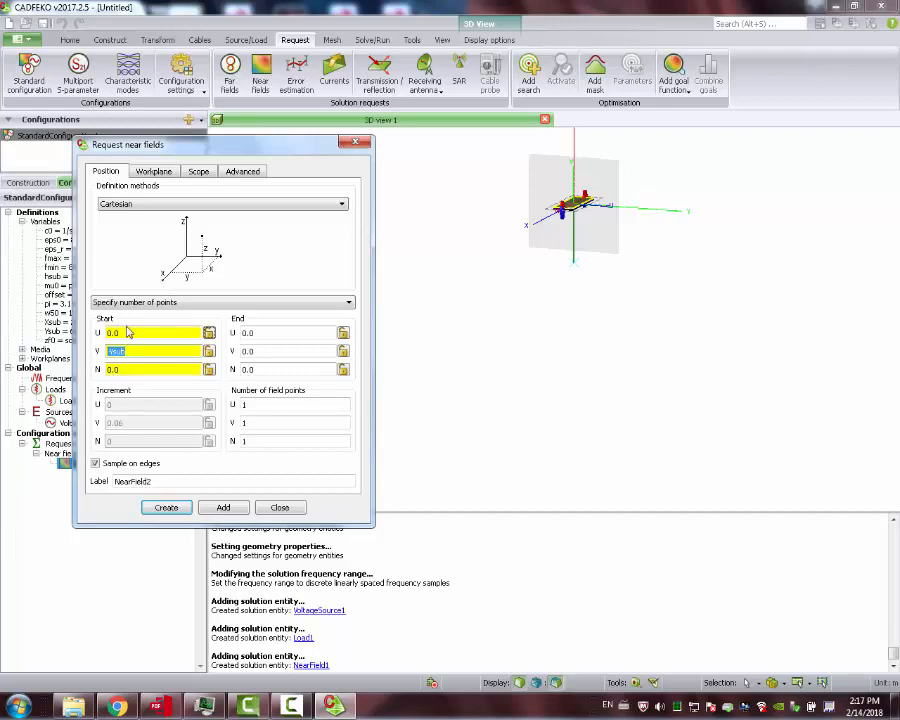
{"action": "left_click_drag", "start_coordinate": [124, 369], "coordinate": [82, 371]}
{"action": "type", "text": "-Ysub"}
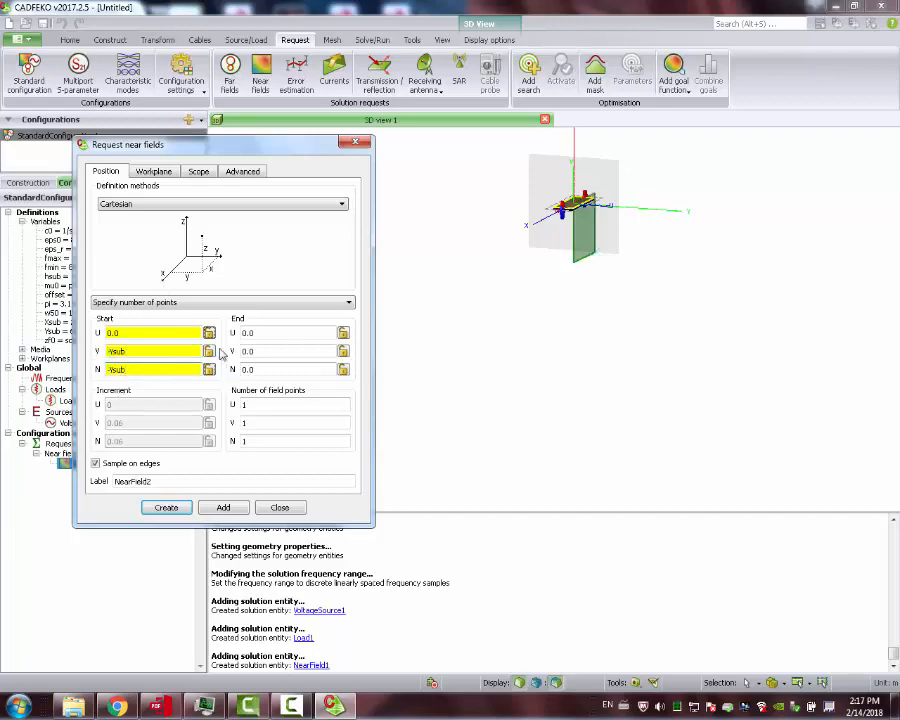
Step: Set the V and N values of the second near field's end position to Ysub
{"action": "left_click_drag", "start_coordinate": [240, 351], "coordinate": [268, 369]}
{"action": "type", "text": "-Ysub"}
{"action": "type", "text": "-Ysub"}
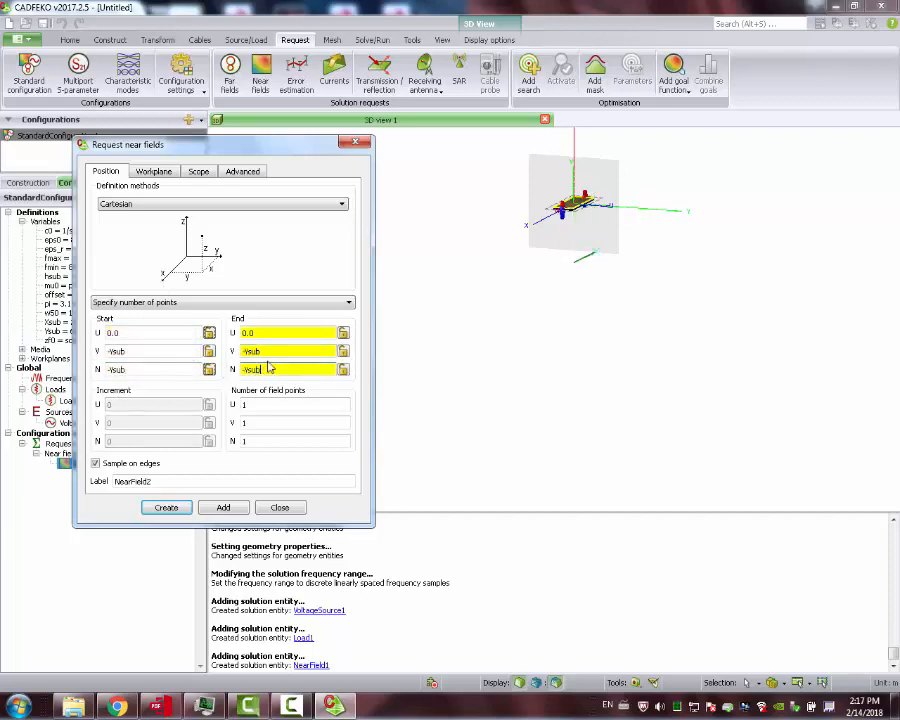
{"action": "left_click", "coordinate": [273, 351]}
{"action": "left_click", "coordinate": [291, 369]}
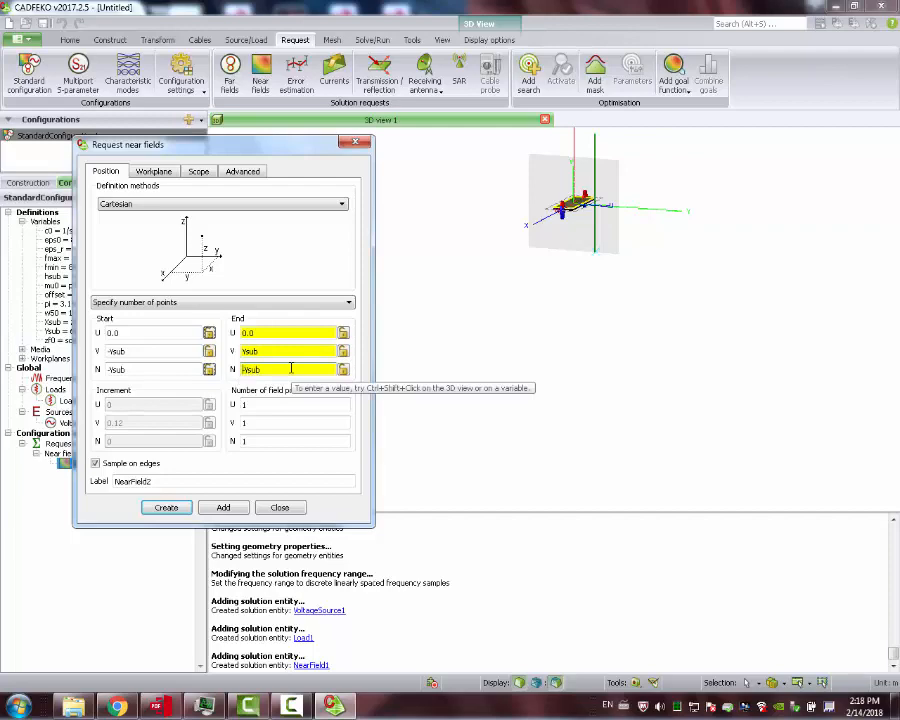
{"action": "left_click_drag", "start_coordinate": [553, 319], "coordinate": [676, 316]}
{"action": "scroll", "coordinate": [543, 174], "scroll_direction": "up", "scroll_amount": 5}
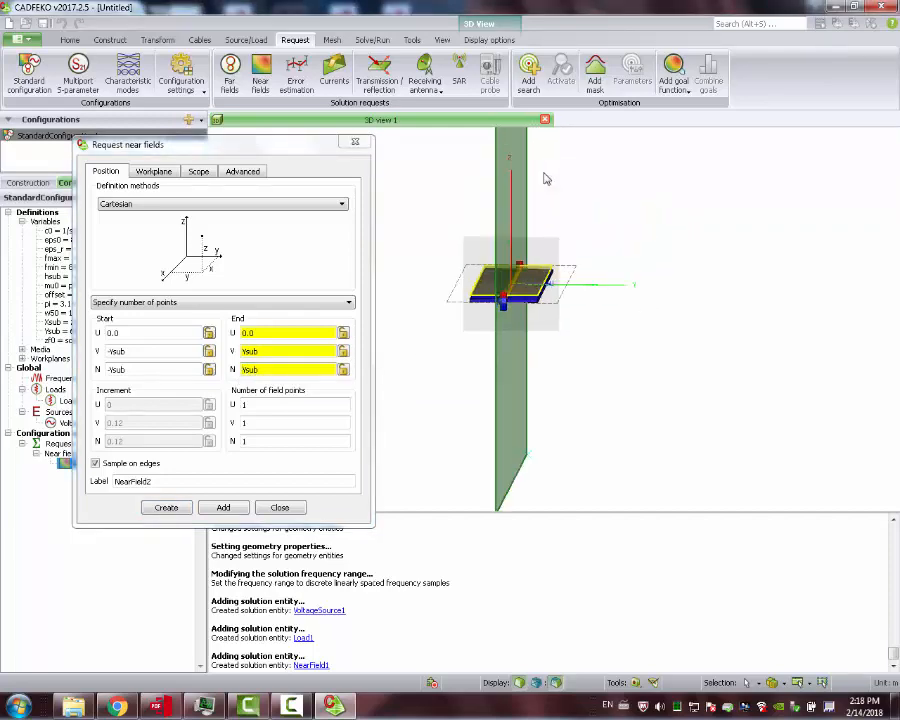
Step: Rotate the near field's workplane 90 degrees about each axis to get U vector (1, 0, 0) and V vector (0, 0, -1)
{"action": "left_click", "coordinate": [150, 172]}
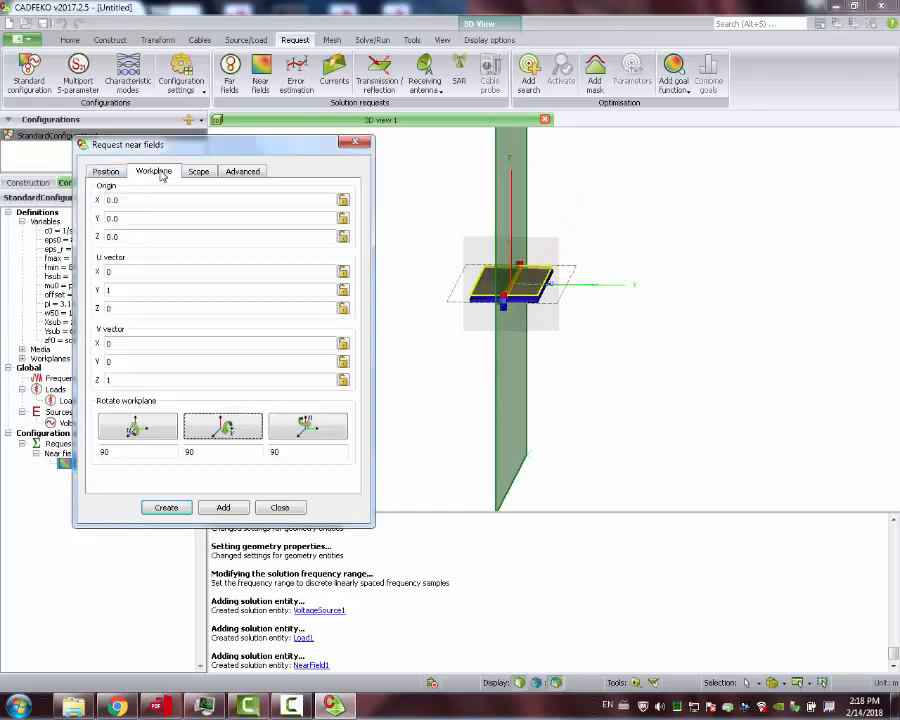
{"action": "left_click", "coordinate": [168, 425]}
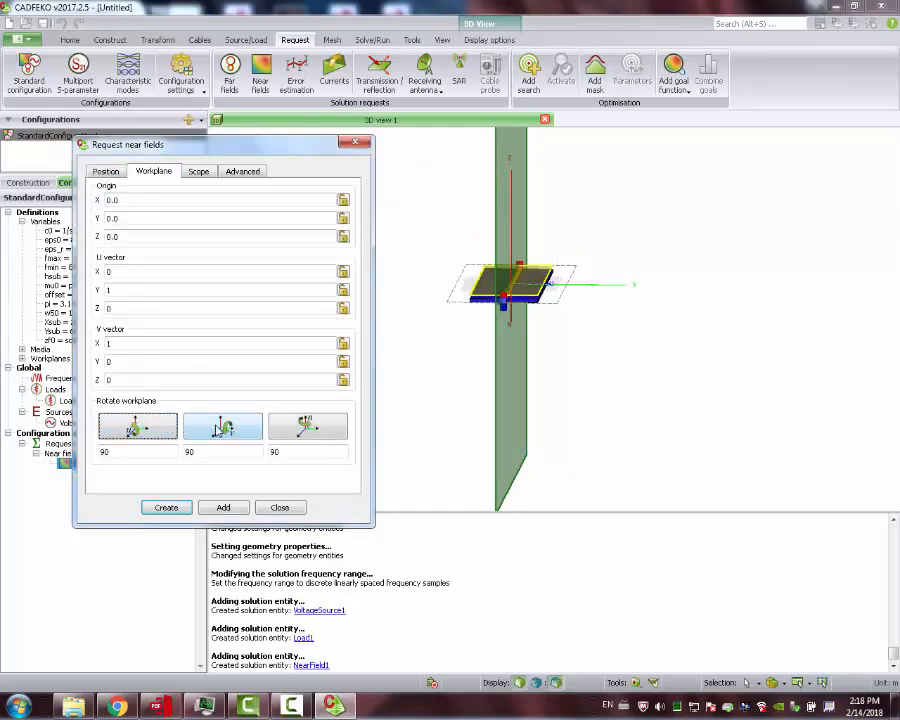
{"action": "left_click", "coordinate": [216, 427]}
{"action": "left_click", "coordinate": [302, 428]}
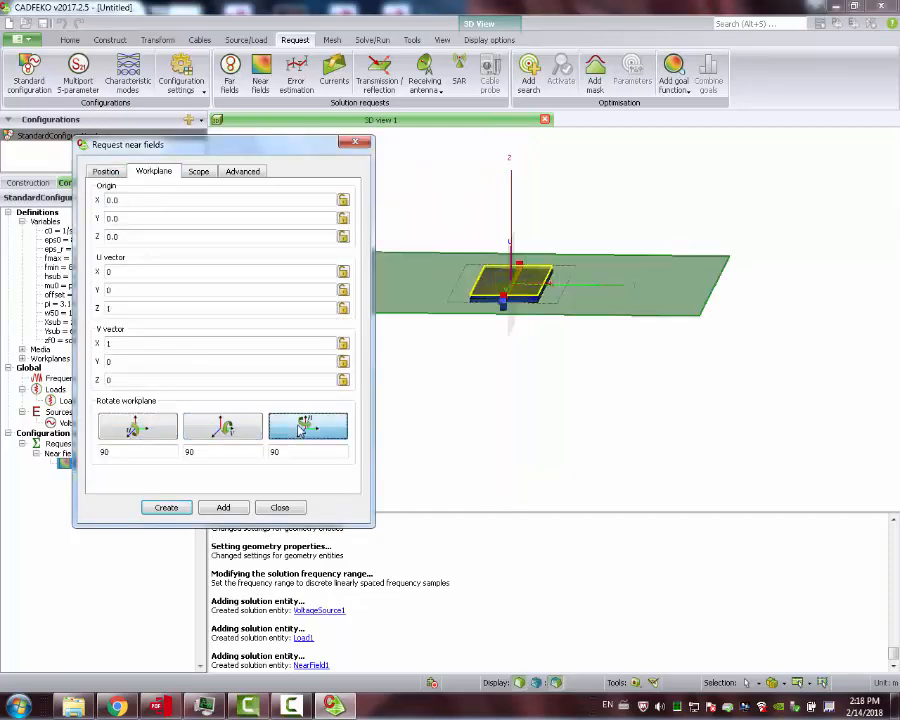
{"action": "left_click_drag", "start_coordinate": [858, 323], "coordinate": [514, 333]}
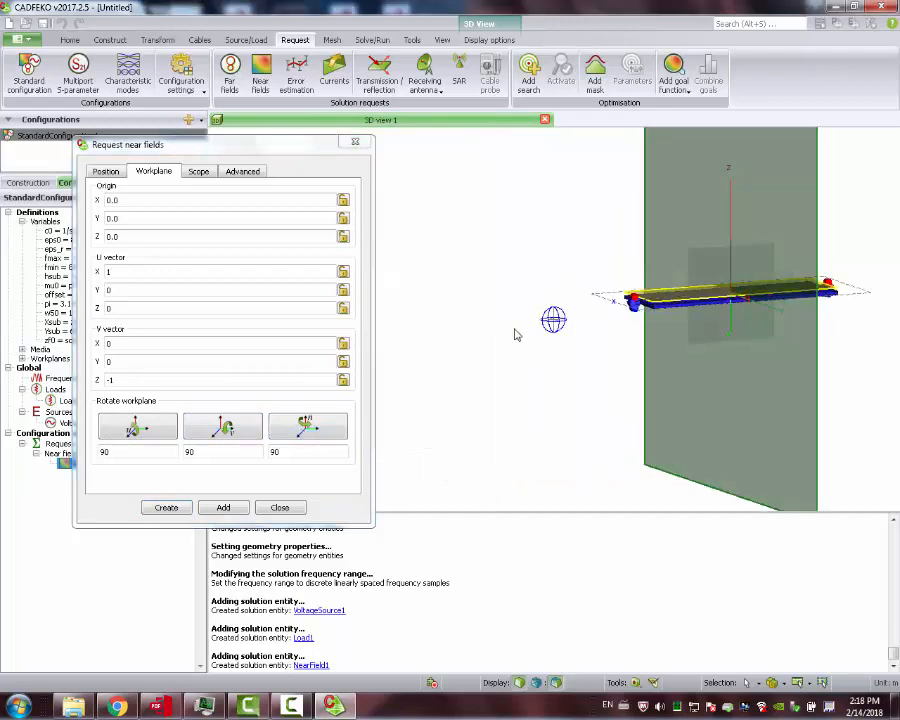
{"action": "left_click_drag", "start_coordinate": [731, 305], "coordinate": [466, 231]}
Step: Halve the near field plane by setting the start V and N values to -Ysub/2 and the end V and N values to Ysub/2
{"action": "left_click", "coordinate": [106, 172]}
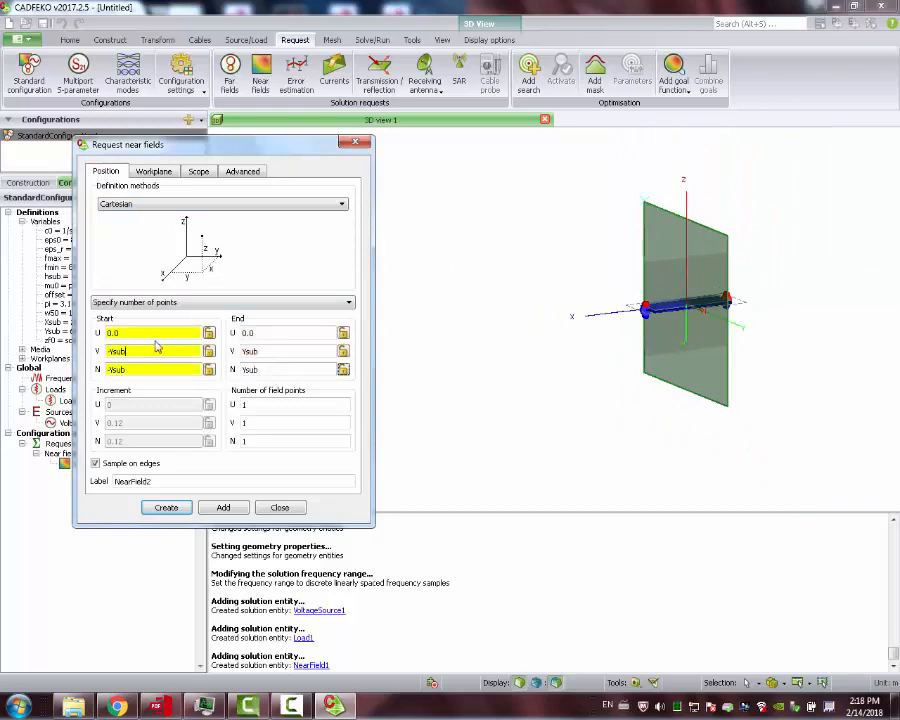
{"action": "left_click", "coordinate": [156, 348]}
{"action": "type", "text": "/2"}
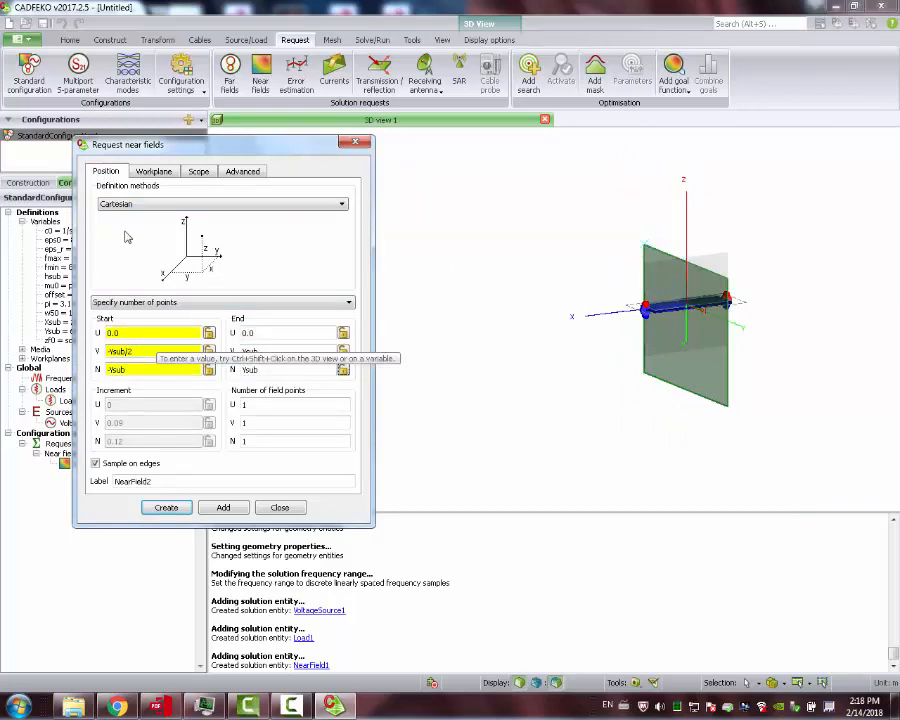
{"action": "left_click", "coordinate": [287, 350]}
{"action": "type", "text": "/"}
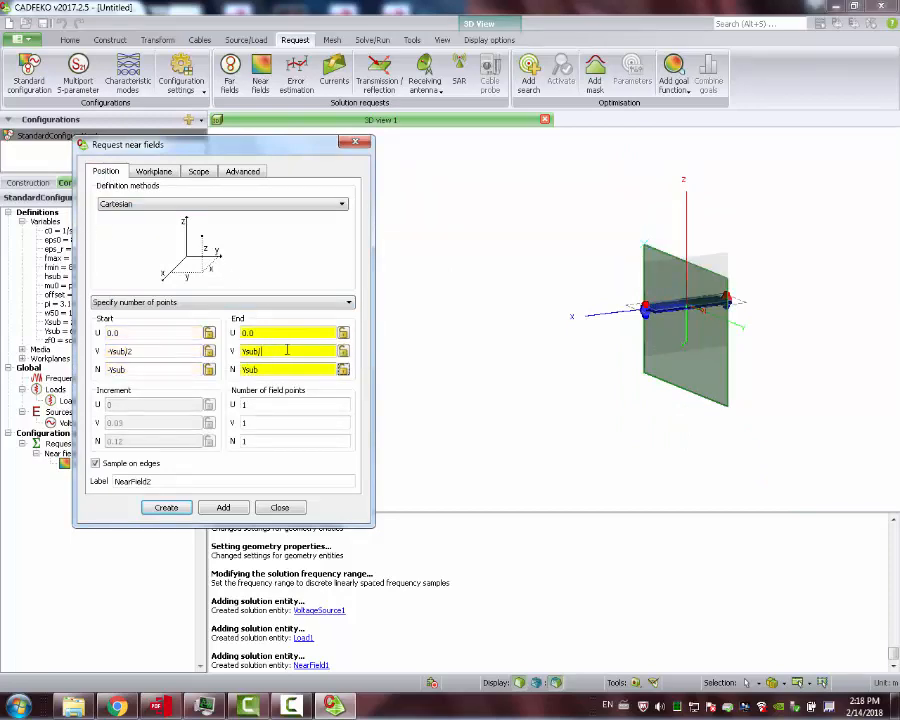
{"action": "type", "text": "2"}
{"action": "left_click", "coordinate": [147, 371]}
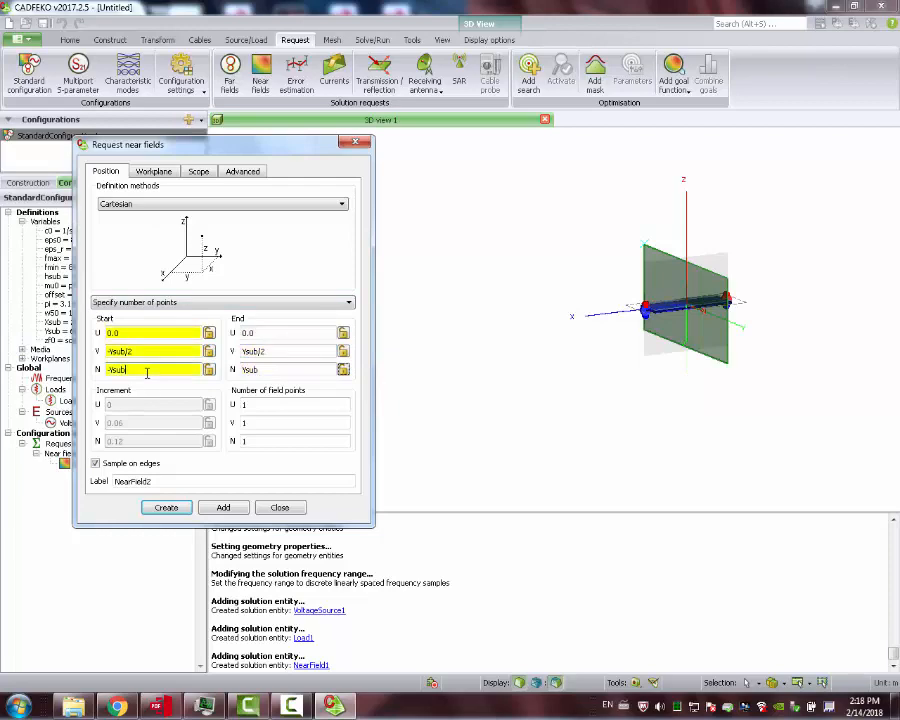
{"action": "left_click", "coordinate": [277, 369]}
{"action": "type", "text": "/2"}
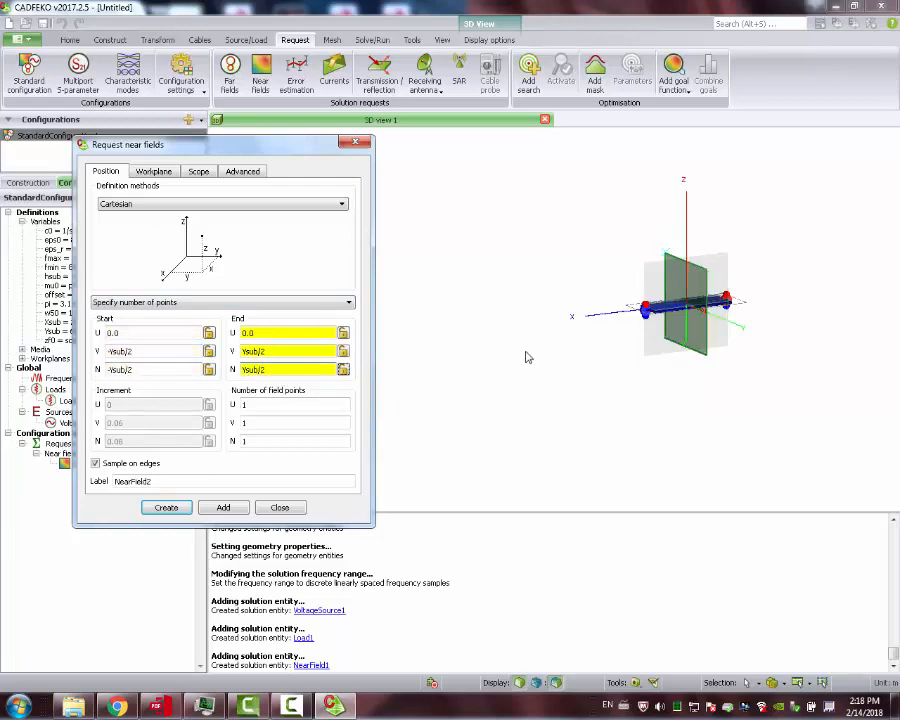
{"action": "mouse_move", "coordinate": [526, 356]}
{"action": "left_mouse_down"}
{"action": "mouse_move", "coordinate": [553, 318]}
{"action": "mouse_move", "coordinate": [729, 350]}
{"action": "mouse_move", "coordinate": [696, 329]}
{"action": "left_mouse_up"}
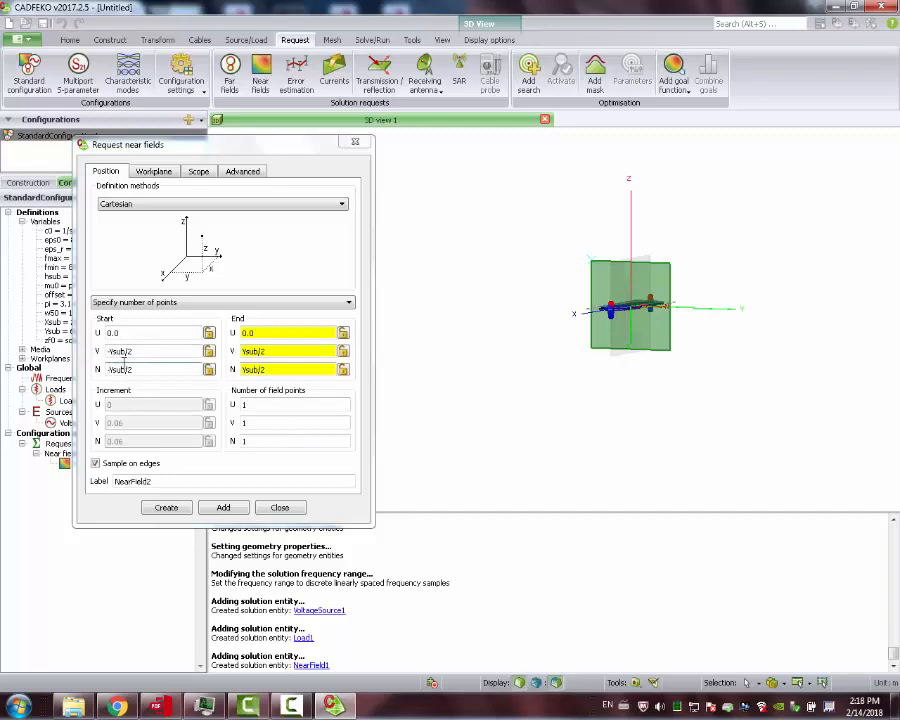
Step: Set the number of field points to 21 along V and N and create the second near field request
{"action": "double_click", "coordinate": [242, 424]}
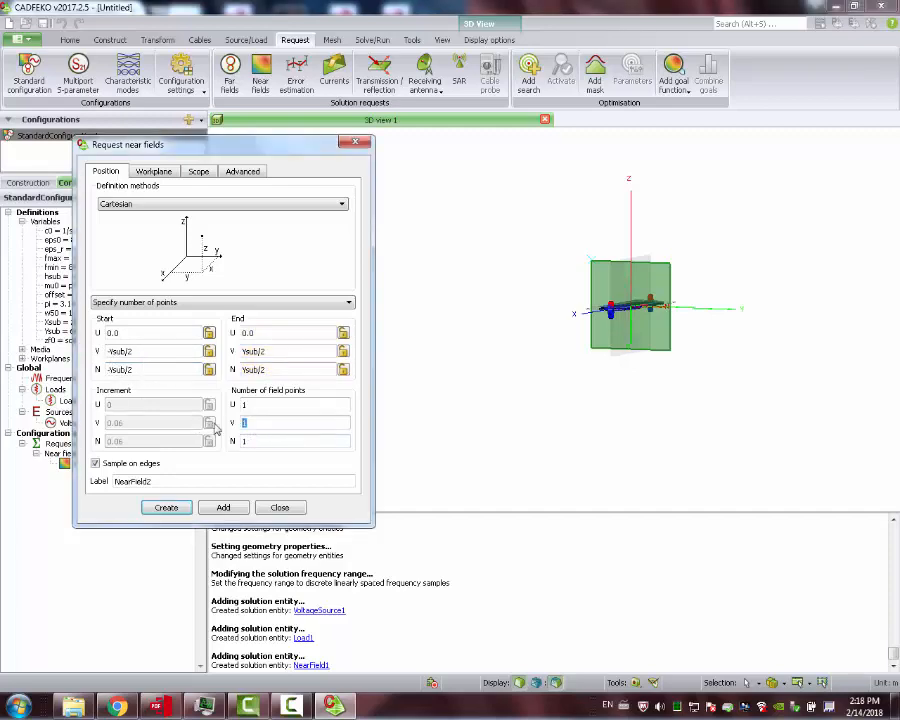
{"action": "type", "text": "21"}
{"action": "key", "text": "Tab"}
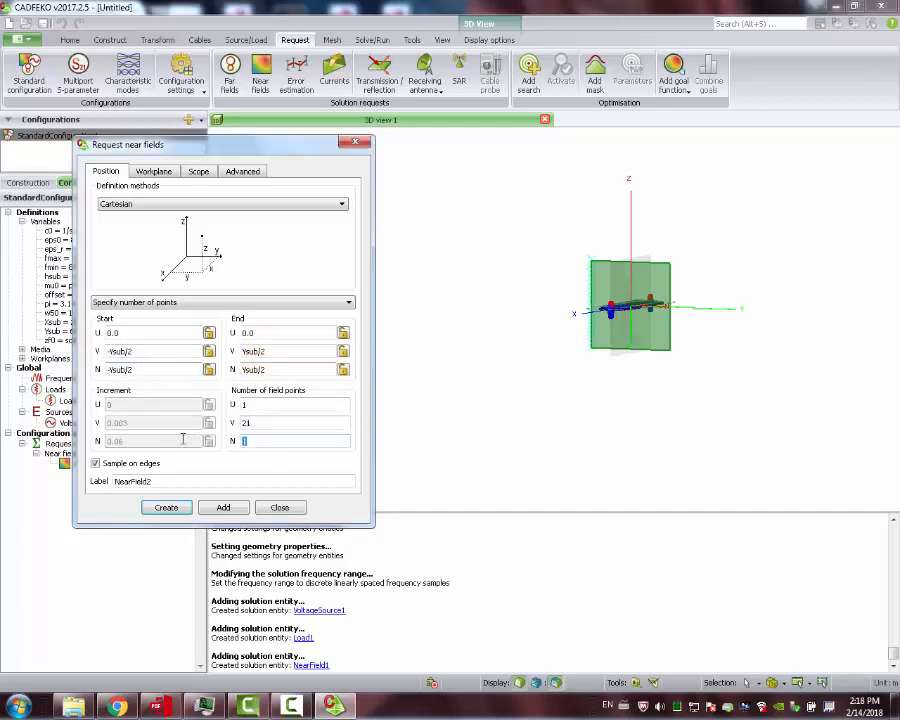
{"action": "type", "text": "21"}
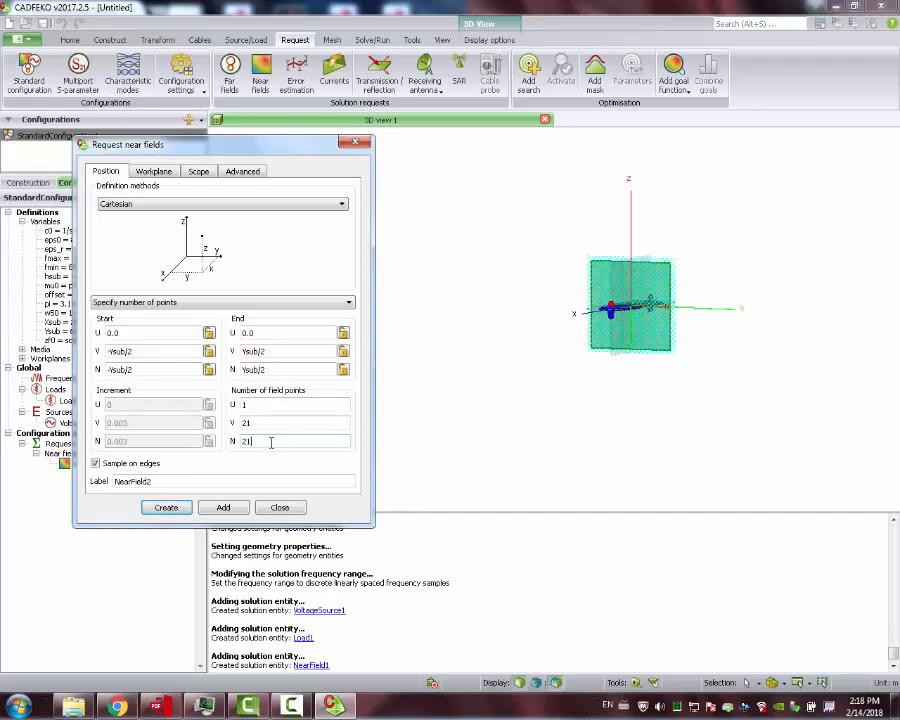
{"action": "left_click", "coordinate": [168, 508]}
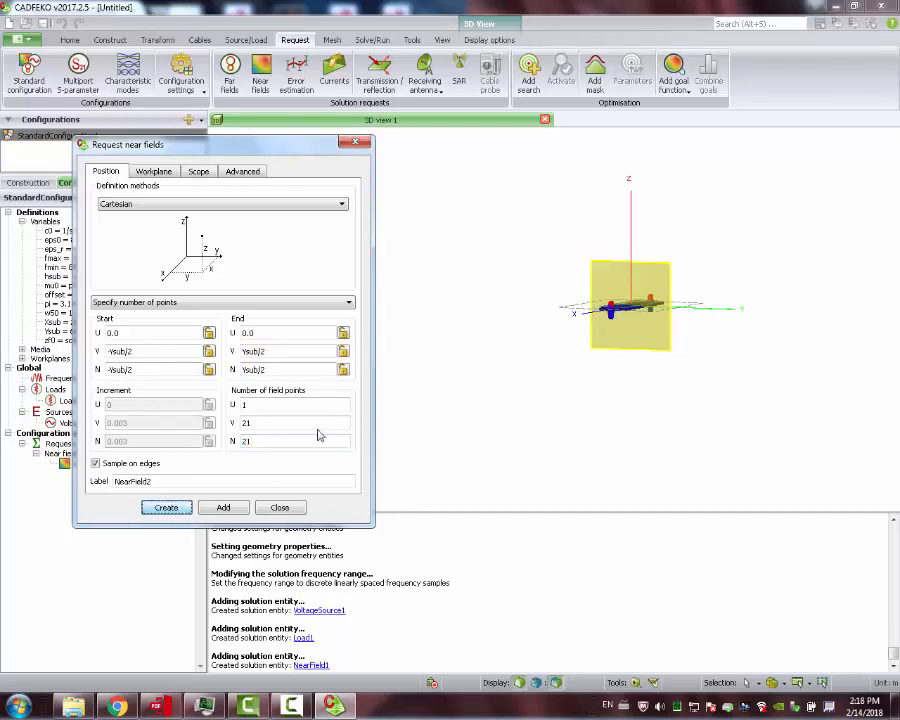
Step: Highlight the two near field requests in turn and examine where their planes lie relative to the microstrip substrate
{"action": "left_click", "coordinate": [89, 463]}
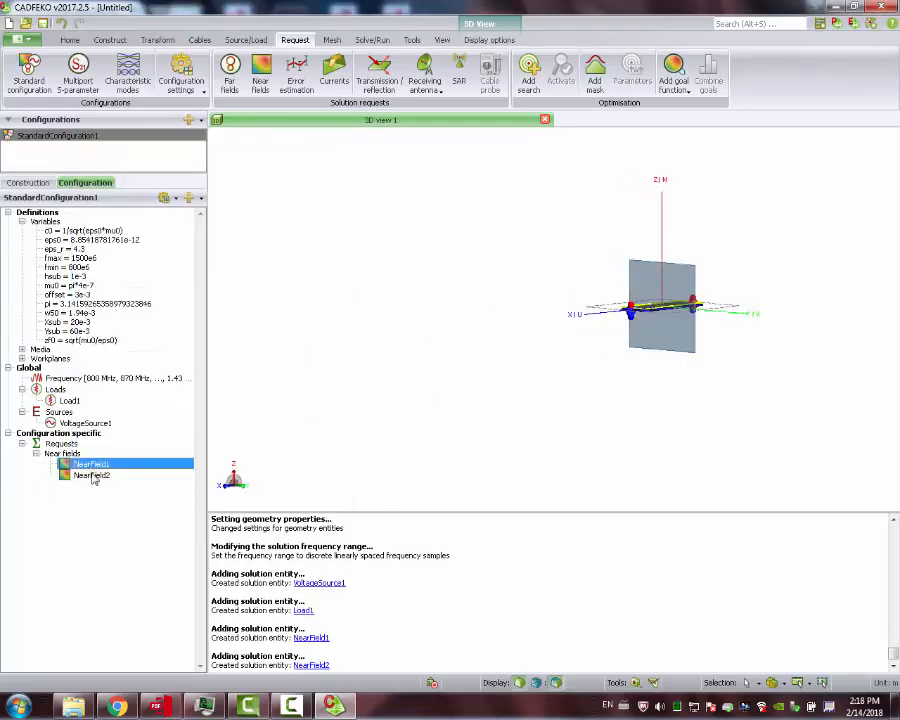
{"action": "left_click", "coordinate": [92, 475]}
{"action": "left_click_drag", "start_coordinate": [586, 245], "coordinate": [440, 340]}
{"action": "left_click", "coordinate": [92, 464]}
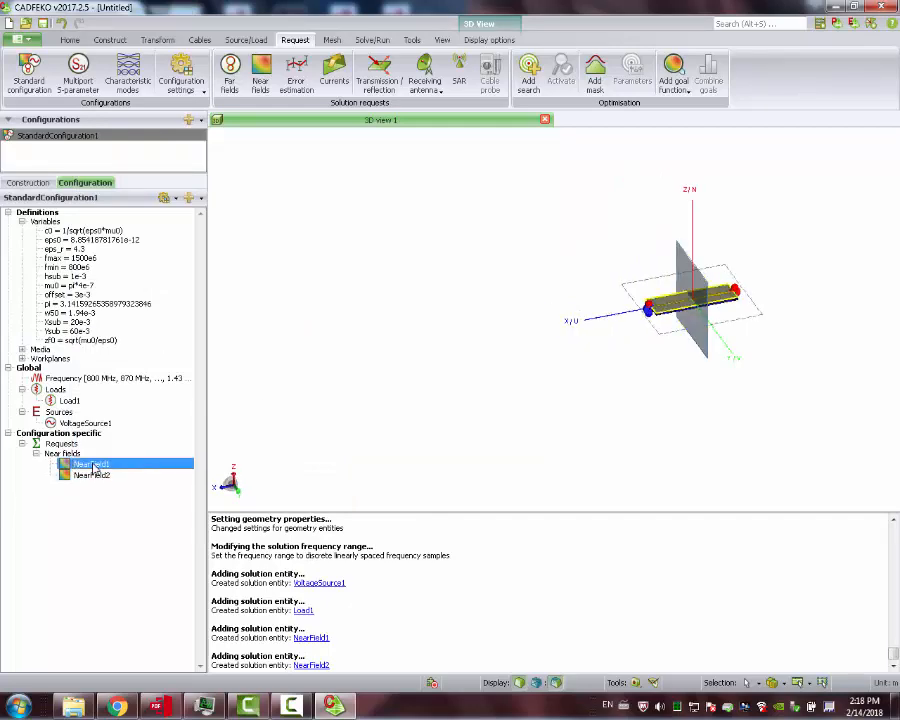
{"action": "scroll", "coordinate": [675, 301], "scroll_direction": "up", "scroll_amount": 5}
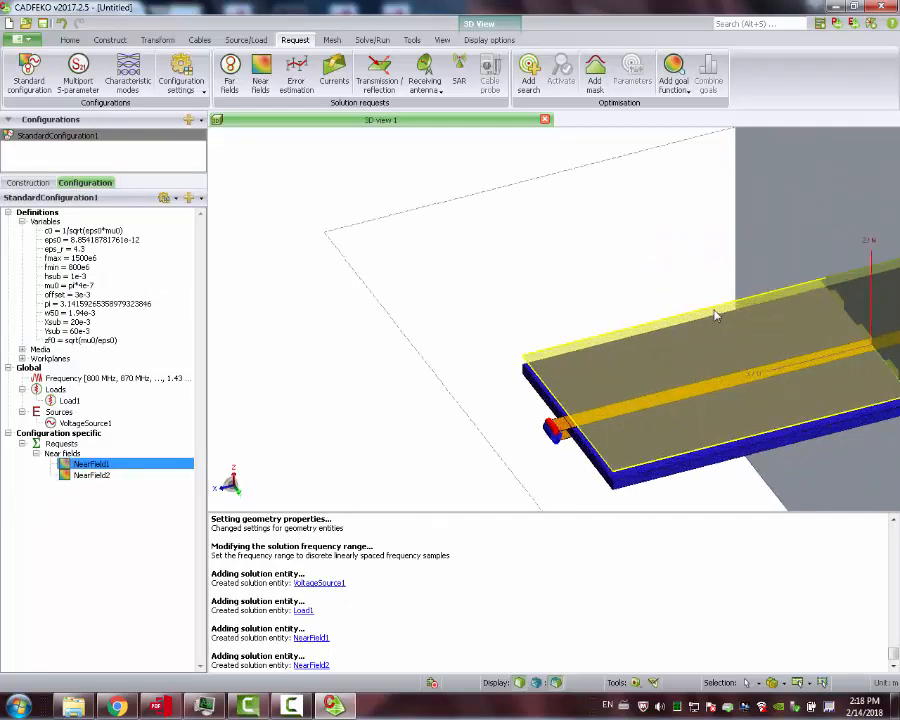
{"action": "left_click", "coordinate": [98, 489]}
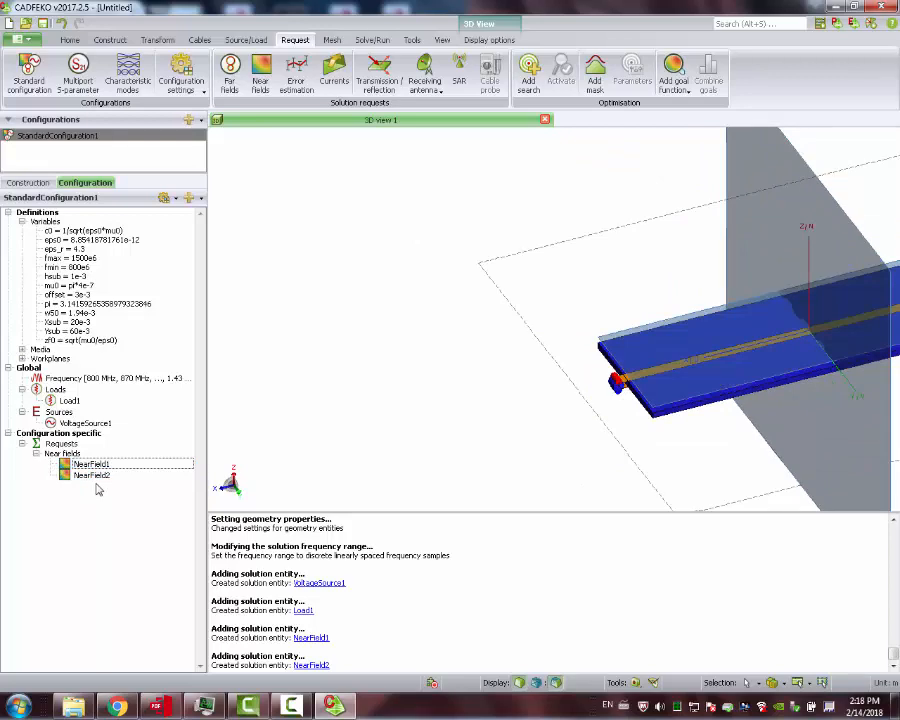
{"action": "left_click_drag", "start_coordinate": [530, 330], "coordinate": [577, 349]}
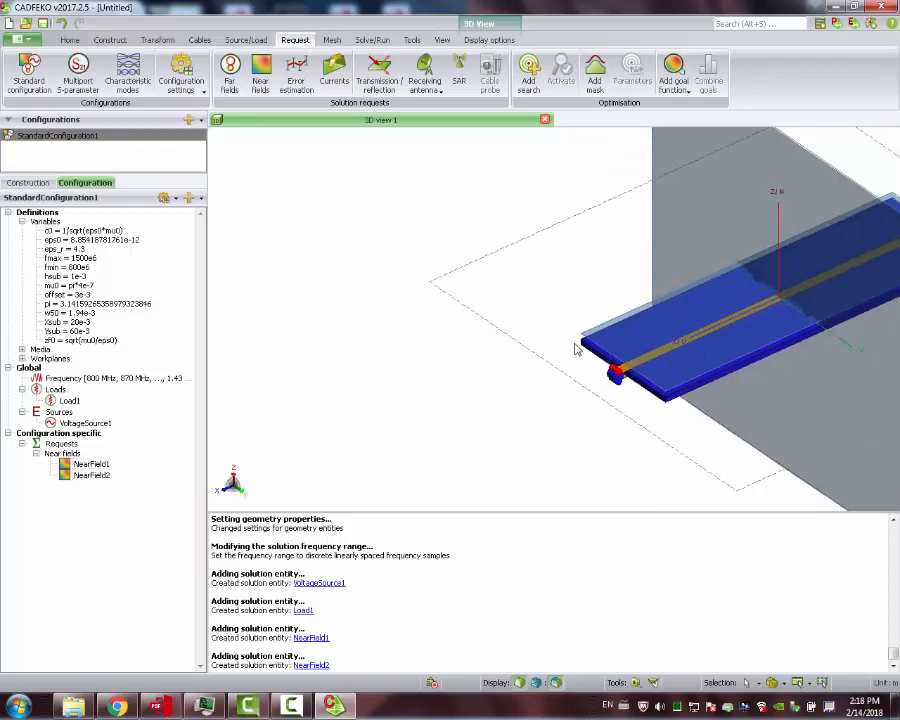
Step: Create a mesh of the entire model with the Standard mesh size
{"action": "left_click", "coordinate": [332, 40]}
{"action": "left_click", "coordinate": [19, 75]}
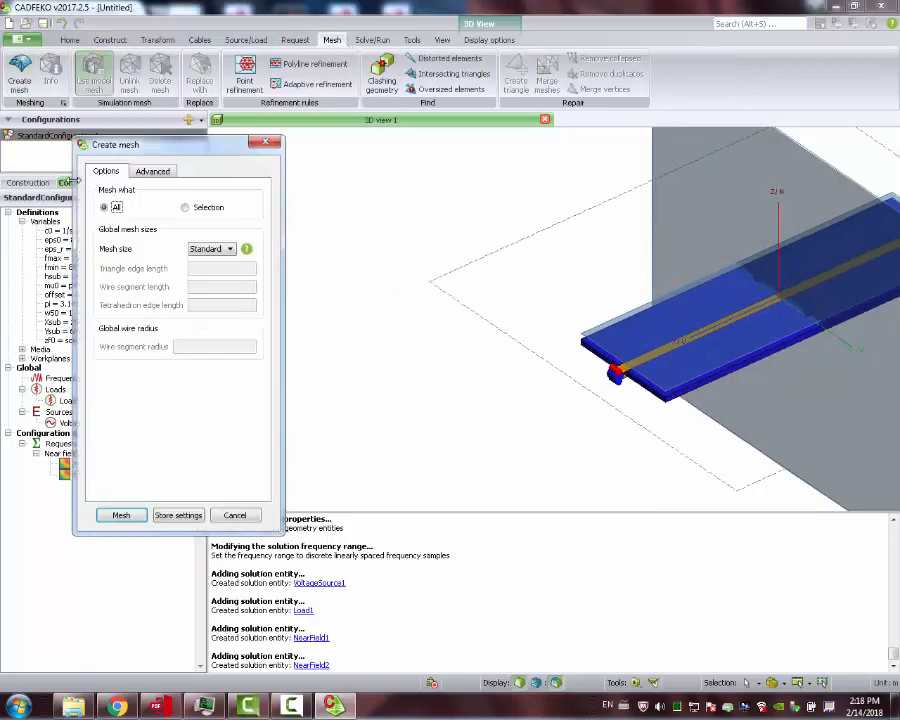
{"action": "left_click", "coordinate": [121, 515]}
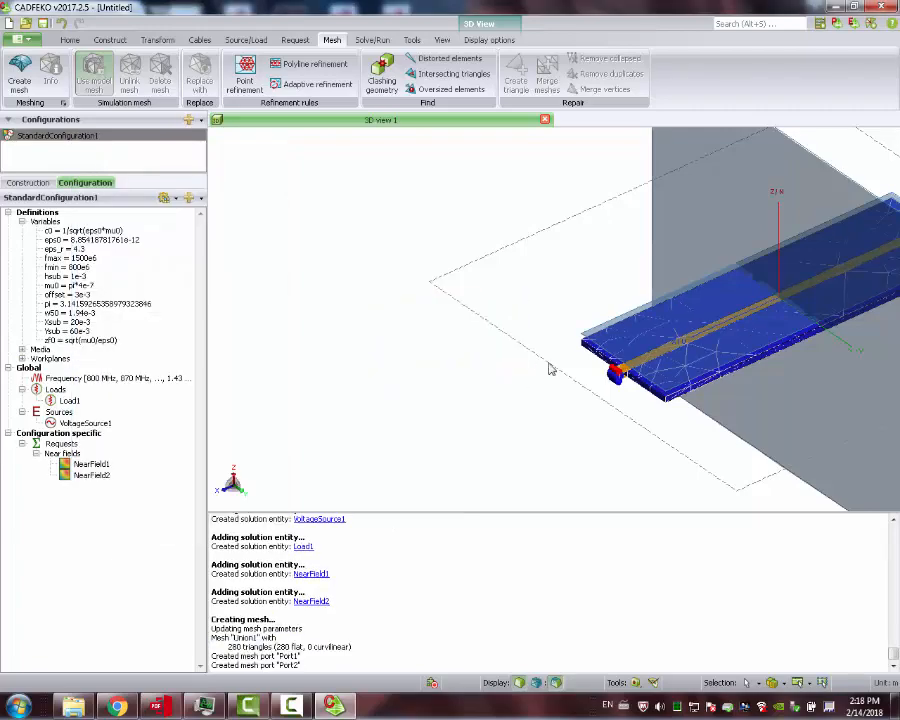
{"action": "left_click_drag", "start_coordinate": [550, 367], "coordinate": [785, 346]}
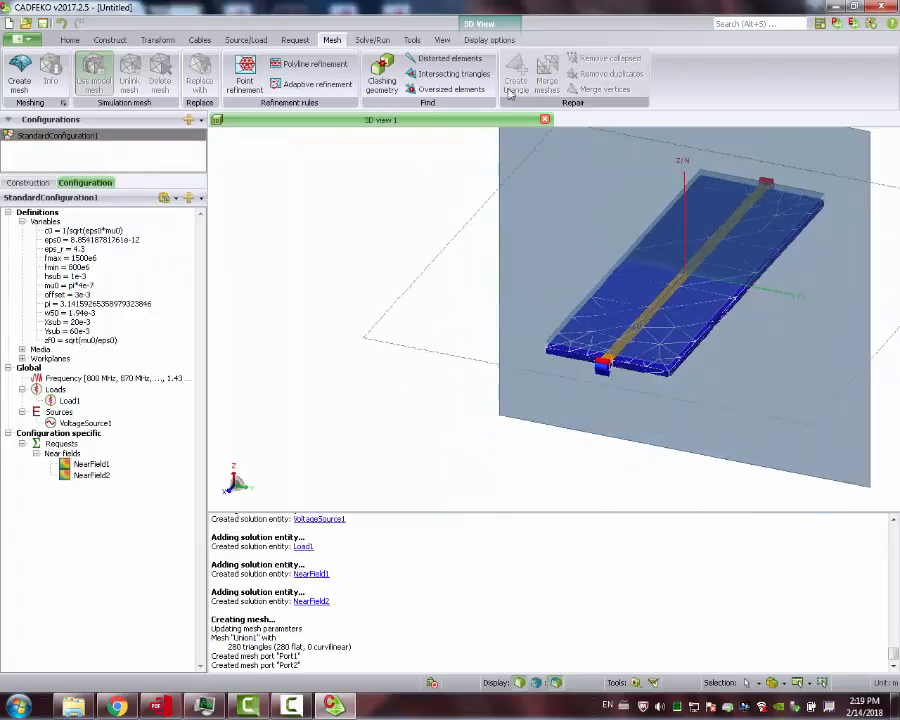
Step: Run the computational electromagnetic validation on the model, review the test statuses and close the report
{"action": "left_click", "coordinate": [372, 40]}
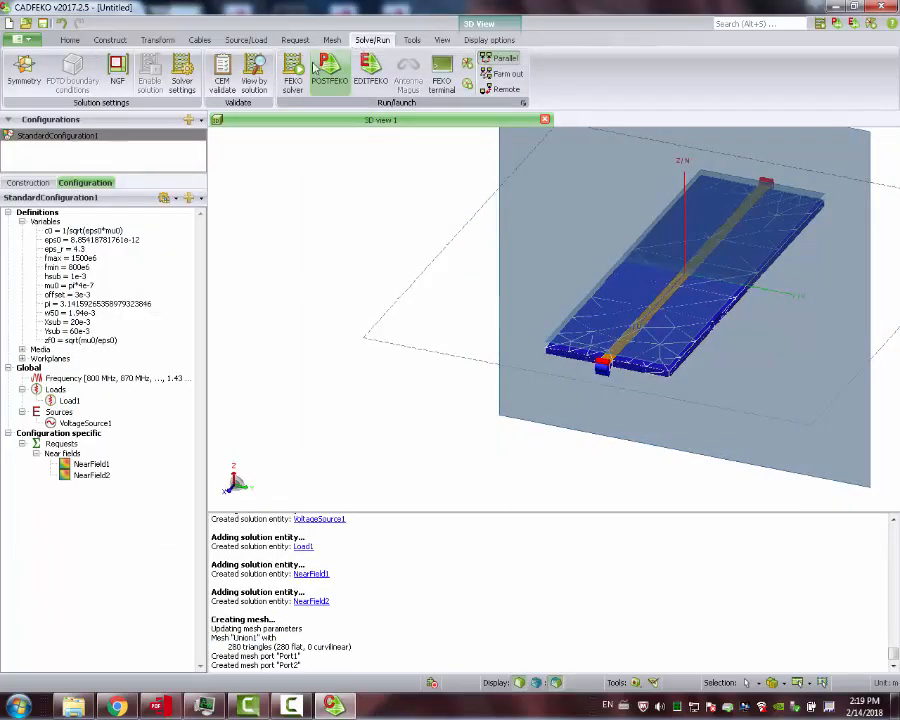
{"action": "left_click", "coordinate": [222, 78]}
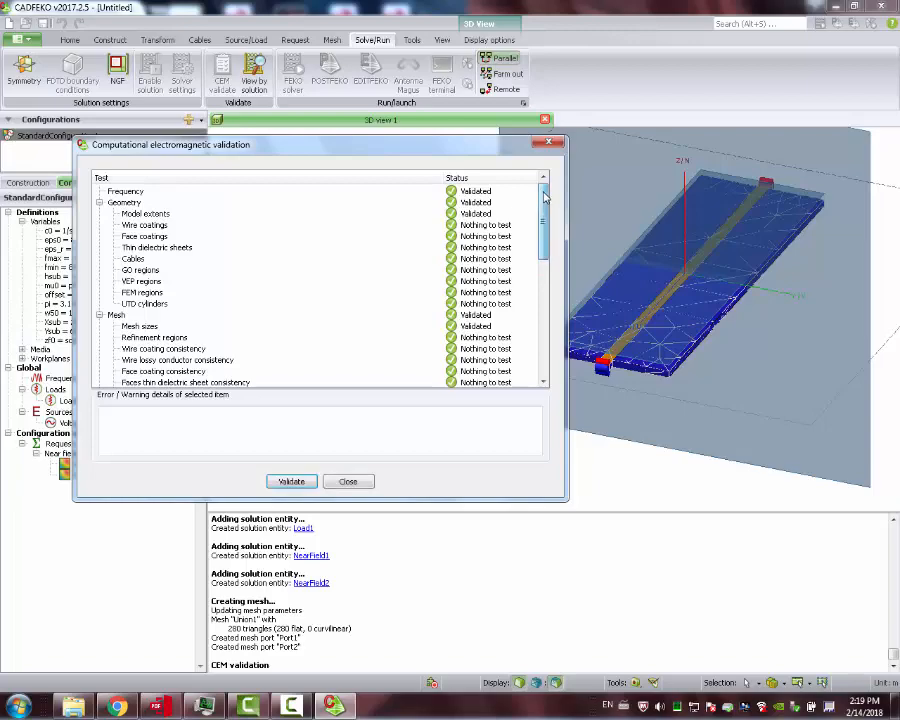
{"action": "left_click_drag", "start_coordinate": [543, 246], "coordinate": [541, 200]}
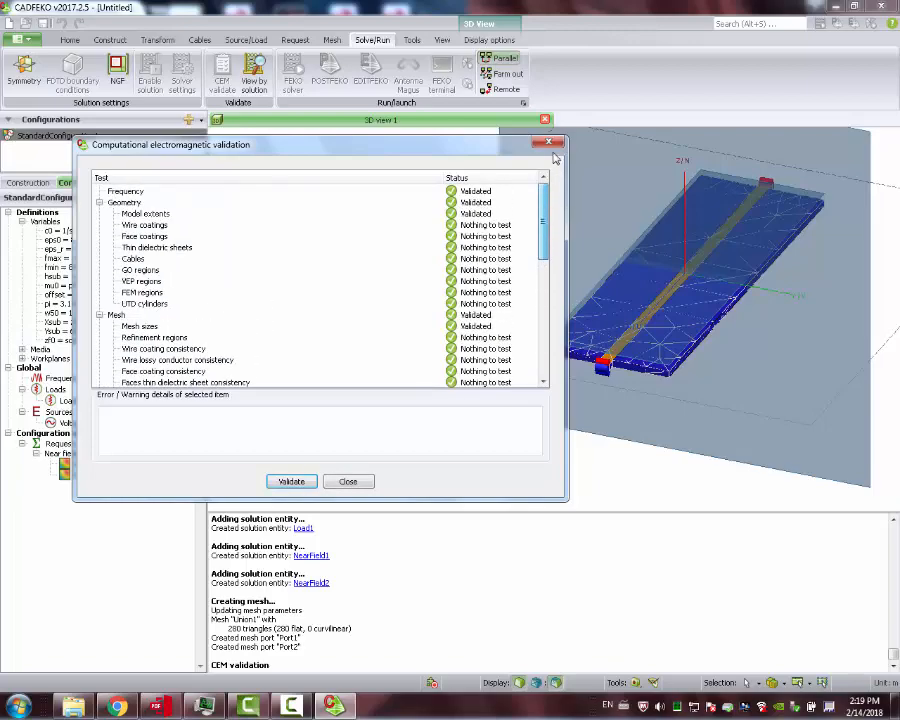
{"action": "left_click", "coordinate": [274, 484]}
{"action": "left_click", "coordinate": [358, 484]}
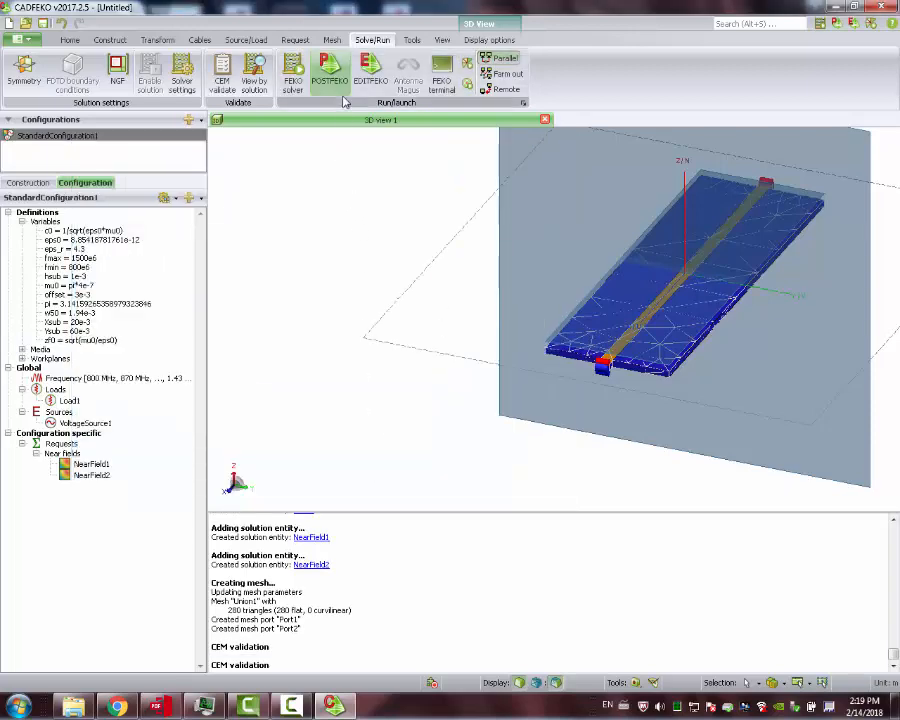
Step: Start the FEKO solver in parallel mode, saving the model as ustrip_1 in the Video folder
{"action": "left_click", "coordinate": [295, 75]}
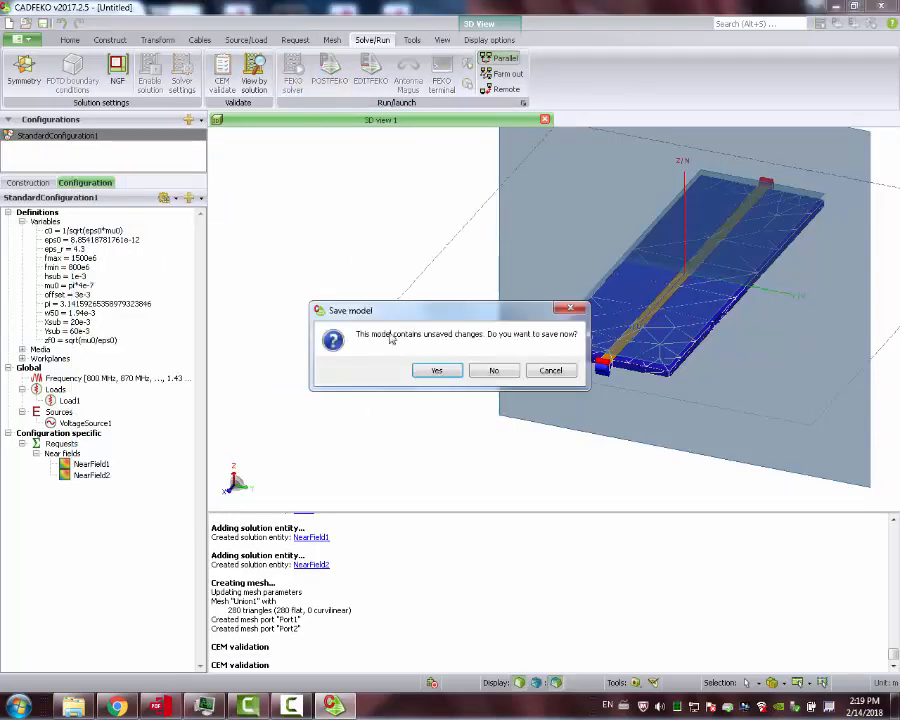
{"action": "left_click", "coordinate": [436, 371]}
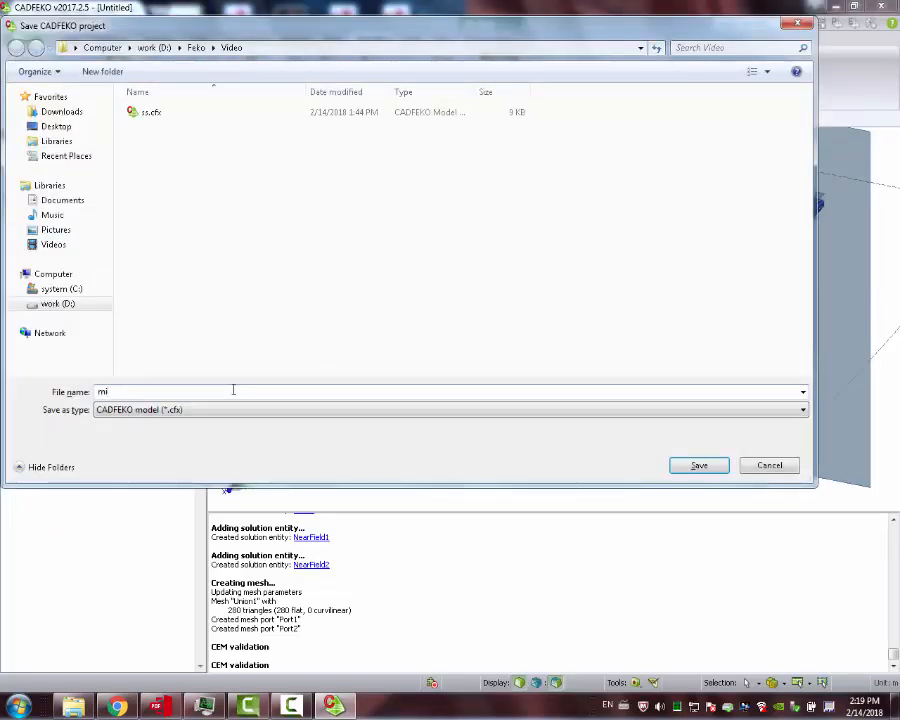
{"action": "type", "text": "ustrip_l"}
{"action": "left_click", "coordinate": [681, 468]}
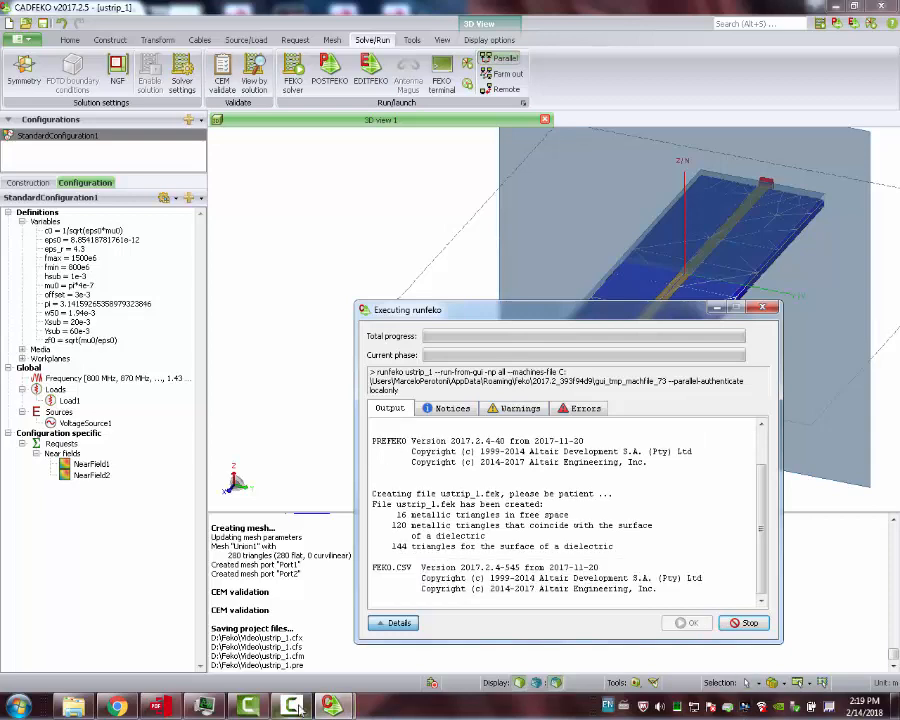
Step: Close the solver run window once it has finished and open the ustrip_1 results in POSTFEKO
{"action": "left_click", "coordinate": [292, 707]}
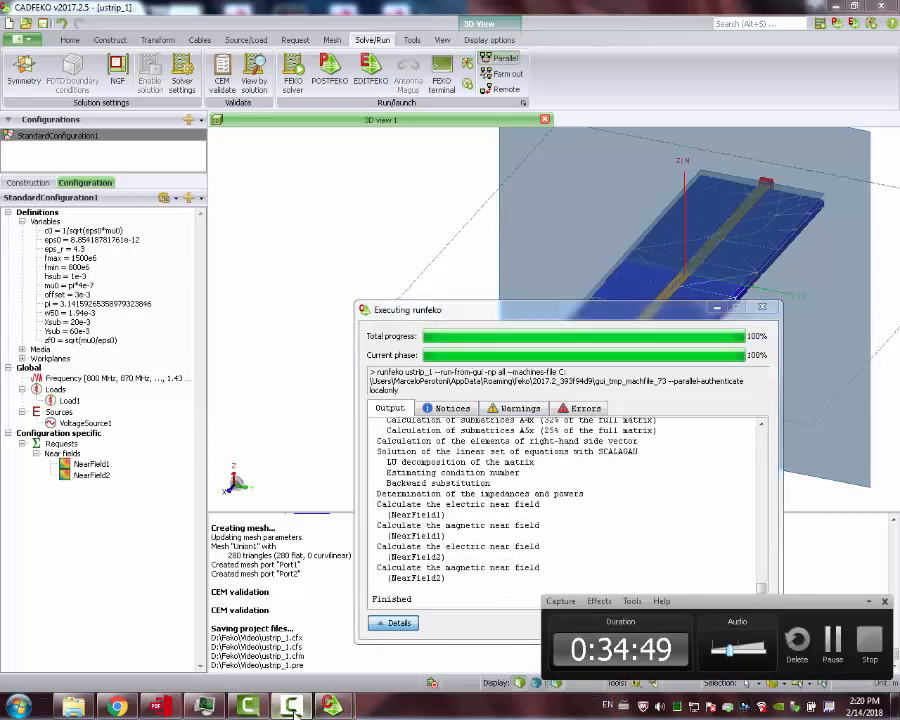
{"action": "left_click", "coordinate": [293, 710]}
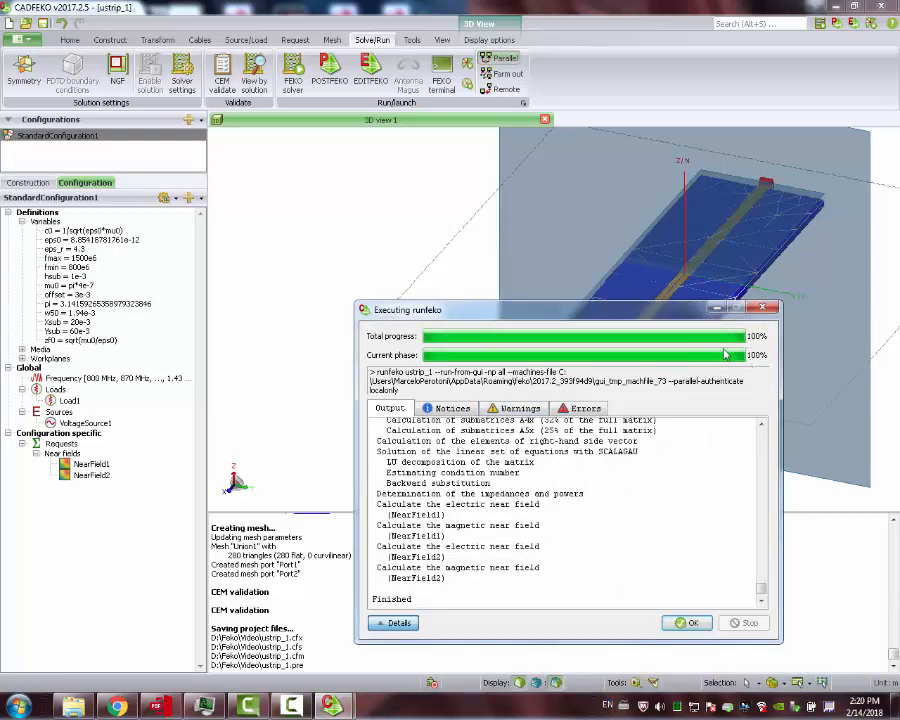
{"action": "left_click_drag", "start_coordinate": [612, 309], "coordinate": [526, 212]}
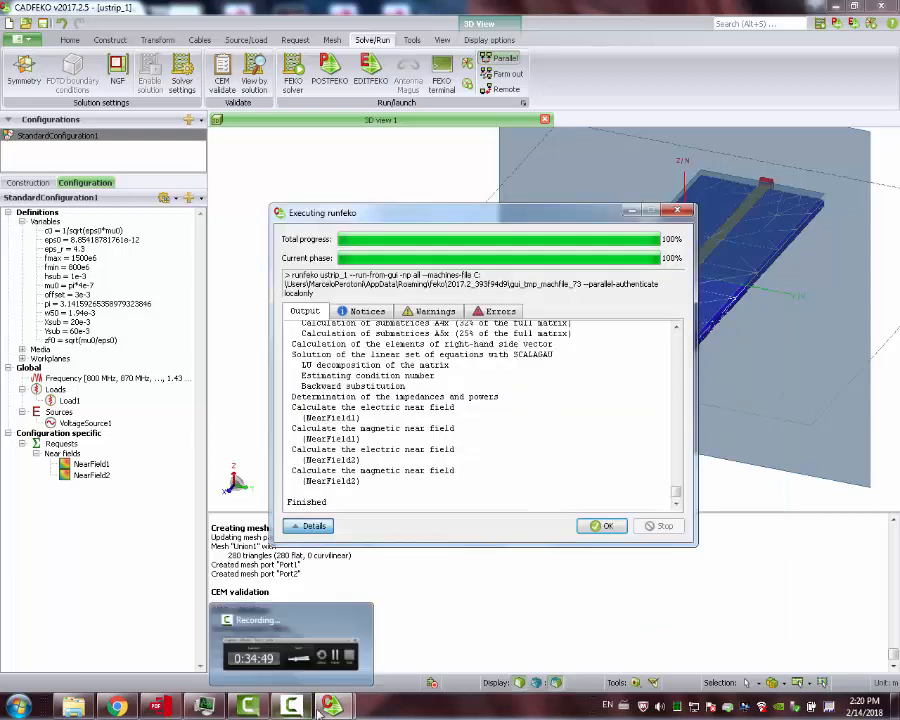
{"action": "mouse_move", "coordinate": [331, 706]}
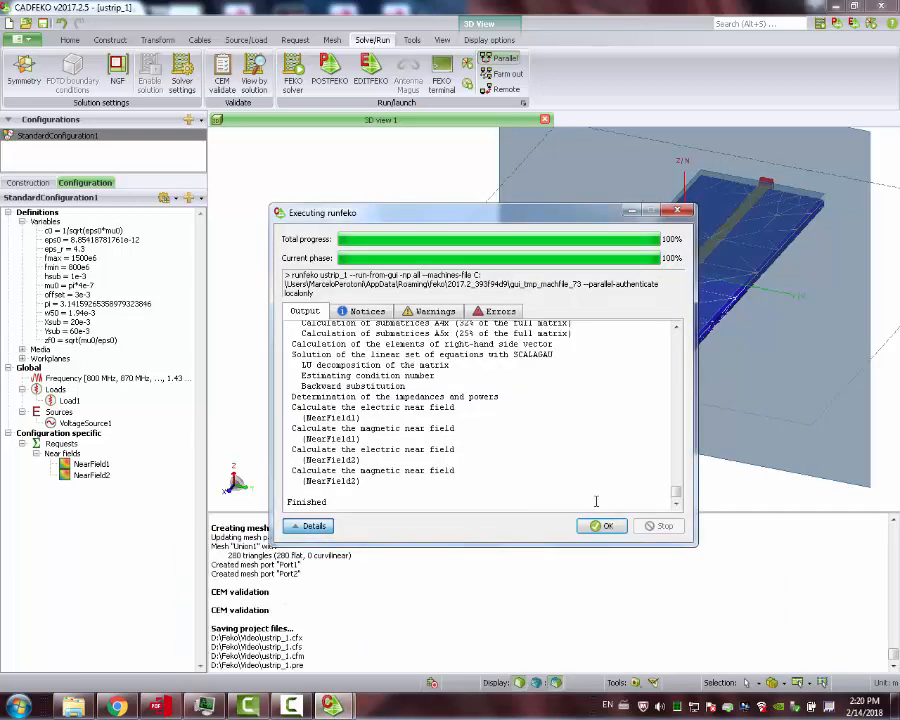
{"action": "left_click", "coordinate": [601, 527]}
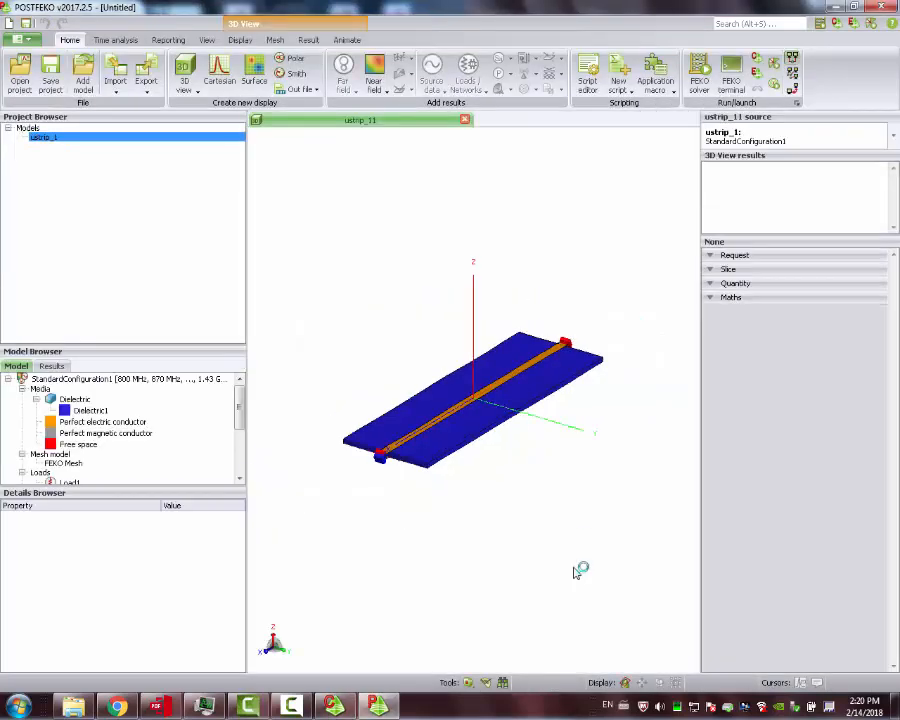
Step: Plot the voltage source's reflection coefficient magnitude in dB on a new Cartesian graph, and its reflection coefficient on a new Smith chart
{"action": "left_click_drag", "start_coordinate": [400, 521], "coordinate": [378, 512]}
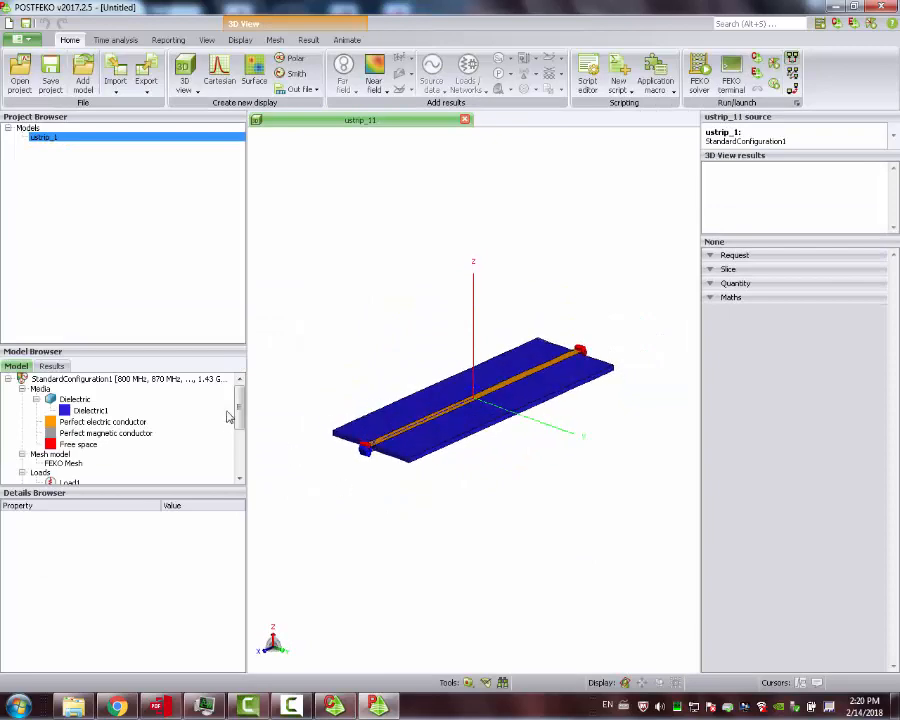
{"action": "mouse_move", "coordinate": [241, 402]}
{"action": "left_mouse_down"}
{"action": "mouse_move", "coordinate": [249, 468]}
{"action": "mouse_move", "coordinate": [249, 424]}
{"action": "left_mouse_up"}
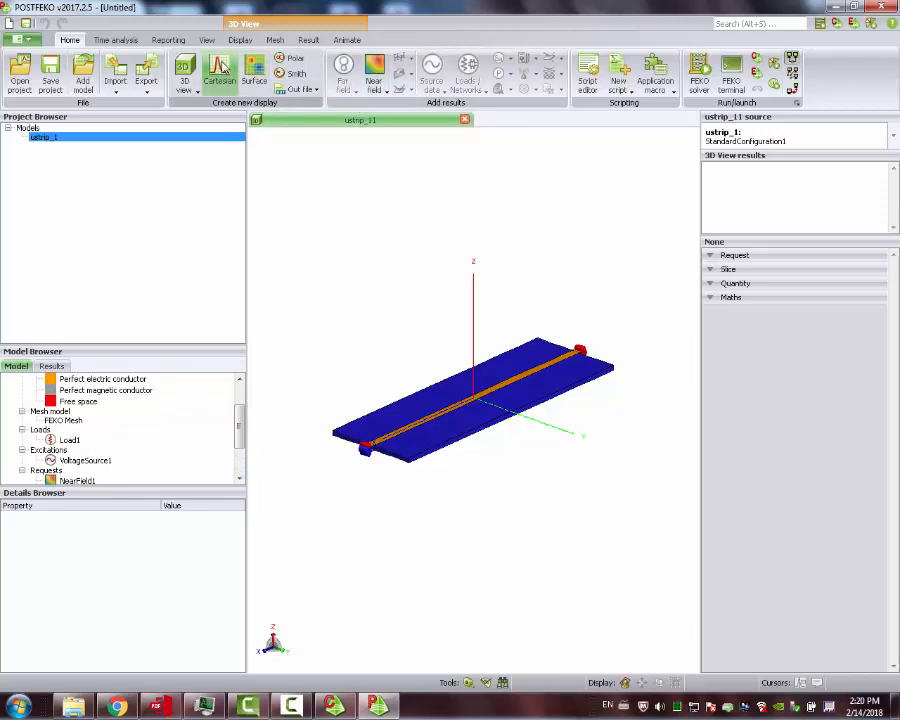
{"action": "left_click", "coordinate": [221, 70]}
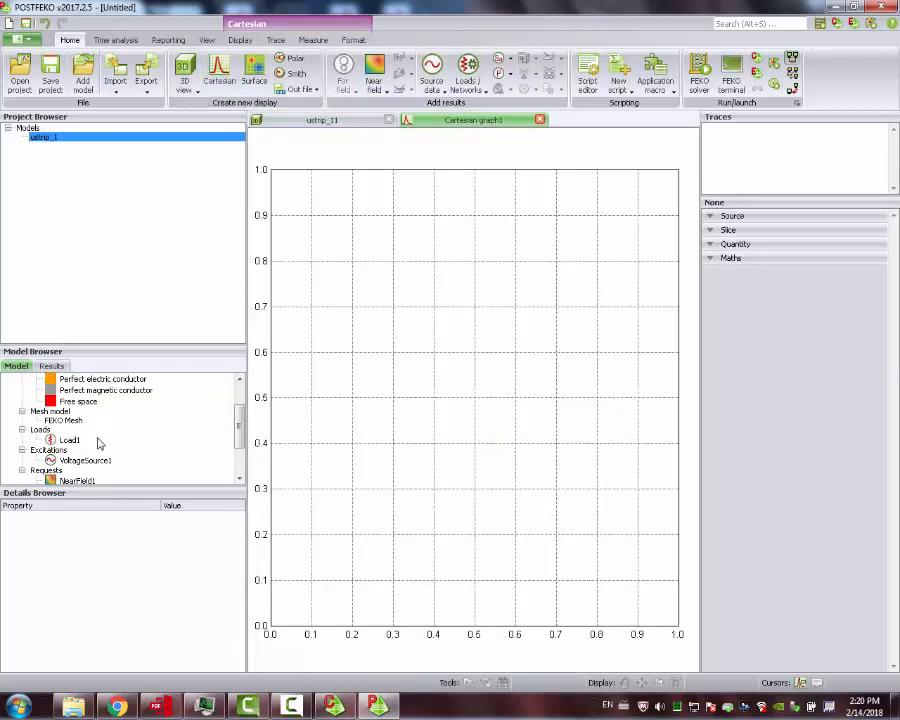
{"action": "mouse_move", "coordinate": [75, 459]}
{"action": "left_mouse_down"}
{"action": "mouse_move", "coordinate": [402, 396]}
{"action": "mouse_move", "coordinate": [462, 505]}
{"action": "left_mouse_up"}
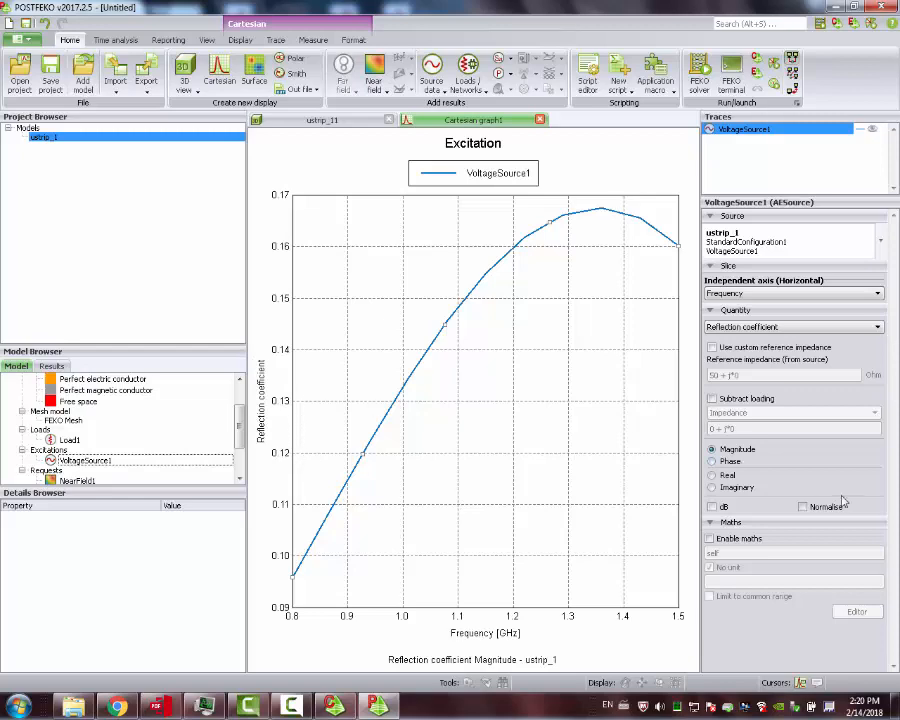
{"action": "left_click", "coordinate": [722, 507]}
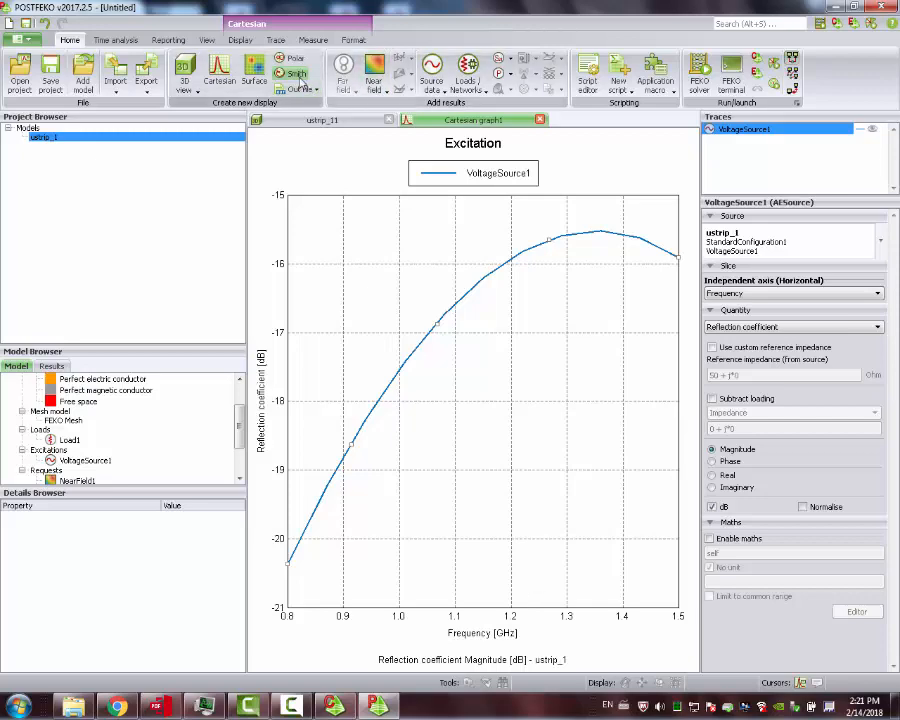
{"action": "left_click", "coordinate": [295, 74]}
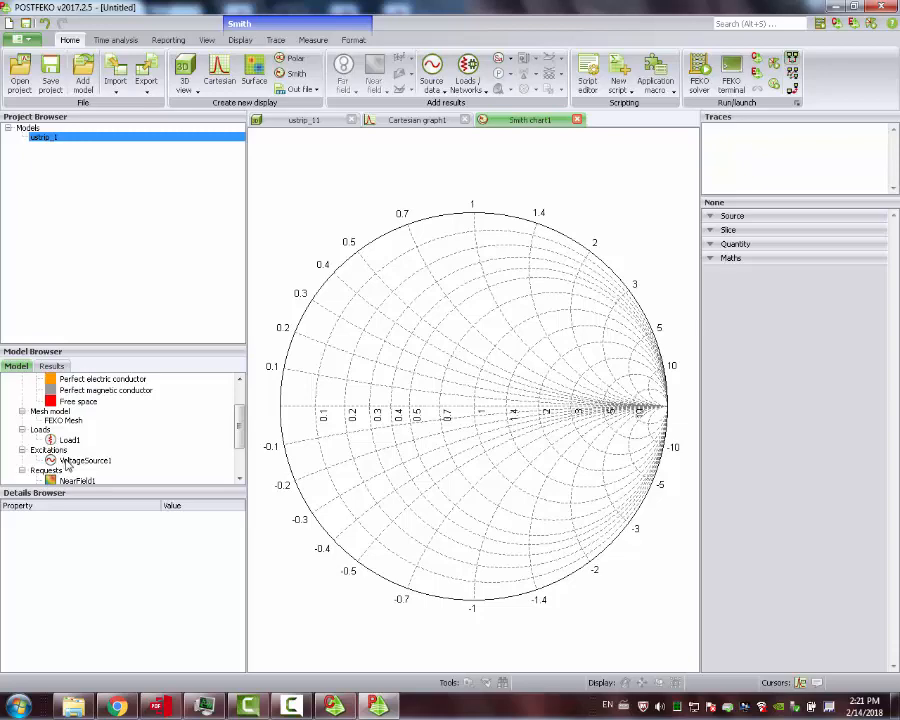
{"action": "mouse_move", "coordinate": [66, 461]}
{"action": "left_mouse_down"}
{"action": "mouse_move", "coordinate": [480, 392]}
{"action": "mouse_move", "coordinate": [485, 400]}
{"action": "left_mouse_up"}
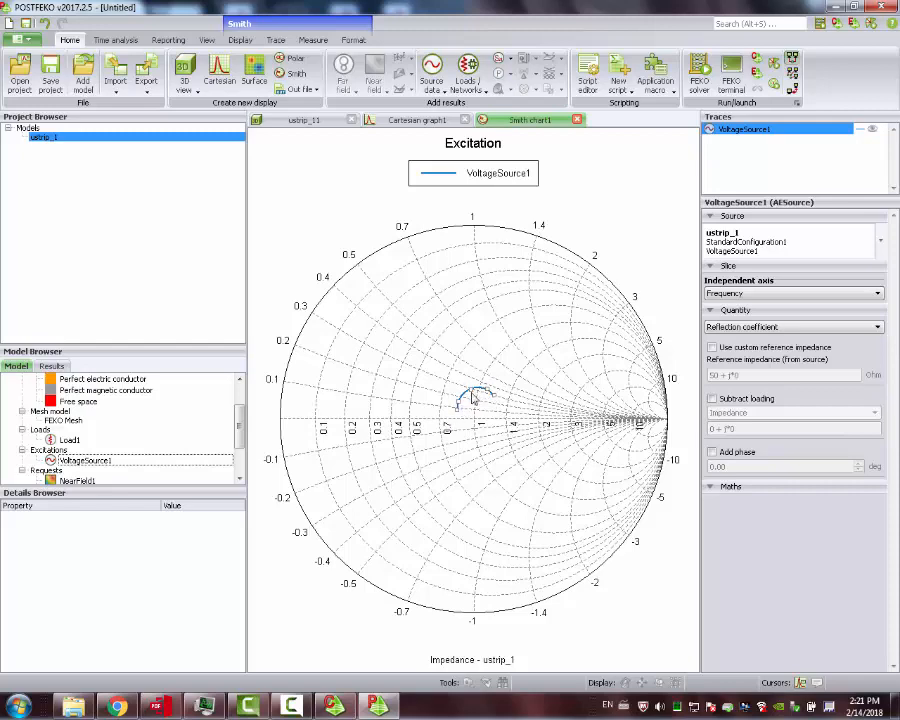
Step: Add the NearField1 result to the existing ustrip_1 3D view
{"action": "left_click", "coordinate": [307, 121]}
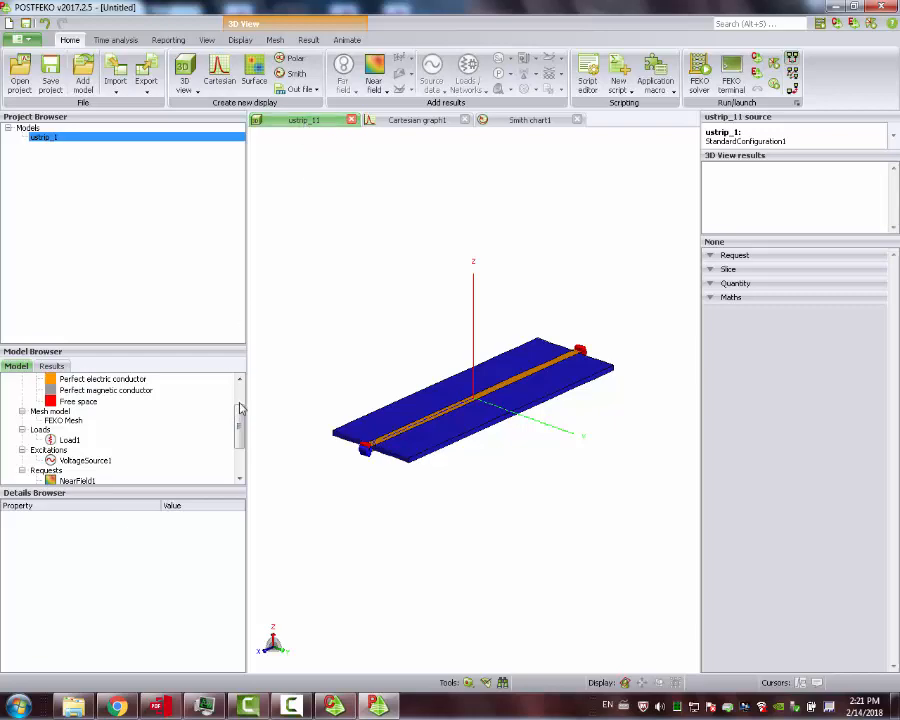
{"action": "left_click_drag", "start_coordinate": [243, 421], "coordinate": [237, 474]}
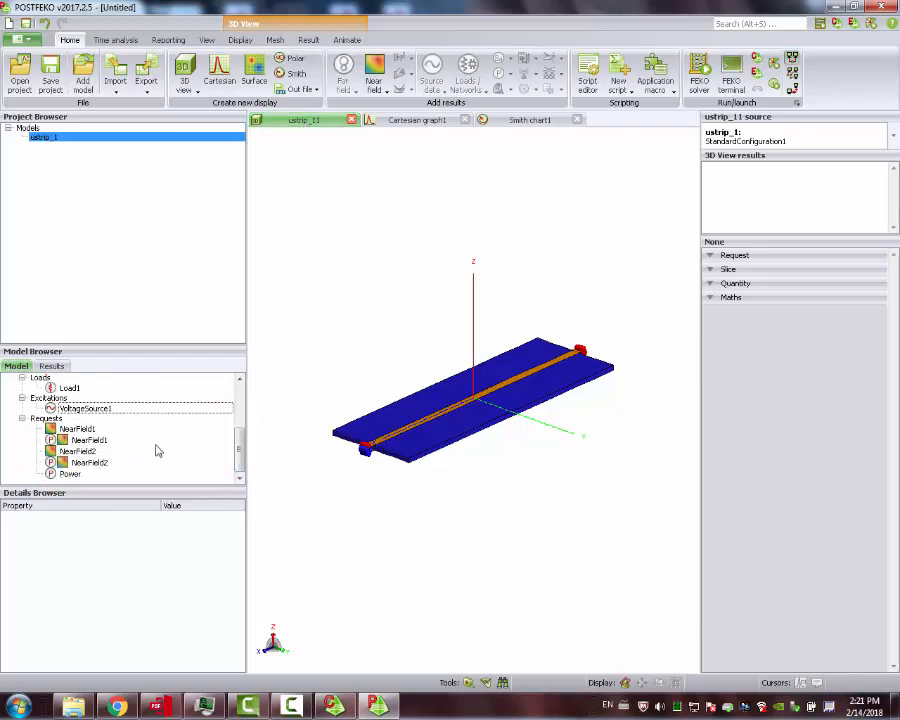
{"action": "left_click", "coordinate": [80, 429]}
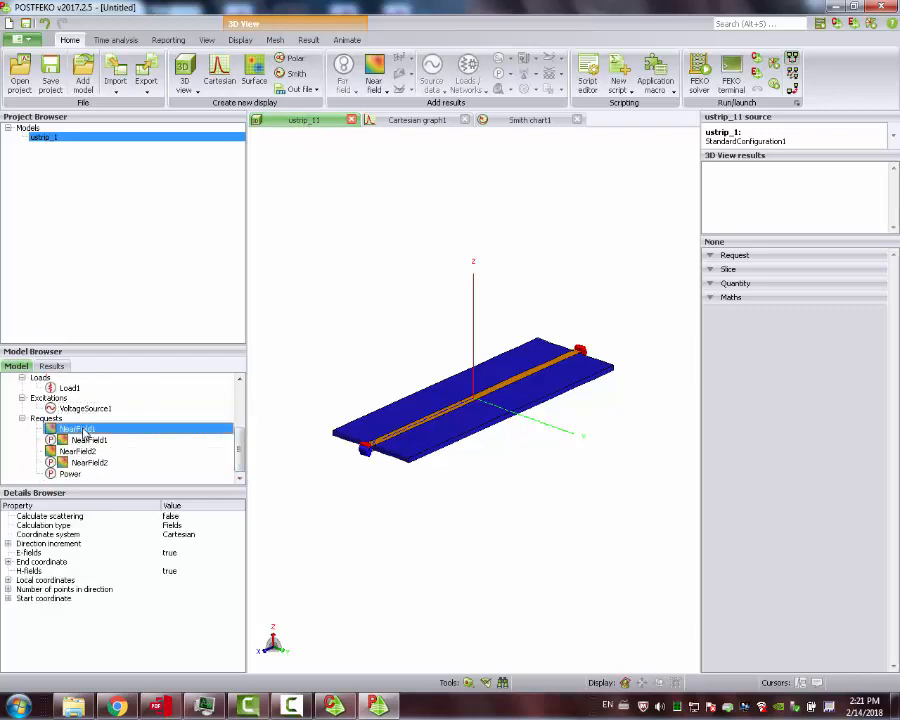
{"action": "right_click", "coordinate": [85, 431]}
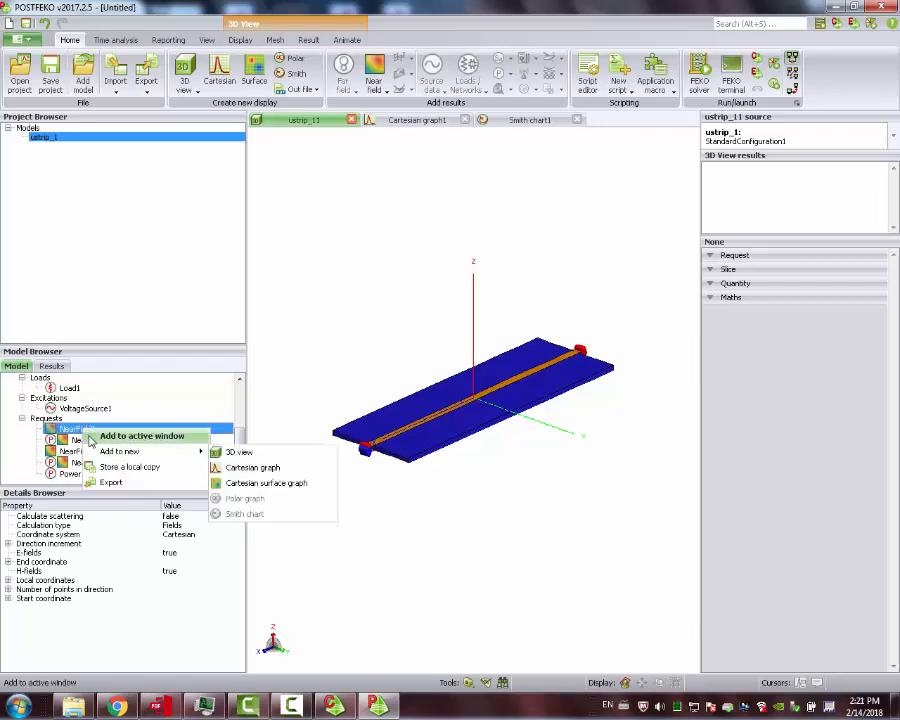
{"action": "left_click", "coordinate": [91, 438]}
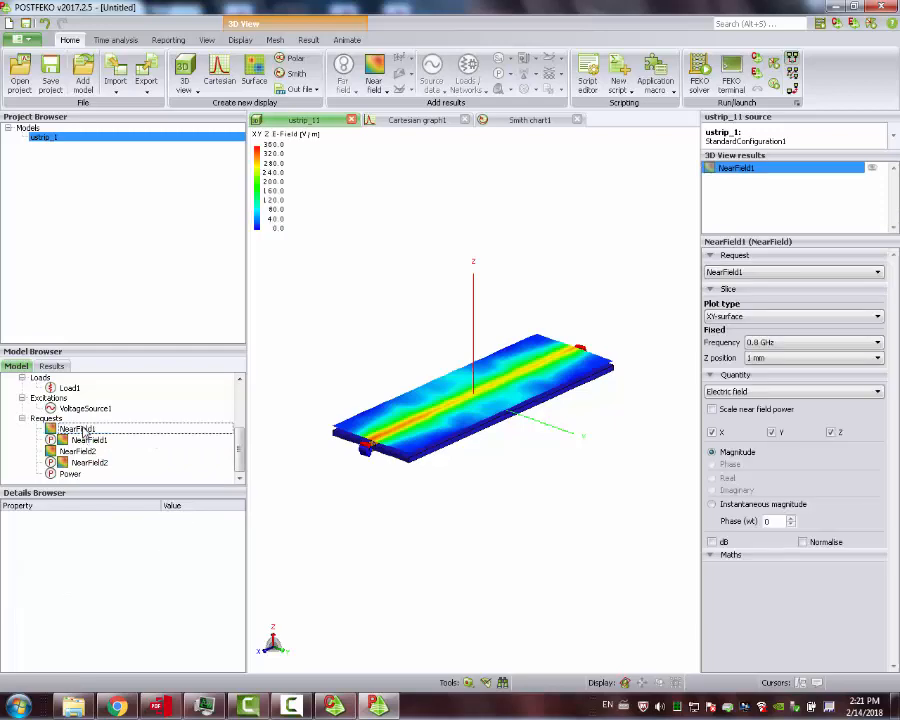
Step: Add the NearField1 result to a new 3D view
{"action": "left_click", "coordinate": [86, 431]}
{"action": "right_click", "coordinate": [96, 430]}
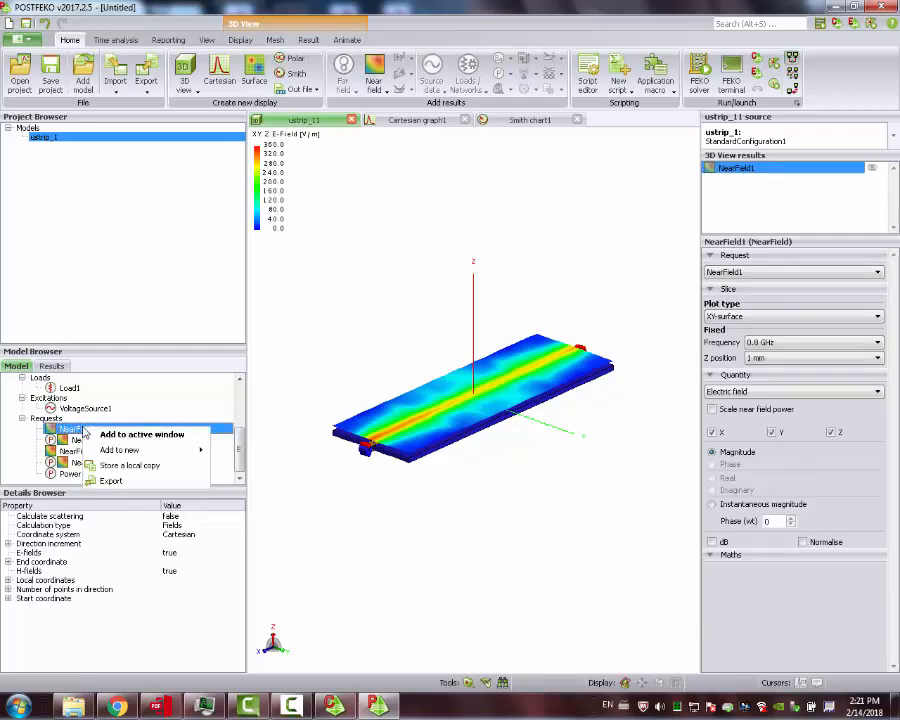
{"action": "mouse_move", "coordinate": [120, 450]}
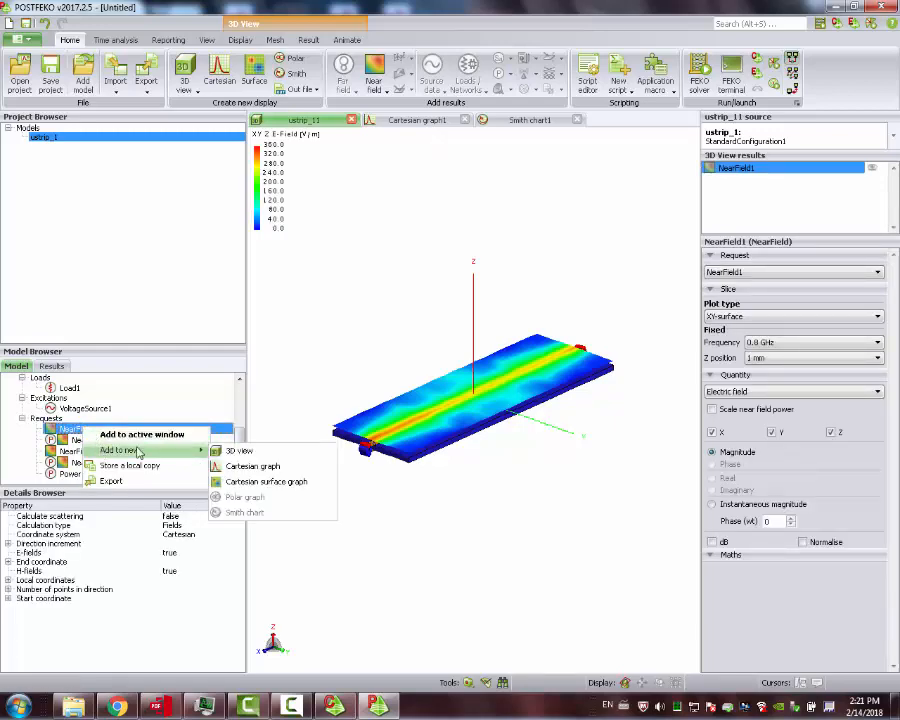
{"action": "left_click", "coordinate": [235, 450]}
{"action": "mouse_move", "coordinate": [400, 438]}
{"action": "left_mouse_down"}
{"action": "mouse_move", "coordinate": [500, 528]}
{"action": "mouse_move", "coordinate": [354, 486]}
{"action": "mouse_move", "coordinate": [410, 443]}
{"action": "left_mouse_up"}
{"action": "scroll", "coordinate": [412, 422], "scroll_direction": "up", "scroll_amount": 3}
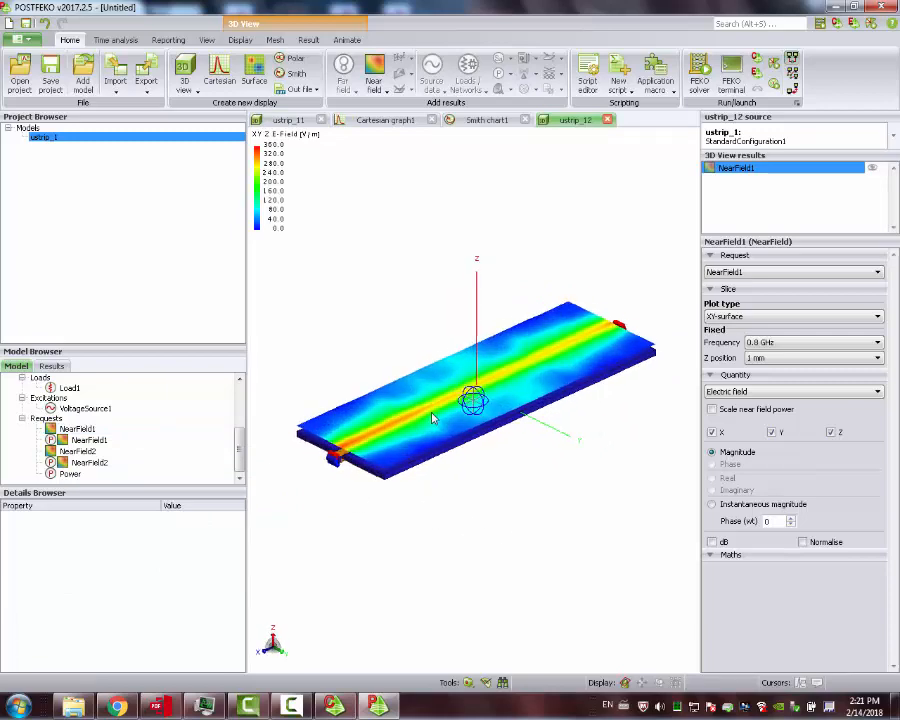
Step: Display the NearField1 electric field at 1.22 GHz, and finally set its frequency to 1.5 GHz
{"action": "left_click", "coordinate": [775, 343]}
{"action": "left_click", "coordinate": [764, 410]}
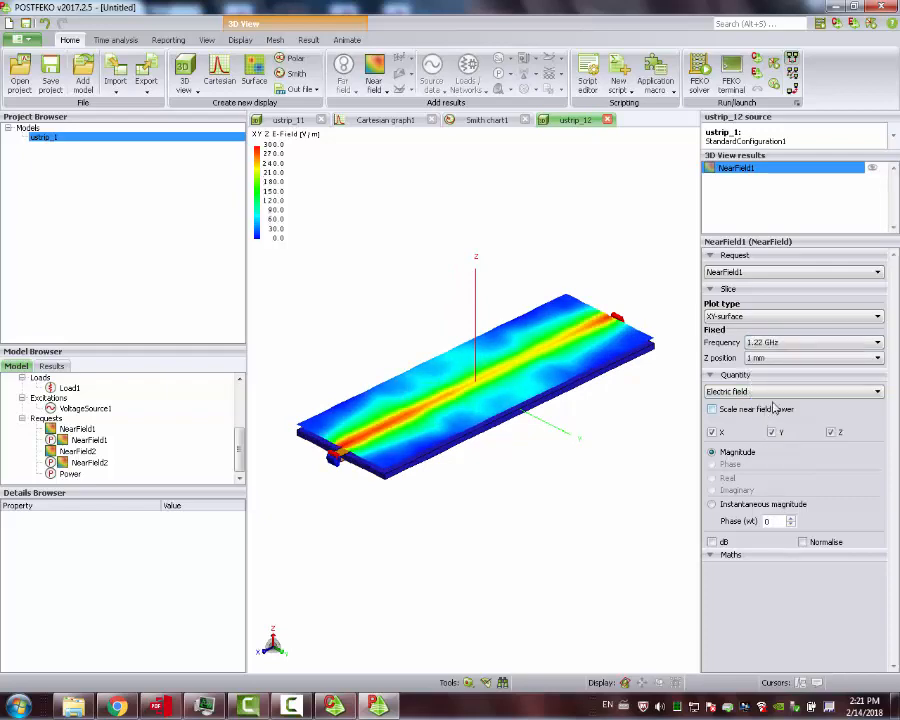
{"action": "left_click", "coordinate": [800, 343]}
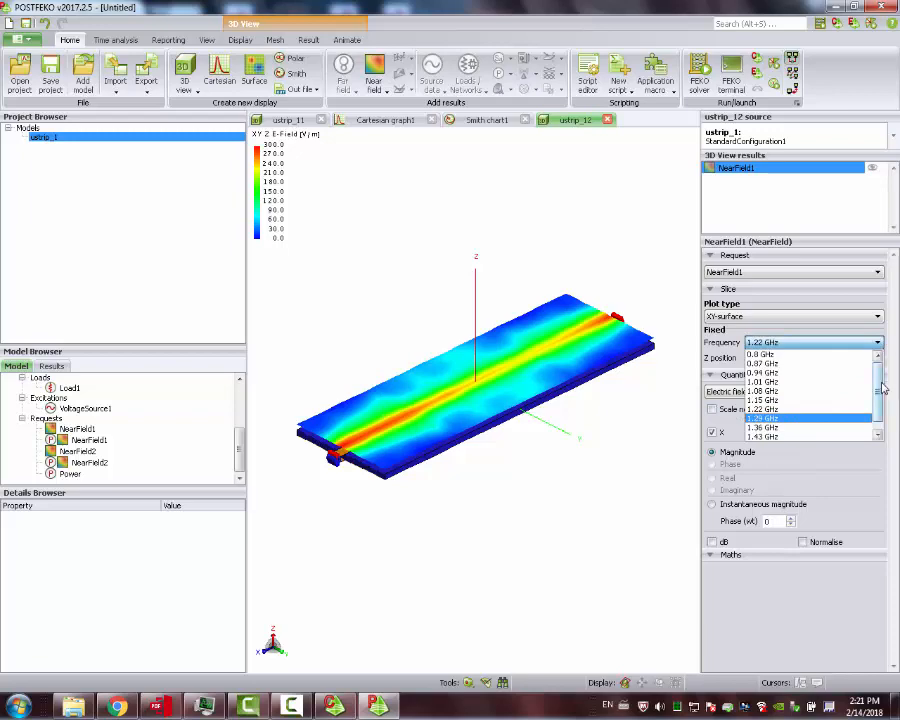
{"action": "scroll", "coordinate": [770, 368], "scroll_direction": "down", "scroll_amount": 3}
{"action": "left_click", "coordinate": [812, 436]}
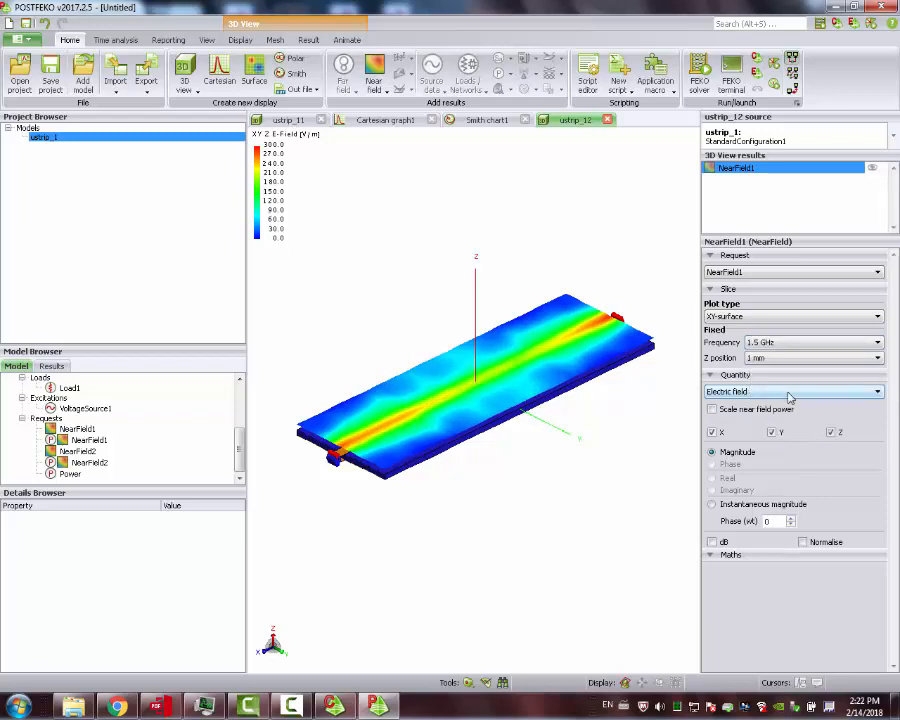
Step: Try the dB scale on NearField1, return to the linear scale, and switch the plotted quantity to the magnetic field
{"action": "left_click", "coordinate": [731, 545]}
{"action": "left_click", "coordinate": [731, 545]}
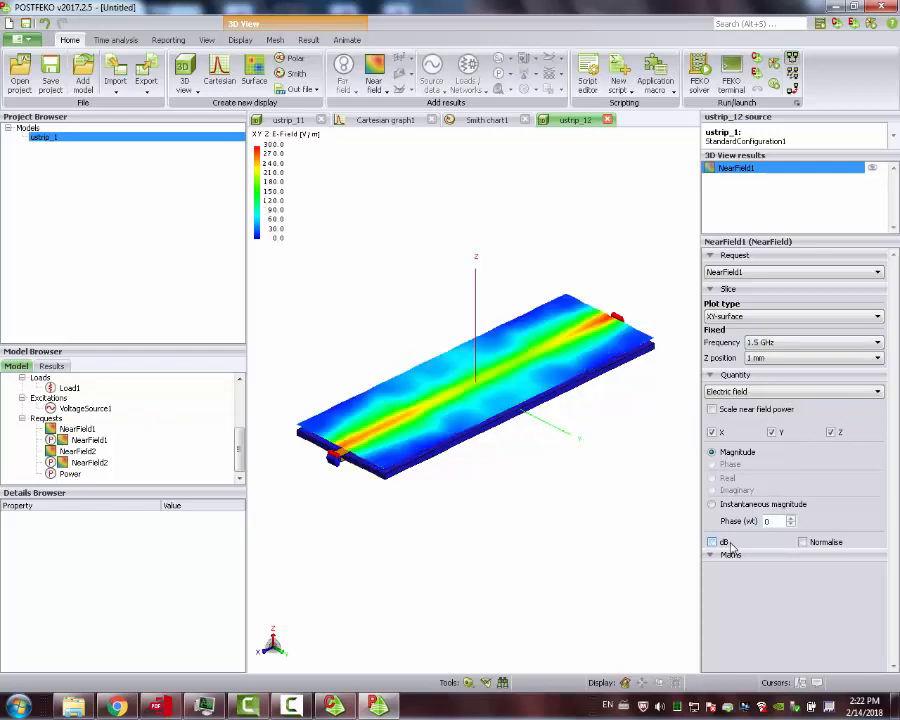
{"action": "left_click", "coordinate": [803, 392]}
{"action": "left_click", "coordinate": [741, 414]}
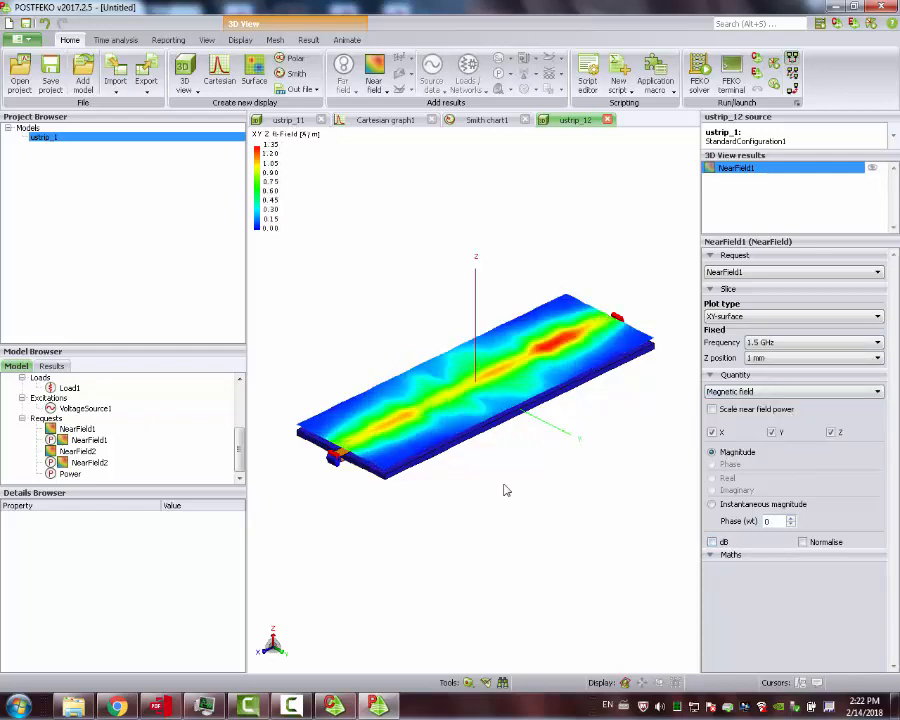
Step: Examine the magnetic field distribution along the microstrip line from several angles and distances
{"action": "left_click_drag", "start_coordinate": [440, 505], "coordinate": [524, 446]}
{"action": "scroll", "coordinate": [451, 402], "scroll_direction": "up", "scroll_amount": 3}
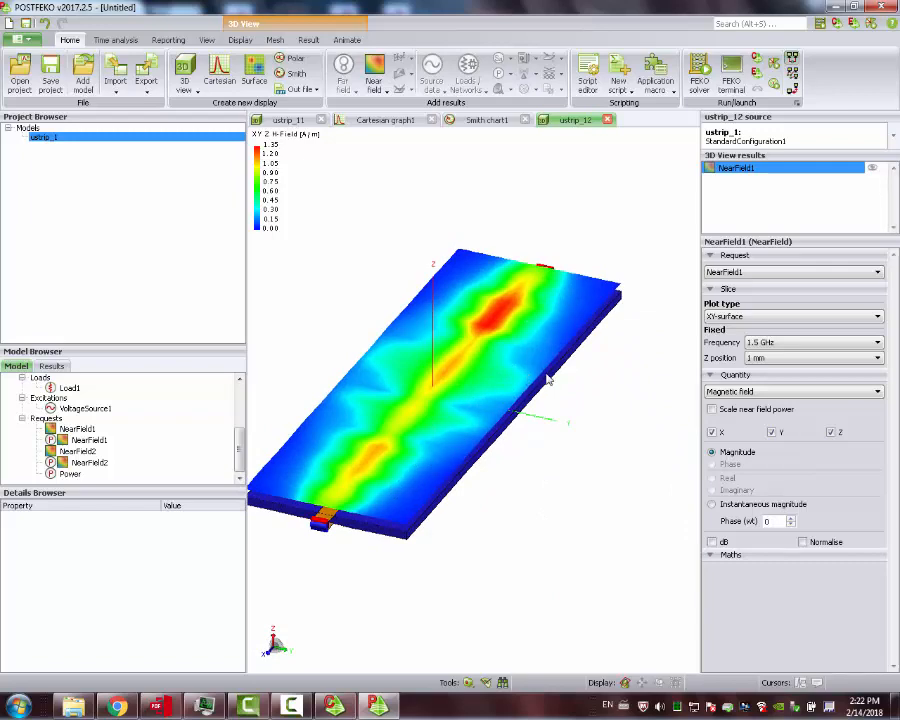
{"action": "left_click_drag", "start_coordinate": [502, 433], "coordinate": [456, 406]}
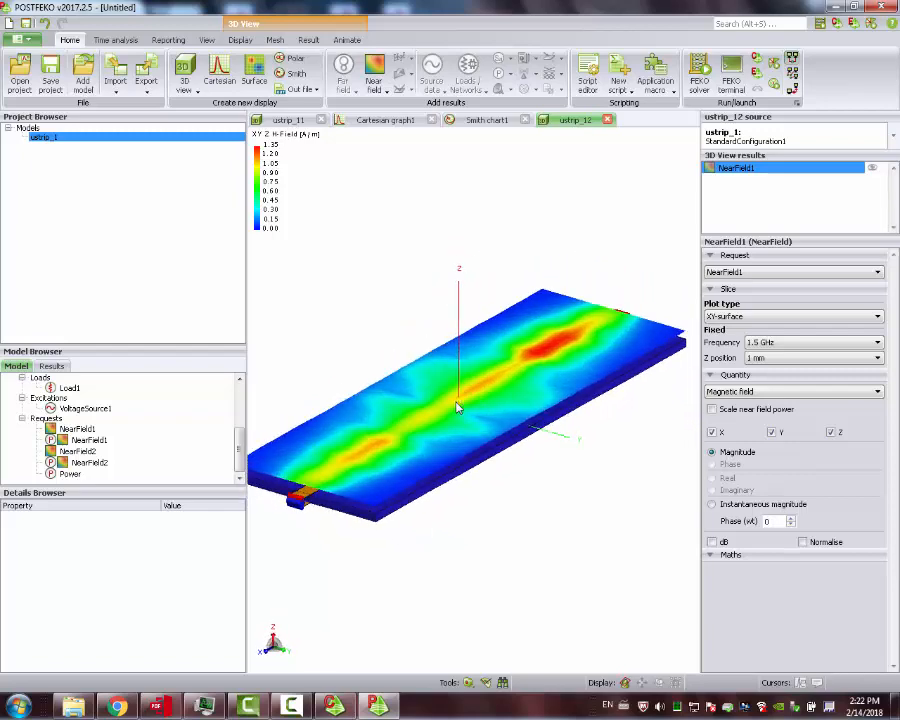
{"action": "scroll", "coordinate": [456, 408], "scroll_direction": "down", "scroll_amount": 3}
{"action": "scroll", "coordinate": [456, 408], "scroll_direction": "up", "scroll_amount": 3}
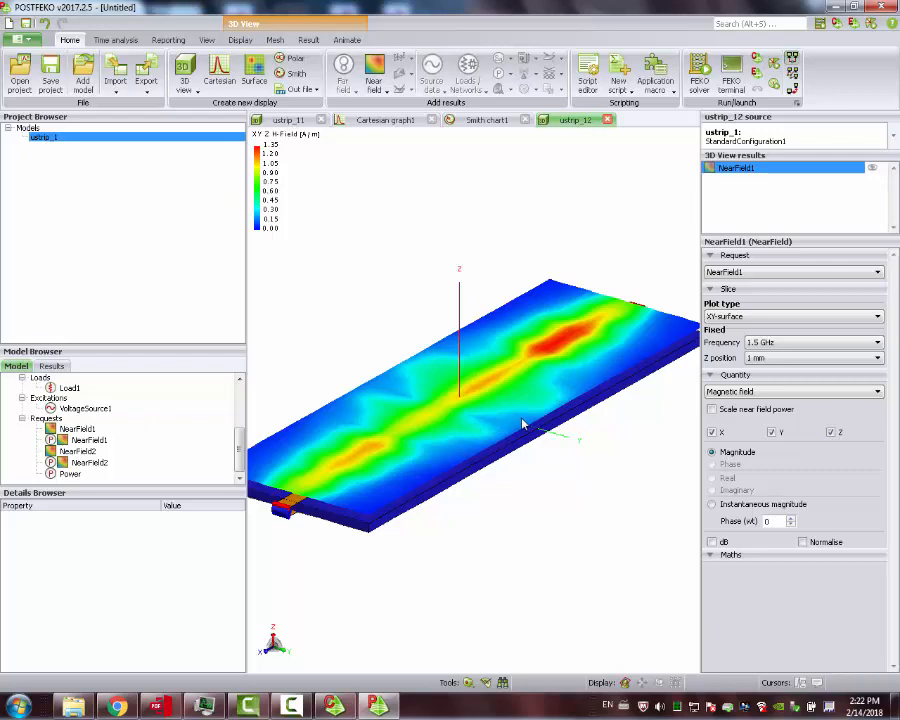
{"action": "left_click_drag", "start_coordinate": [519, 425], "coordinate": [589, 417]}
{"action": "left_click_drag", "start_coordinate": [589, 417], "coordinate": [500, 412]}
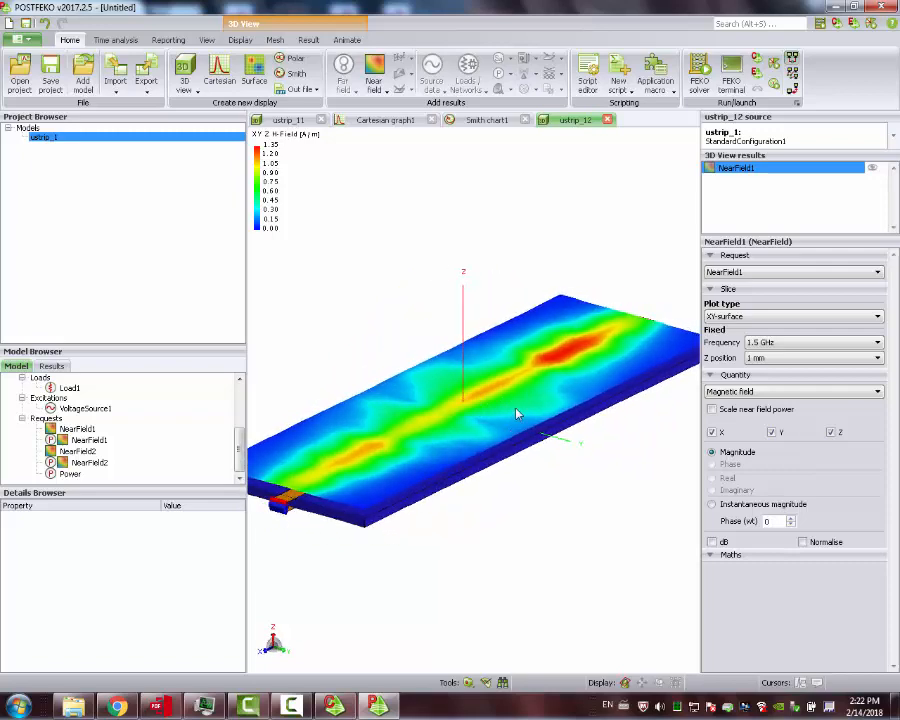
Step: Add the NearField2 result to a new 3D view and look closely at the field around the strip
{"action": "left_click", "coordinate": [86, 452]}
{"action": "right_click", "coordinate": [88, 458]}
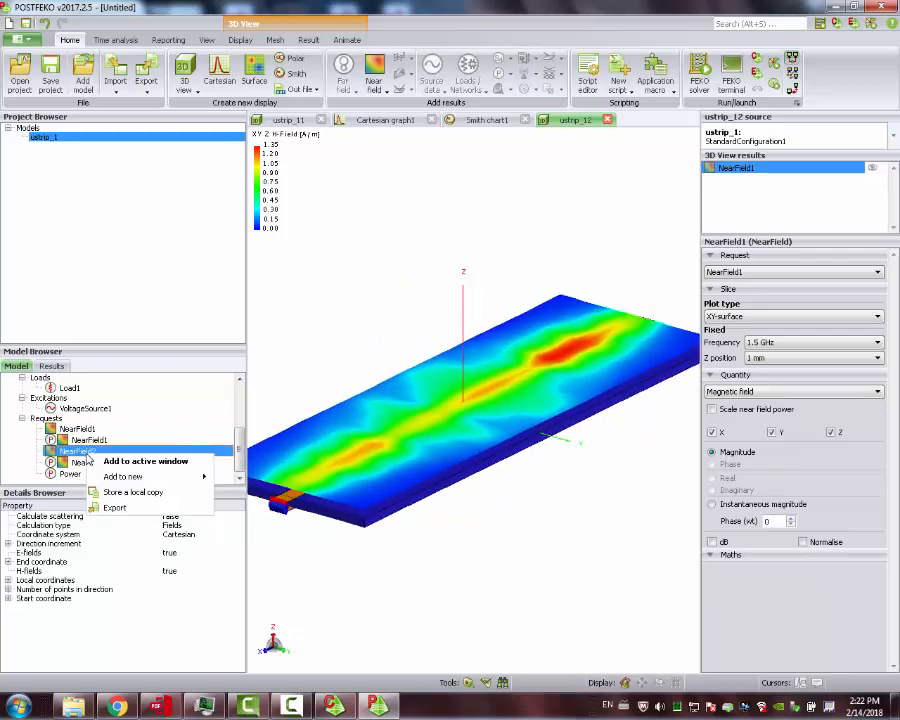
{"action": "mouse_move", "coordinate": [150, 476]}
{"action": "left_click", "coordinate": [232, 478]}
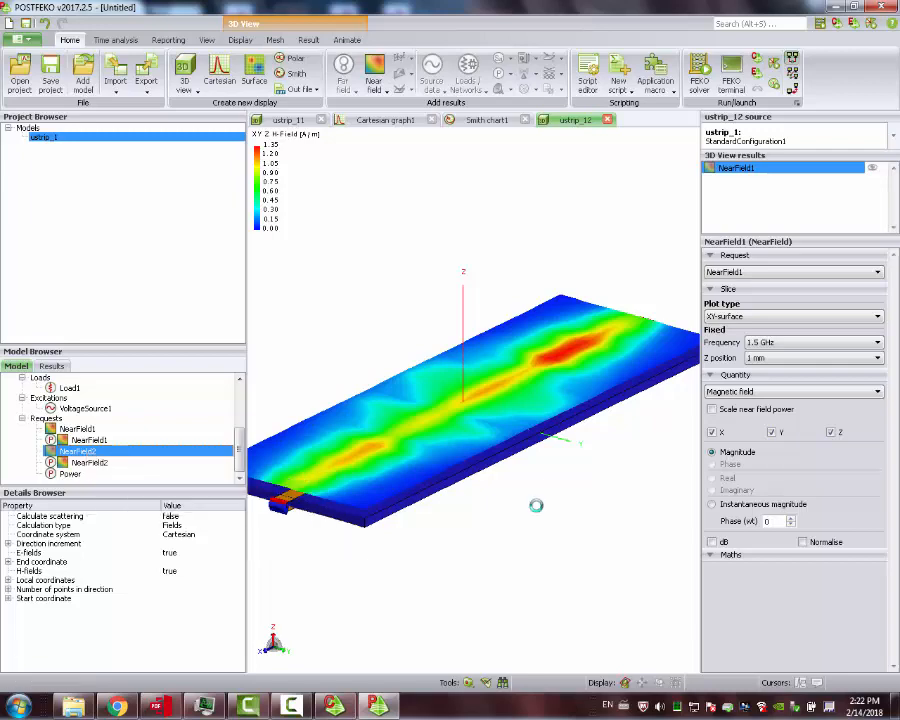
{"action": "scroll", "coordinate": [530, 453], "scroll_direction": "up", "scroll_amount": 8}
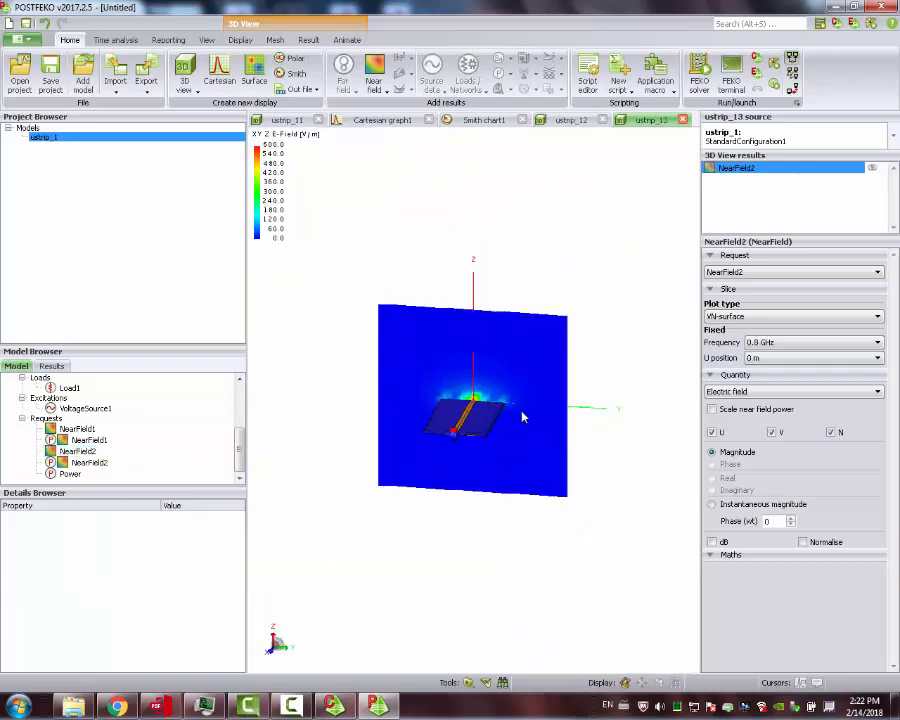
{"action": "left_click_drag", "start_coordinate": [533, 400], "coordinate": [487, 335]}
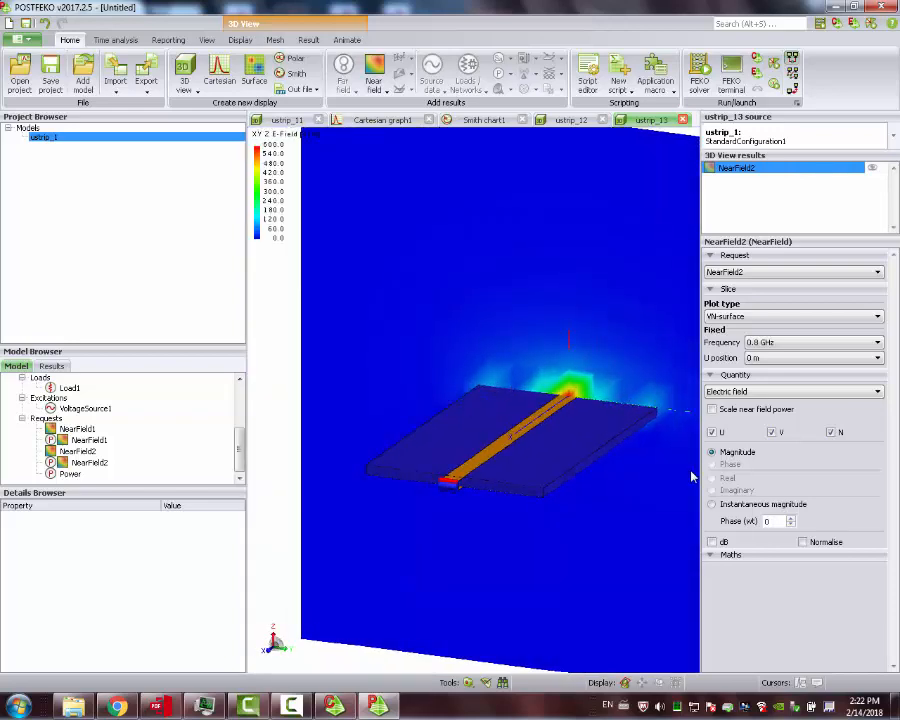
Step: Show the NearField2 electric field in dB at 1.5 GHz and inspect its distribution around the substrate
{"action": "left_click", "coordinate": [725, 543]}
{"action": "left_click_drag", "start_coordinate": [492, 464], "coordinate": [512, 408]}
{"action": "left_click", "coordinate": [868, 342]}
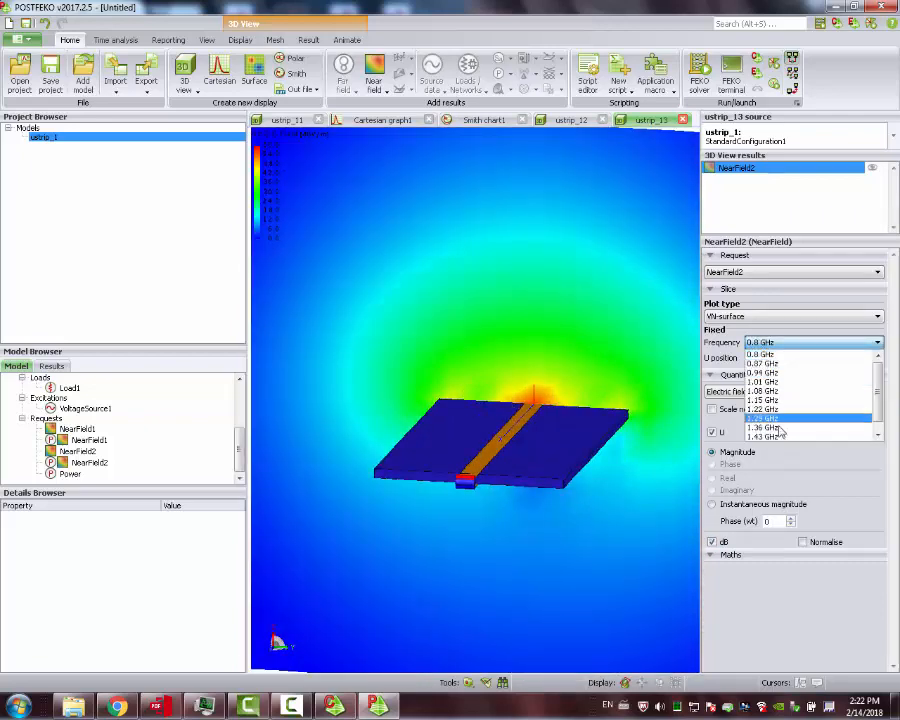
{"action": "left_click_drag", "start_coordinate": [880, 400], "coordinate": [880, 420]}
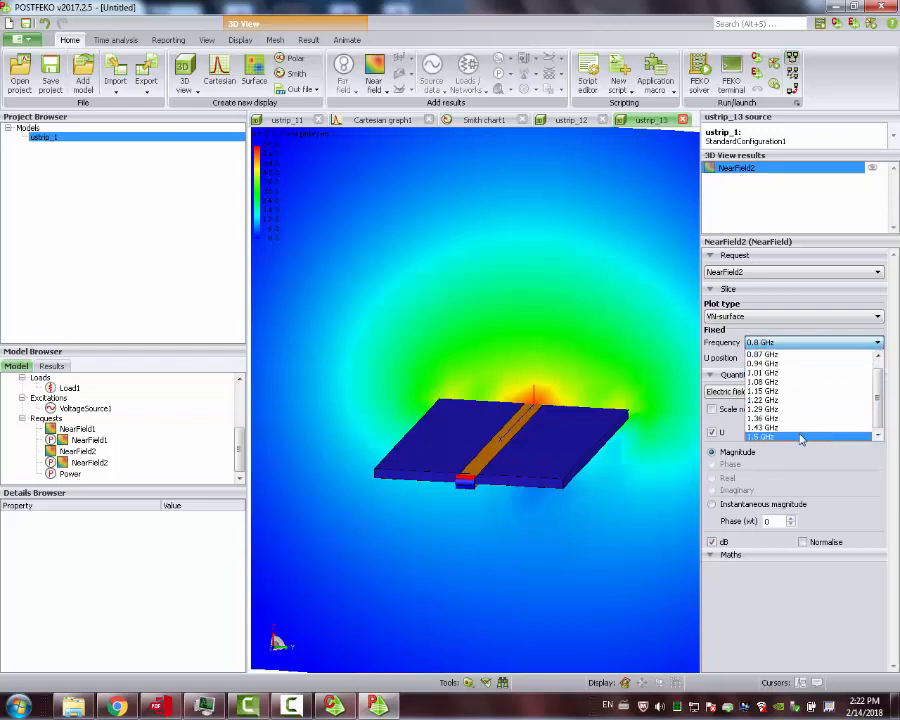
{"action": "left_click", "coordinate": [800, 437]}
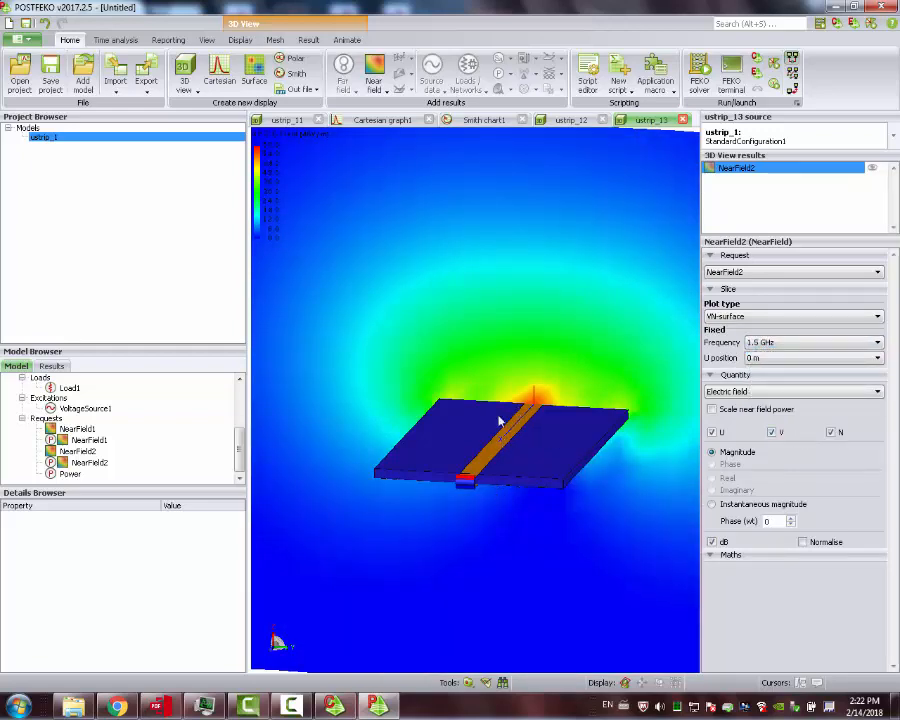
{"action": "left_click_drag", "start_coordinate": [556, 408], "coordinate": [540, 378]}
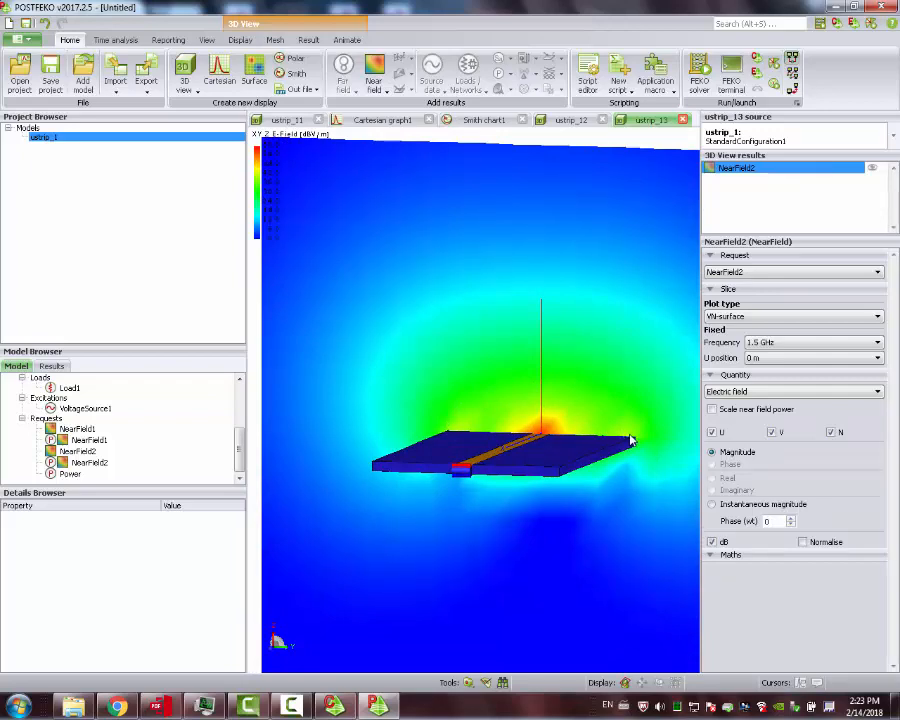
{"action": "left_click_drag", "start_coordinate": [660, 438], "coordinate": [600, 438]}
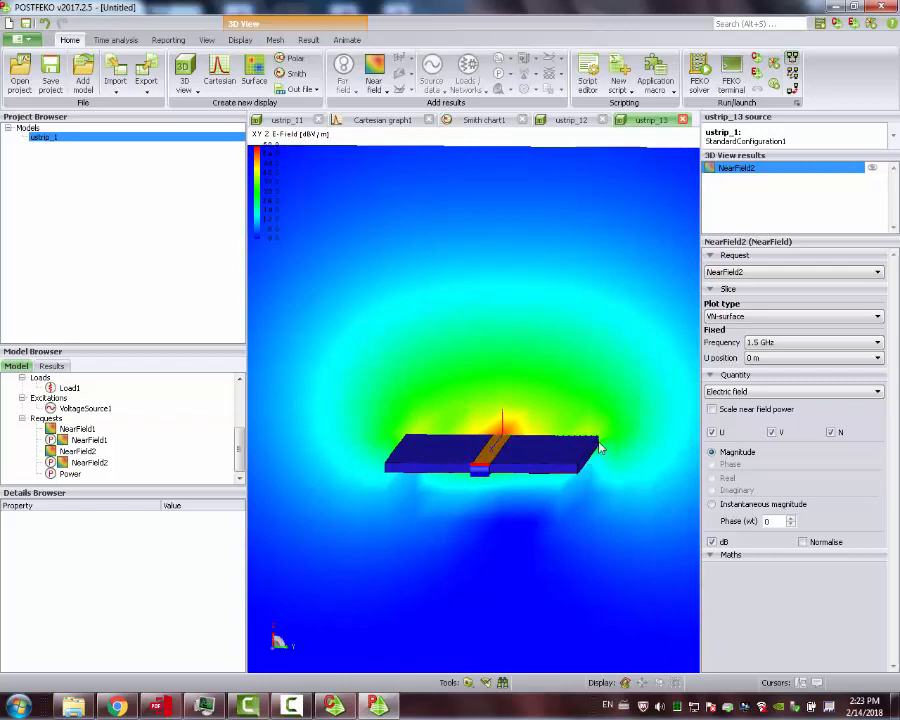
{"action": "scroll", "coordinate": [630, 432], "scroll_direction": "down", "scroll_amount": 3}
{"action": "left_click_drag", "start_coordinate": [642, 428], "coordinate": [600, 419]}
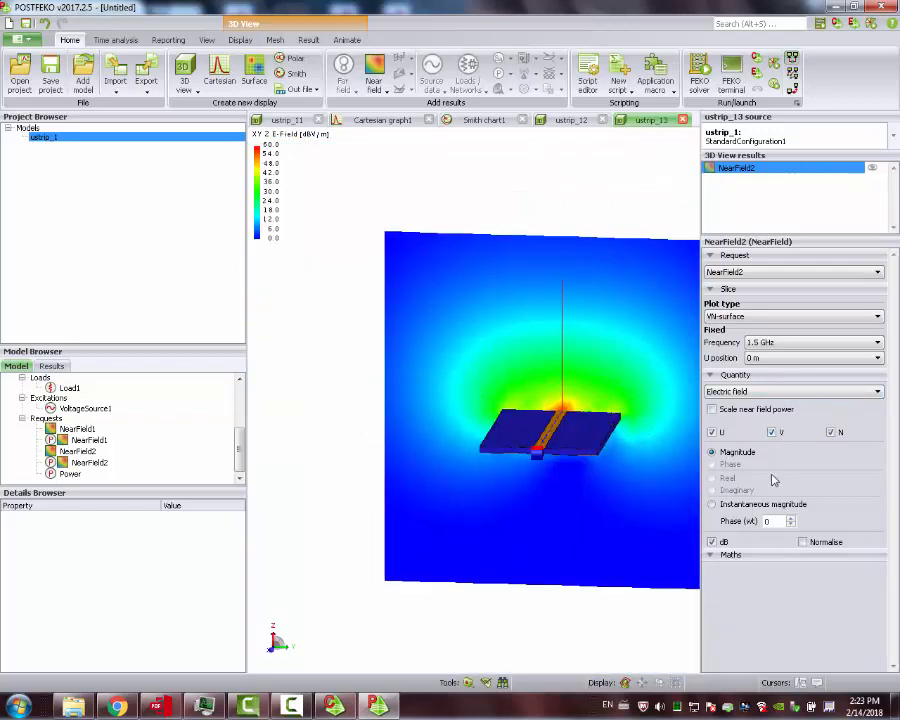
Step: Switch the NearField2 plot to the magnetic field and inspect its distribution around the strip
{"action": "left_click", "coordinate": [760, 391]}
{"action": "left_click", "coordinate": [756, 413]}
{"action": "left_click_drag", "start_coordinate": [532, 409], "coordinate": [554, 398]}
{"action": "scroll", "coordinate": [582, 410], "scroll_direction": "up", "scroll_amount": 2}
{"action": "scroll", "coordinate": [581, 410], "scroll_direction": "up", "scroll_amount": 3}
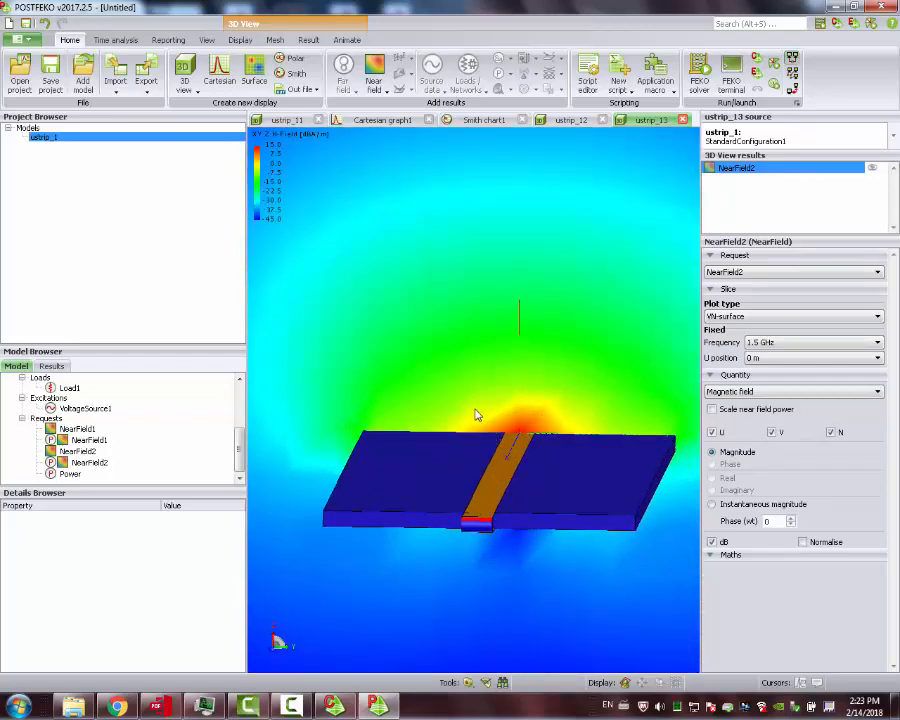
{"action": "left_click_drag", "start_coordinate": [525, 375], "coordinate": [511, 432]}
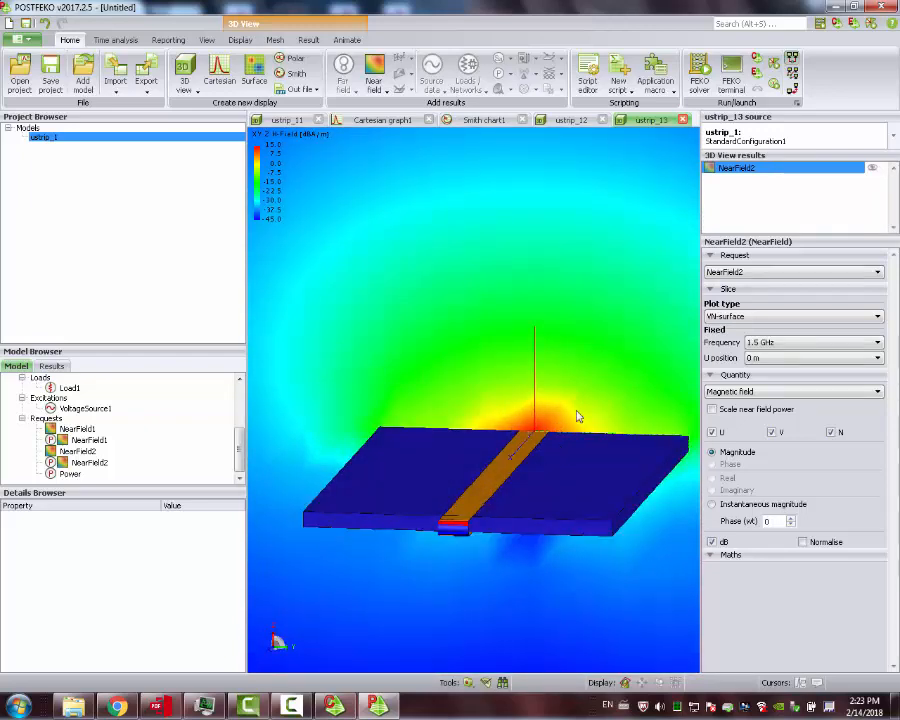
{"action": "scroll", "coordinate": [553, 366], "scroll_direction": "down", "scroll_amount": 2}
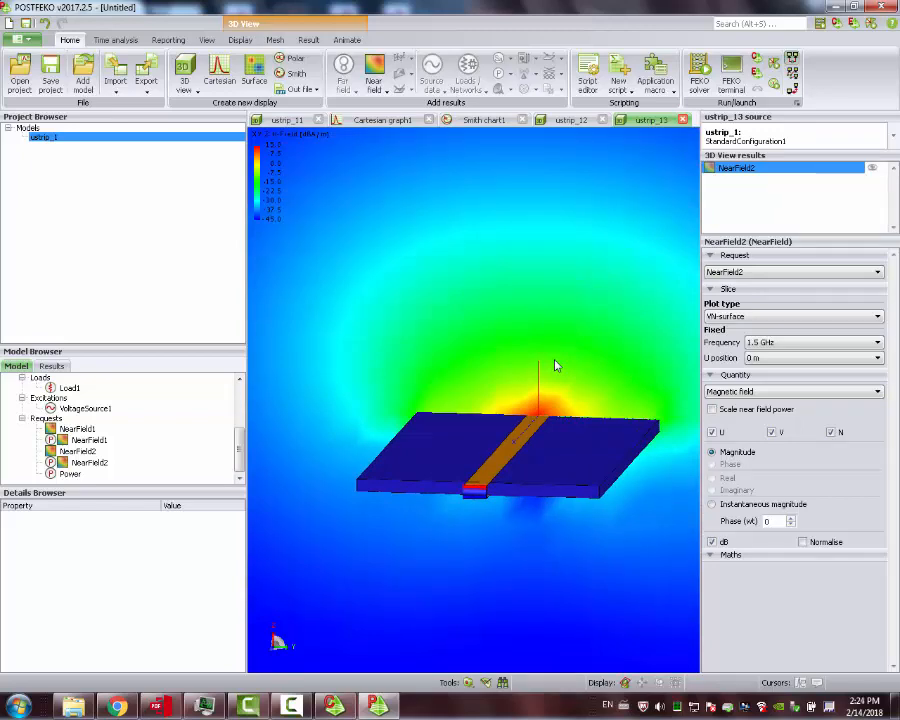
{"action": "key", "text": "F10"}
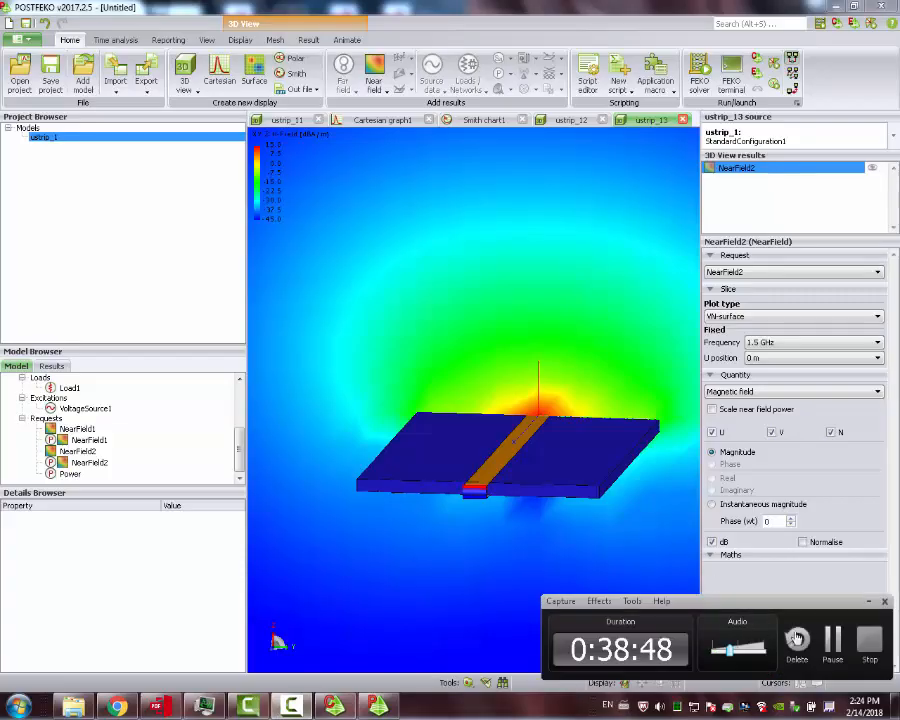